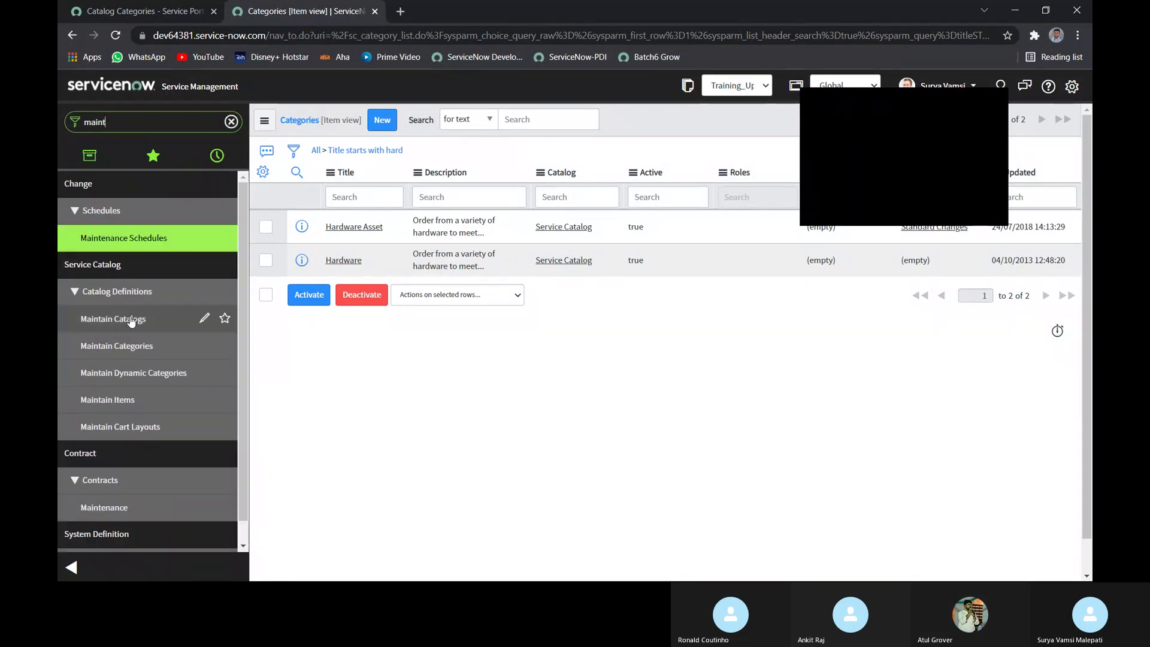
- Open the Automobiles catalog record from the Maintain Catalogs list
{"action": "left_click", "coordinate": [129, 319]}
{"action": "left_click", "coordinate": [333, 282]}
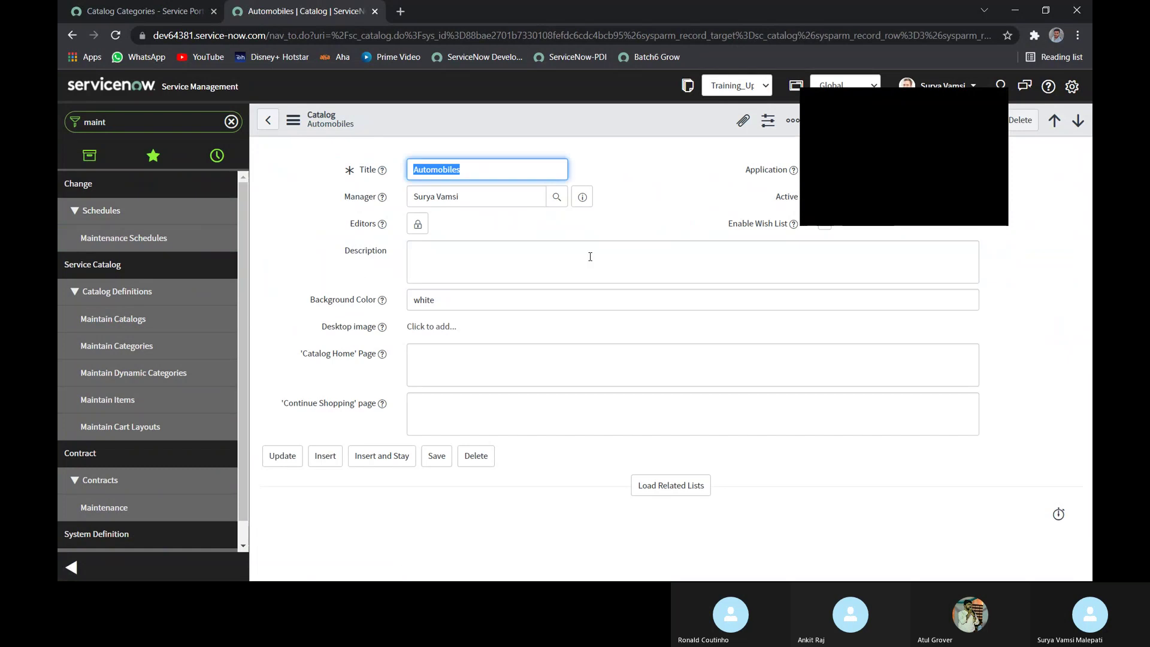
{"action": "left_click_drag", "start_coordinate": [890, 98], "coordinate": [973, 51]}
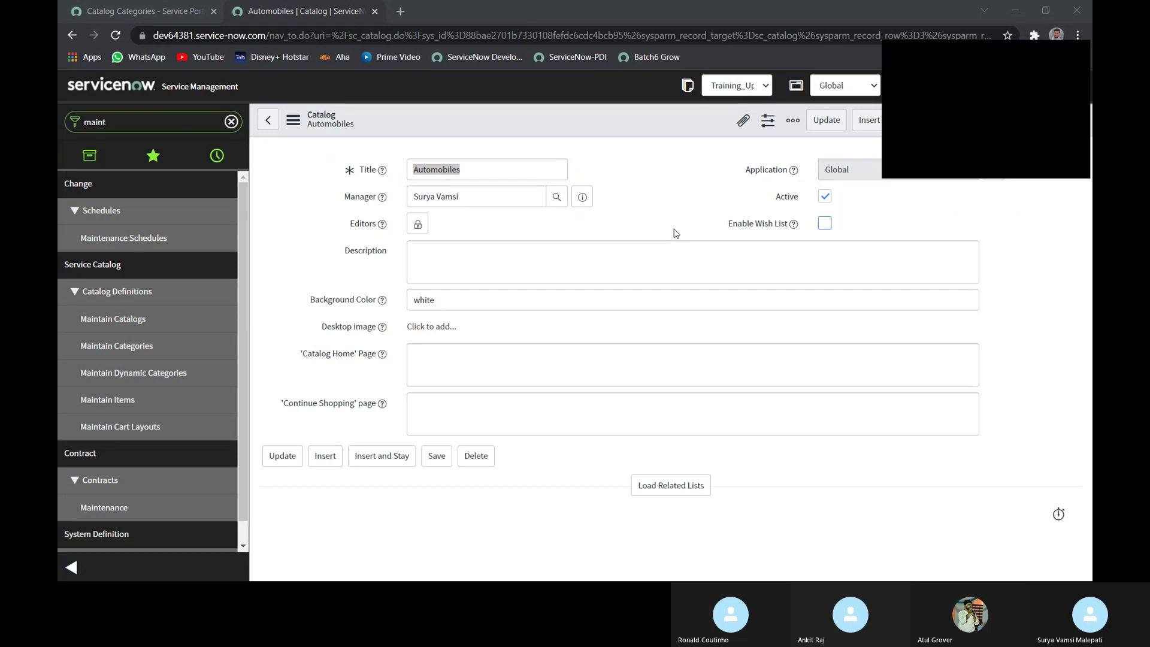
- Switch to the Skype call, unmute the microphone, and return to the Automobiles catalog record
{"action": "key", "text": "alt+Tab"}
{"action": "key", "text": "alt+Tab"}
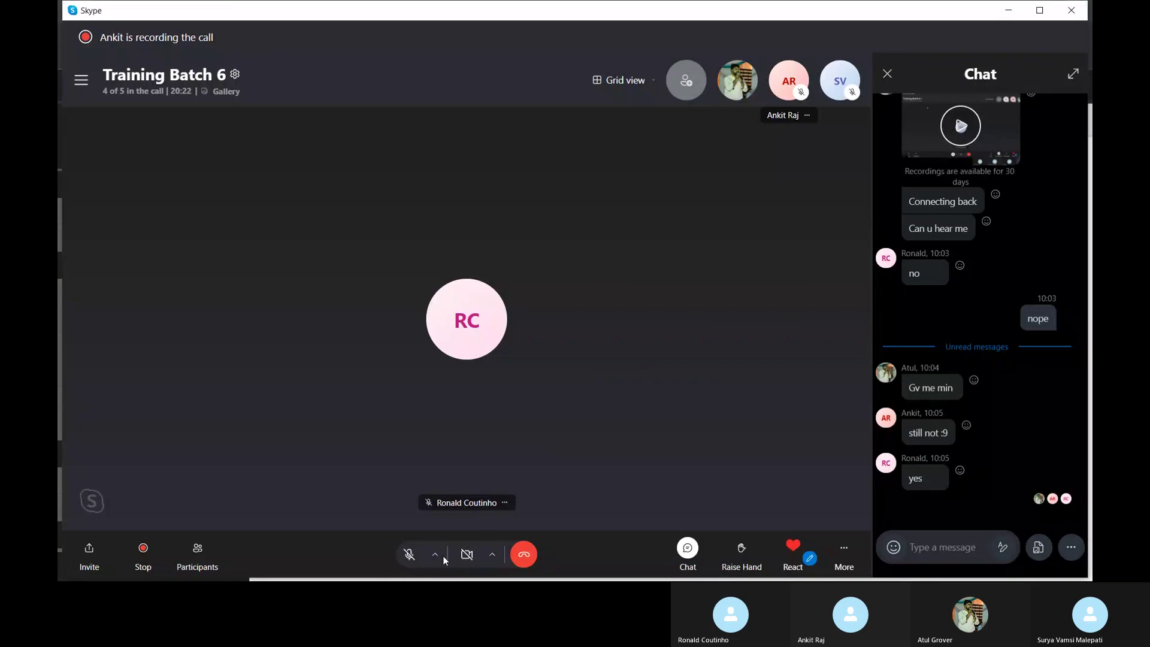
{"action": "left_click", "coordinate": [410, 554]}
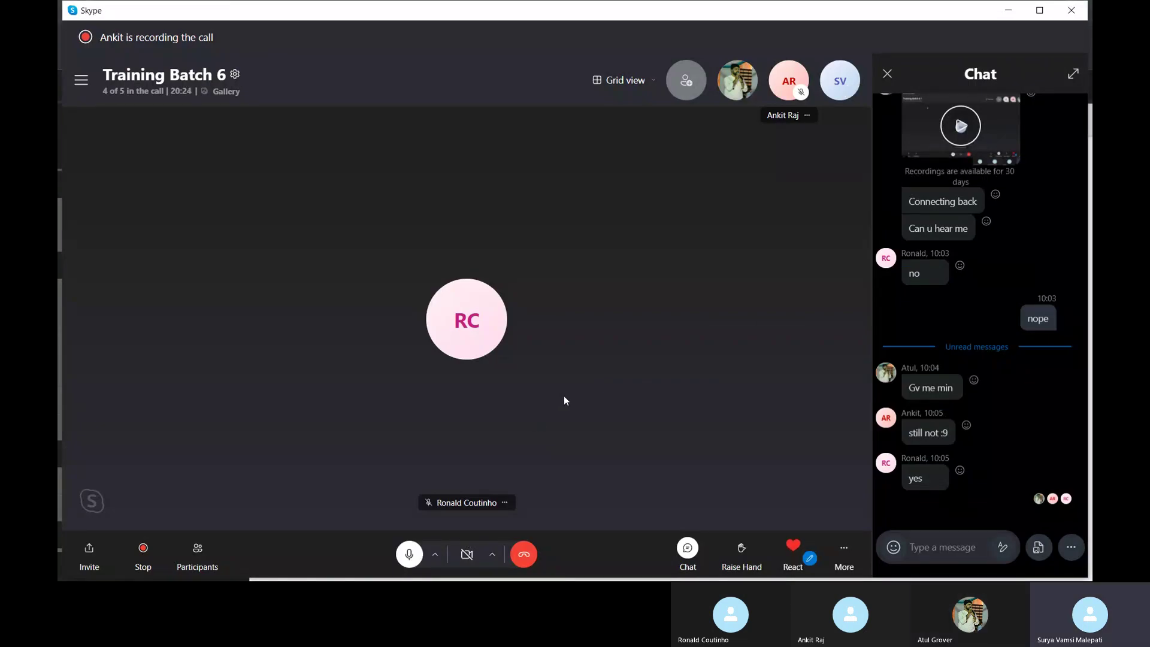
{"action": "left_click", "coordinate": [408, 561]}
{"action": "key", "text": "alt+Tab"}
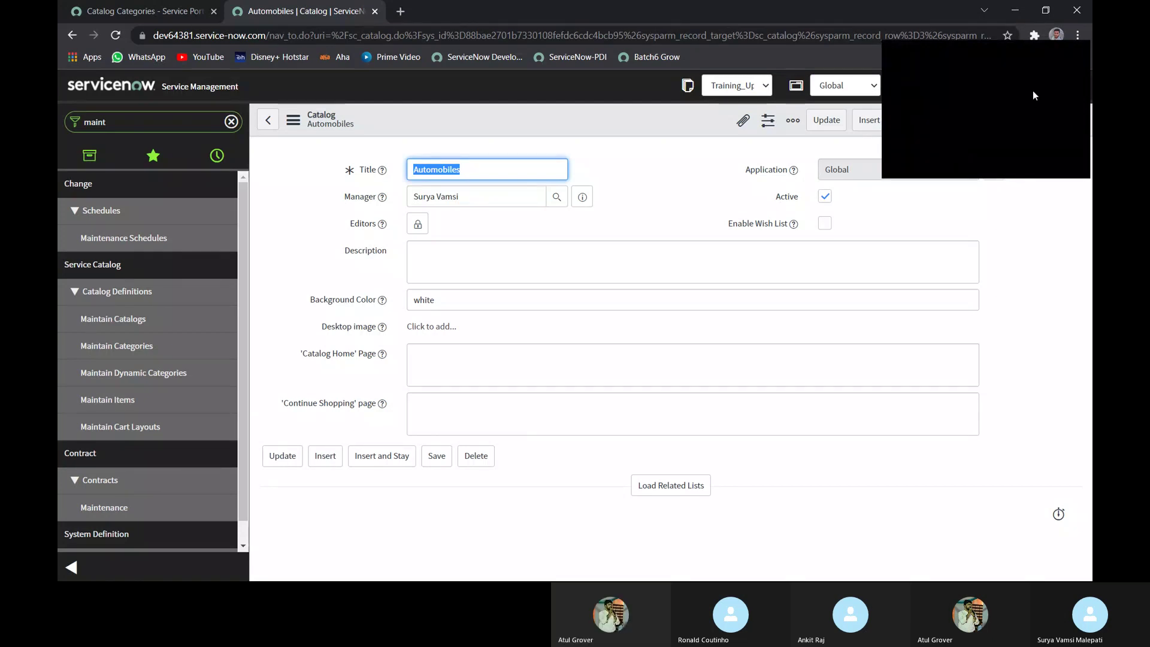
{"action": "left_click", "coordinate": [1081, 58]}
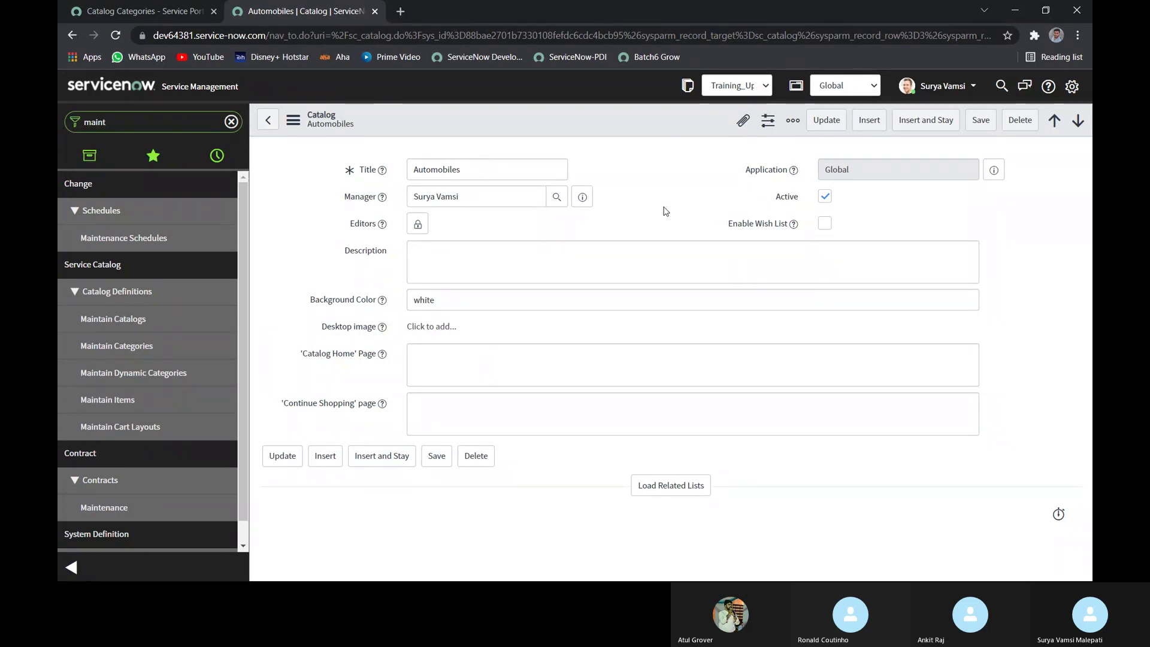
- Switch to the Skype call, mute the microphone, and leave the call window
{"action": "key", "text": "alt+Tab"}
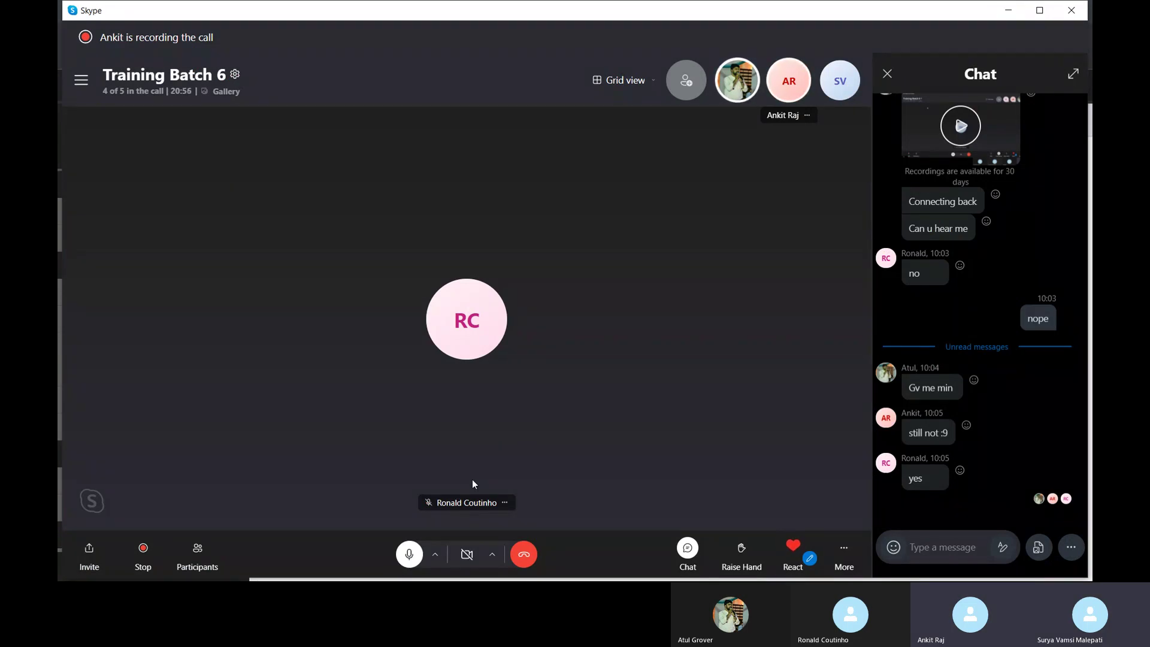
{"action": "left_click", "coordinate": [409, 554]}
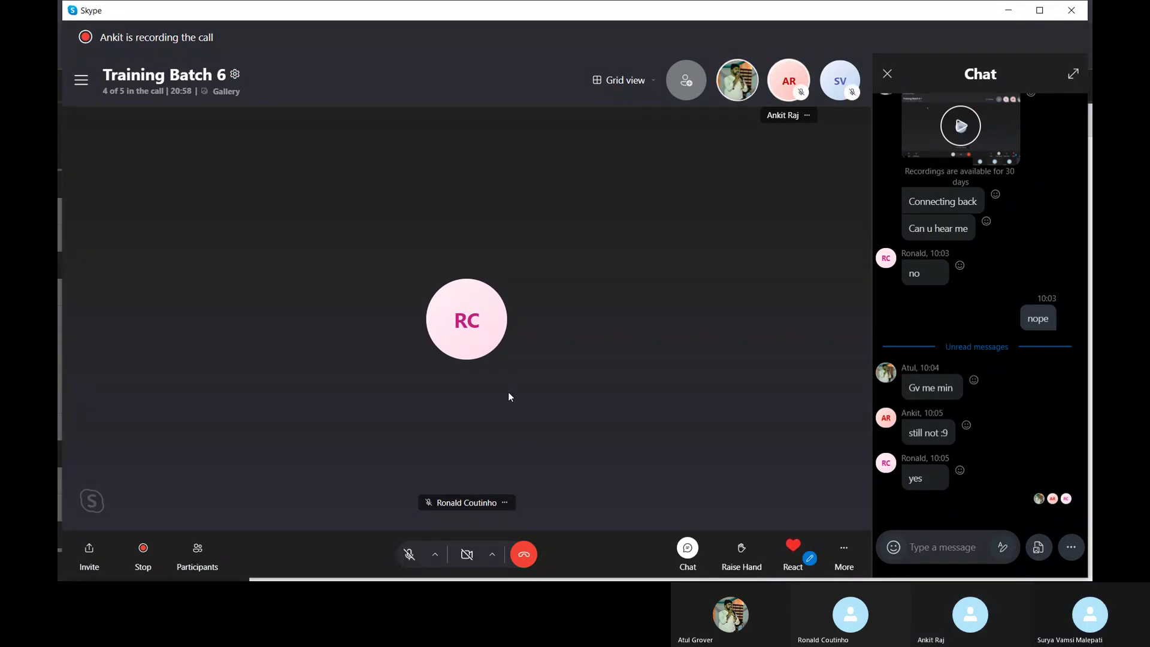
{"action": "key", "text": "alt+Tab"}
{"action": "key", "text": "alt+Tab"}
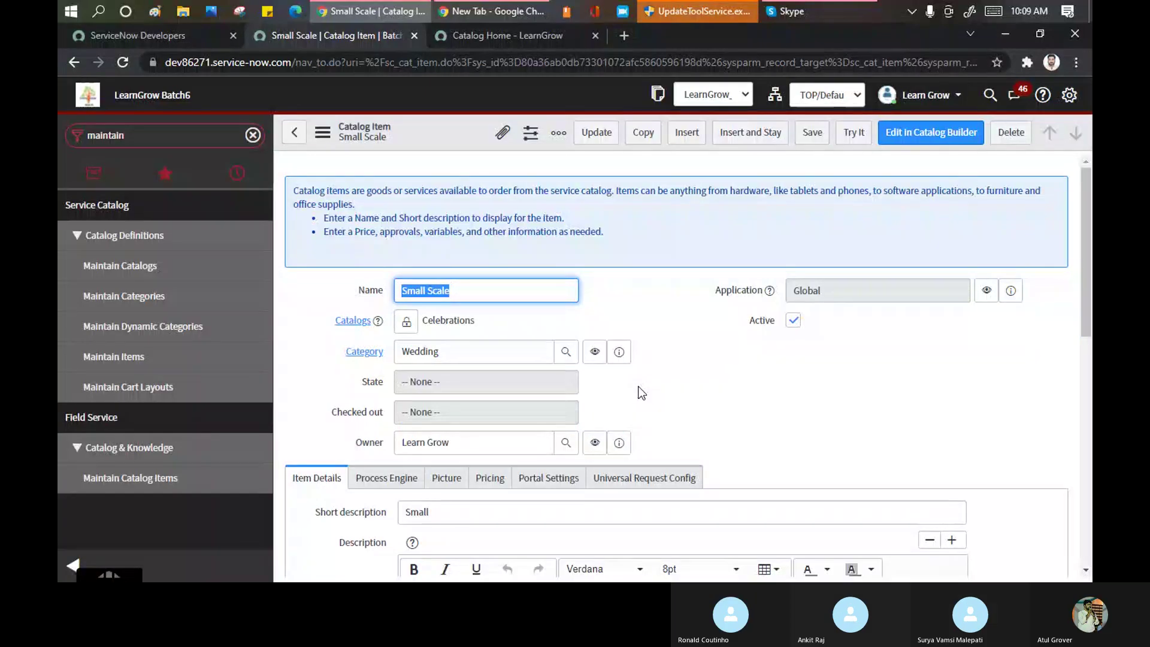
{"action": "mouse_move", "coordinate": [1087, 207]}
{"action": "left_mouse_down"}
{"action": "mouse_move", "coordinate": [1087, 264]}
{"action": "mouse_move", "coordinate": [1090, 217]}
{"action": "left_mouse_up"}
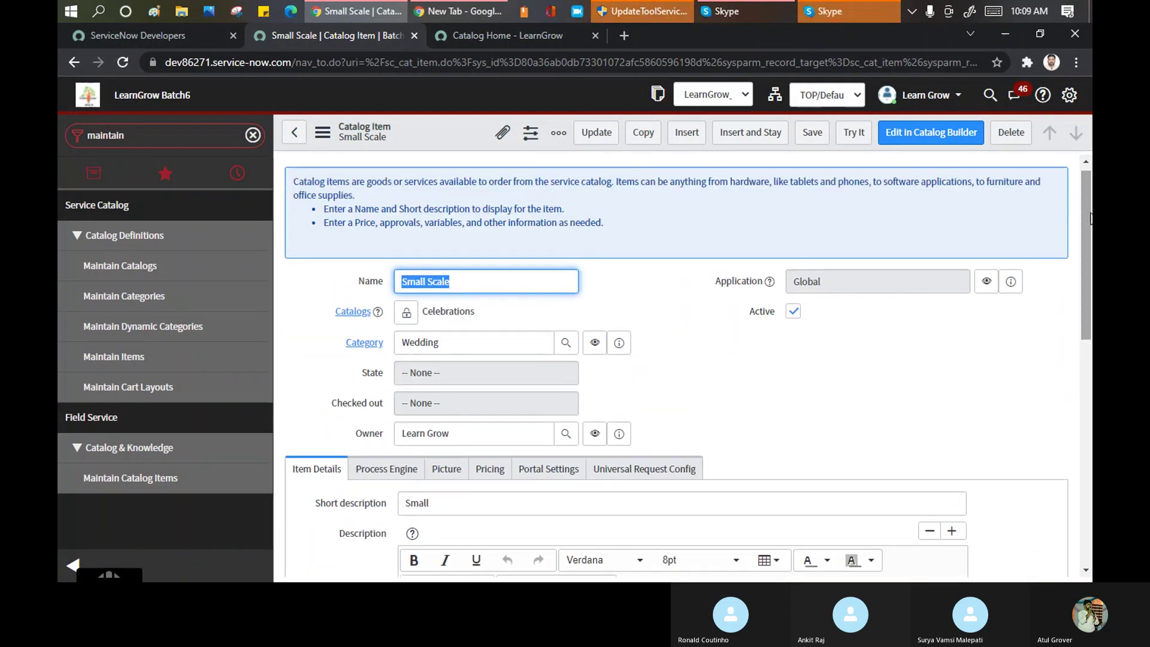
{"action": "left_click", "coordinate": [849, 11]}
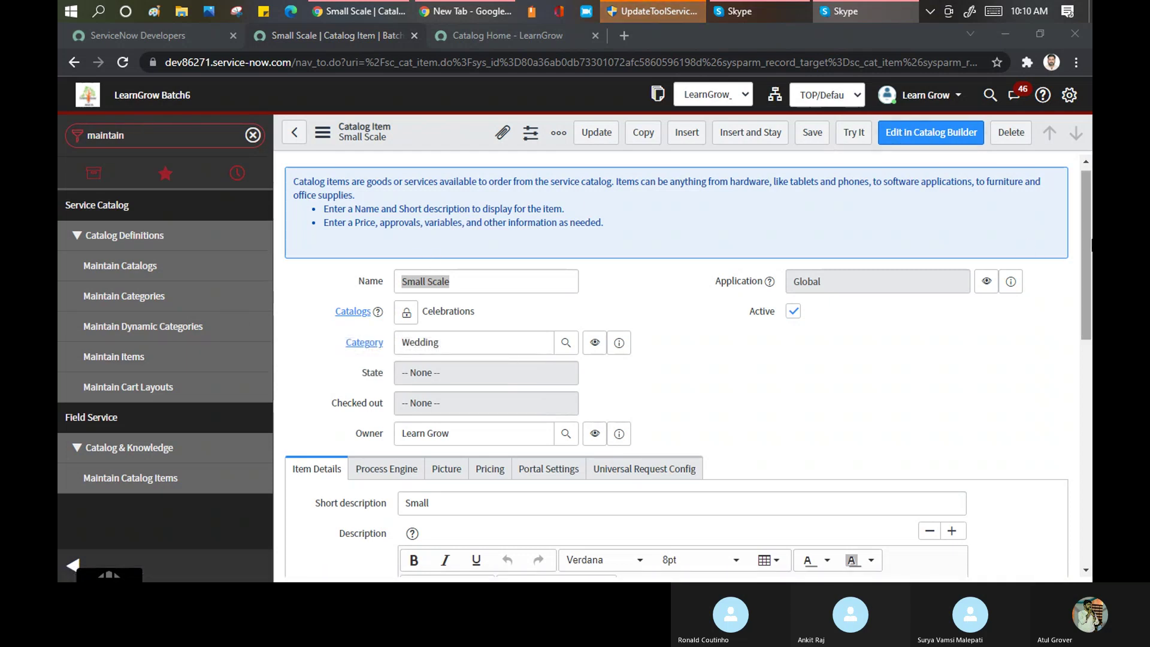
{"action": "left_click_drag", "start_coordinate": [1089, 227], "coordinate": [1090, 271]}
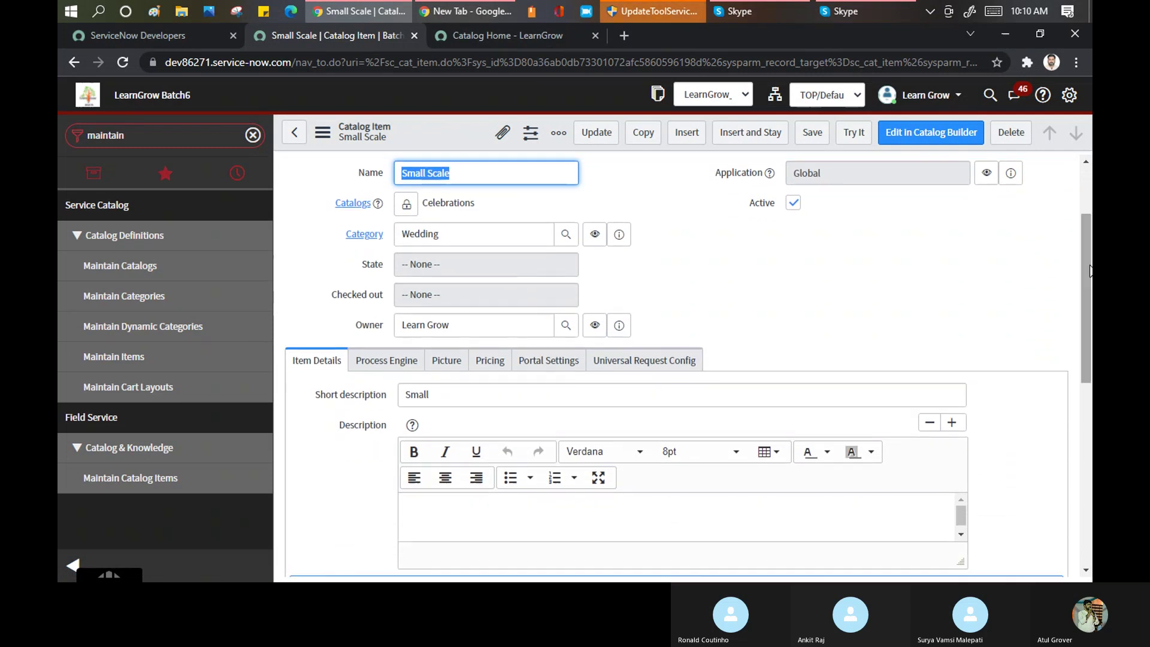
- Open the Small Scale item in the service portal from the Wedding category of the Celebrations catalog
{"action": "left_click", "coordinate": [490, 36]}
{"action": "left_click", "coordinate": [594, 213]}
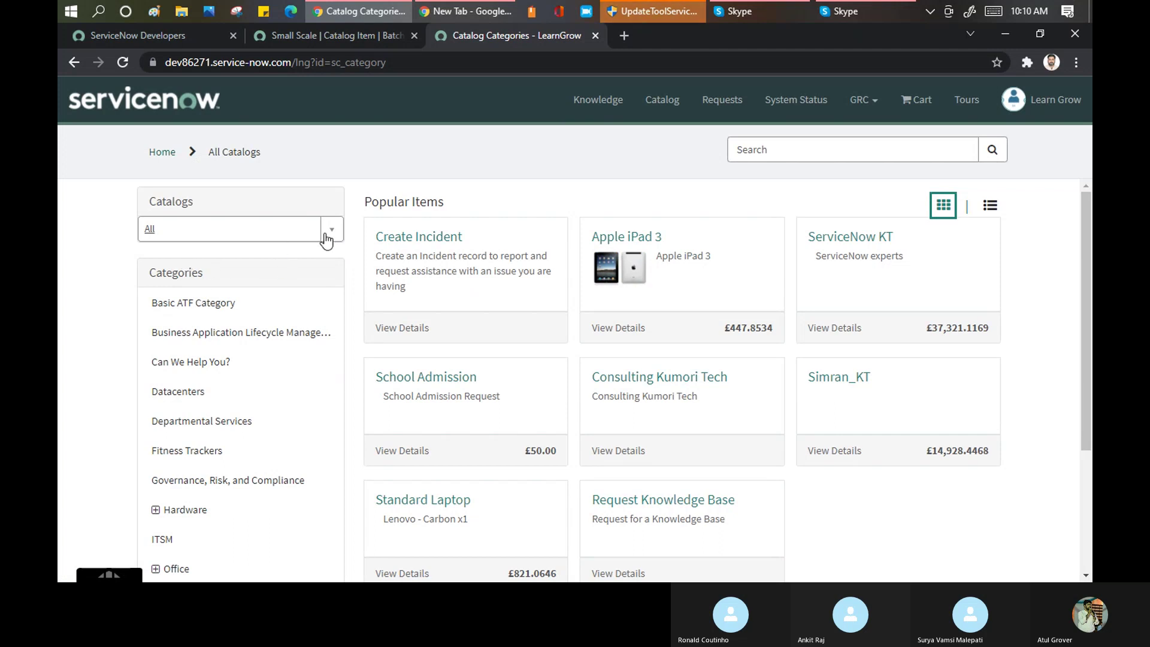
{"action": "left_click", "coordinate": [280, 230]}
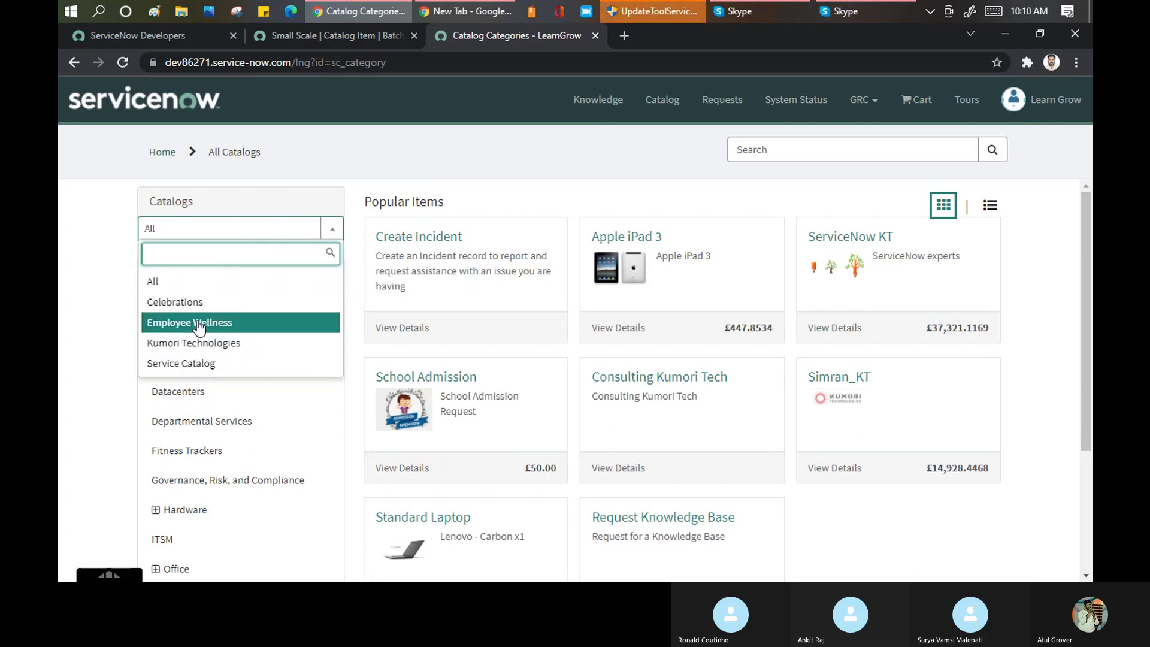
{"action": "left_click", "coordinate": [183, 311]}
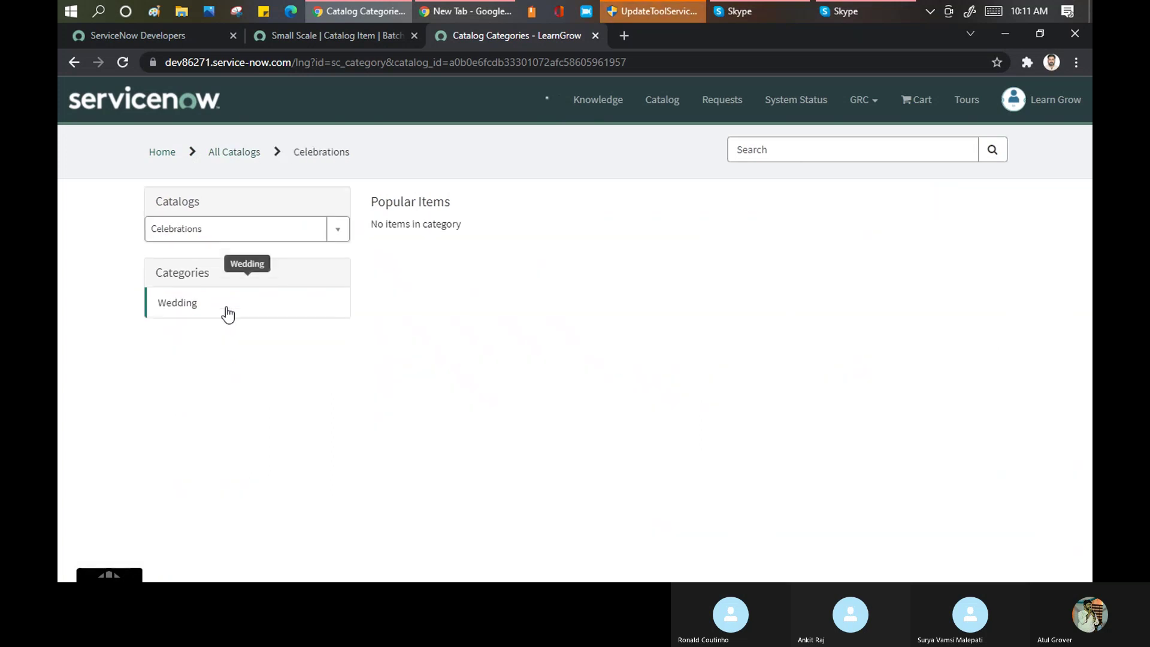
{"action": "left_click", "coordinate": [192, 308]}
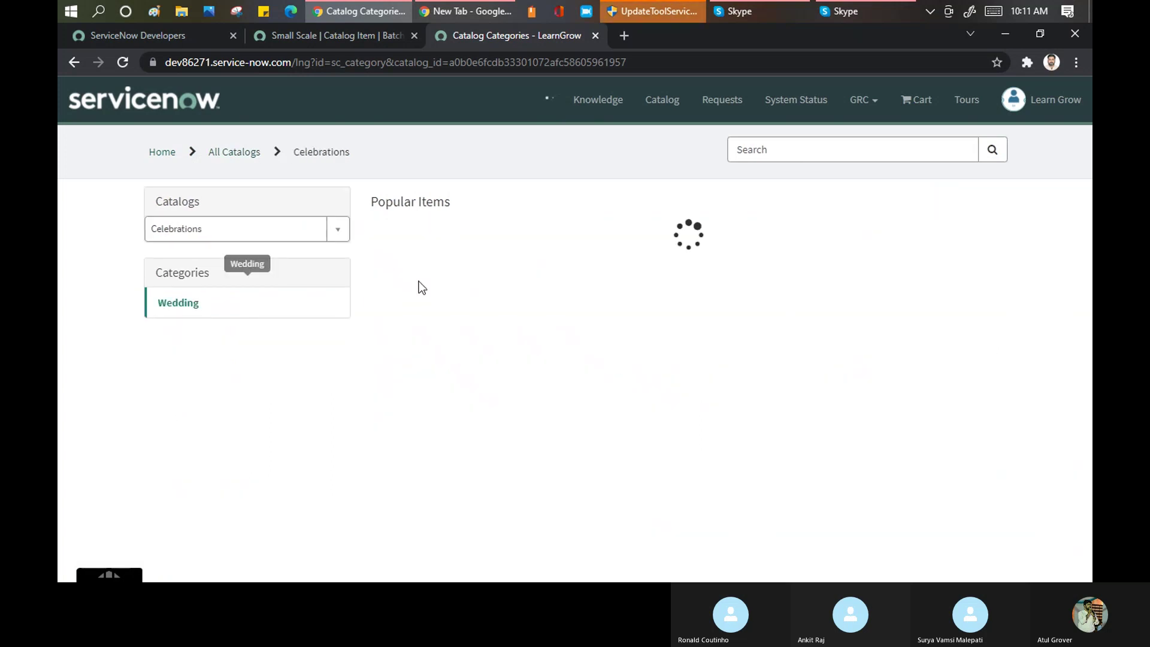
{"action": "left_click", "coordinate": [427, 251]}
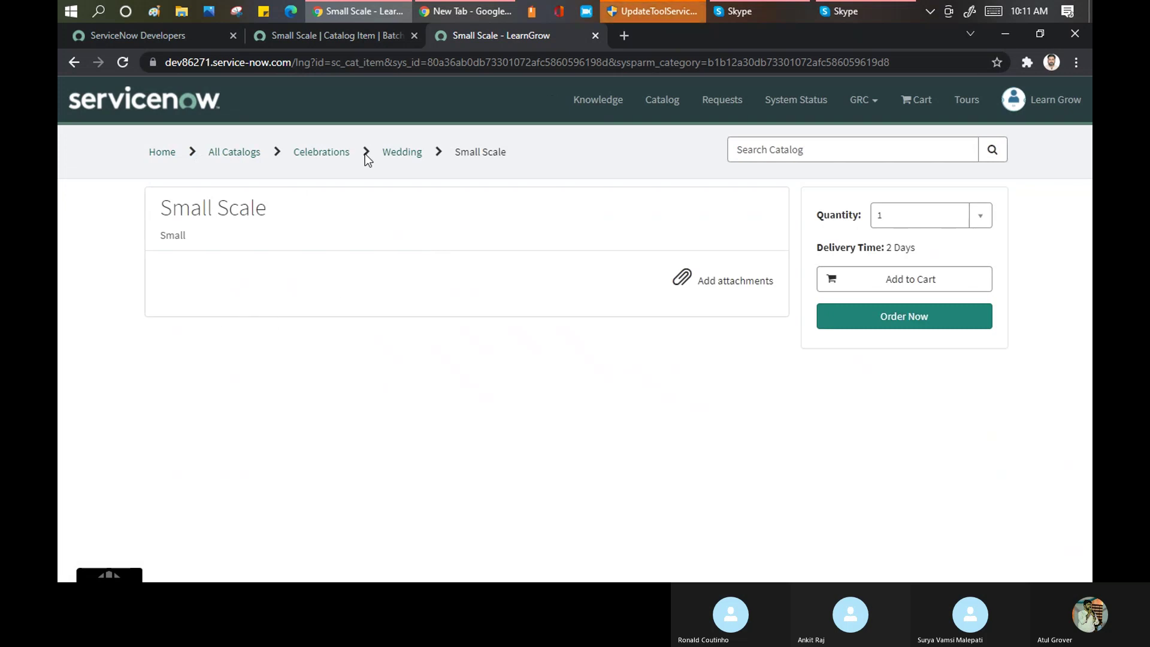
- Return to the Small Scale catalog item record and set its short description to "Smll Scale Wedding Celebratiosn"
{"action": "left_click", "coordinate": [289, 35]}
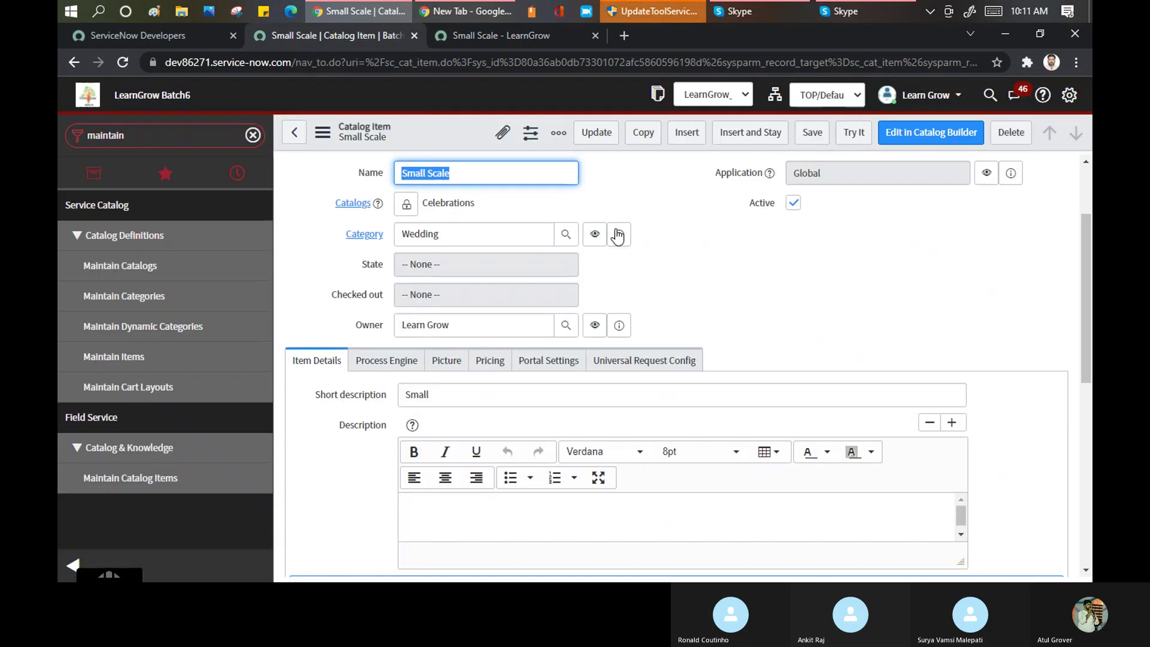
{"action": "left_click_drag", "start_coordinate": [1087, 232], "coordinate": [1090, 302]}
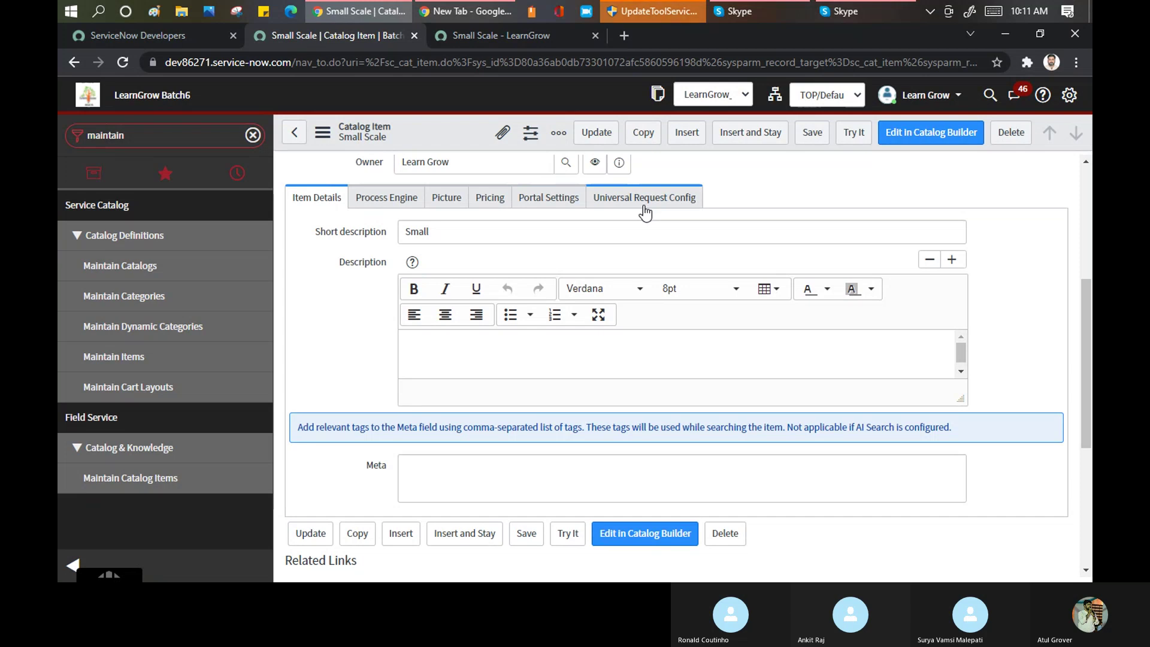
{"action": "left_click_drag", "start_coordinate": [441, 238], "coordinate": [389, 233]}
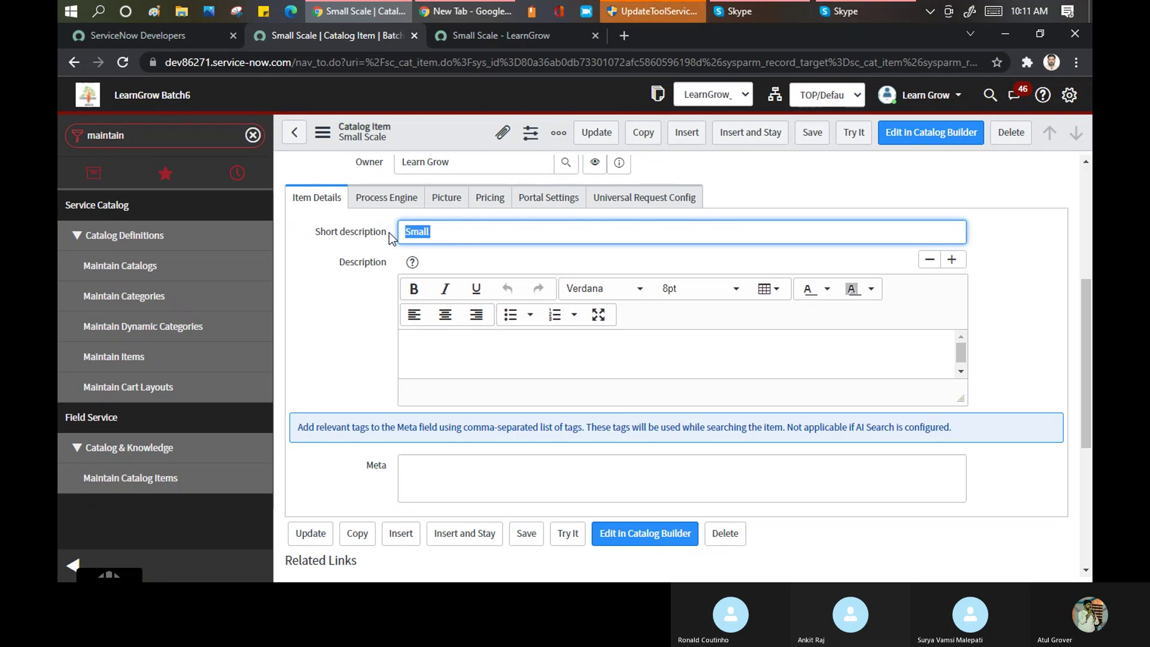
{"action": "type", "text": "Smll Scale Weedin"}
{"action": "key", "text": "BackSpace"}
{"action": "key", "text": "BackSpace"}
{"action": "key", "text": "BackSpace"}
{"action": "key", "text": "BackSpace"}
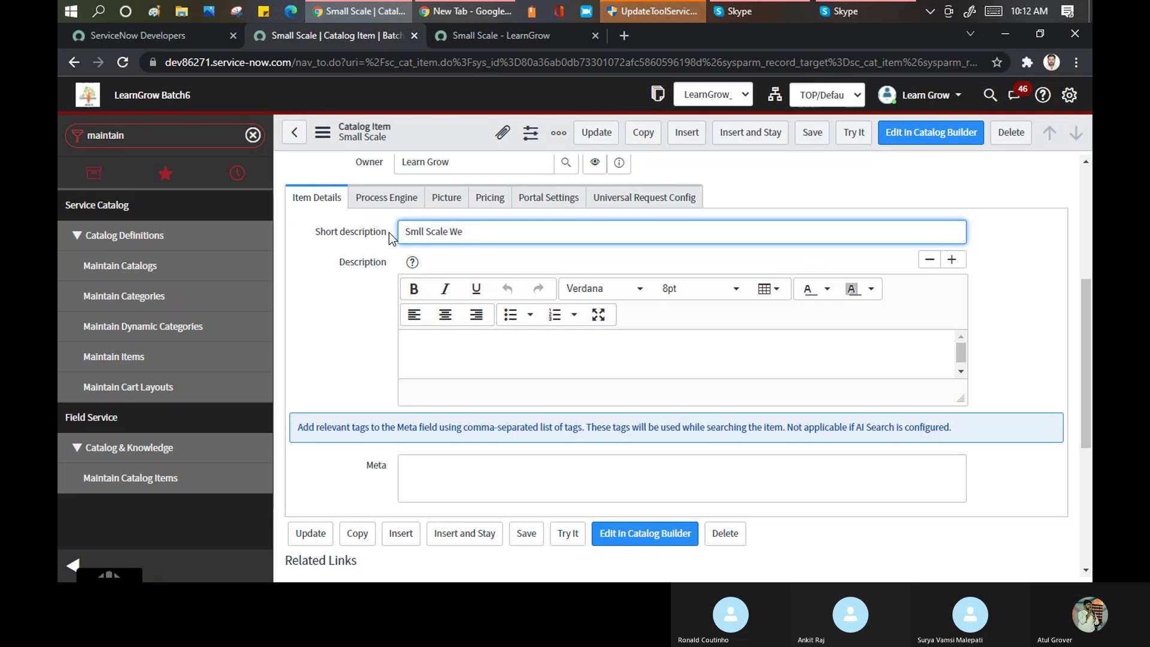
{"action": "type", "text": "dding Ce"}
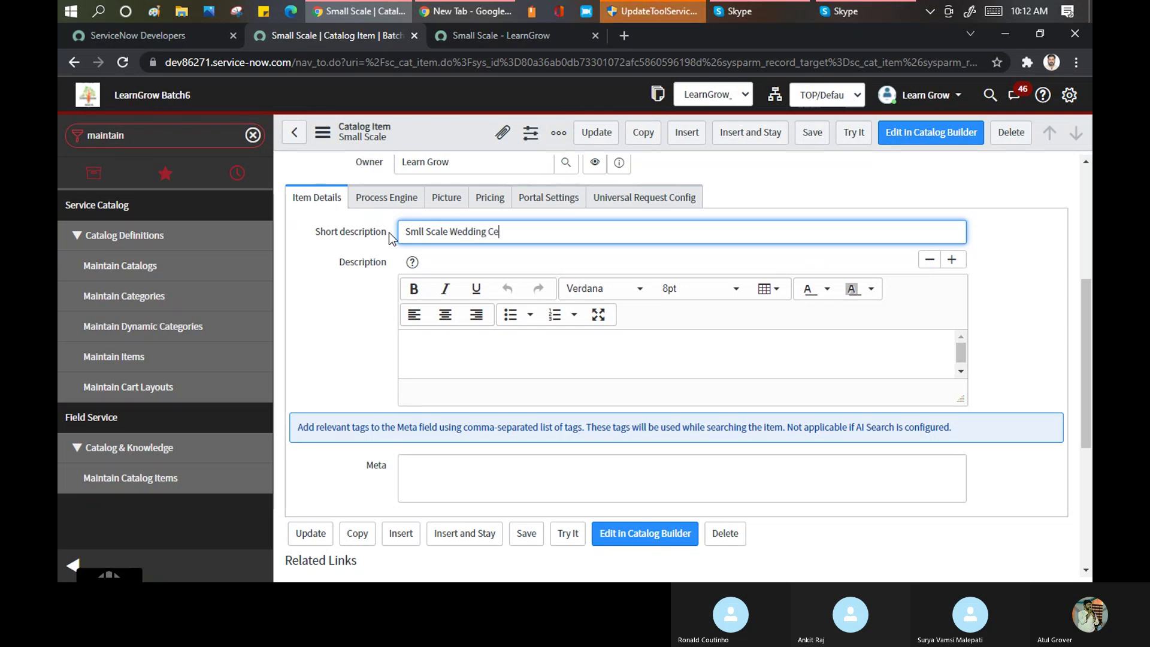
{"action": "type", "text": "lebratiosn"}
- Copy the whole short description text into the item's Description field
{"action": "key", "text": "ctrl+a"}
{"action": "key", "text": "ctrl+c"}
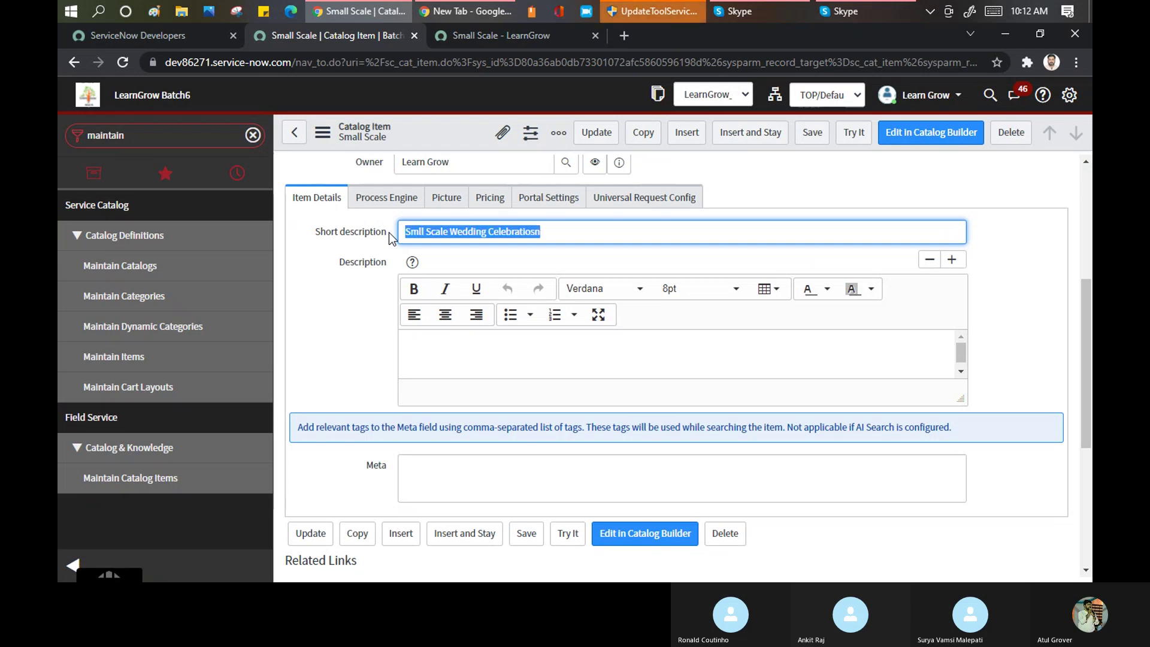
{"action": "left_click", "coordinate": [429, 346]}
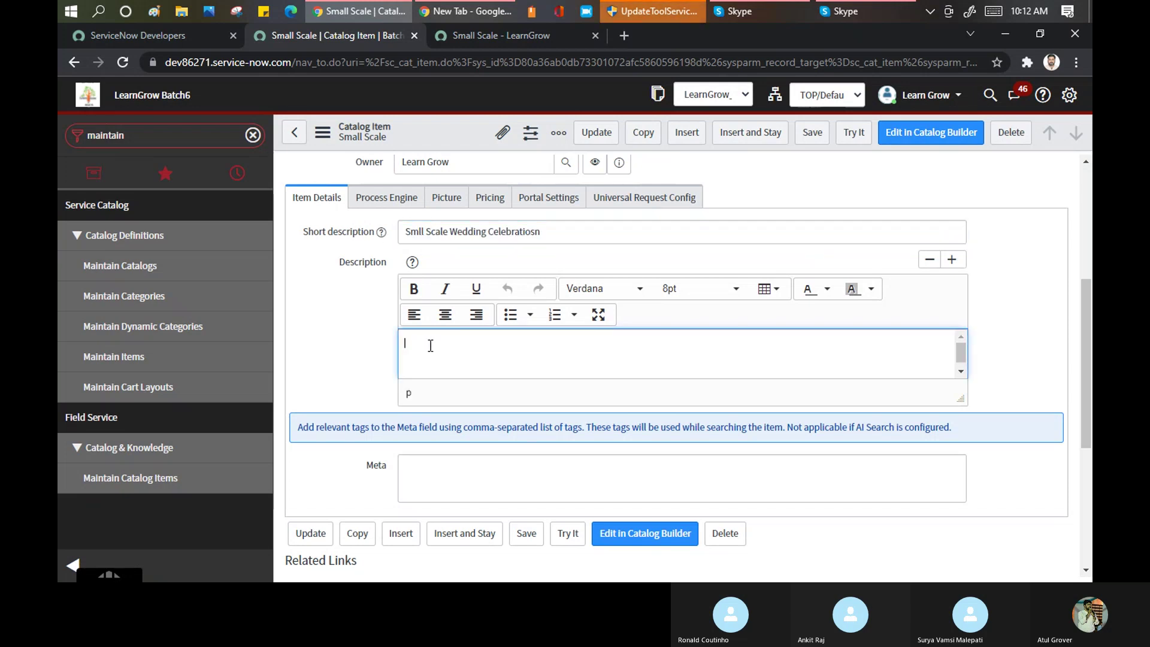
{"action": "key", "text": "ctrl+v"}
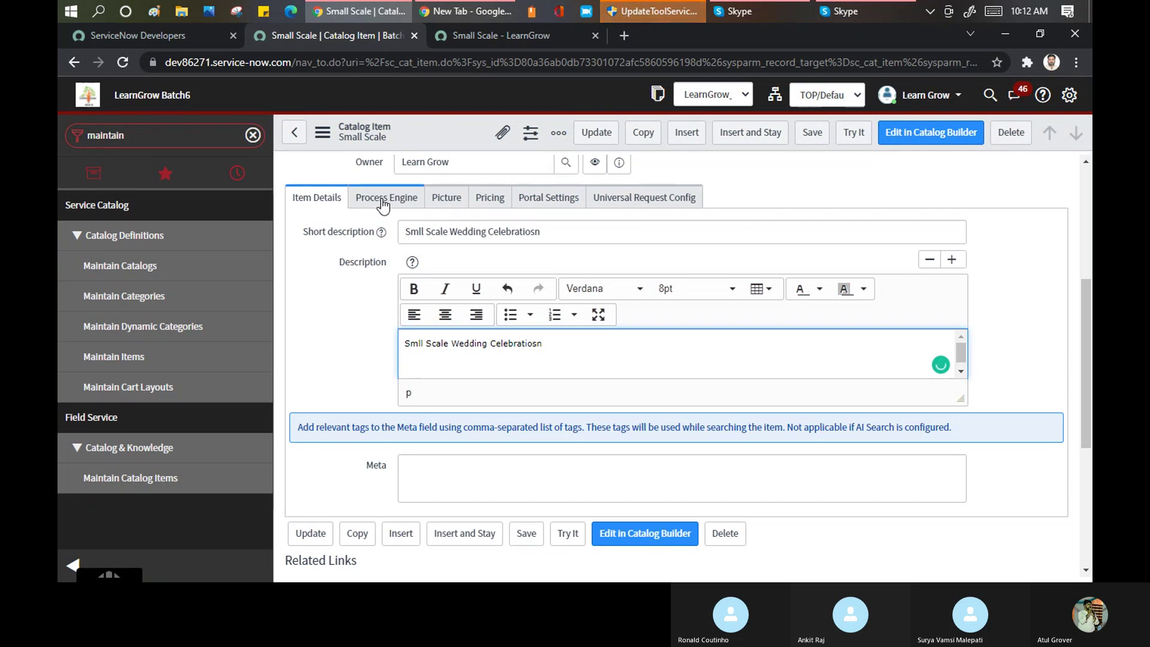
- Check the Small Scale item's portal page, then start adding an icon to its record and open the image file picker
{"action": "left_click", "coordinate": [439, 204]}
{"action": "left_click", "coordinate": [493, 27]}
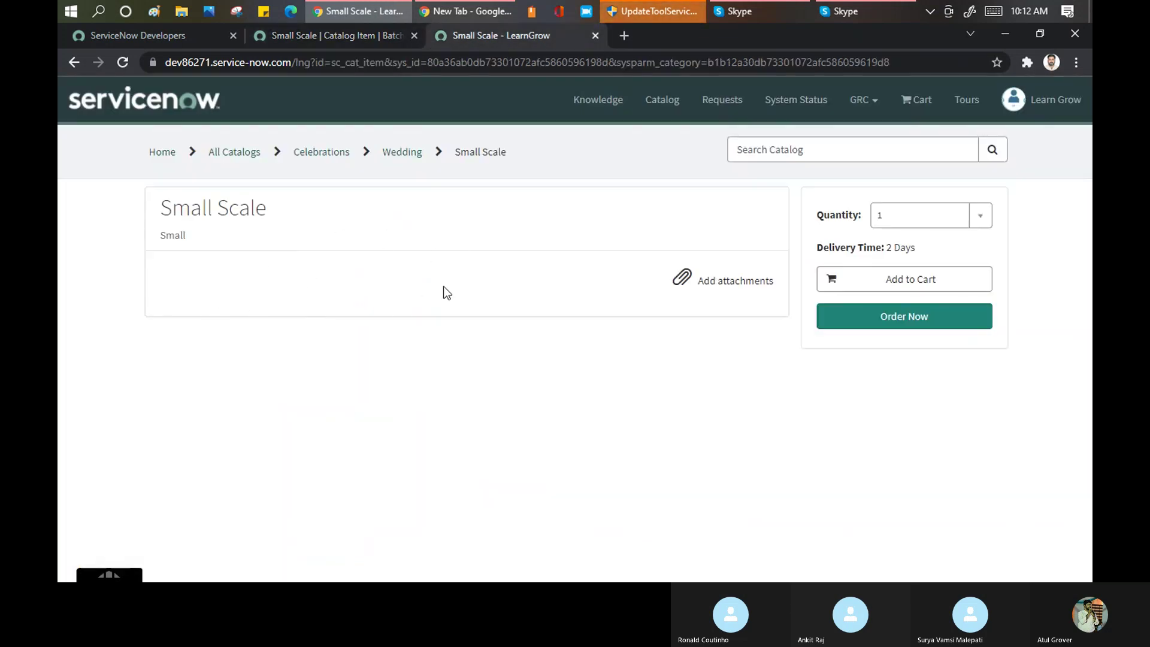
{"action": "left_click", "coordinate": [321, 35]}
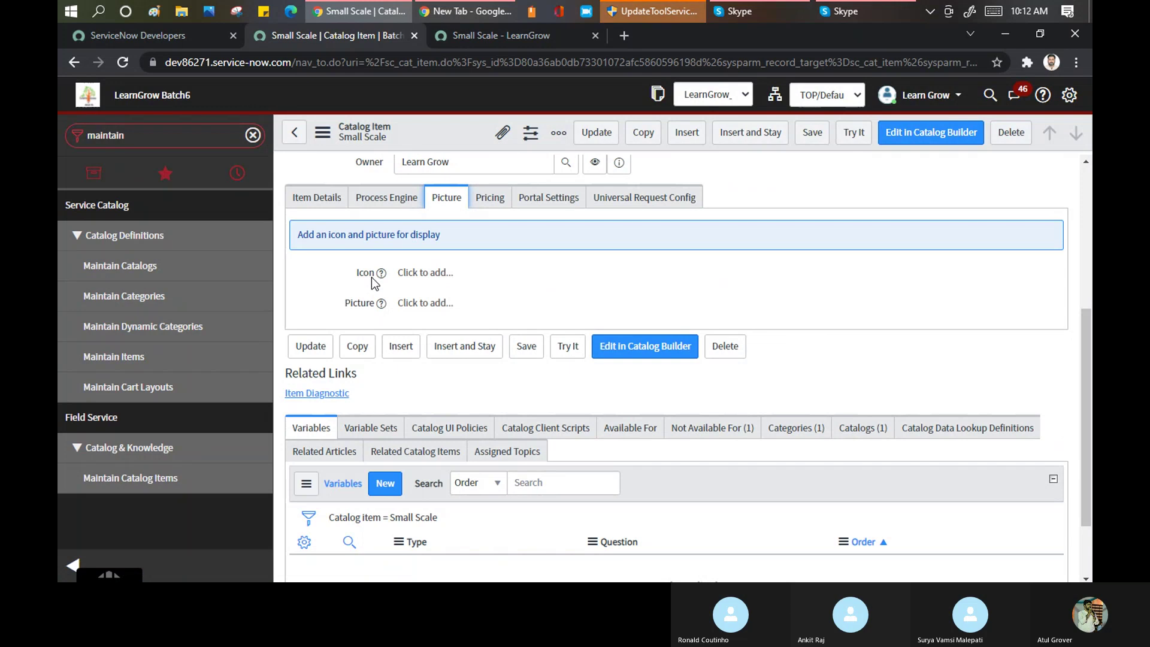
{"action": "left_click", "coordinate": [413, 283]}
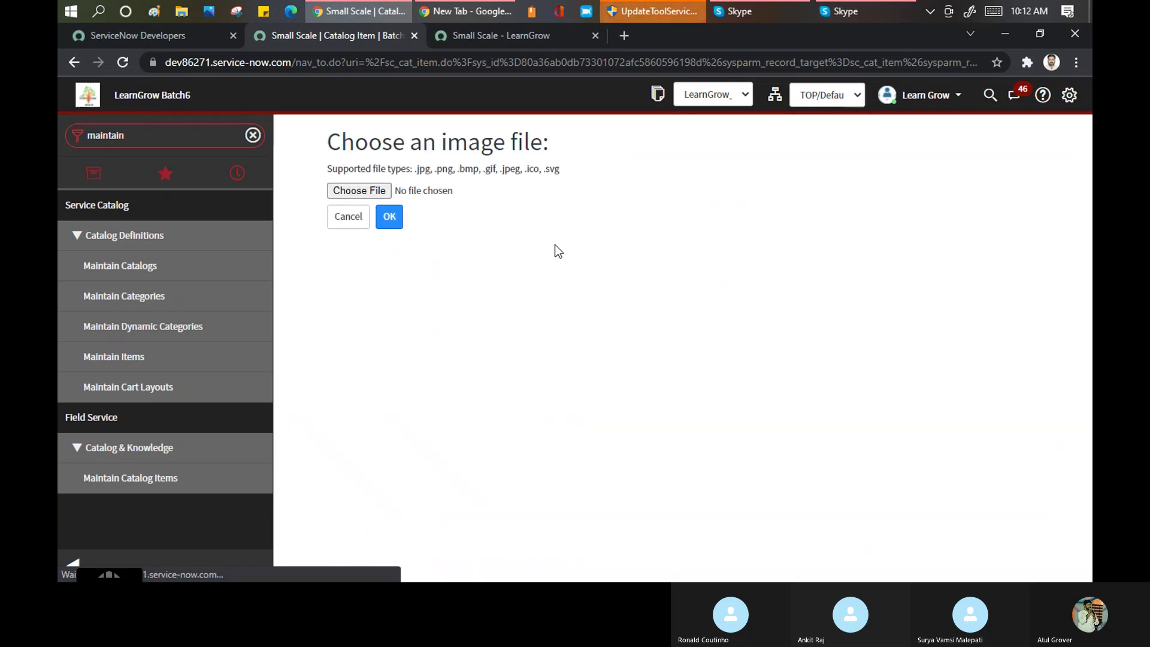
{"action": "left_click", "coordinate": [338, 196]}
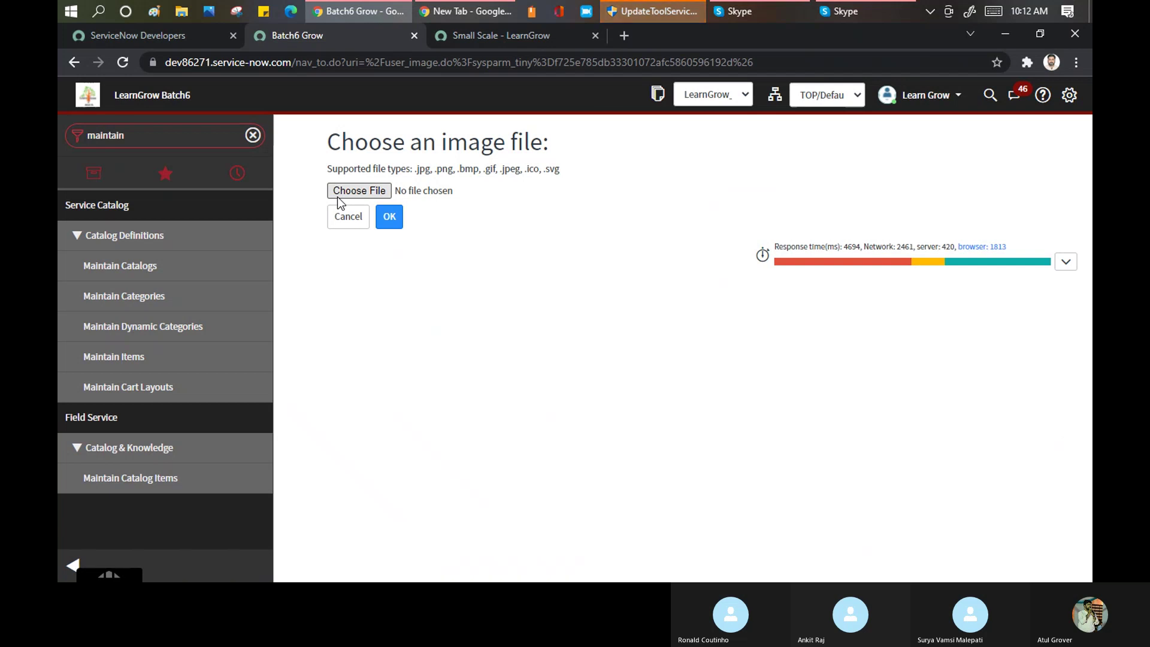
{"action": "left_click", "coordinate": [349, 198]}
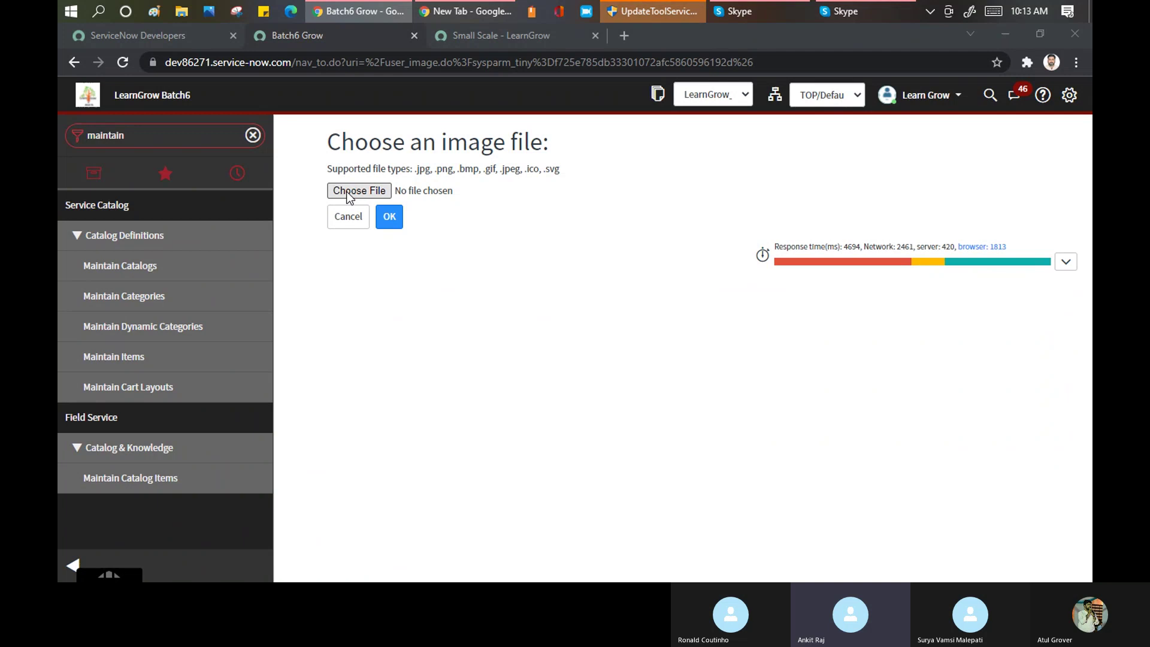
{"action": "left_click", "coordinate": [347, 191]}
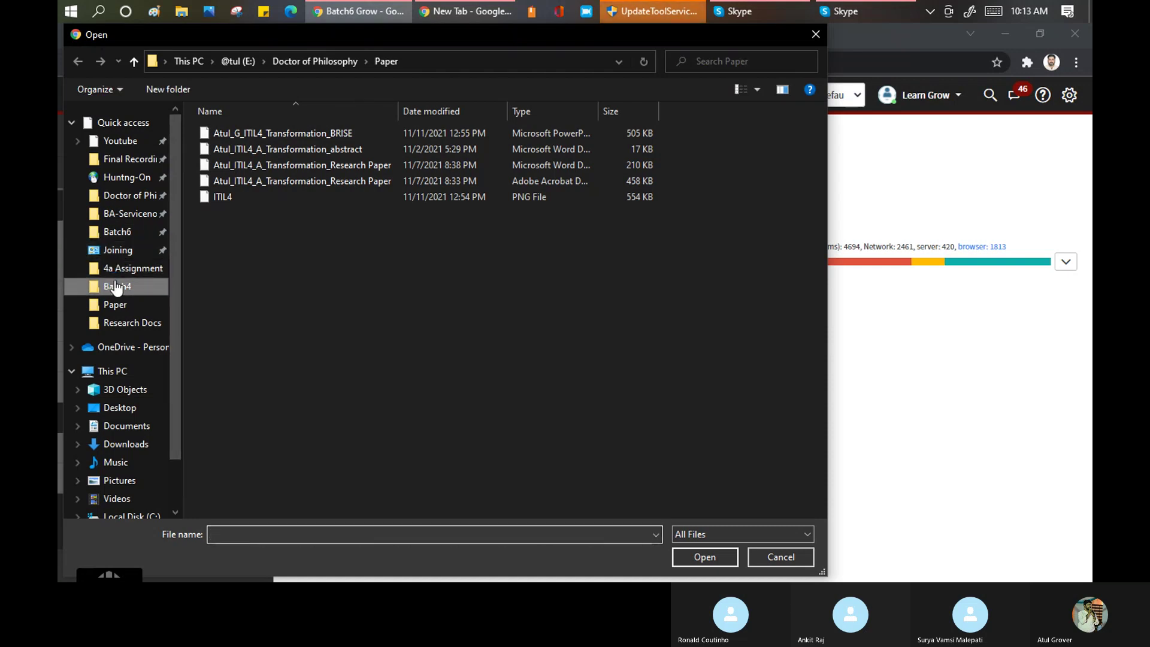
- Choose the day1 image from the Batch6 folder and upload it as the Small Scale item's icon
{"action": "left_click", "coordinate": [116, 287]}
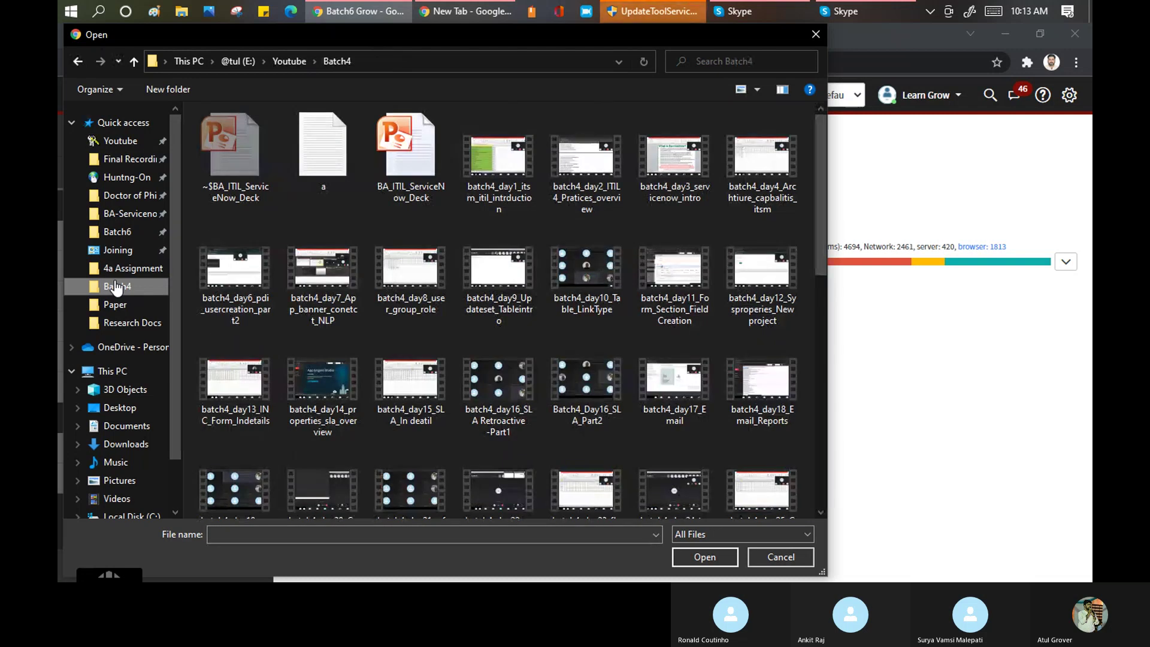
{"action": "left_click_drag", "start_coordinate": [823, 211], "coordinate": [813, 441]}
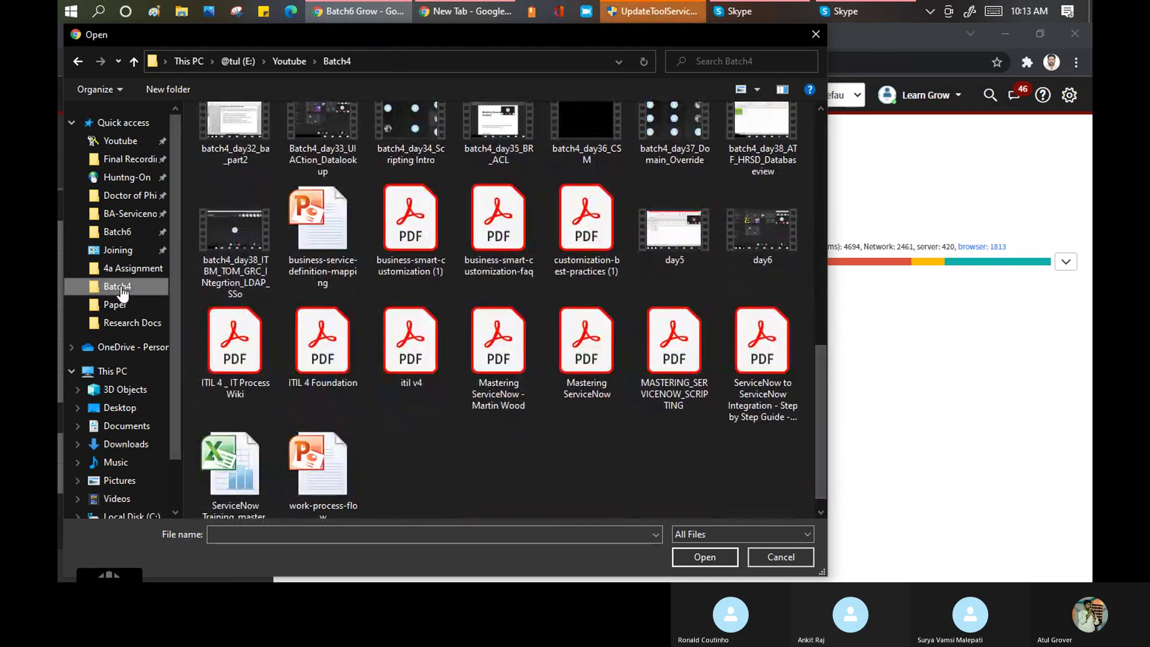
{"action": "left_click", "coordinate": [122, 230]}
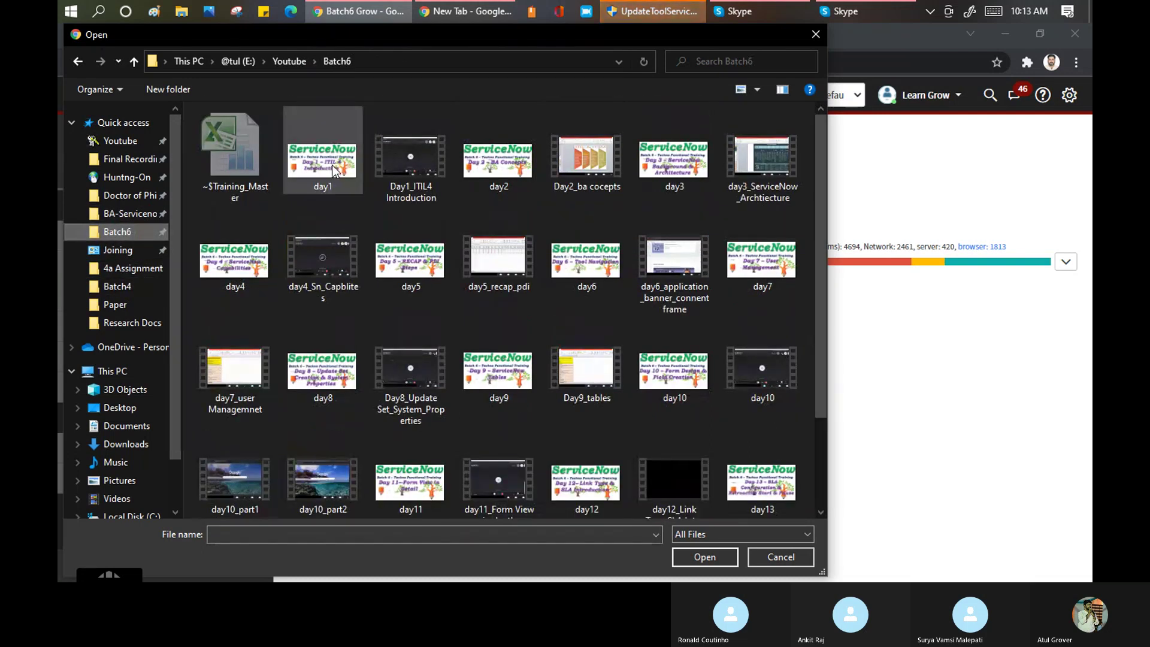
{"action": "left_click", "coordinate": [335, 171]}
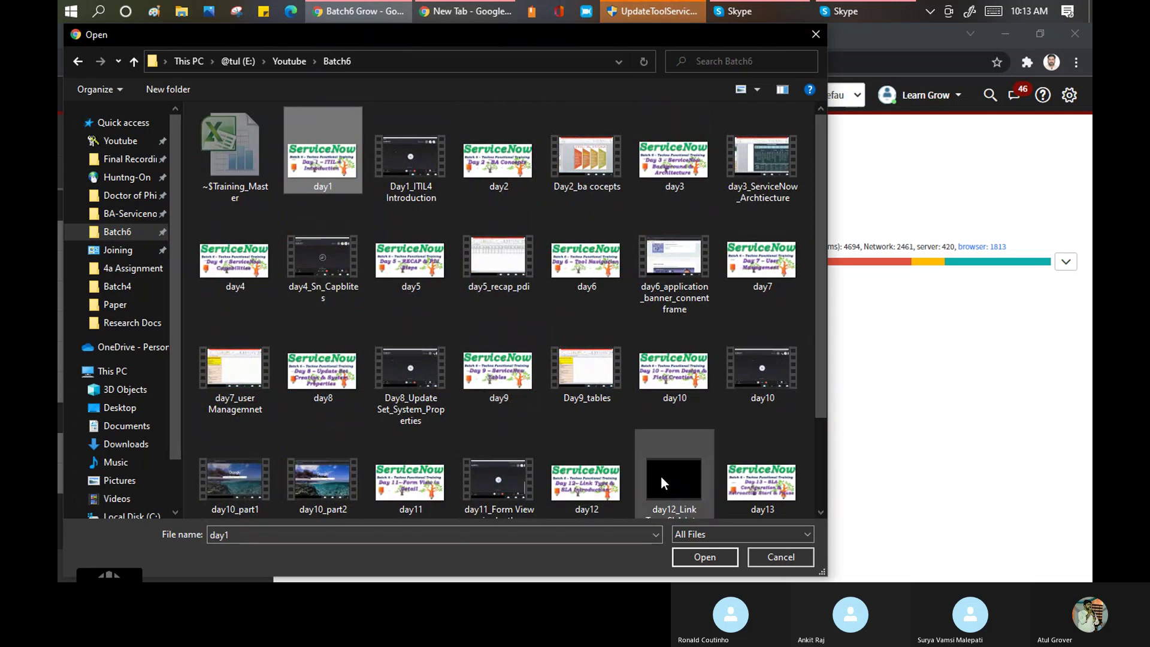
{"action": "left_click", "coordinate": [693, 556]}
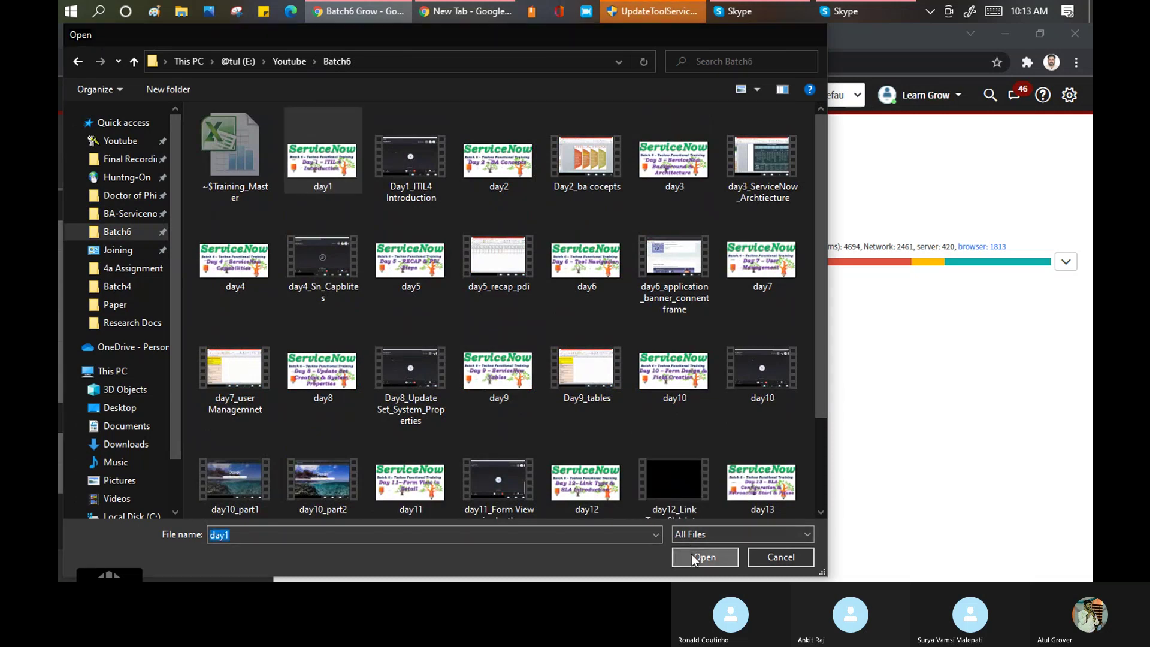
{"action": "left_click", "coordinate": [389, 217]}
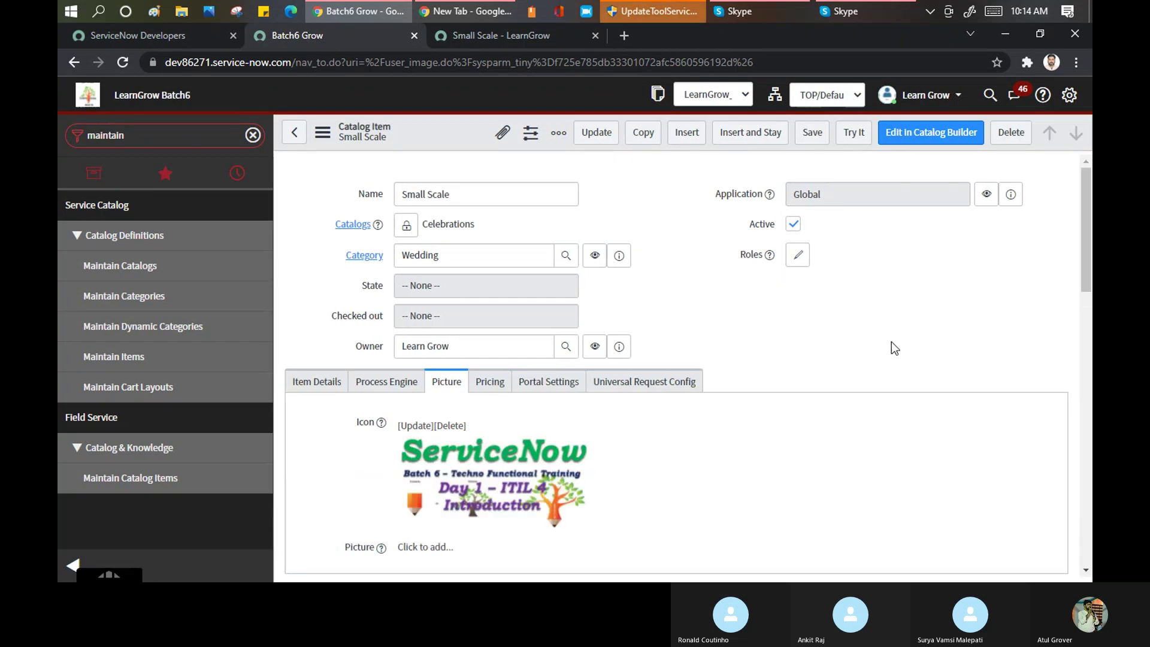
- Add the day2 image from the Batch6 folder as the Small Scale item's picture
{"action": "scroll", "coordinate": [1087, 188], "scroll_direction": "down", "scroll_amount": 1}
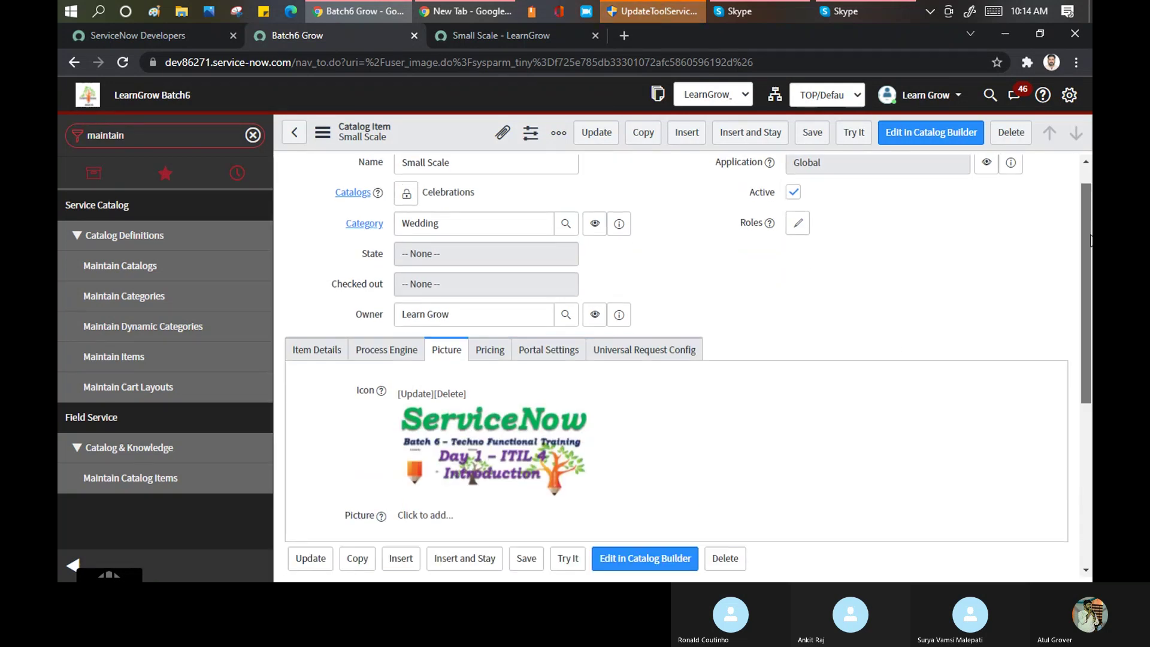
{"action": "scroll", "coordinate": [1018, 276], "scroll_direction": "down", "scroll_amount": 2}
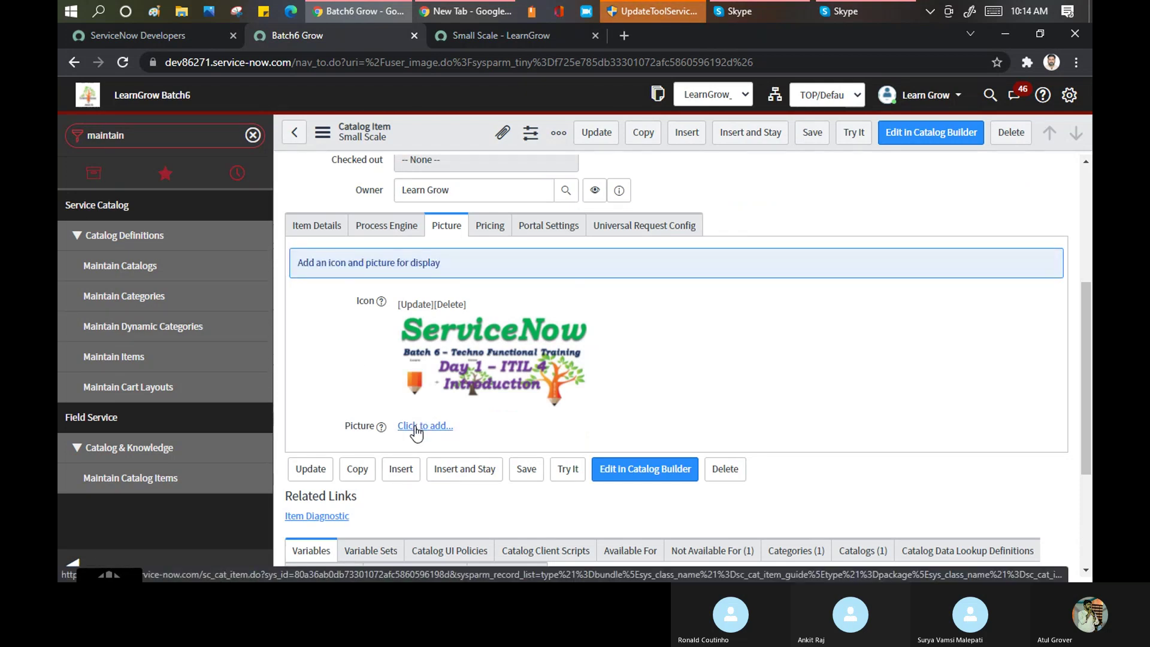
{"action": "left_click", "coordinate": [416, 426]}
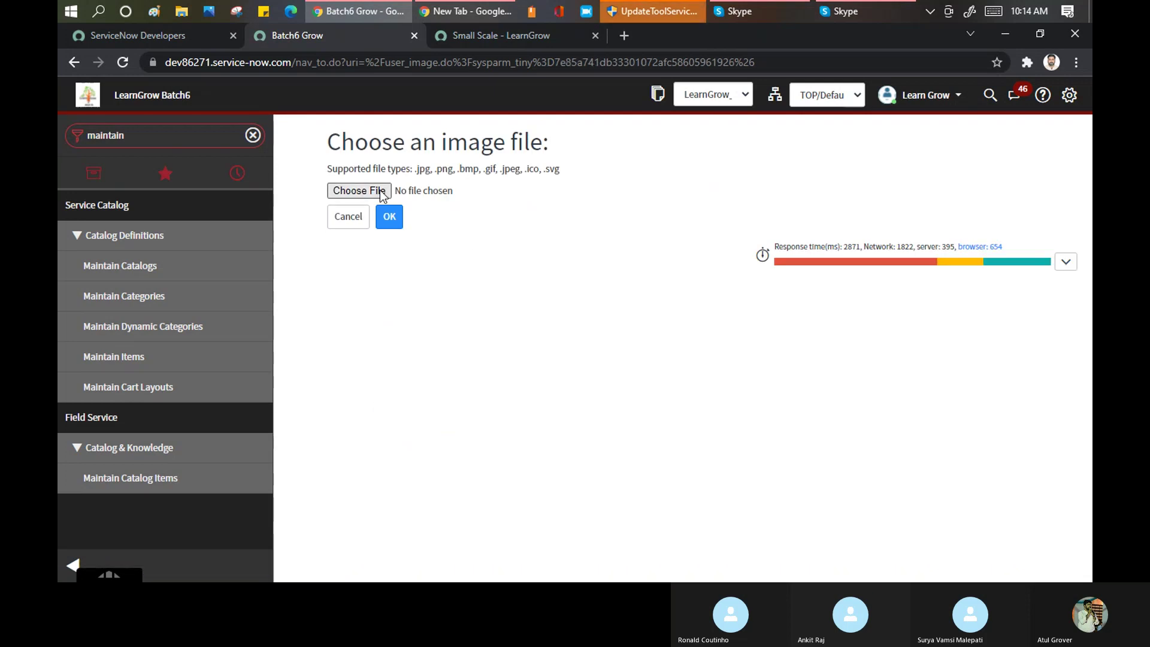
{"action": "left_click", "coordinate": [378, 192]}
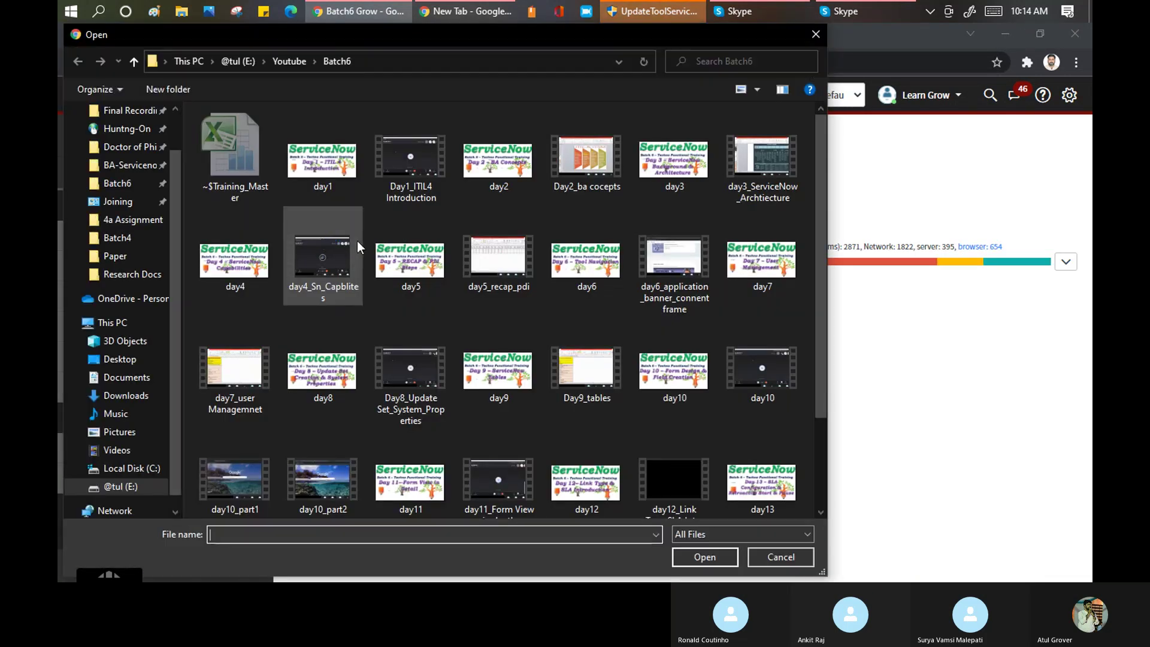
{"action": "left_click", "coordinate": [502, 179]}
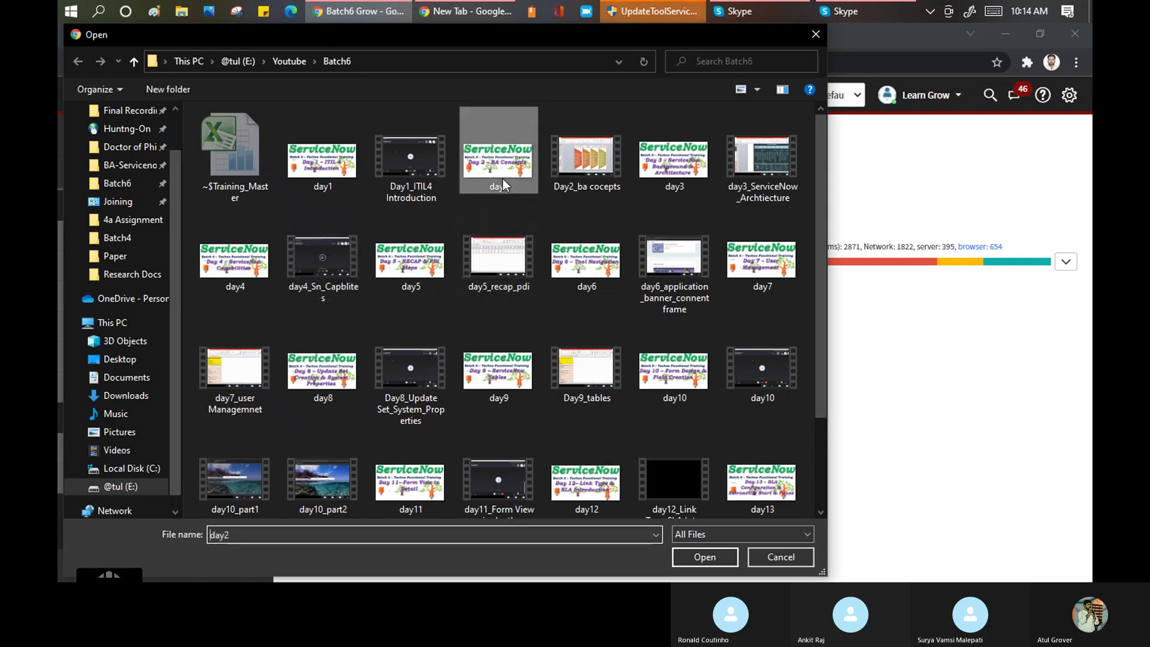
{"action": "left_click", "coordinate": [701, 556]}
{"action": "left_click", "coordinate": [390, 222]}
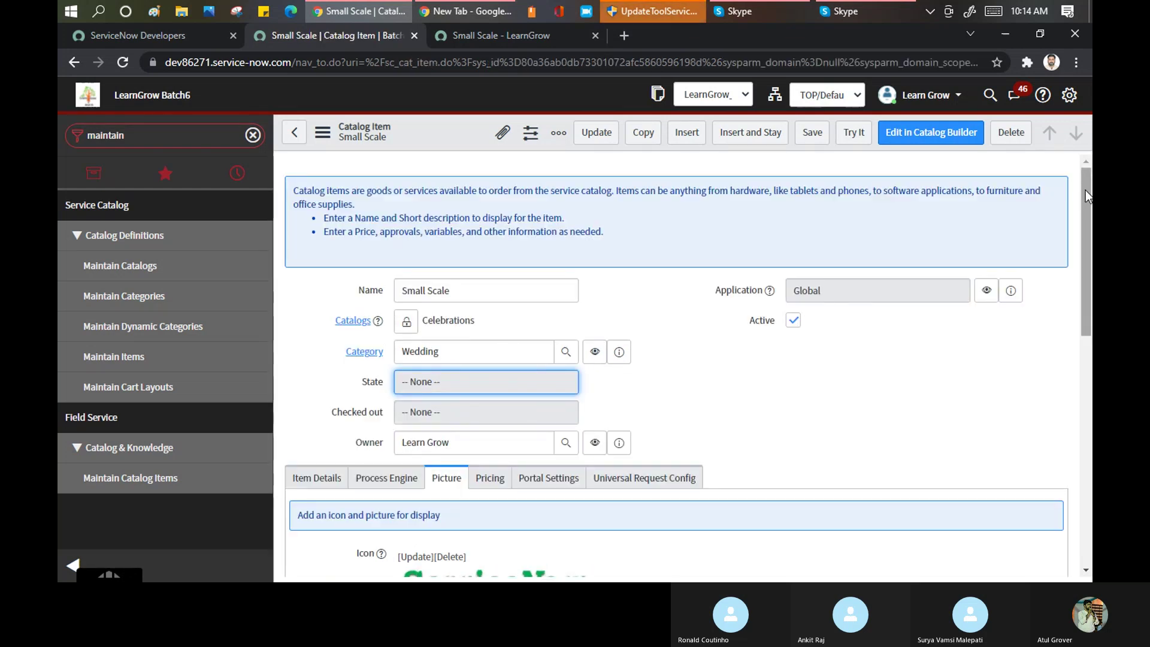
- Set the Small Scale item's price to 20.00 with the dollar ($) as its currency
{"action": "left_click_drag", "start_coordinate": [1086, 192], "coordinate": [1091, 308]}
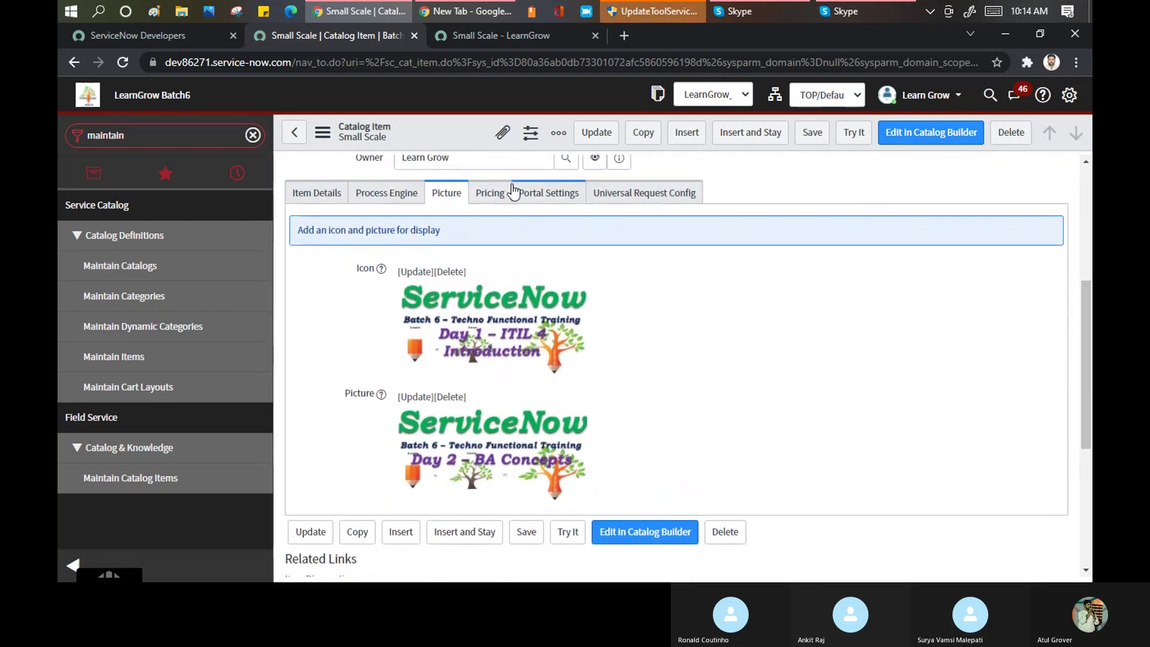
{"action": "left_click", "coordinate": [489, 194]}
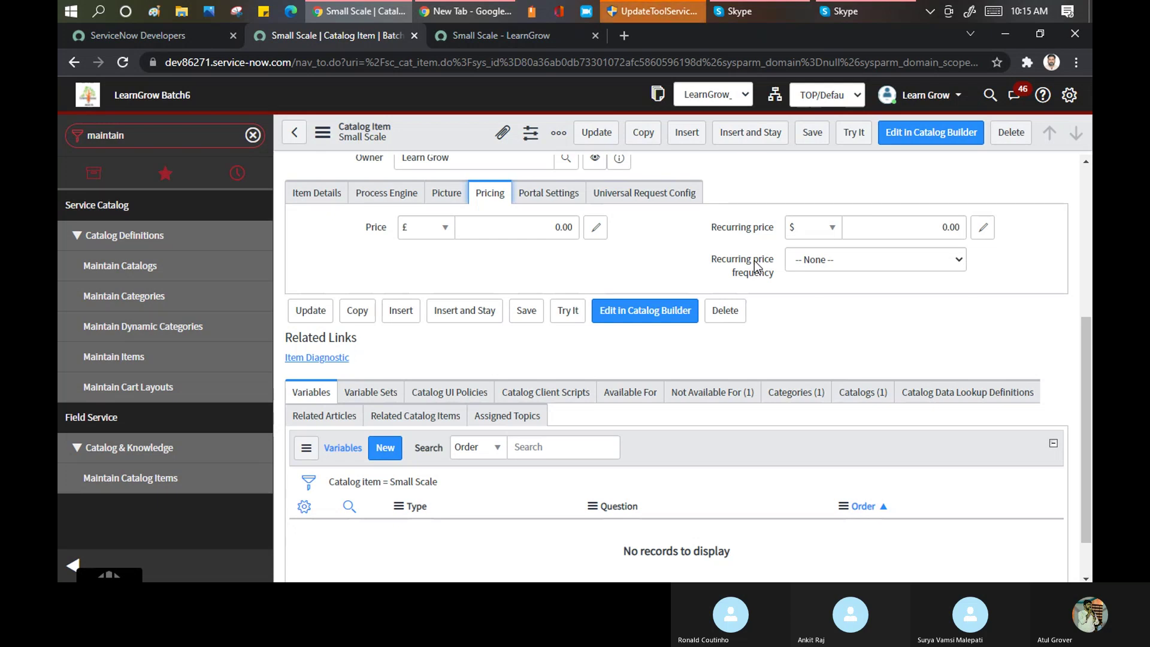
{"action": "left_click", "coordinate": [878, 267]}
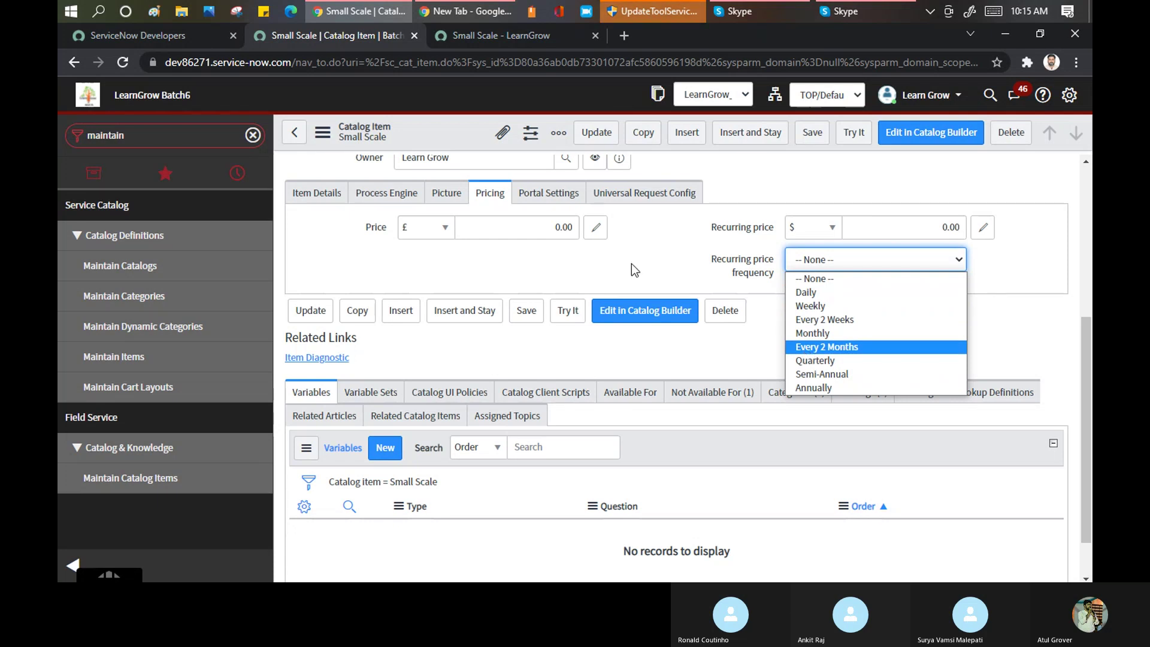
{"action": "left_click", "coordinate": [444, 232]}
{"action": "left_click", "coordinate": [445, 232]}
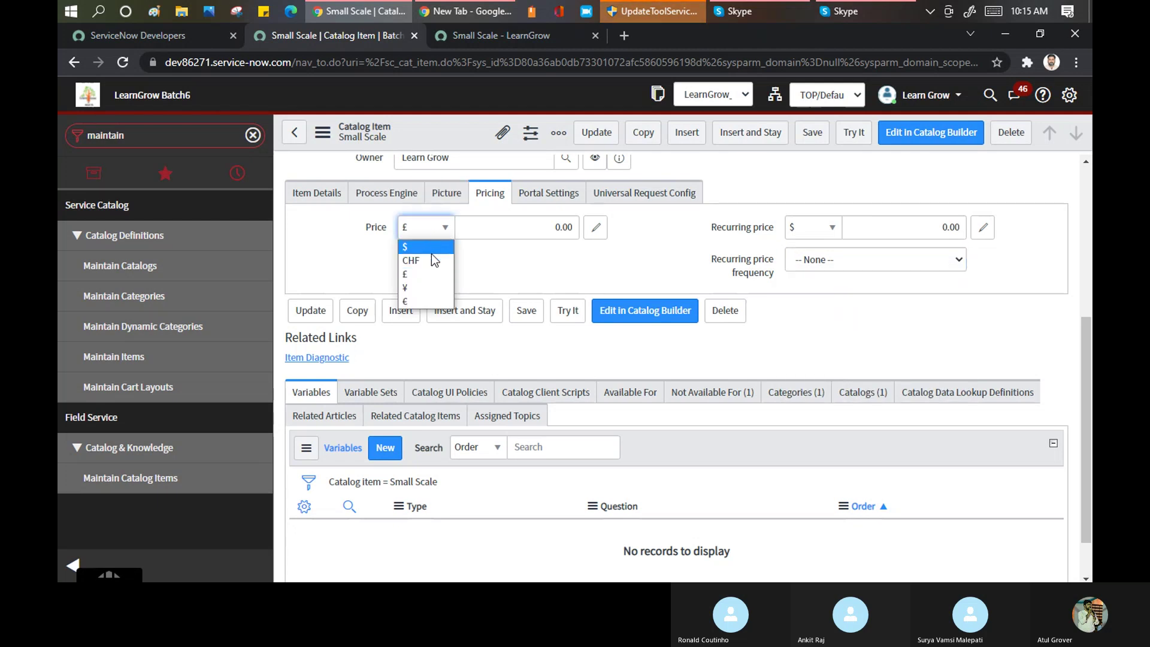
{"action": "left_click", "coordinate": [423, 229]}
{"action": "key", "text": "Up"}
{"action": "key", "text": "Up"}
{"action": "left_click", "coordinate": [548, 230]}
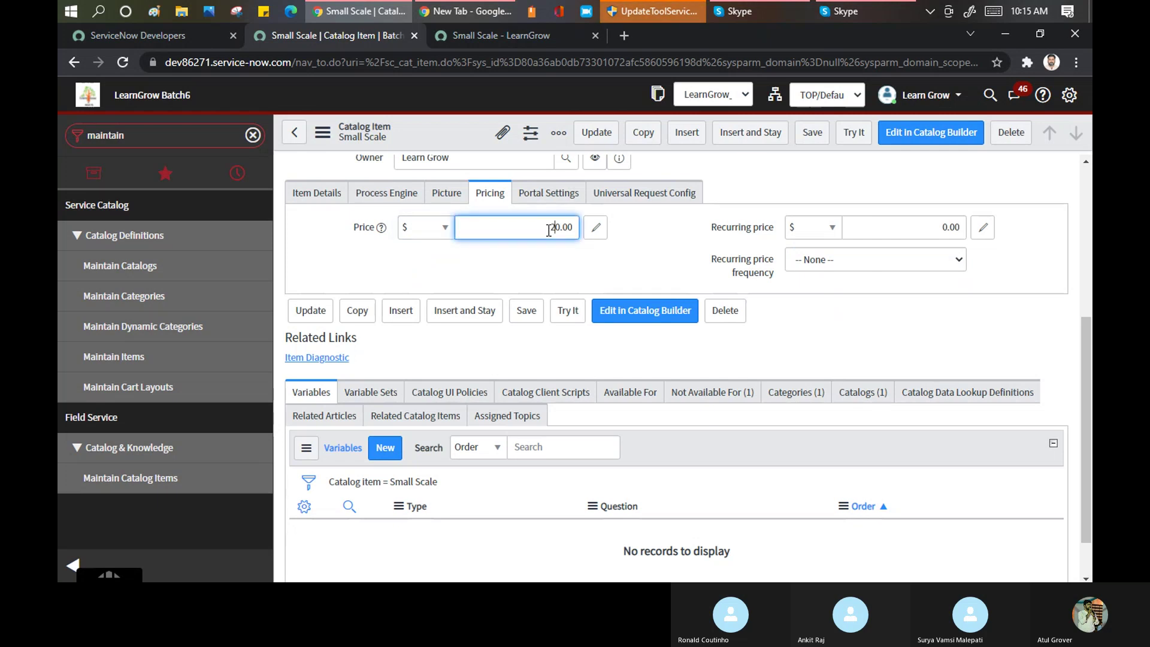
- Set the recurring price to $10.00 with a Monthly frequency and save the catalog item
{"action": "left_click", "coordinate": [923, 224]}
{"action": "type", "text": "1"}
{"action": "left_click", "coordinate": [924, 258]}
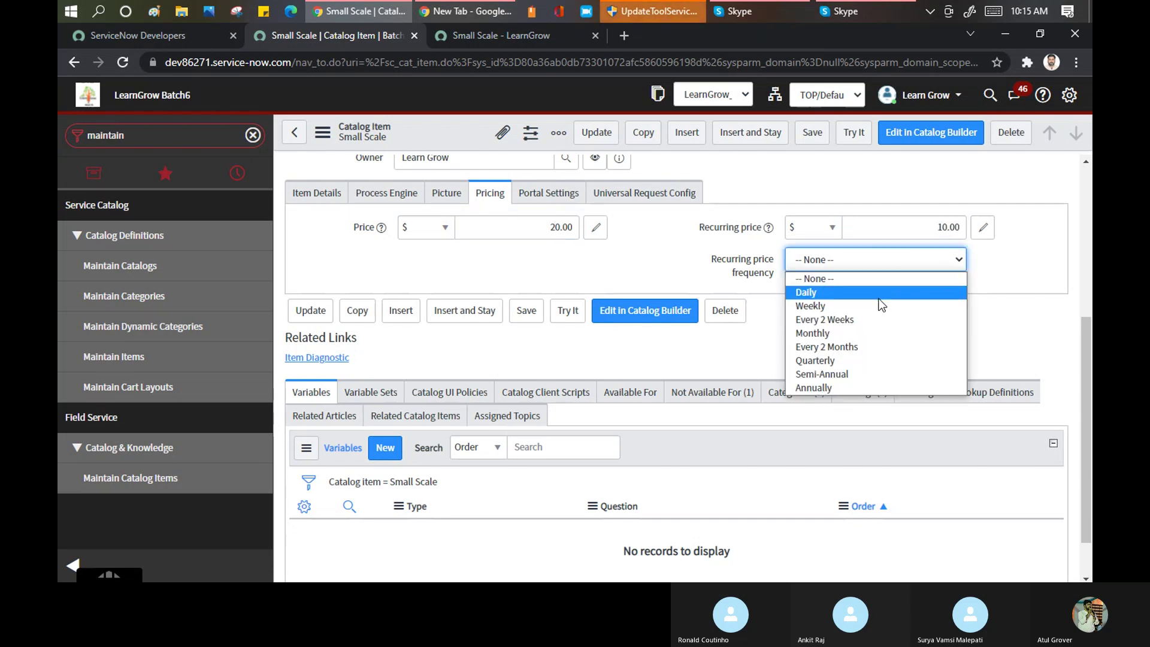
{"action": "left_click", "coordinate": [851, 338]}
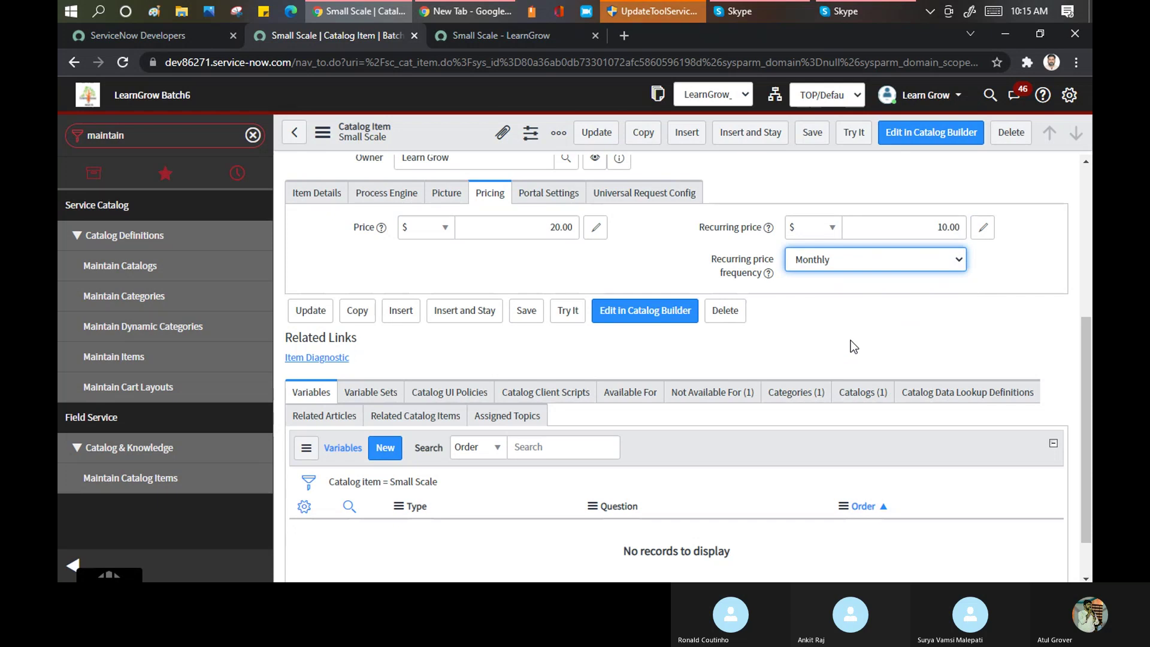
{"action": "left_click", "coordinate": [550, 193]}
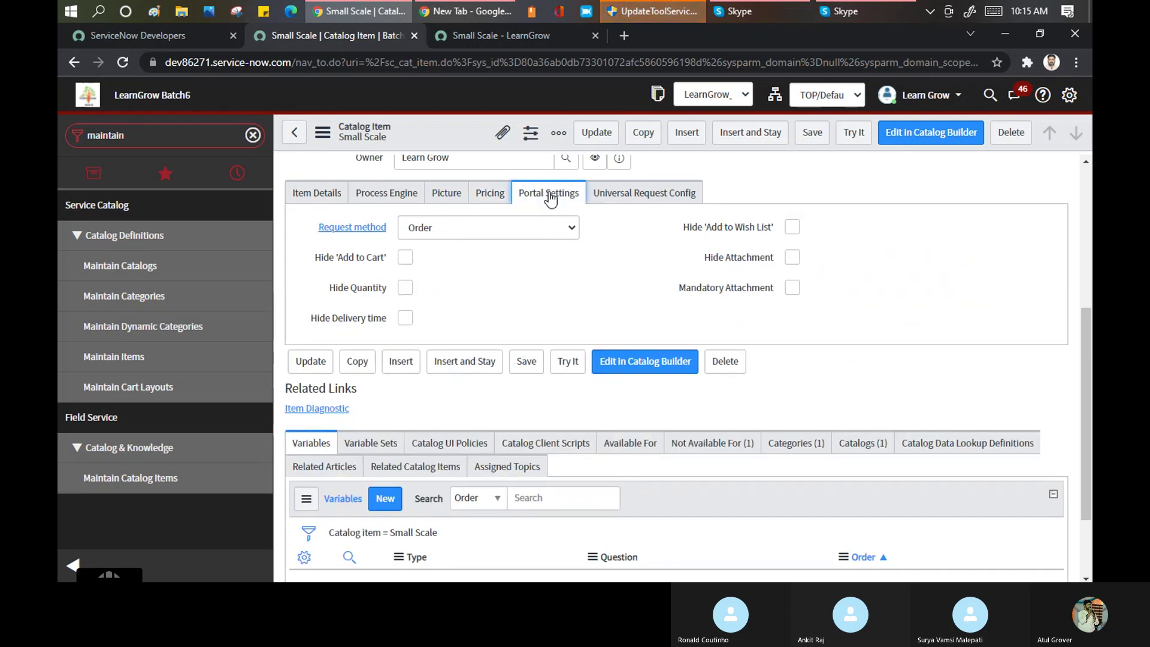
{"action": "left_click", "coordinate": [805, 139]}
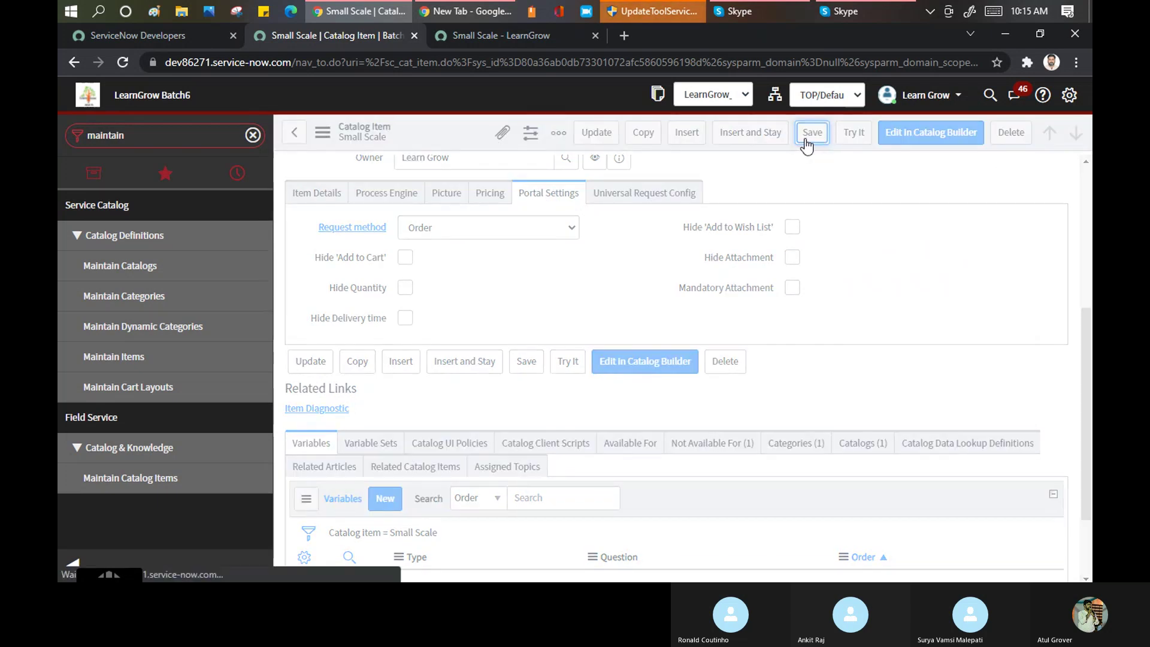
- Reload the Small Scale item's portal page and examine its descriptions, picture and price
{"action": "left_click", "coordinate": [526, 34]}
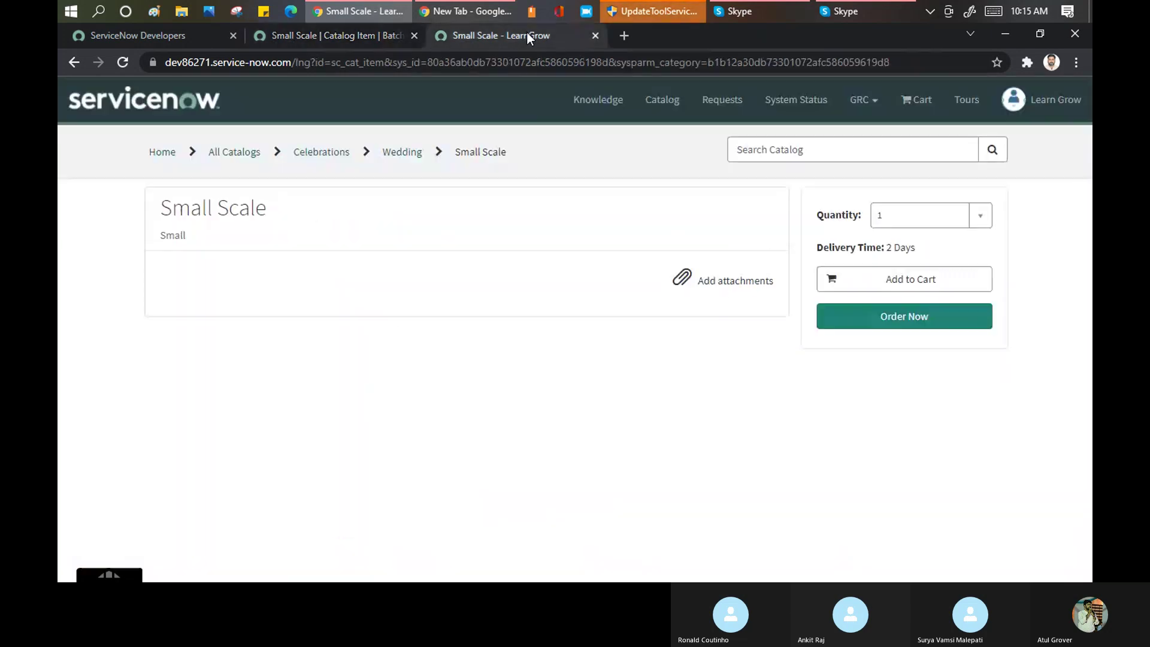
{"action": "left_click", "coordinate": [476, 66]}
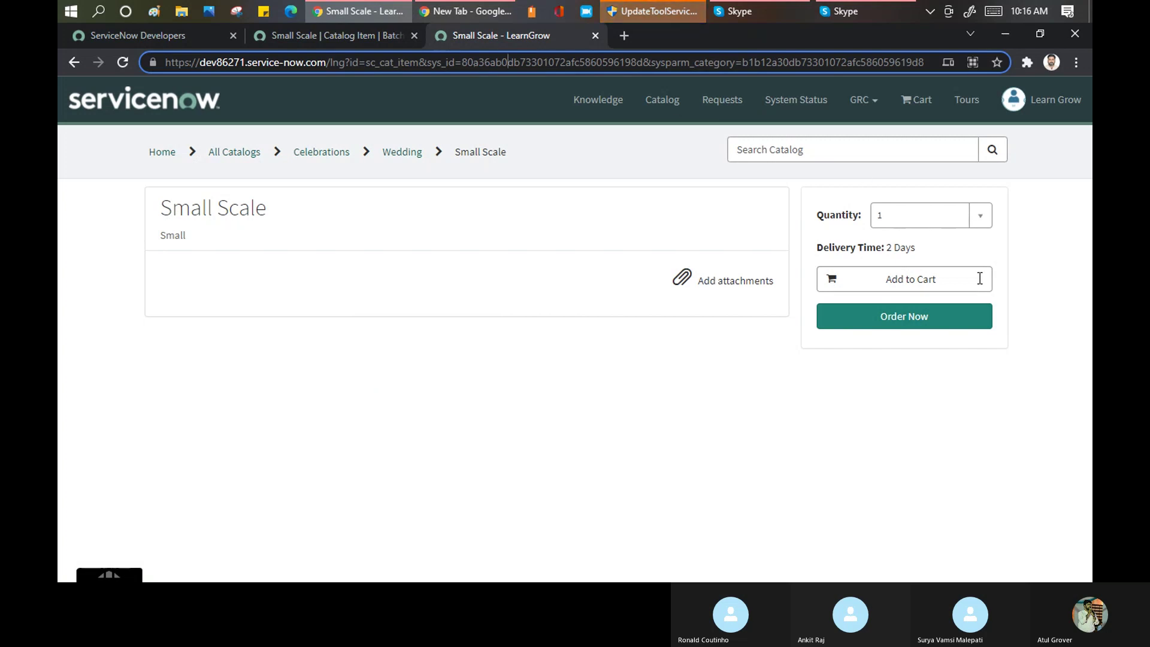
{"action": "key", "text": "Return"}
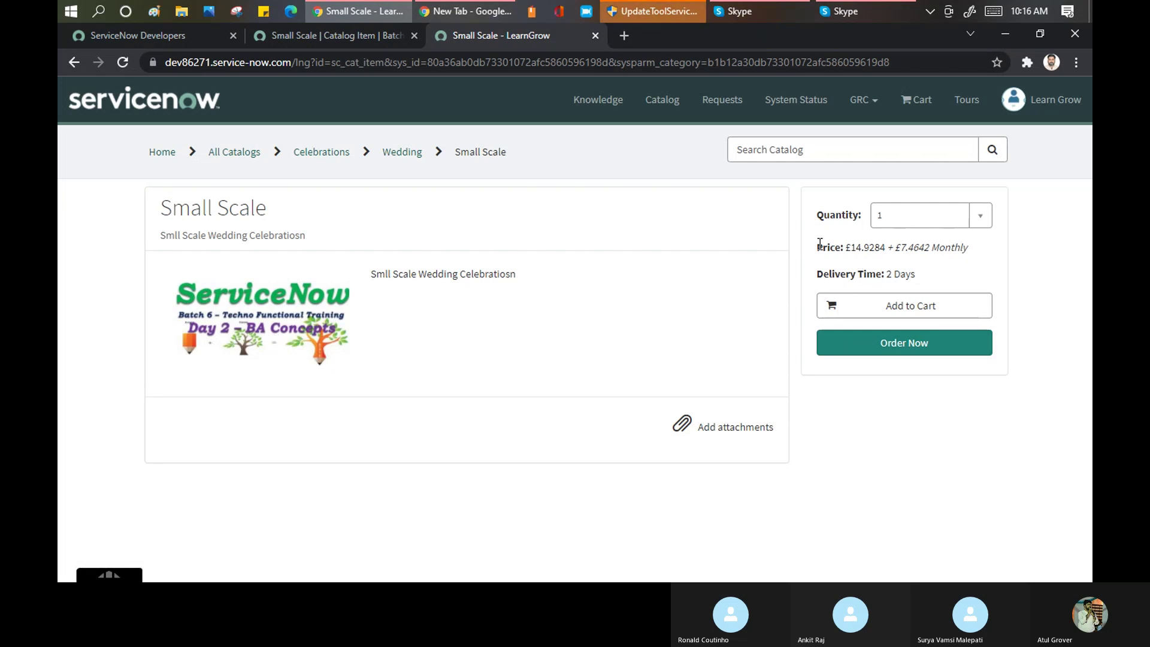
{"action": "left_click_drag", "start_coordinate": [817, 247], "coordinate": [855, 254]}
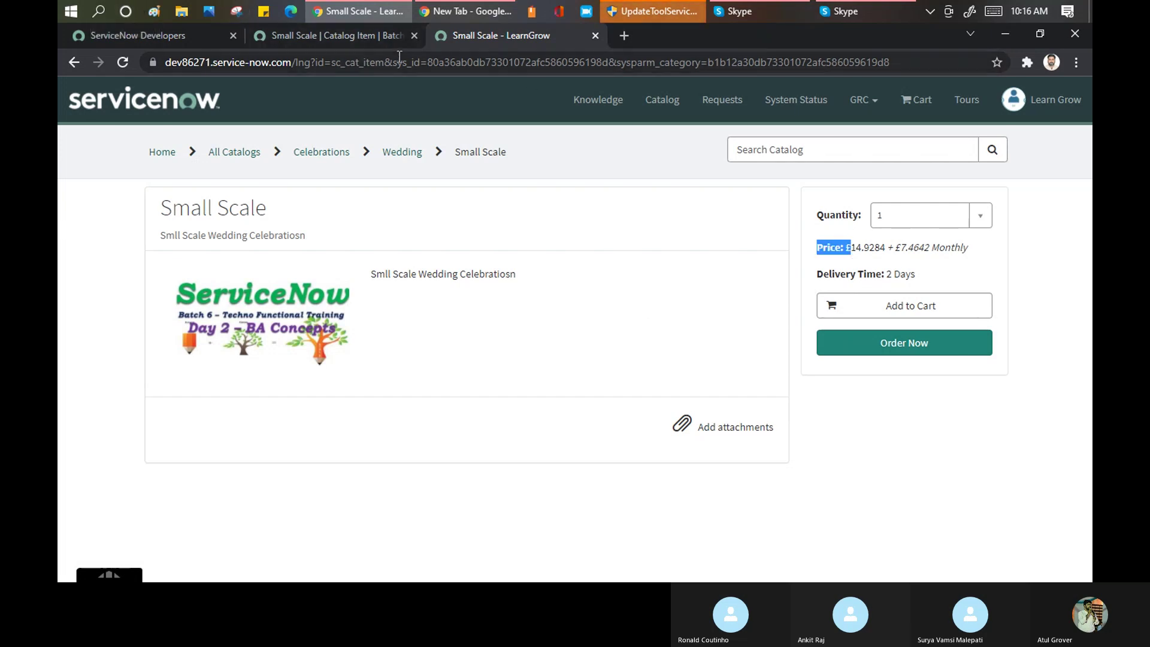
- Compare the price and recurring price in the item record with the price shown on its portal page
{"action": "left_click", "coordinate": [355, 38]}
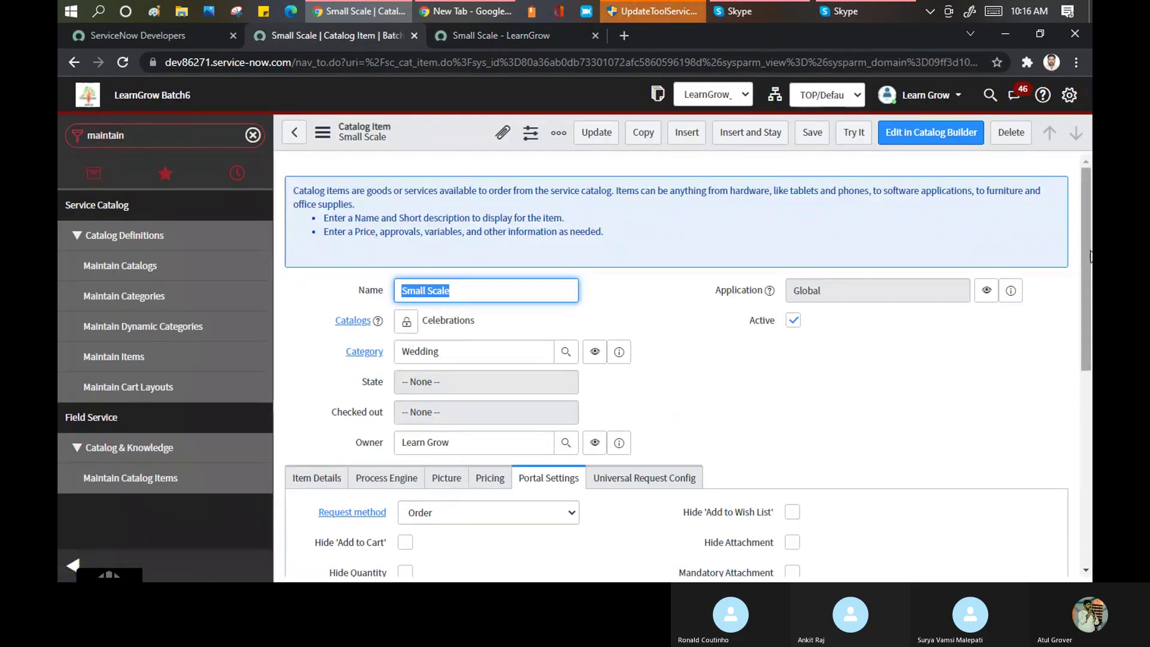
{"action": "scroll", "coordinate": [1086, 270], "scroll_direction": "down", "scroll_amount": 3}
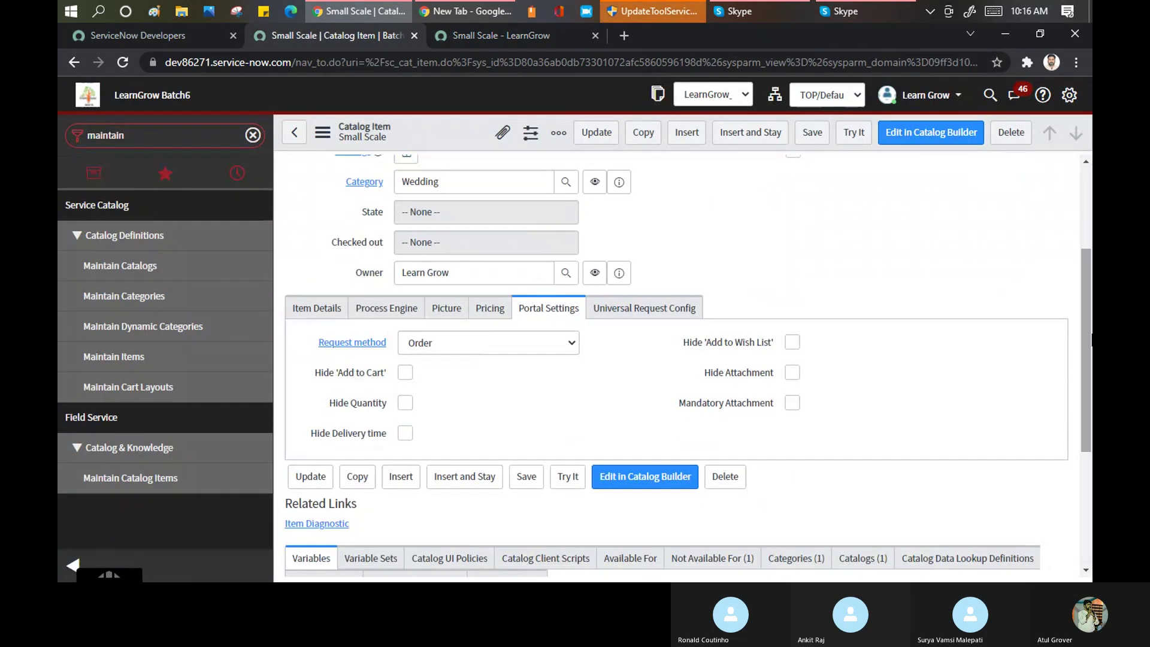
{"action": "left_click", "coordinate": [490, 307]}
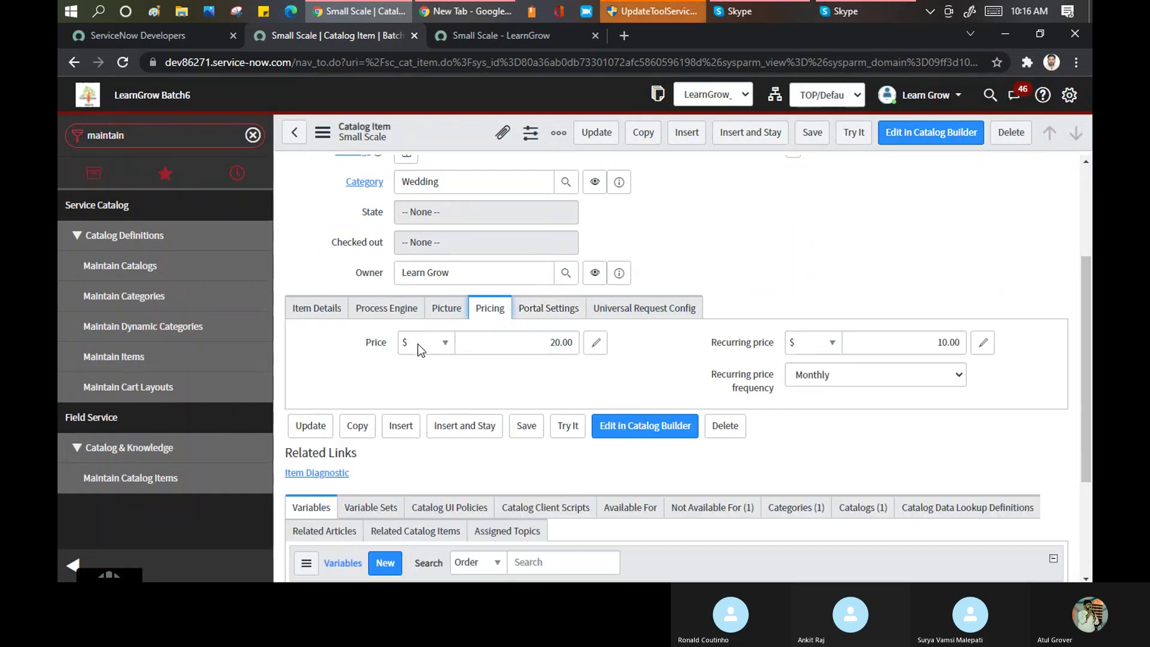
{"action": "left_click", "coordinate": [466, 37]}
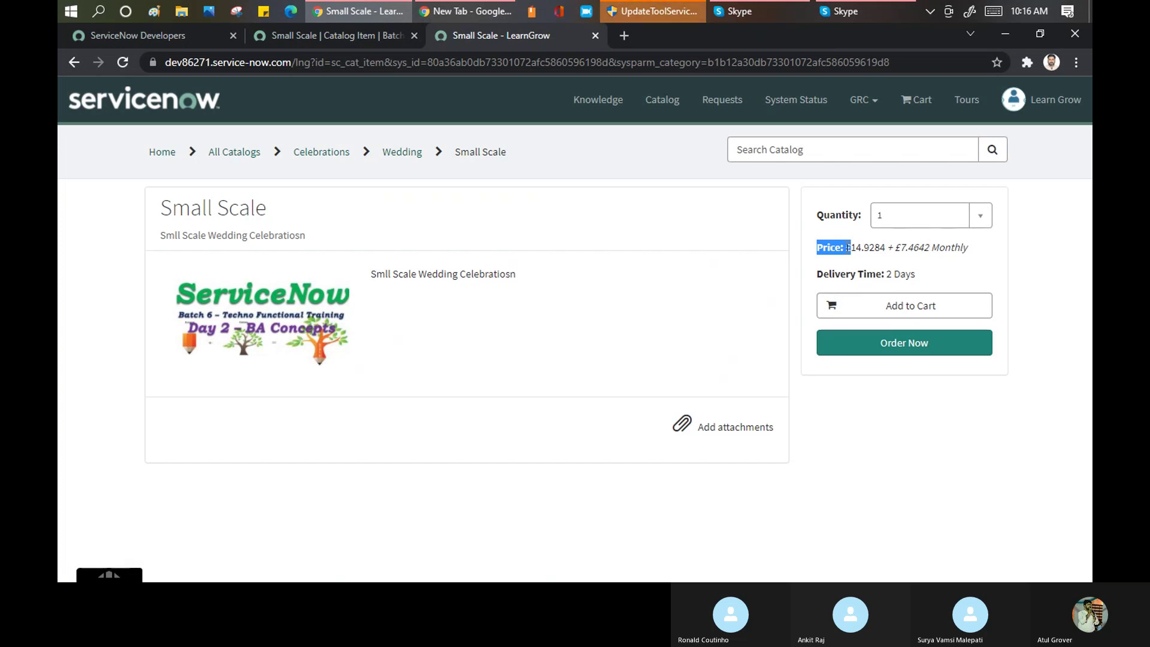
{"action": "left_click", "coordinate": [847, 248]}
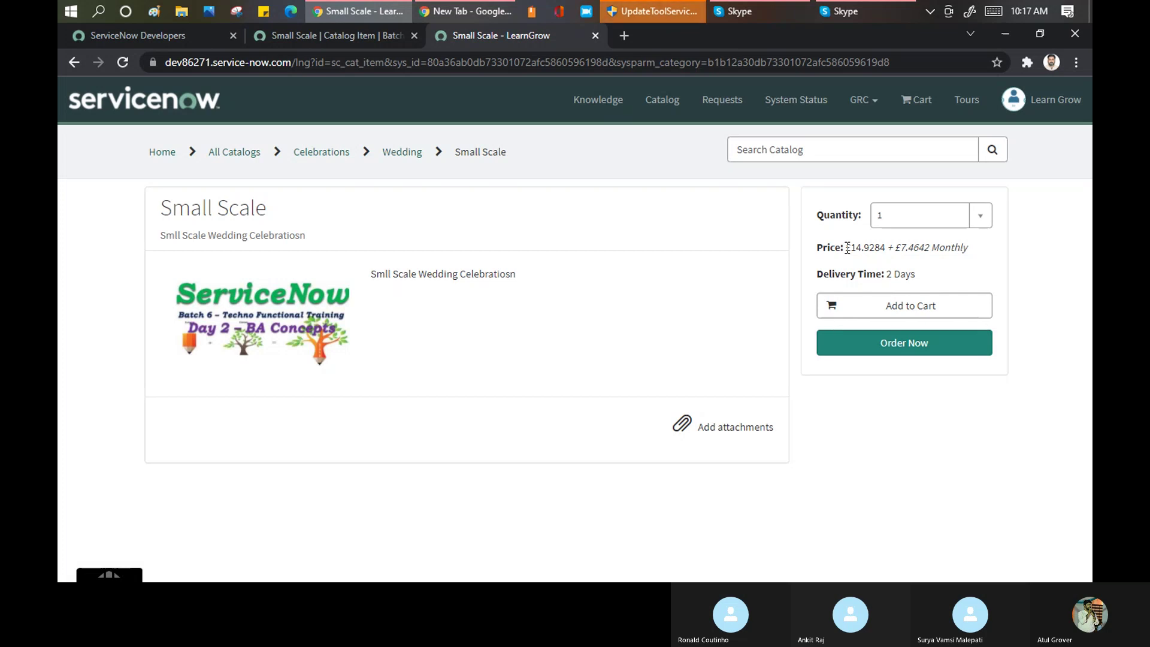
{"action": "left_click_drag", "start_coordinate": [846, 248], "coordinate": [971, 249]}
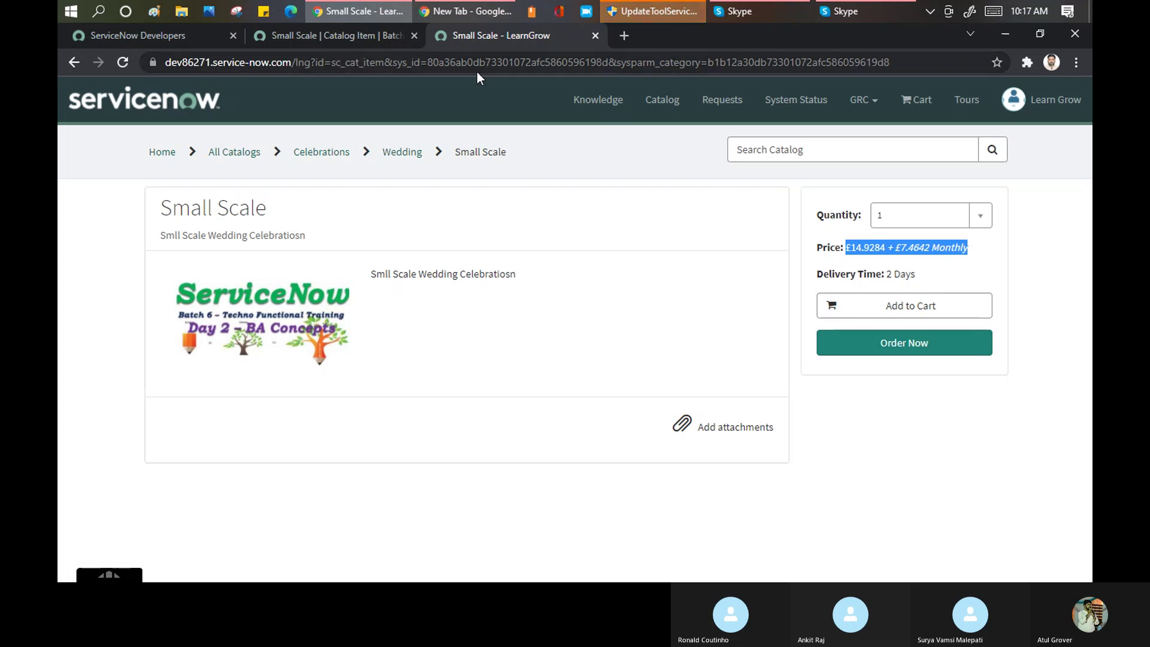
- Return to the Small Scale record and review its portal settings, such as Hide 'Add to Cart' and Hide Quantity
{"action": "left_click", "coordinate": [326, 35]}
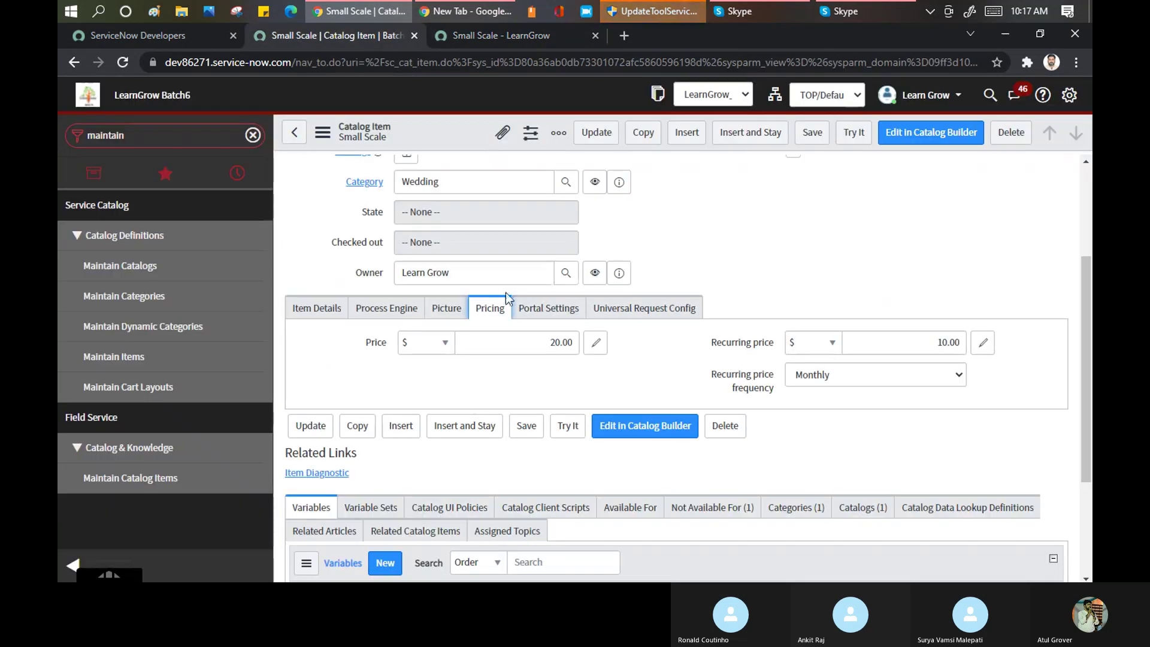
{"action": "left_click", "coordinate": [567, 320]}
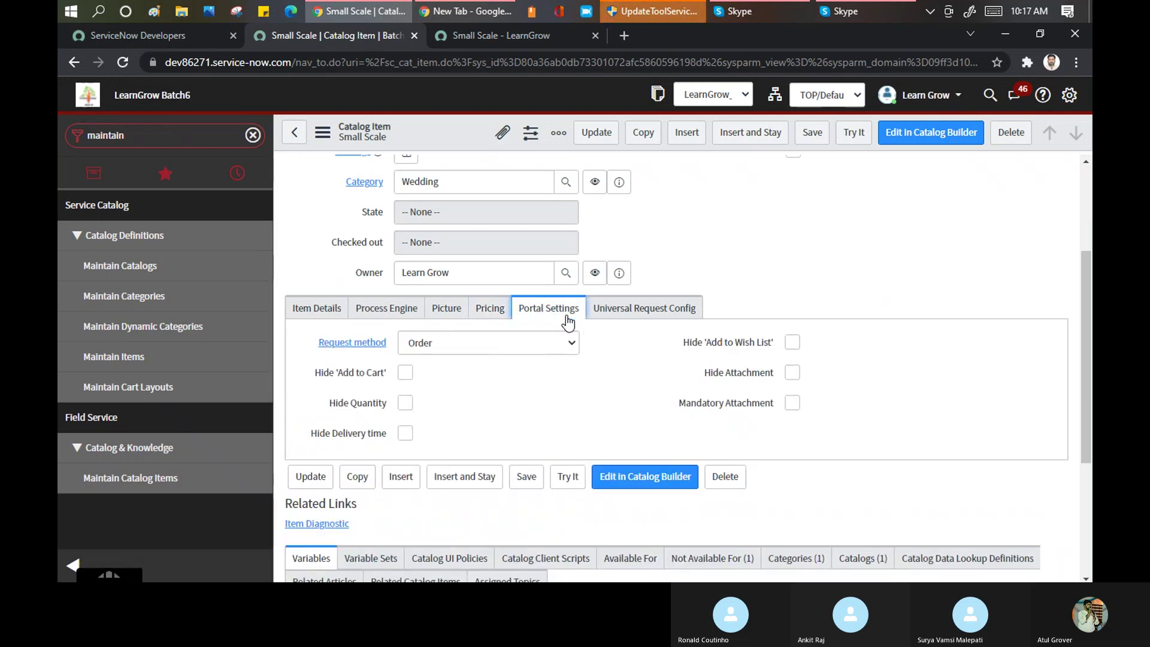
{"action": "scroll", "coordinate": [1086, 312], "scroll_direction": "down", "scroll_amount": 2}
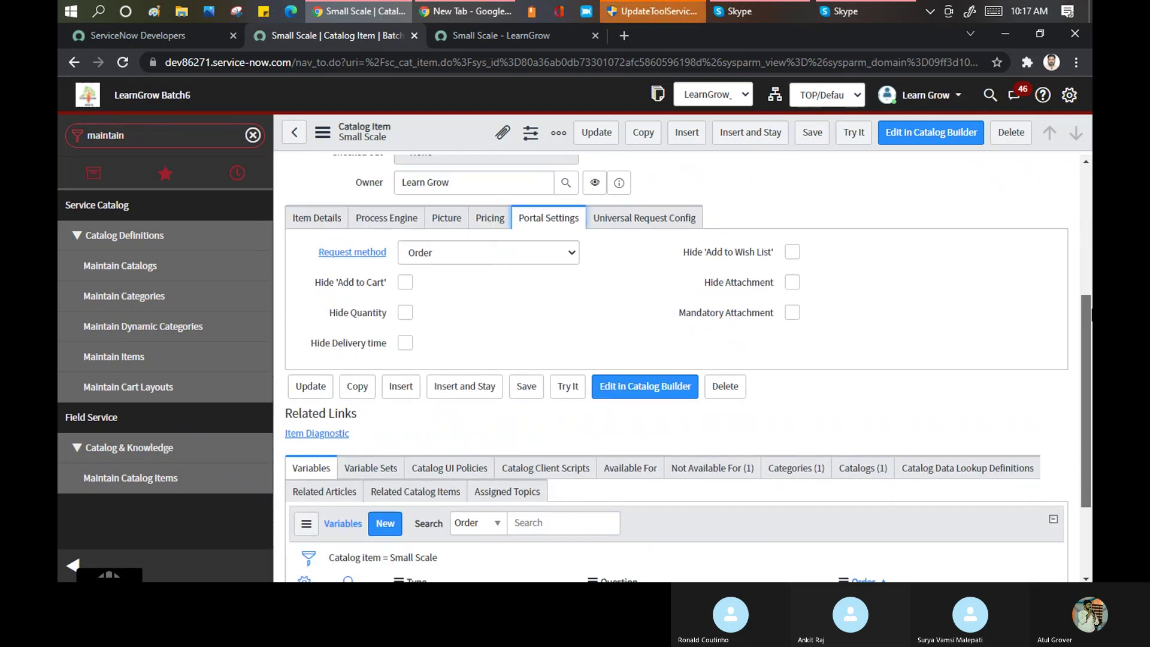
{"action": "scroll", "coordinate": [1087, 311], "scroll_direction": "down", "scroll_amount": 1}
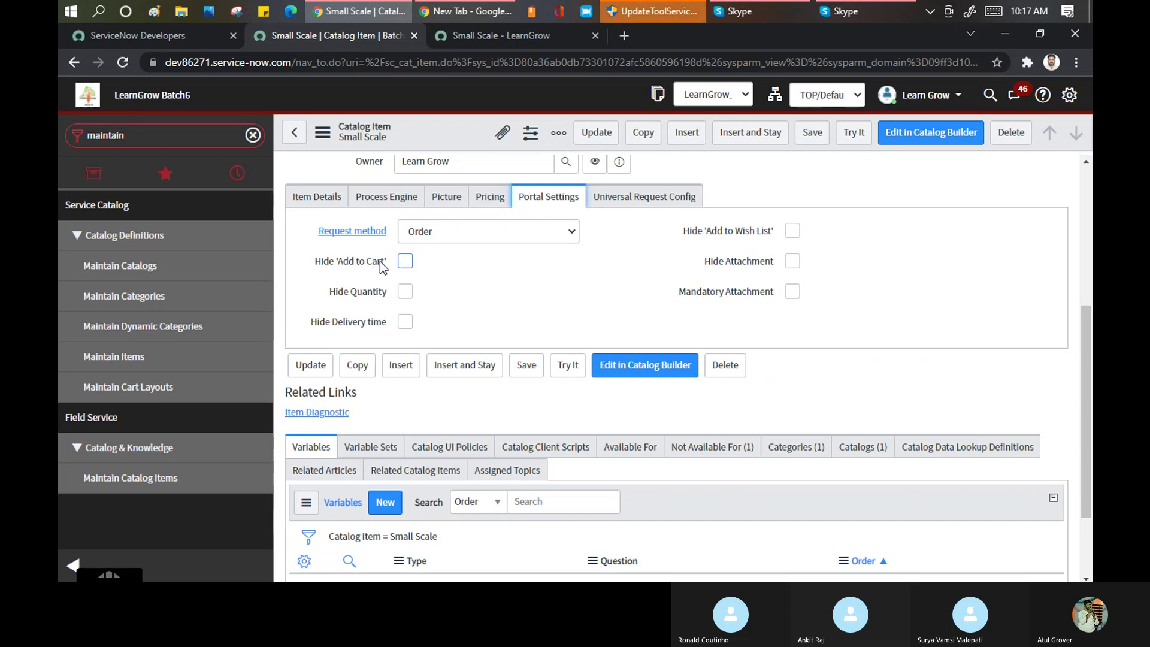
- Enable hiding of 'Add to Cart', Quantity, Delivery time, Attachment and 'Add to Wish List' in the Small Scale item's portal settings
{"action": "left_click", "coordinate": [519, 34]}
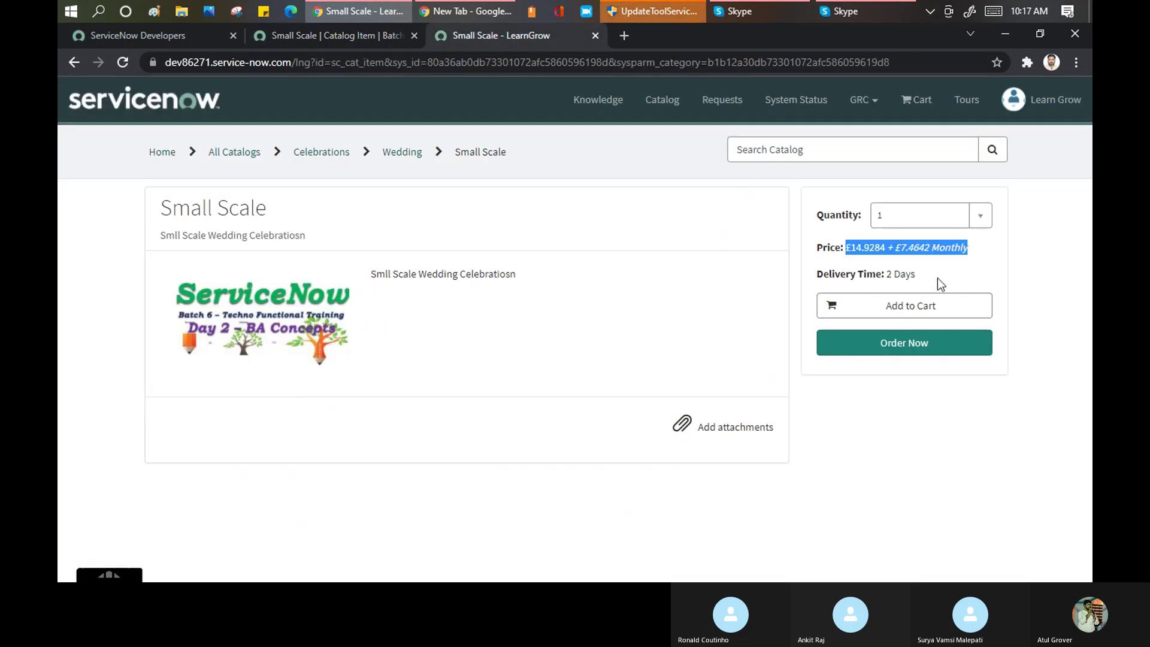
{"action": "left_click", "coordinate": [328, 38]}
{"action": "left_click", "coordinate": [405, 261]}
{"action": "left_click", "coordinate": [405, 291]}
{"action": "left_click", "coordinate": [406, 322]}
{"action": "left_click", "coordinate": [793, 260]}
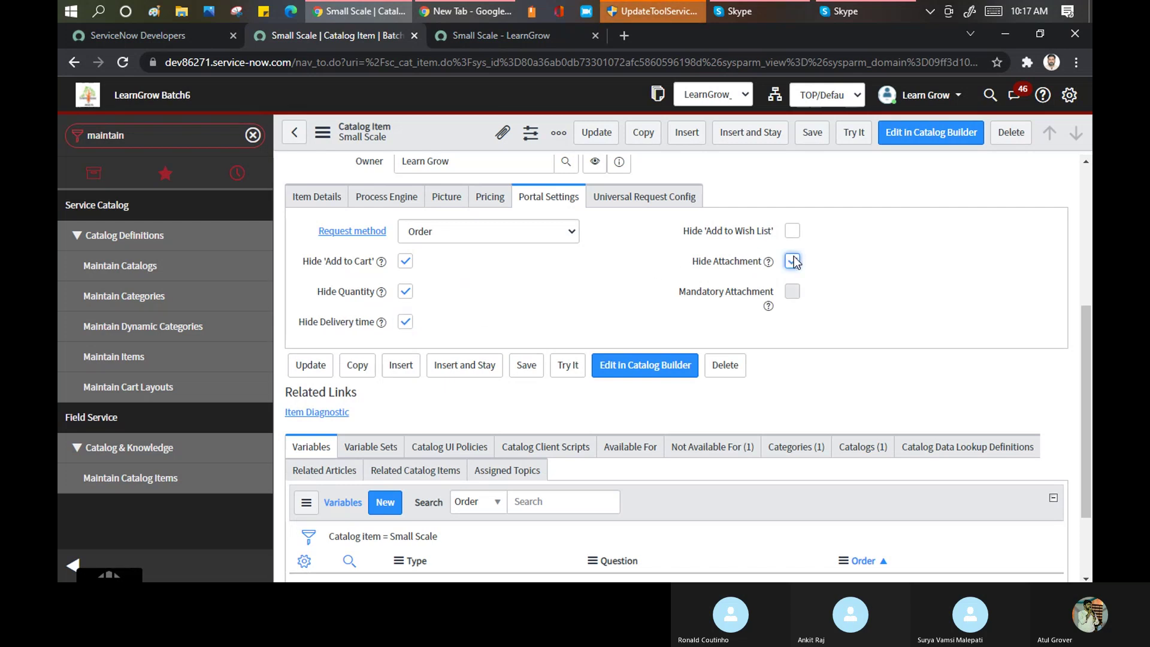
{"action": "left_click", "coordinate": [792, 235]}
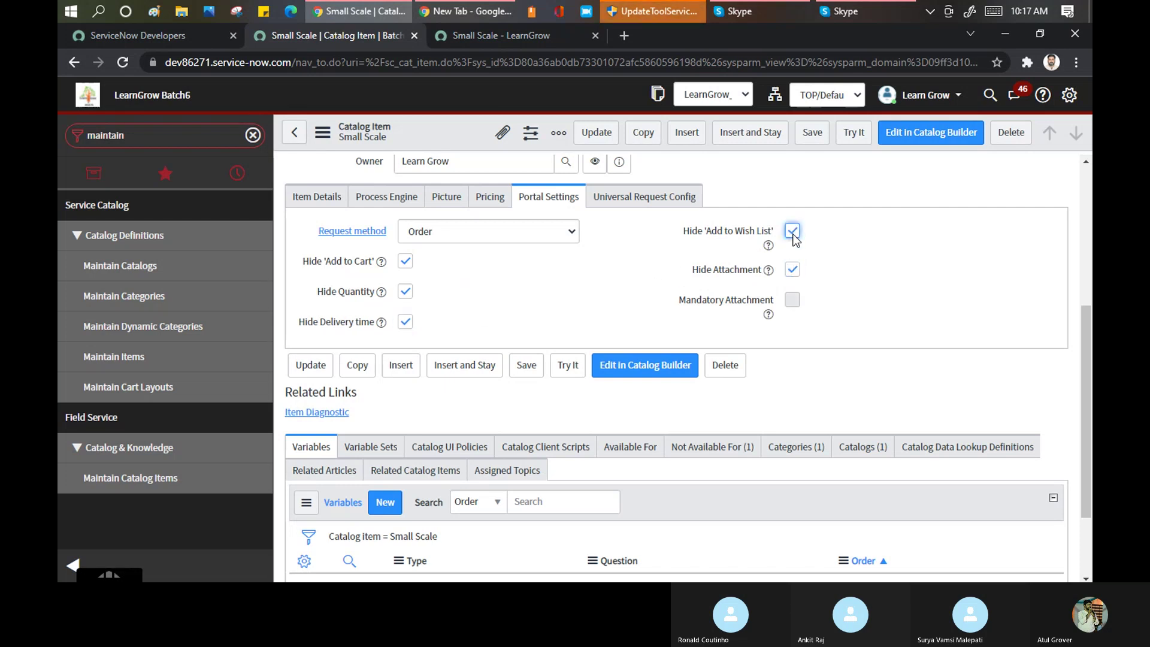
- Set the Small Scale item's request method to Request and save the catalog item
{"action": "left_click", "coordinate": [461, 36]}
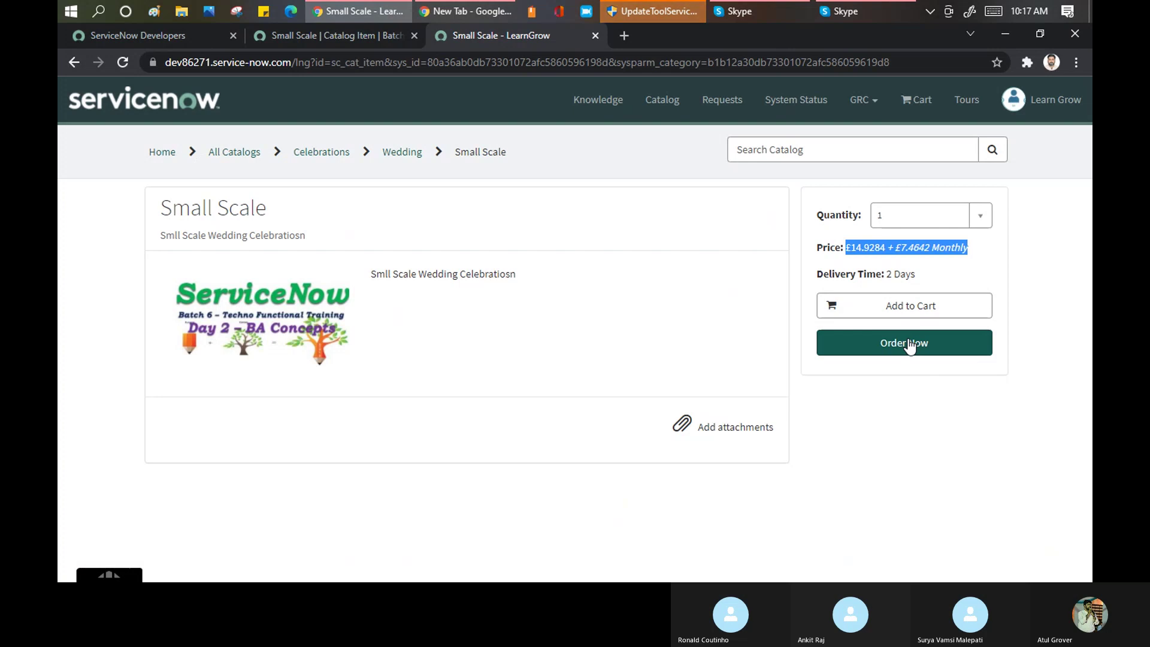
{"action": "left_click", "coordinate": [353, 36]}
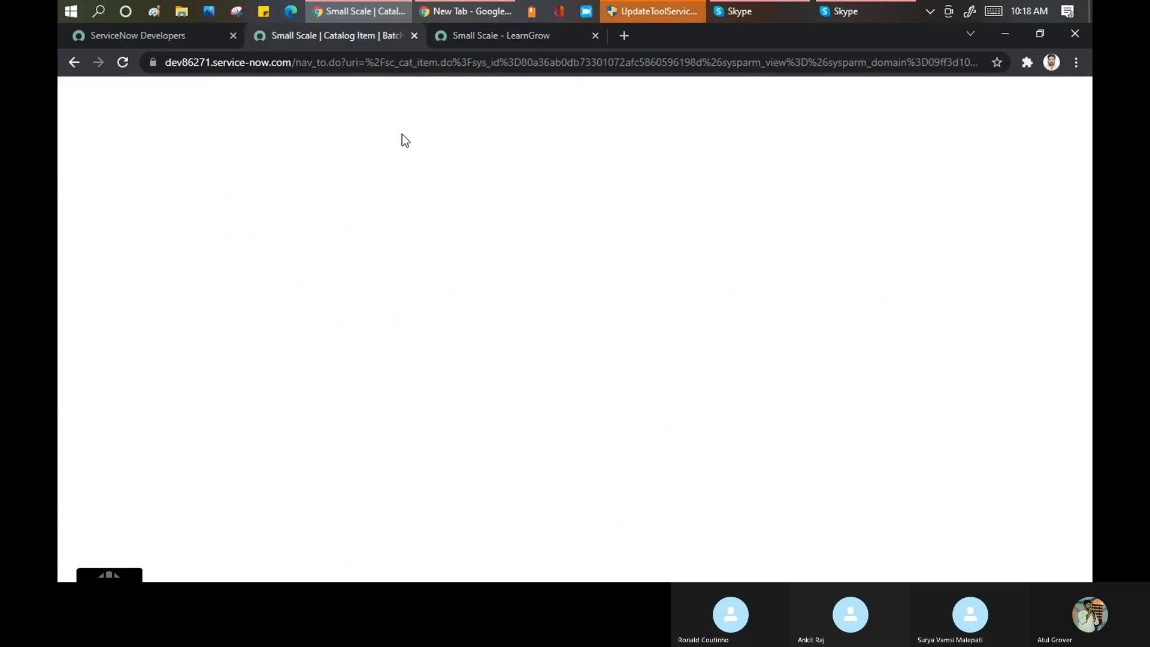
{"action": "left_click", "coordinate": [557, 231]}
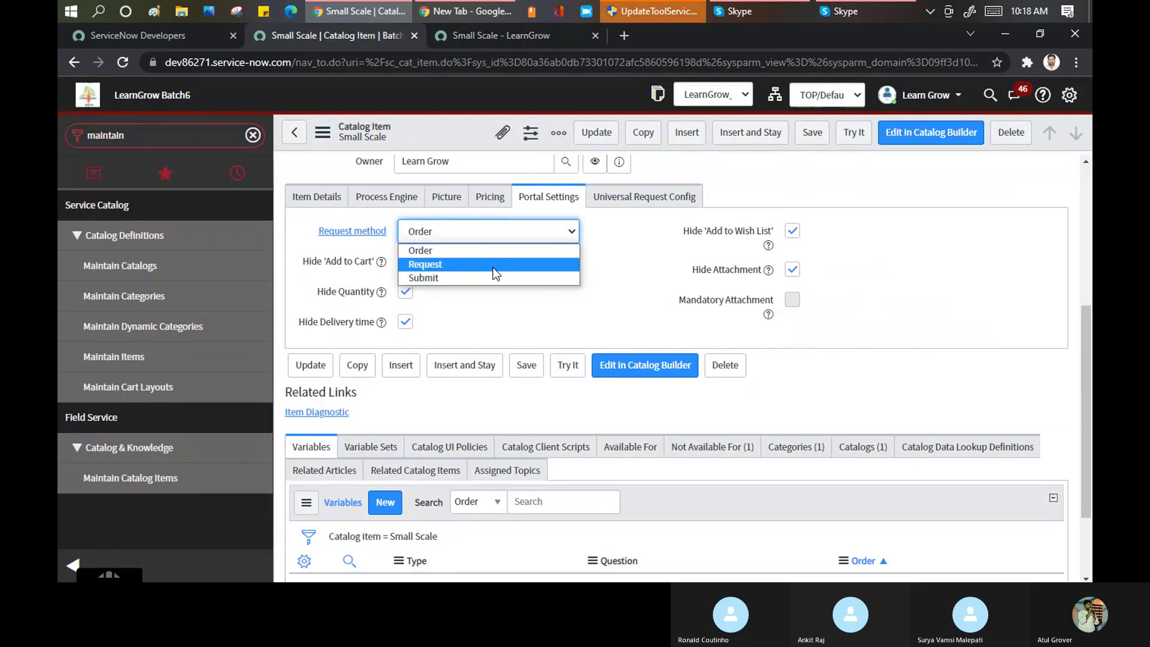
{"action": "key", "text": "Escape"}
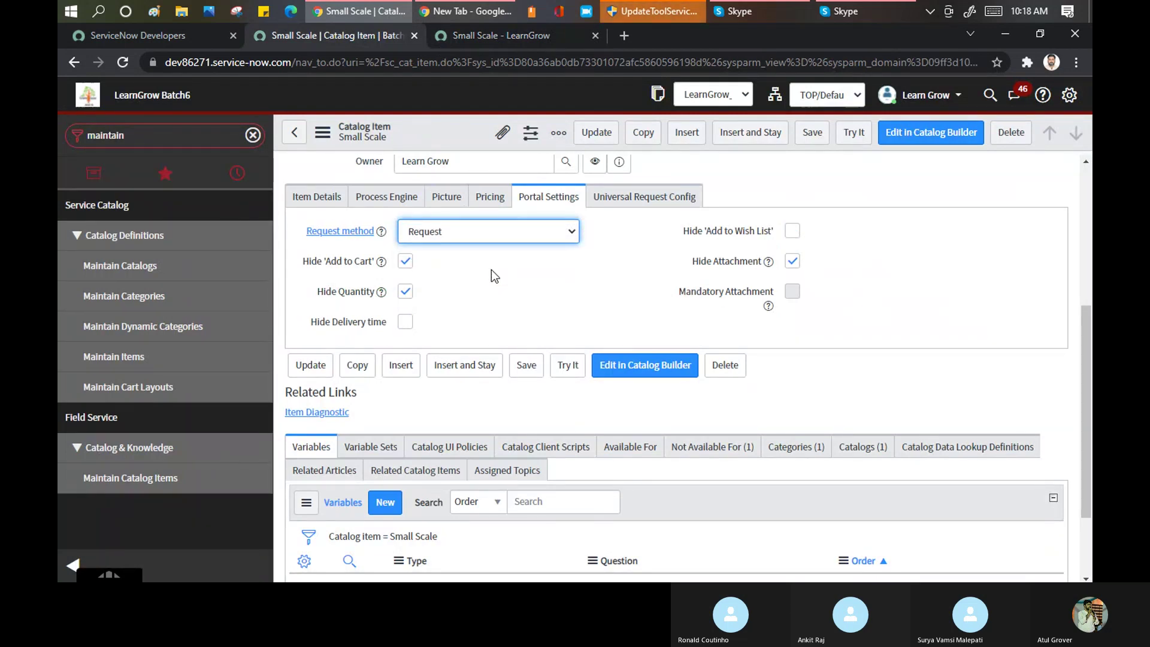
{"action": "left_click", "coordinate": [812, 135]}
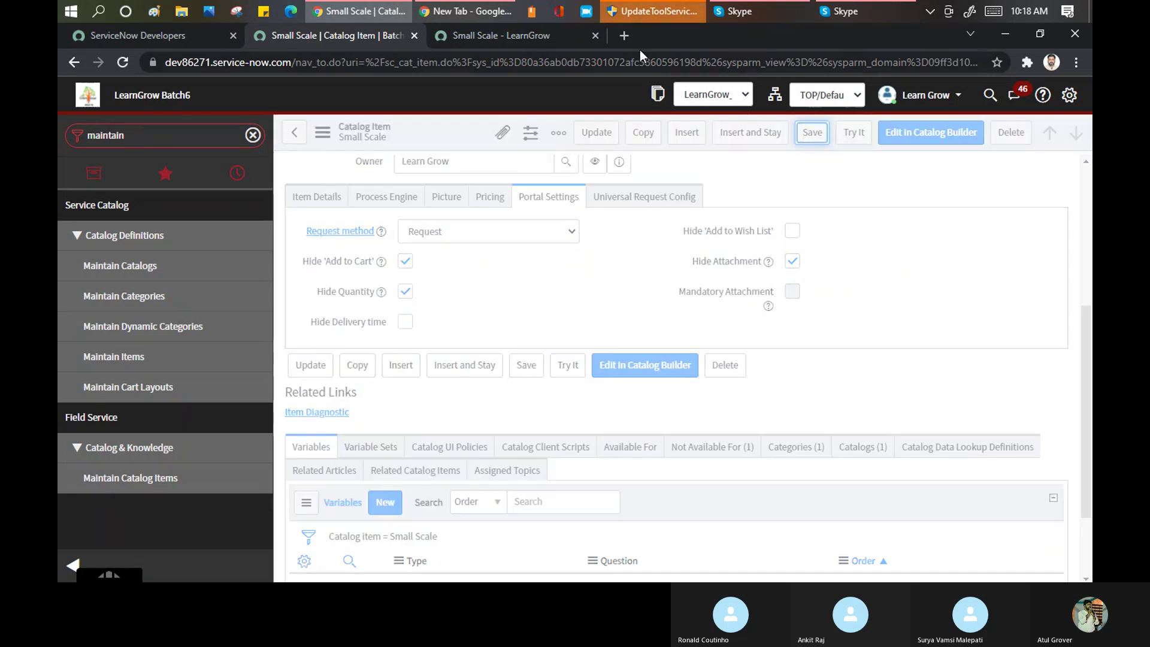
- Reload the Small Scale portal page and examine the order box and attachment area with the saved portal settings
{"action": "left_click", "coordinate": [534, 35]}
{"action": "left_click", "coordinate": [375, 60]}
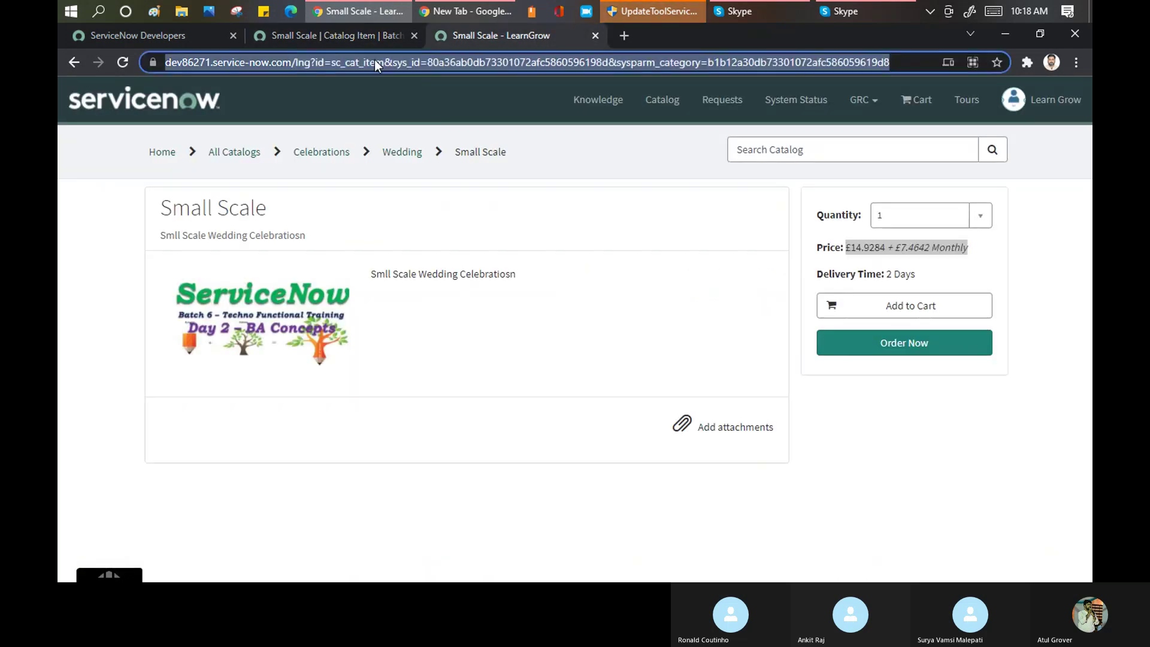
{"action": "key", "text": "Return"}
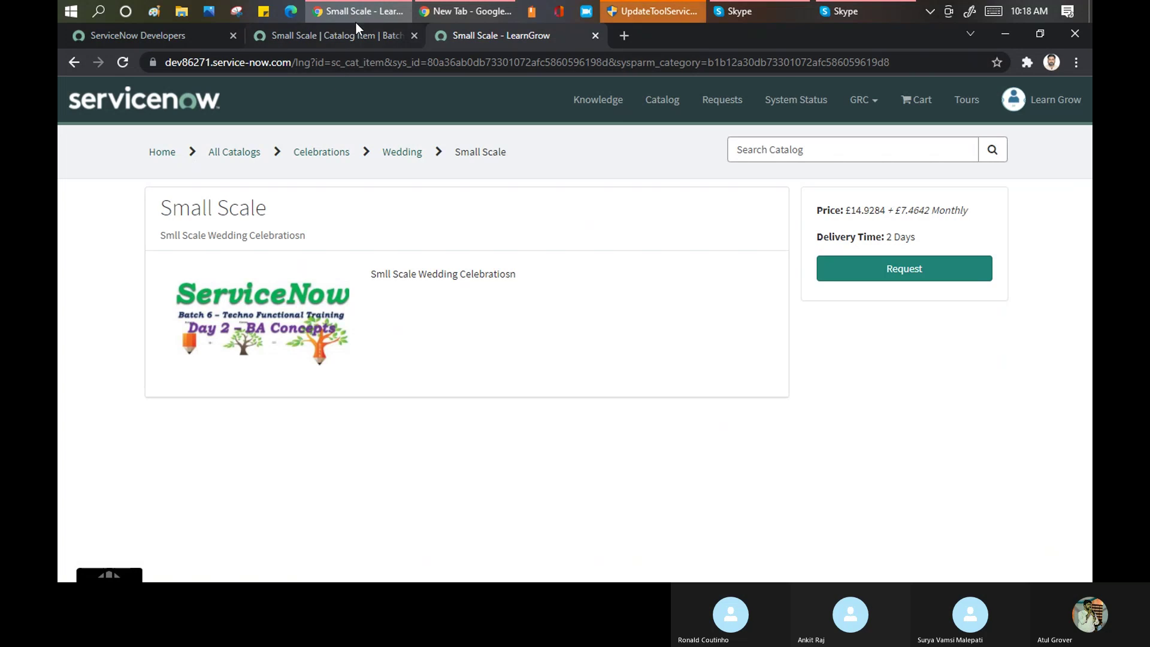
- Review the saved portal settings and the related Variables list in the Small Scale record
{"action": "left_click", "coordinate": [346, 35]}
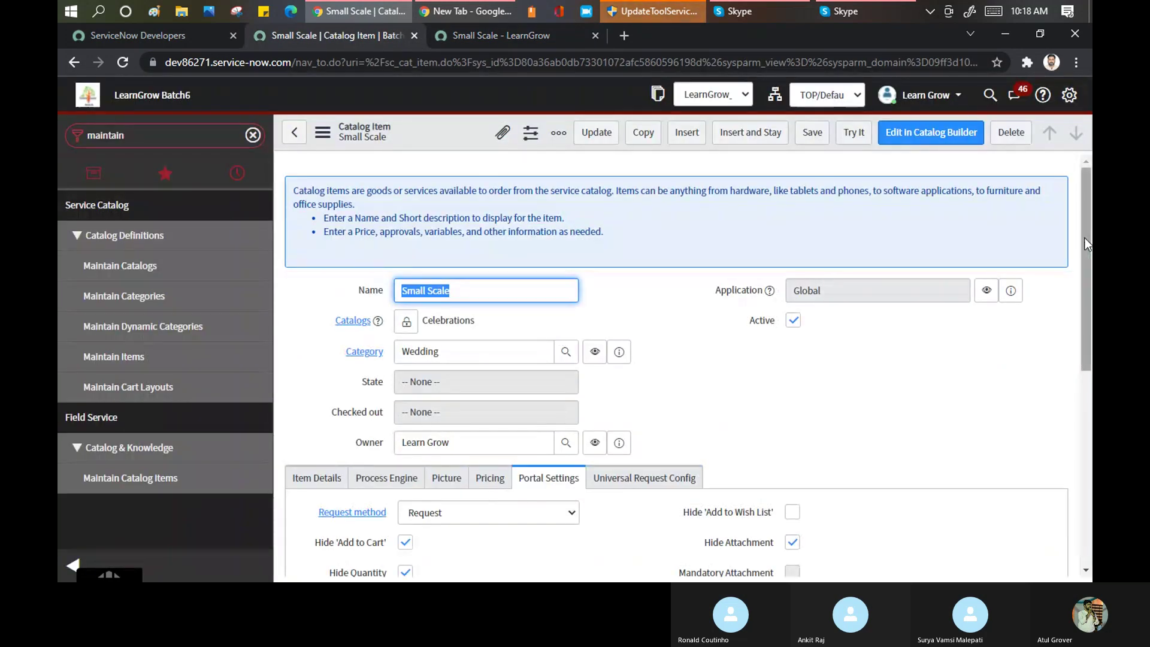
{"action": "scroll", "coordinate": [1085, 239], "scroll_direction": "down", "scroll_amount": 3}
{"action": "scroll", "coordinate": [1086, 357], "scroll_direction": "down", "scroll_amount": 1}
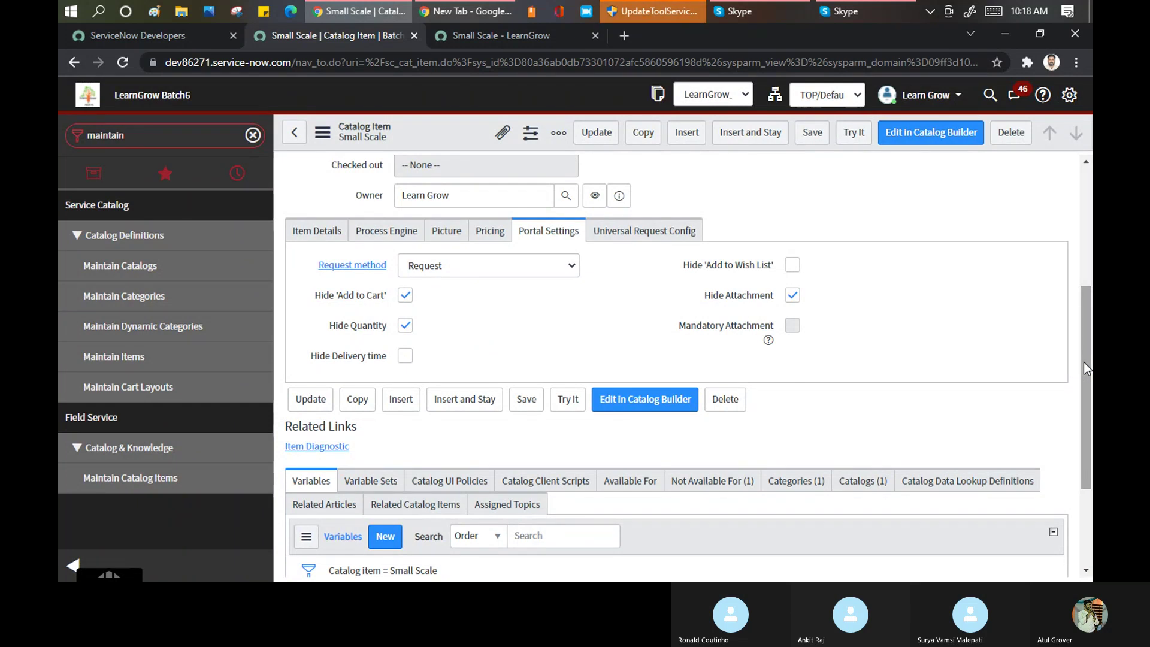
{"action": "left_click_drag", "start_coordinate": [1084, 362], "coordinate": [1088, 484]}
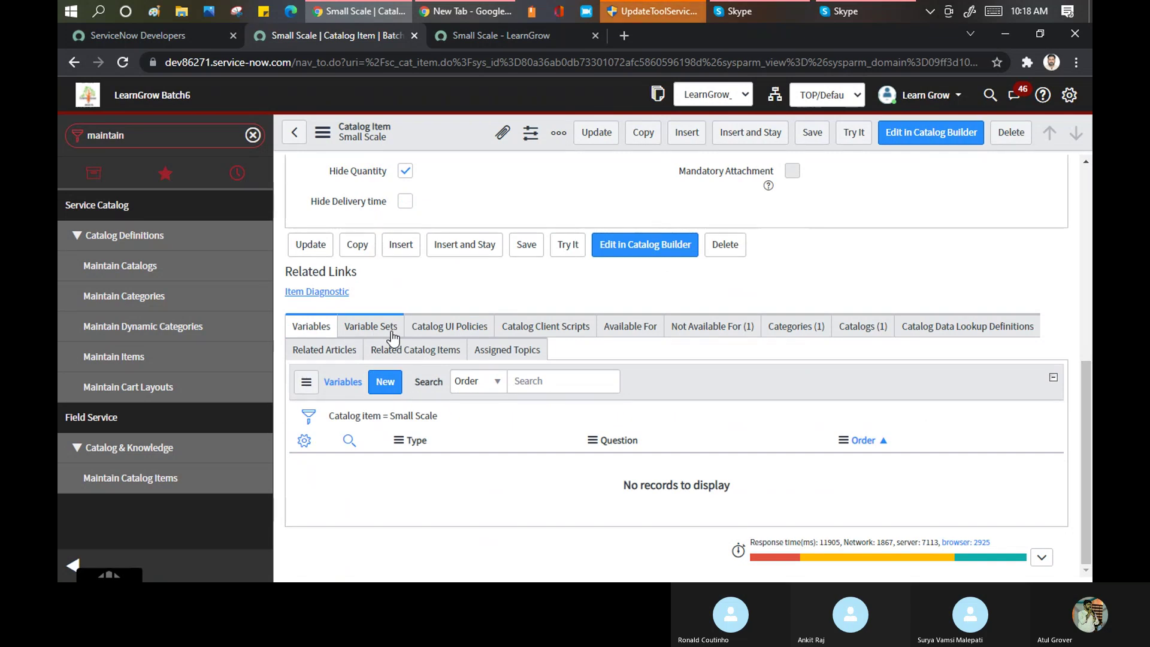
- Compare the Small Scale record's portal settings with its portal page and examine the displayed price
{"action": "left_click", "coordinate": [485, 37]}
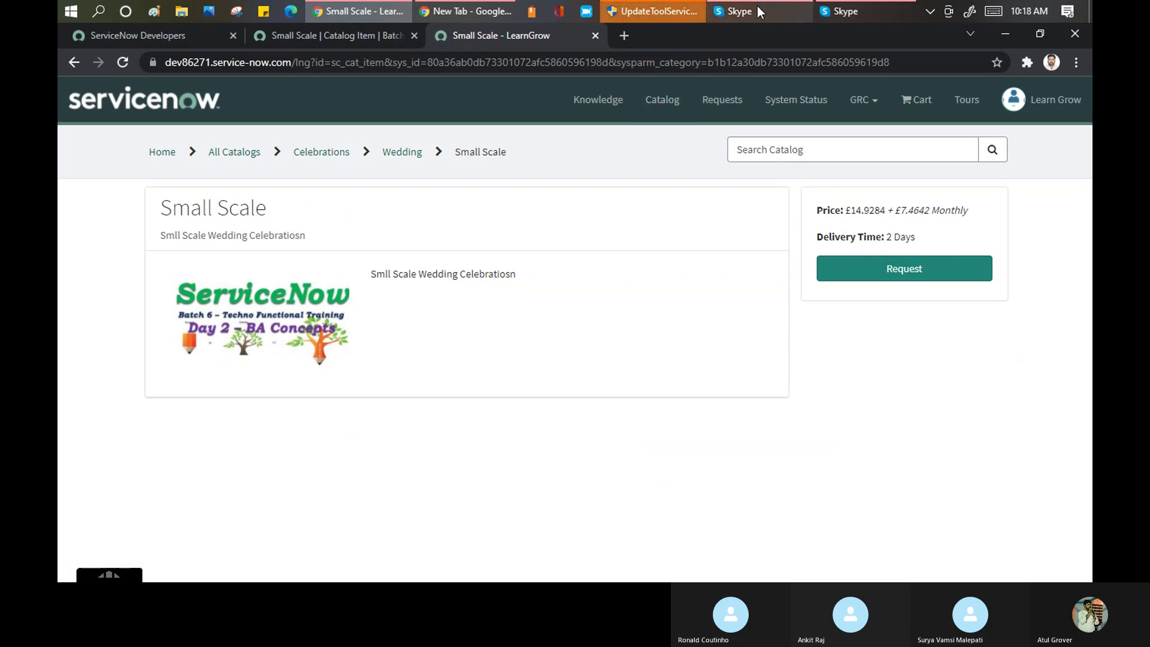
{"action": "mouse_move", "coordinate": [759, 12]}
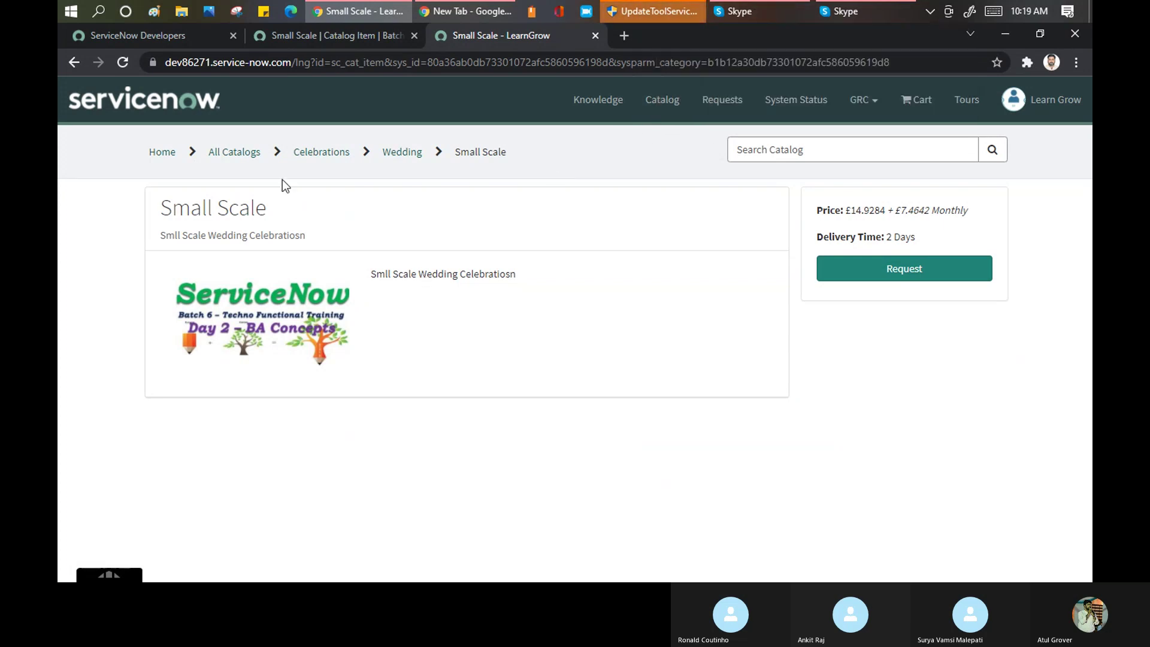
{"action": "left_click", "coordinate": [303, 41]}
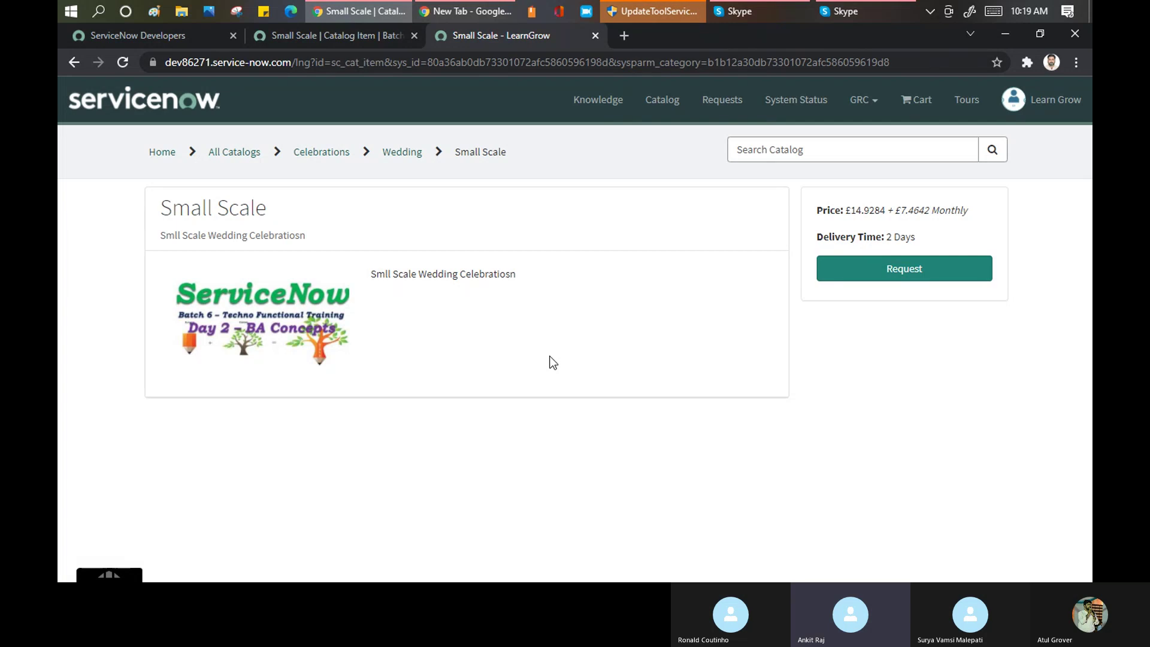
{"action": "key", "text": "ctrl+shift+Tab"}
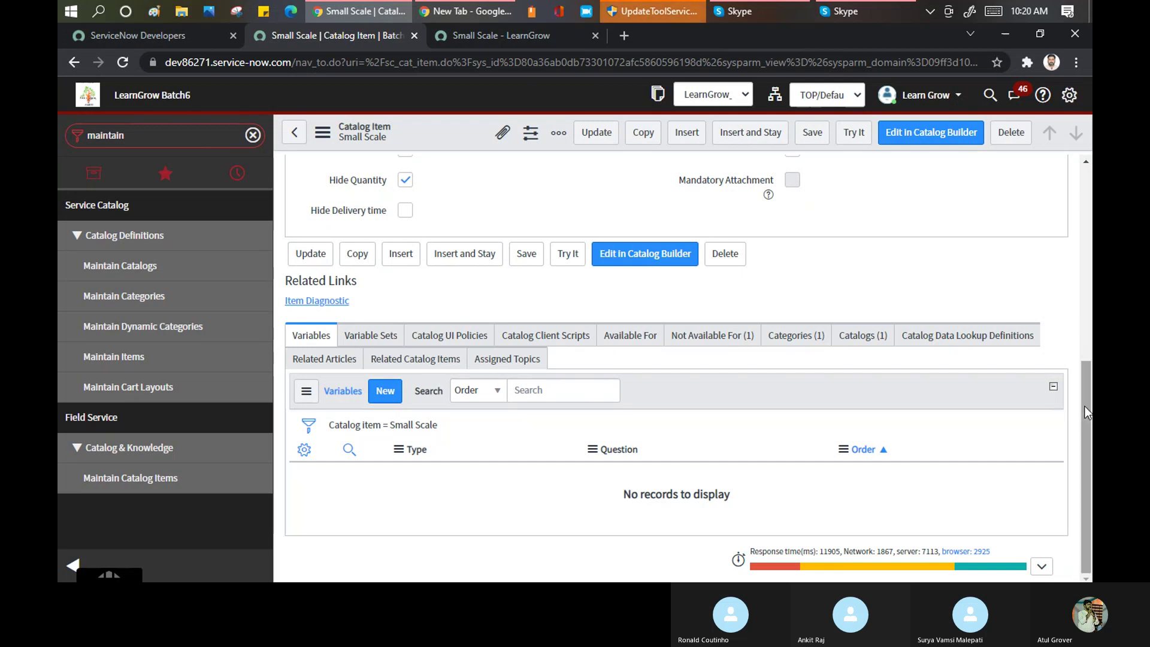
{"action": "left_click_drag", "start_coordinate": [1085, 412], "coordinate": [1091, 311]}
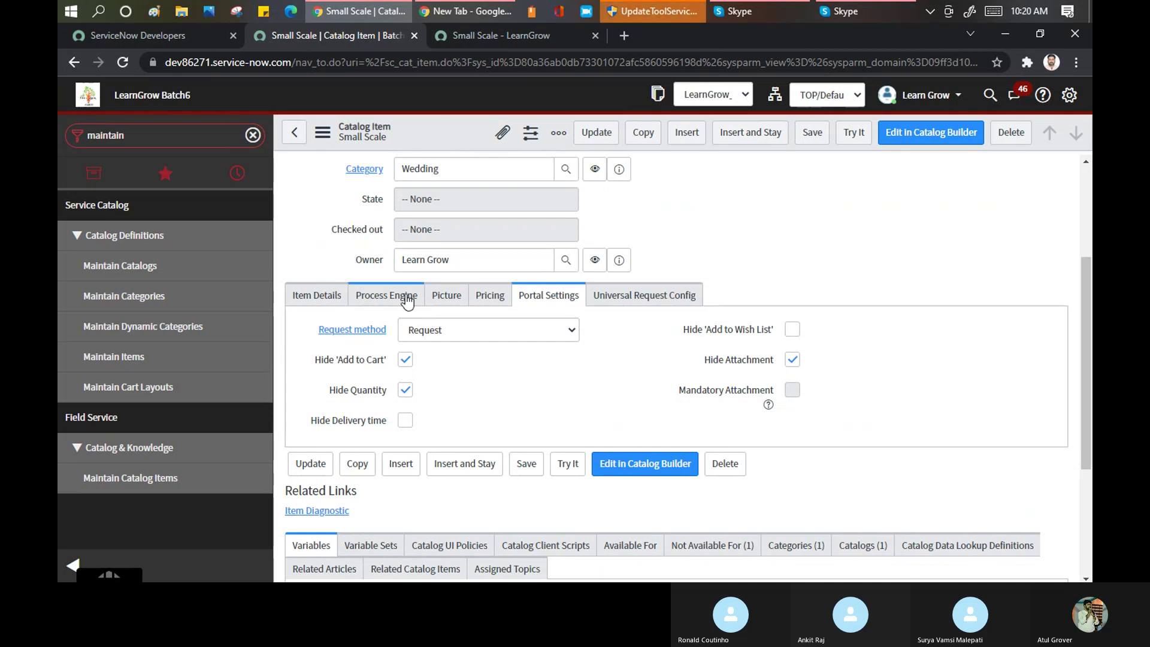
{"action": "left_click", "coordinate": [530, 38]}
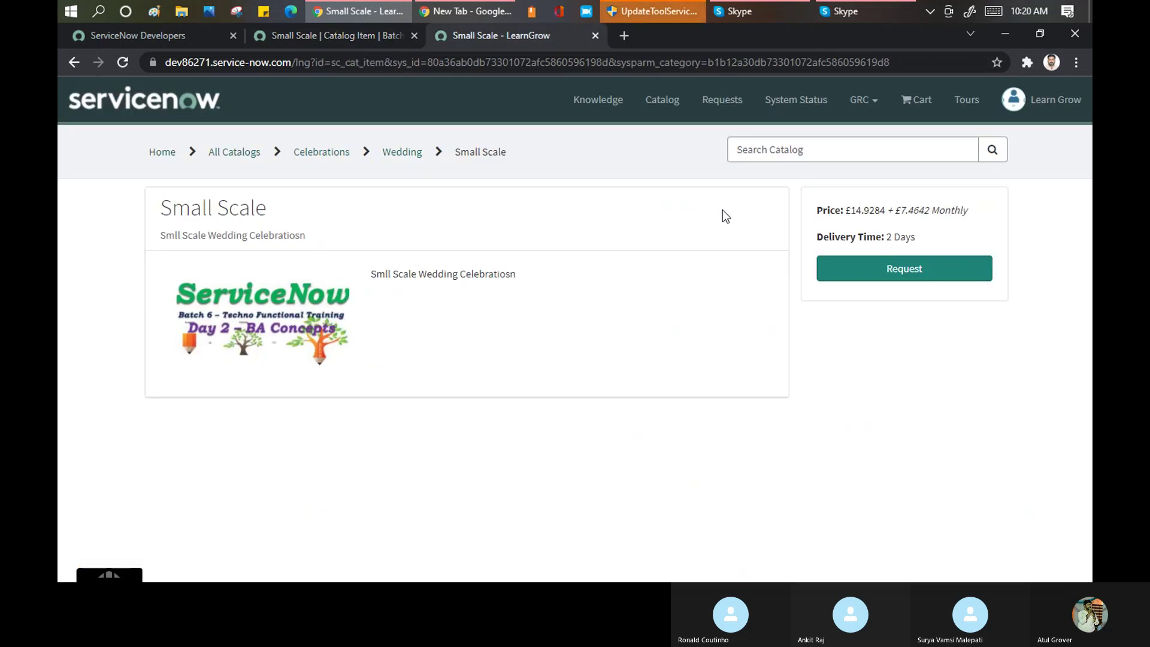
{"action": "left_click_drag", "start_coordinate": [845, 211], "coordinate": [886, 212]}
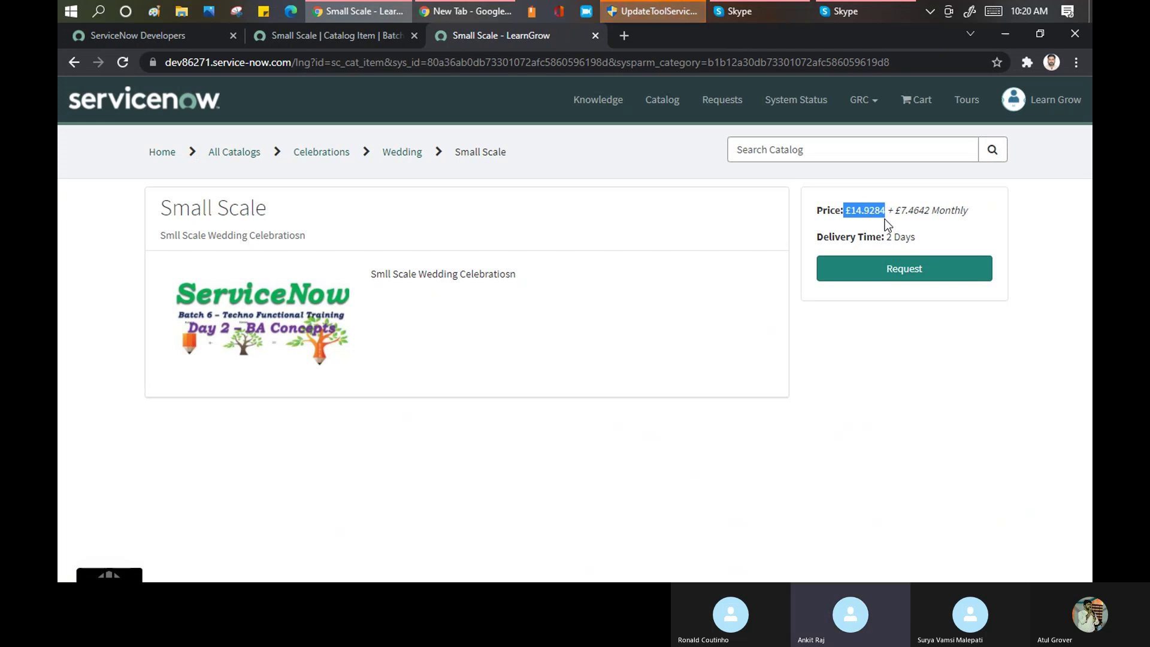
- Start a new variable for the Small Scale catalog item and set its type to Yes / No
{"action": "left_click", "coordinate": [343, 33]}
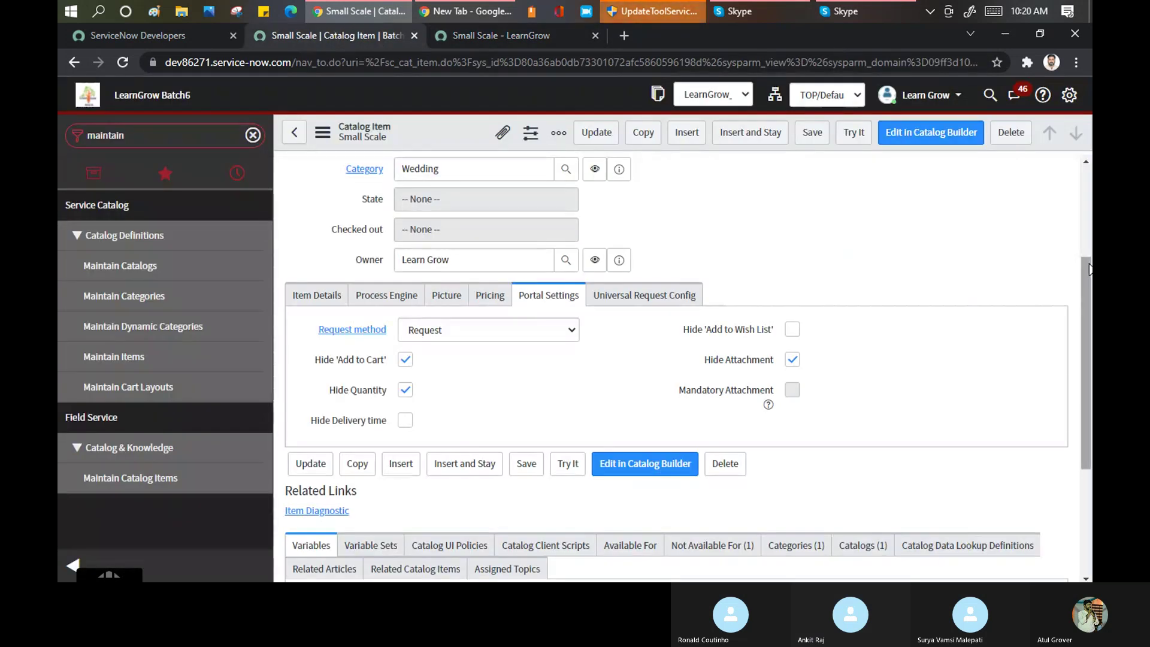
{"action": "scroll", "coordinate": [980, 401], "scroll_direction": "down", "scroll_amount": 3}
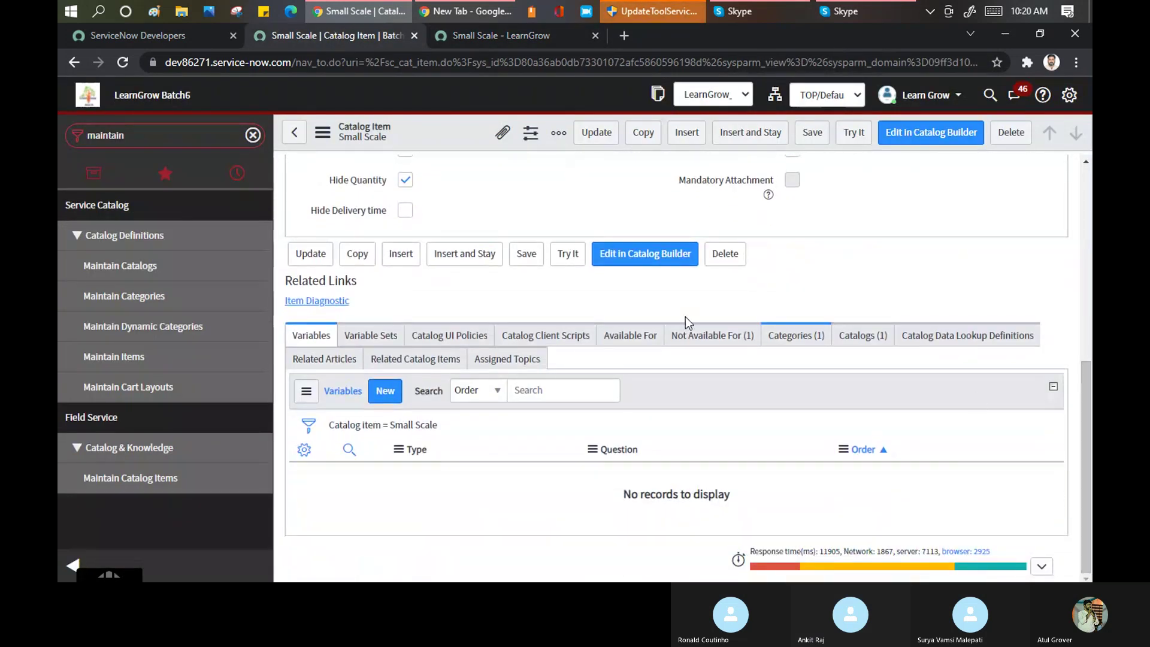
{"action": "left_click", "coordinate": [387, 395]}
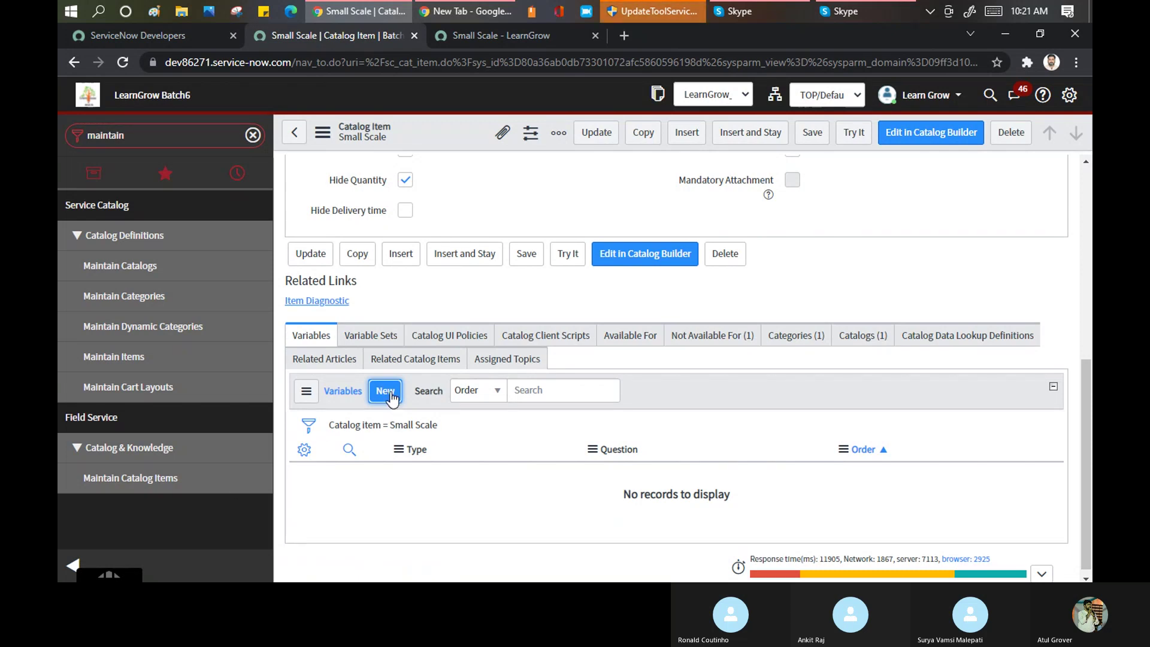
{"action": "left_click", "coordinate": [391, 397]}
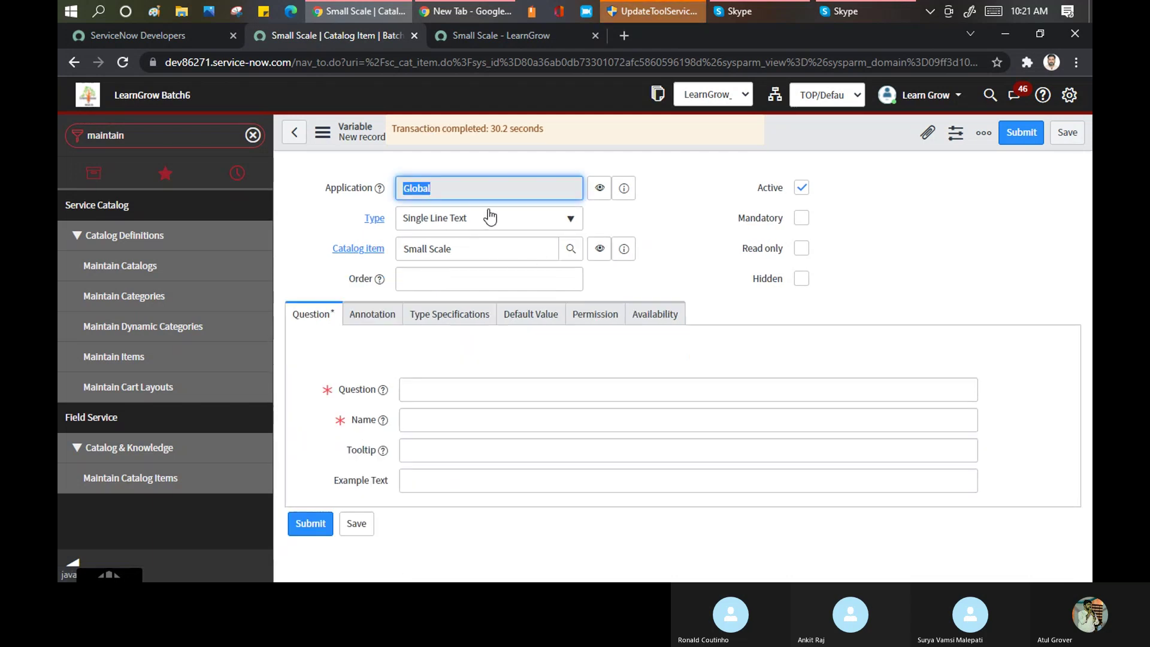
{"action": "left_click", "coordinate": [543, 223]}
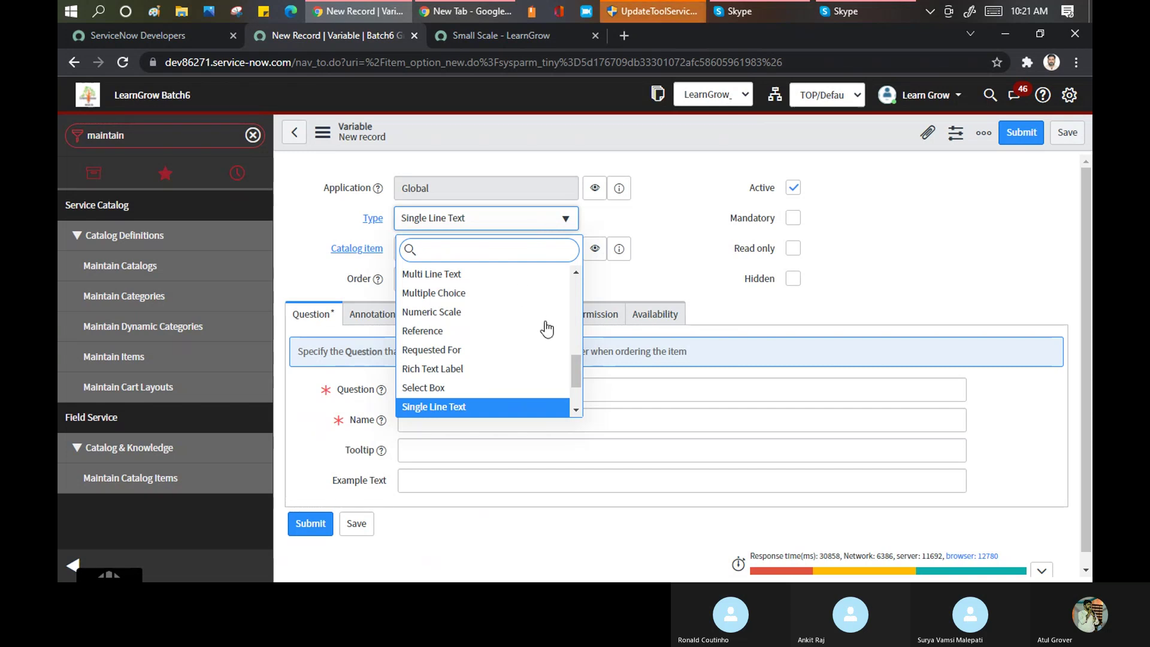
{"action": "left_click_drag", "start_coordinate": [576, 366], "coordinate": [576, 385]}
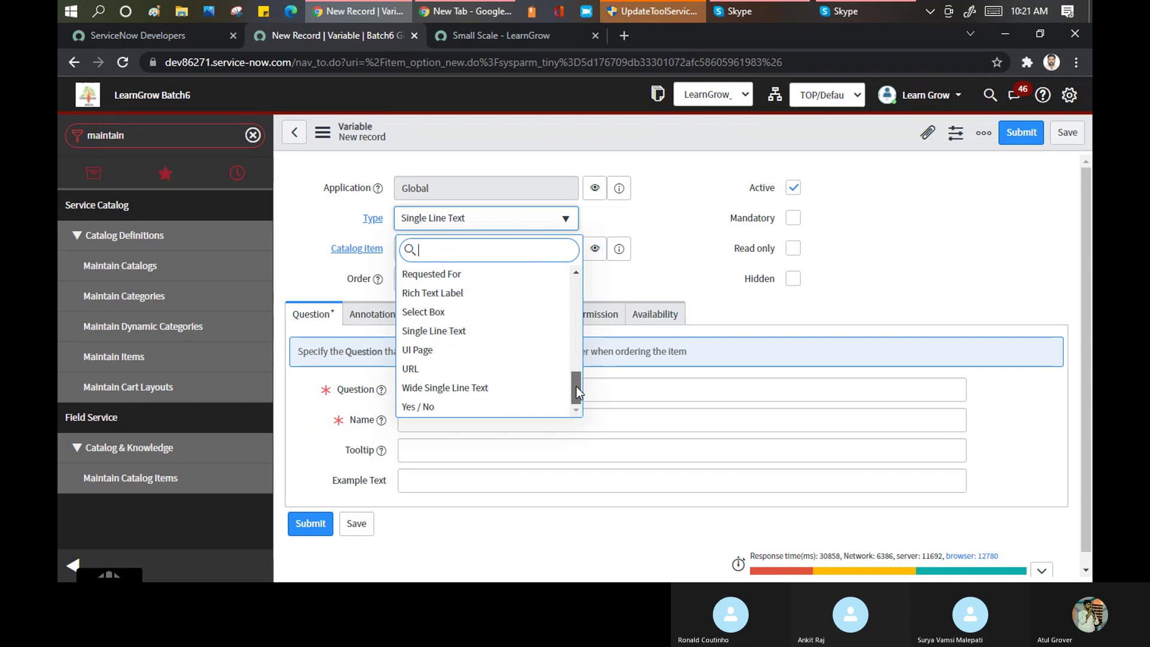
{"action": "left_click", "coordinate": [474, 409]}
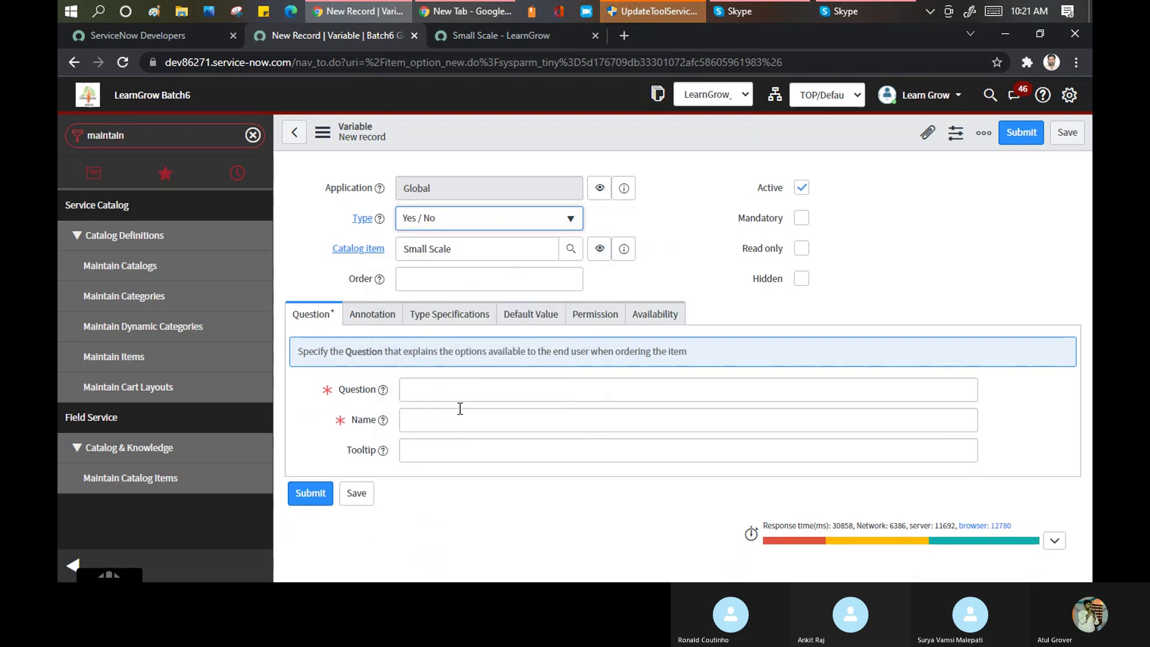
- Set the new variable's order to 100 and make it mandatory
{"action": "left_click", "coordinate": [469, 251]}
{"action": "triple_click", "coordinate": [405, 246]}
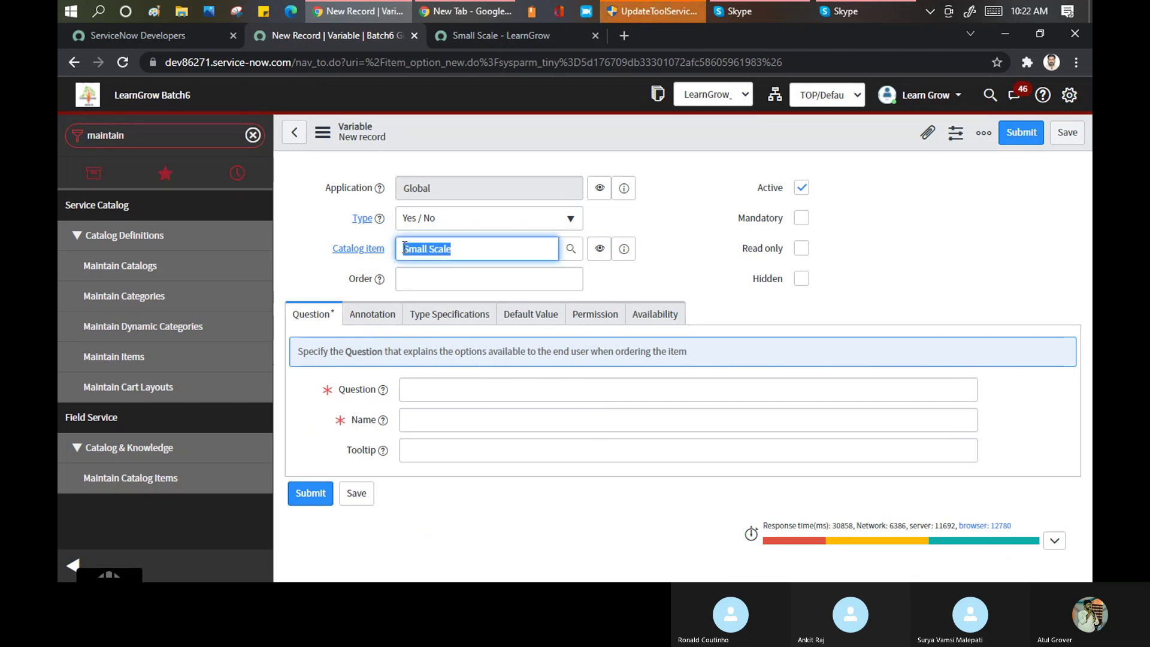
{"action": "left_click", "coordinate": [458, 277]}
{"action": "left_click", "coordinate": [458, 278]}
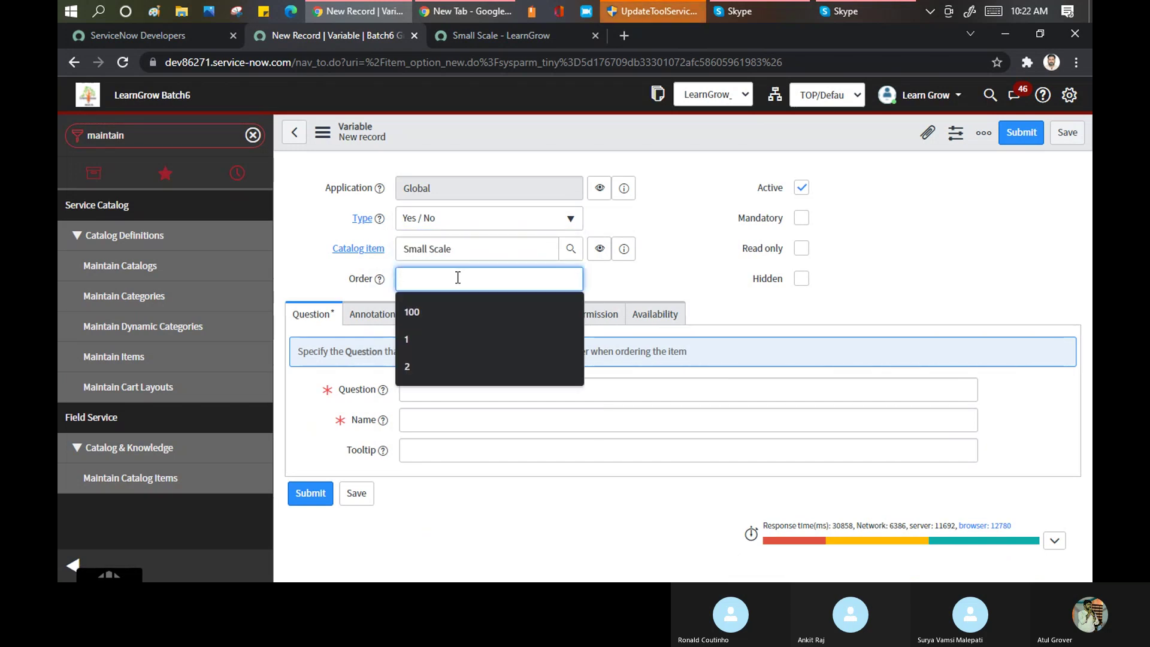
{"action": "type", "text": "100"}
{"action": "left_click", "coordinate": [627, 276]}
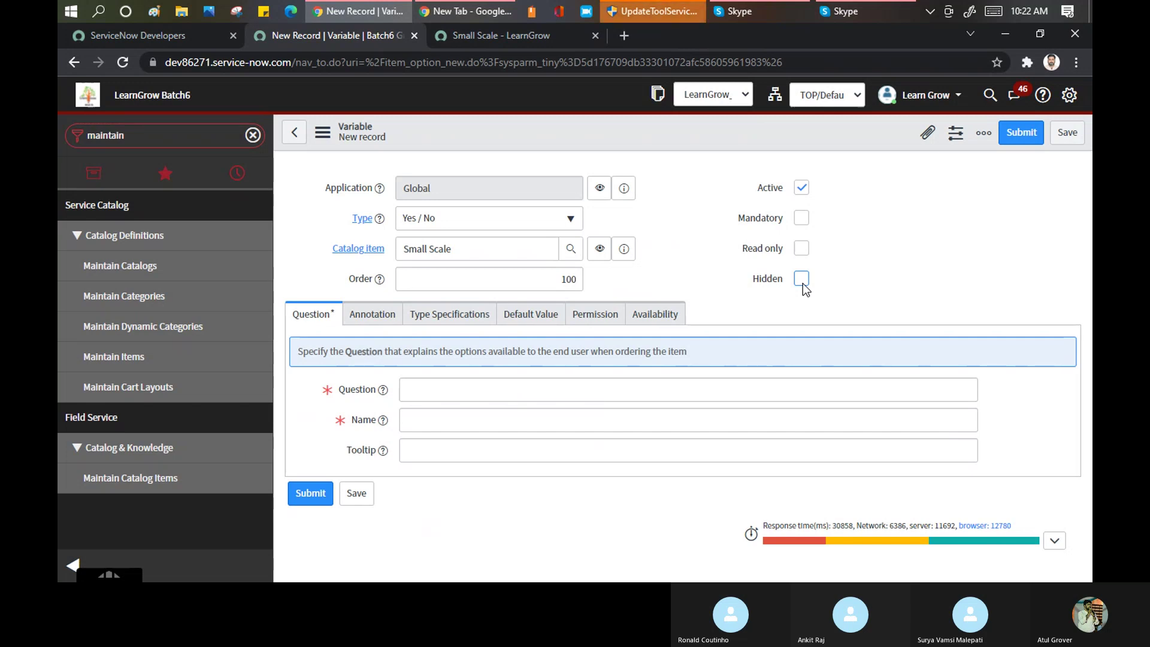
{"action": "left_click", "coordinate": [803, 221]}
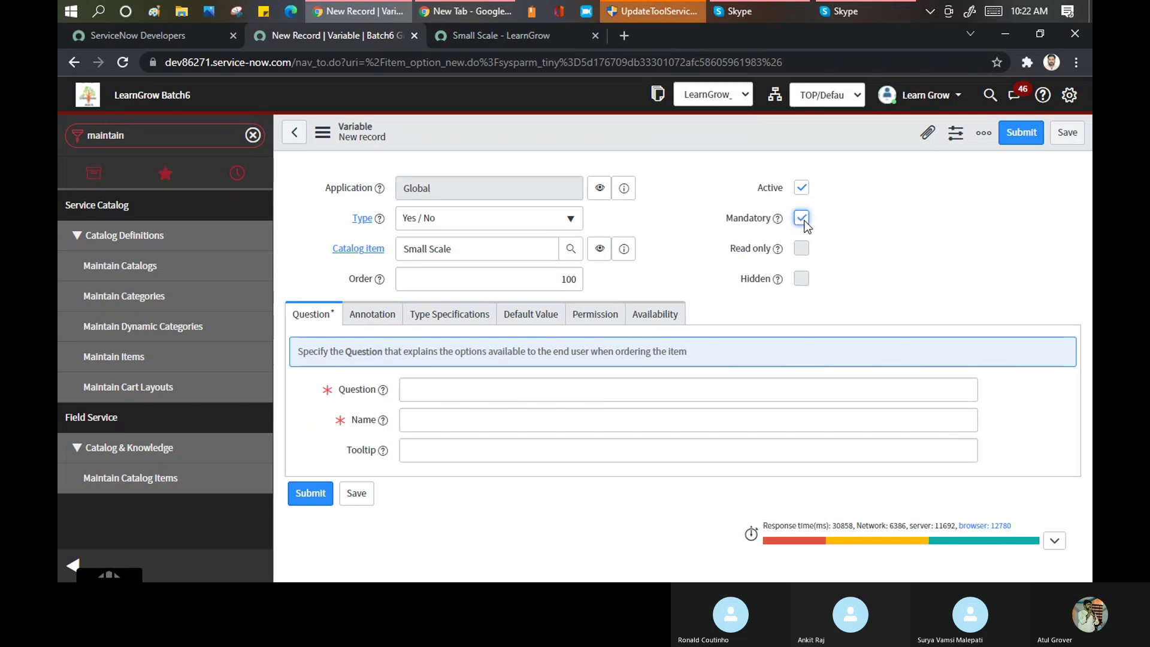
- Enter Drinks as both the question and the name of the new variable
{"action": "left_click", "coordinate": [438, 391]}
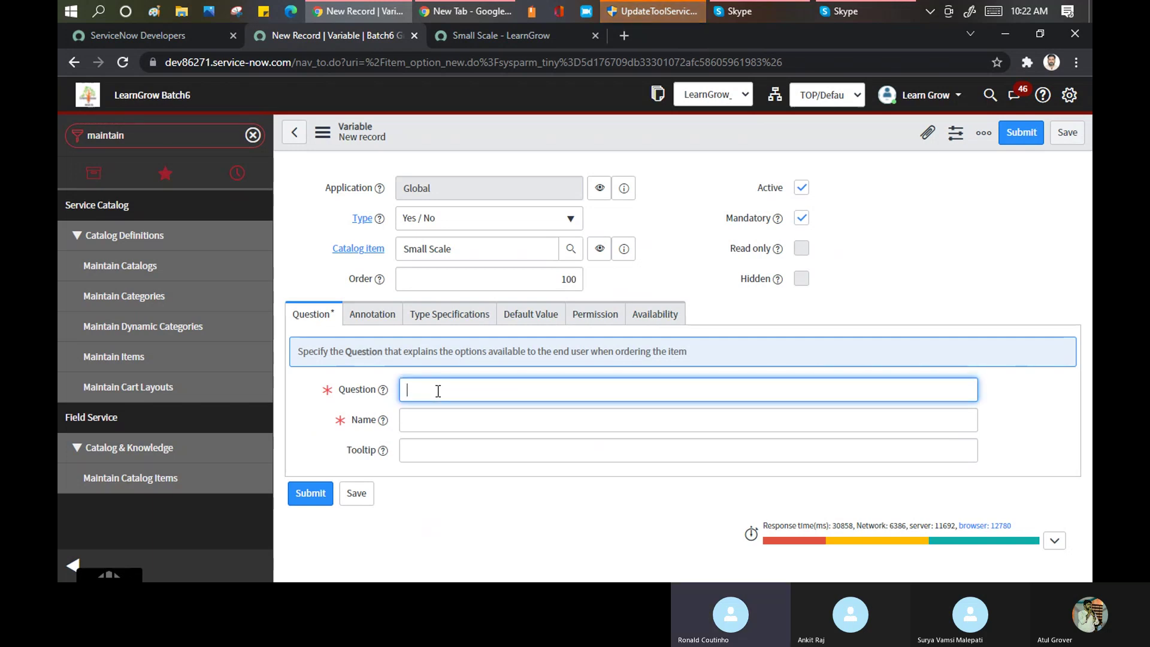
{"action": "type", "text": "Do"}
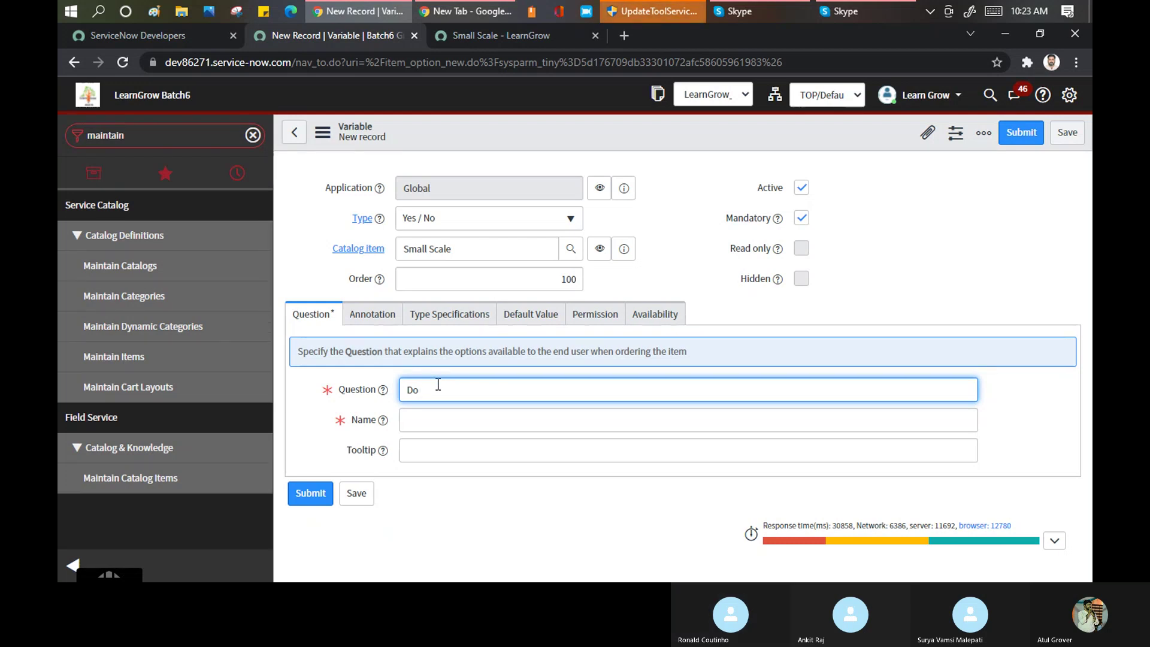
{"action": "key", "text": "BackSpace"}
{"action": "key", "text": "BackSpace"}
{"action": "type", "text": "Drinks"}
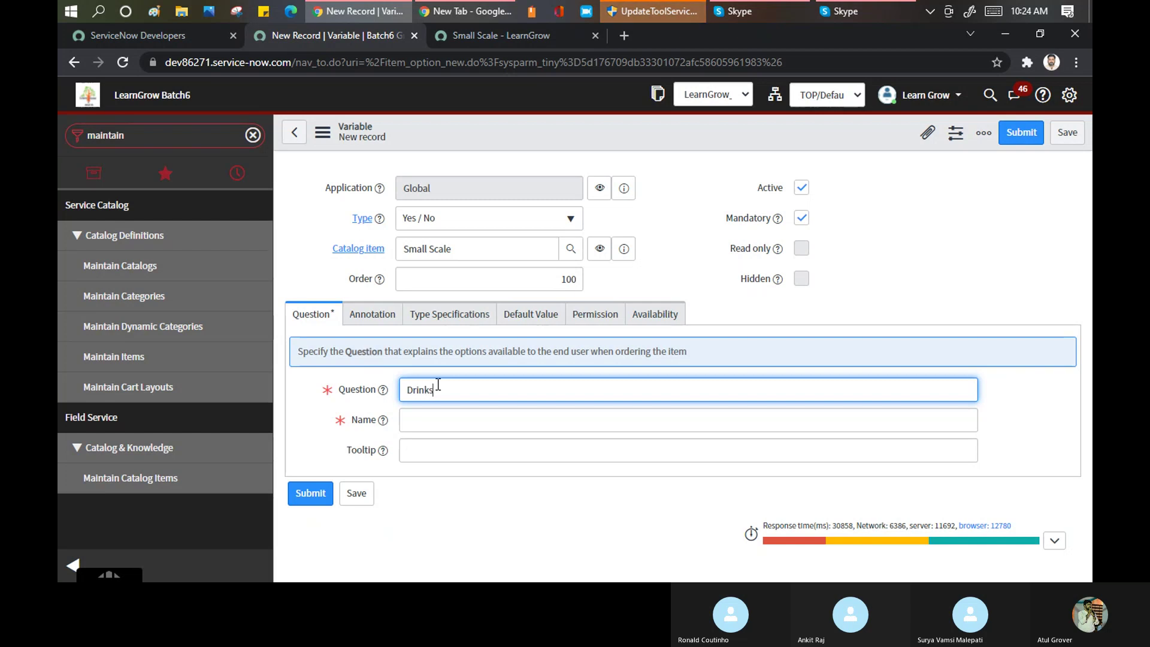
{"action": "left_click", "coordinate": [413, 427]}
{"action": "type", "text": "Drink"}
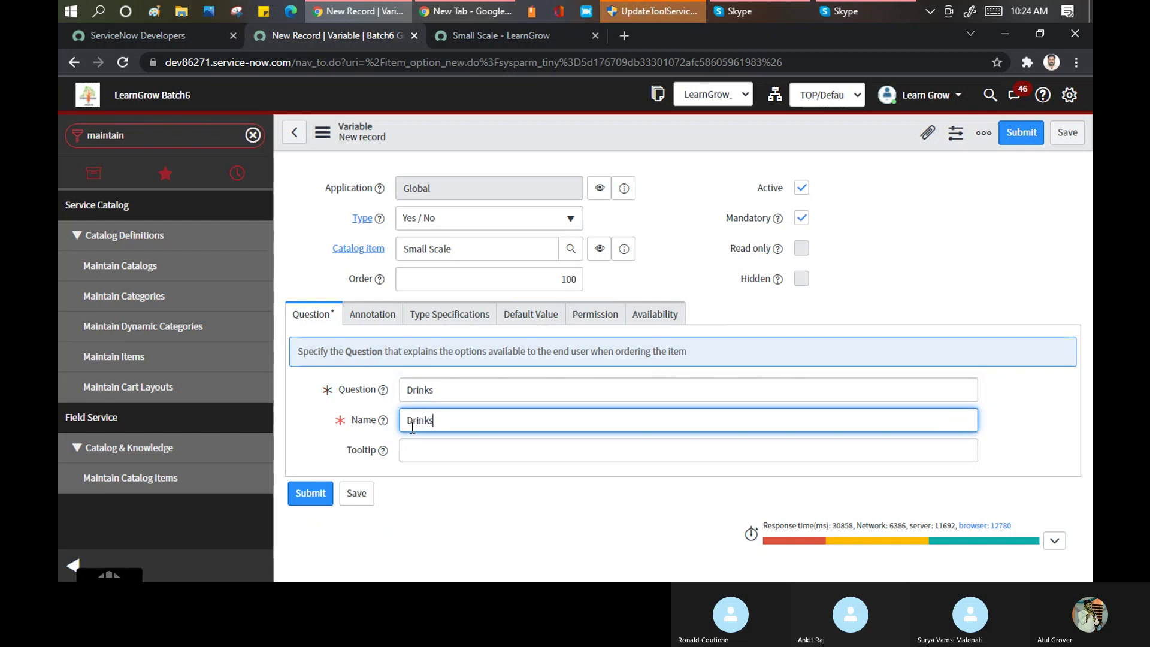
- Change the variable's name to Drink_One and enter Hard or Soft as its tooltip
{"action": "type", "text": "_One"}
{"action": "left_click", "coordinate": [426, 446]}
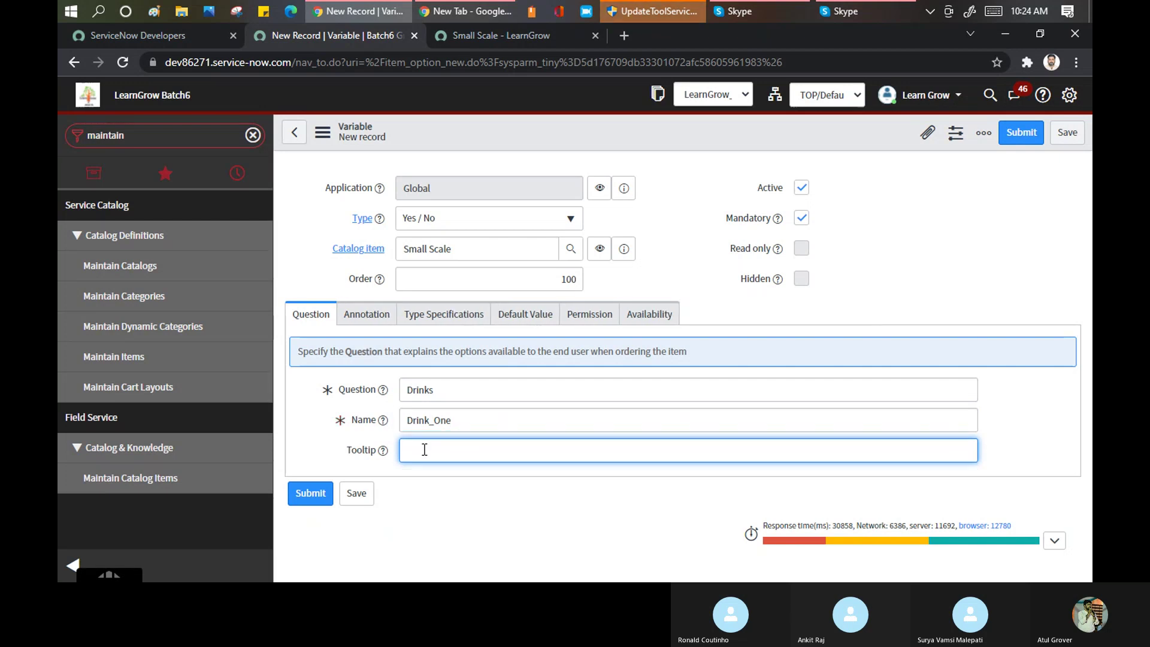
{"action": "type", "text": "Hard or Soft"}
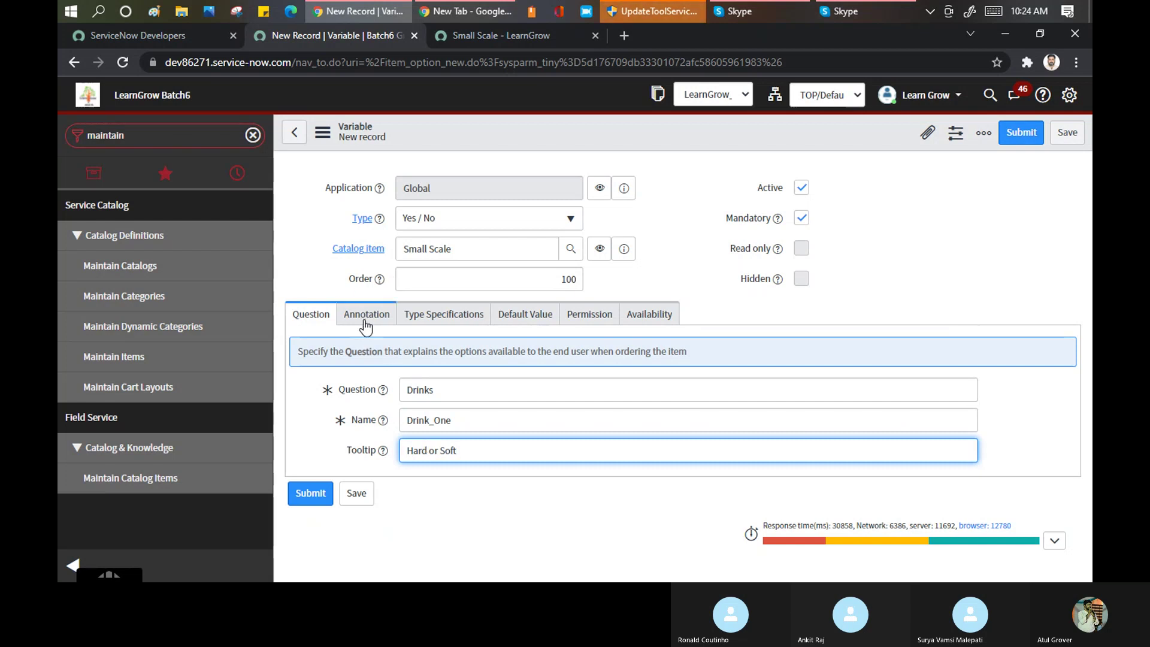
- Enable Show help and Always Expanded in the variable's annotation settings
{"action": "left_click", "coordinate": [367, 323]}
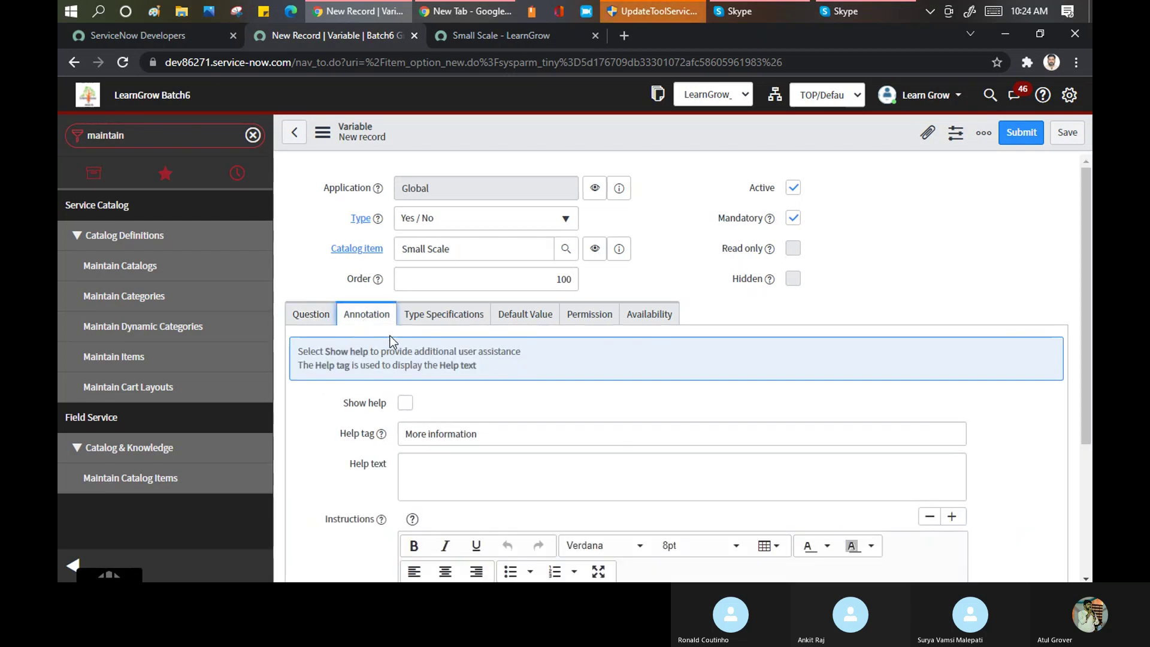
{"action": "left_click", "coordinate": [406, 403]}
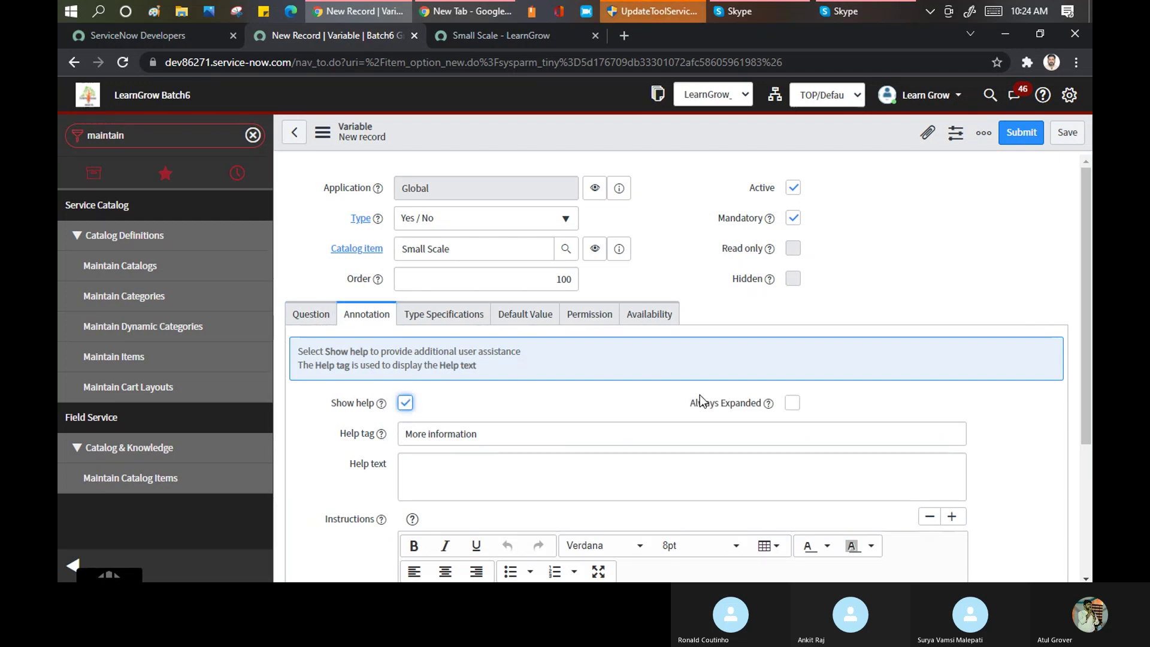
{"action": "left_click", "coordinate": [792, 404]}
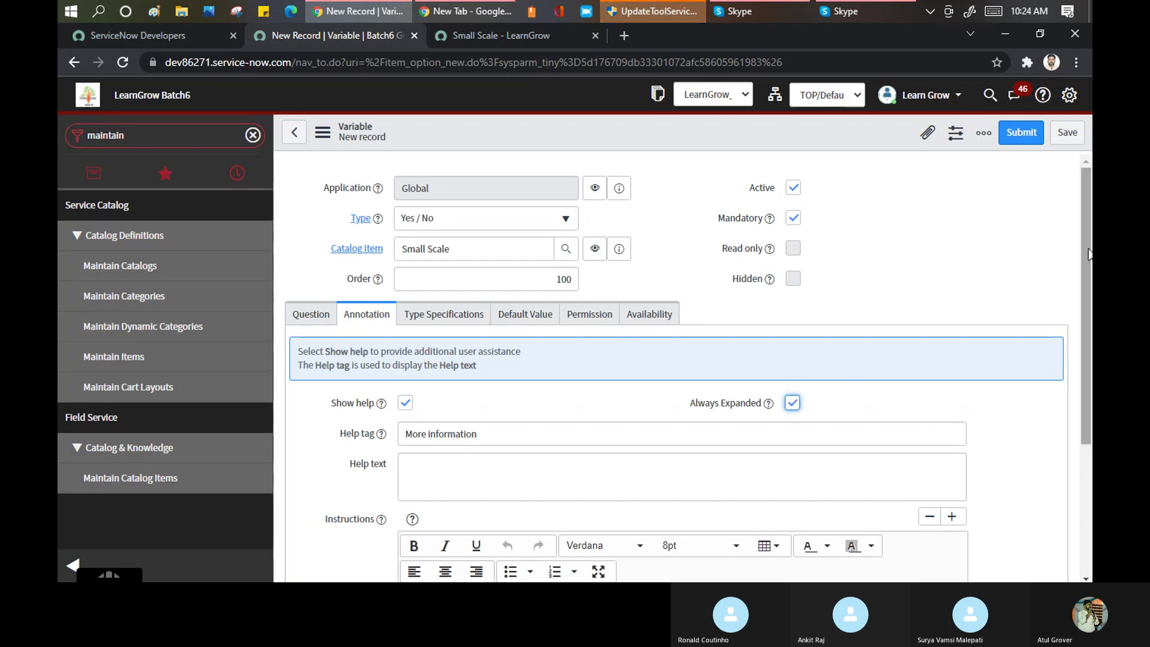
- Set the help tag to Lets have Drink and the help text to Sorry i dont drink
{"action": "scroll", "coordinate": [586, 279], "scroll_direction": "down", "scroll_amount": 2}
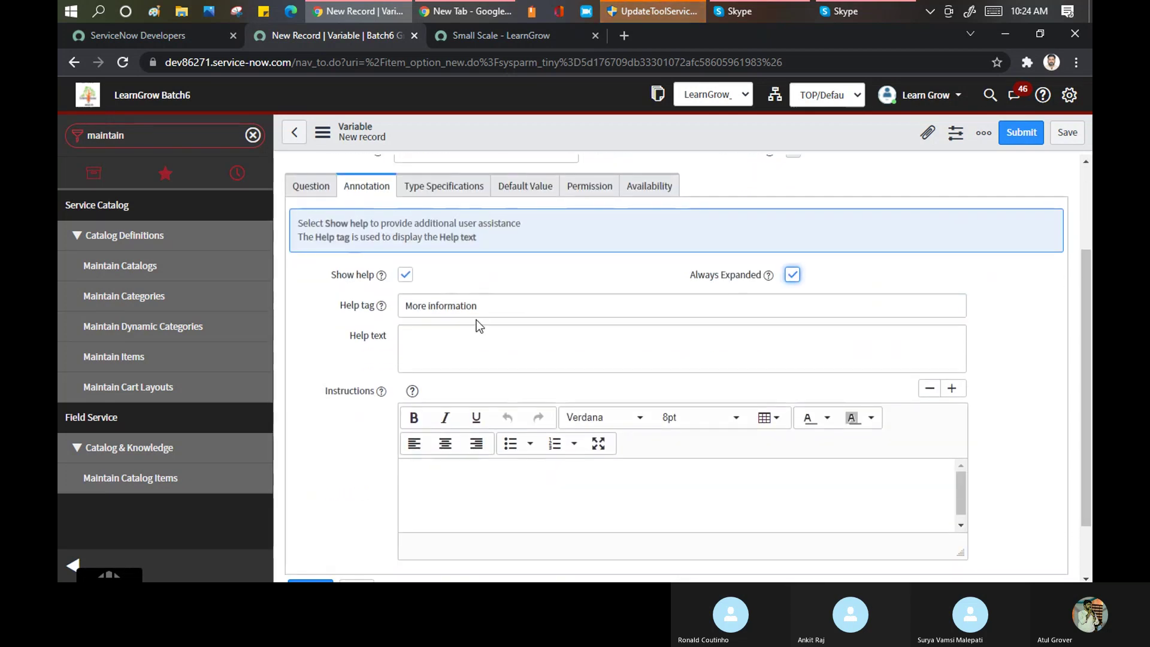
{"action": "left_click_drag", "start_coordinate": [493, 306], "coordinate": [334, 309]}
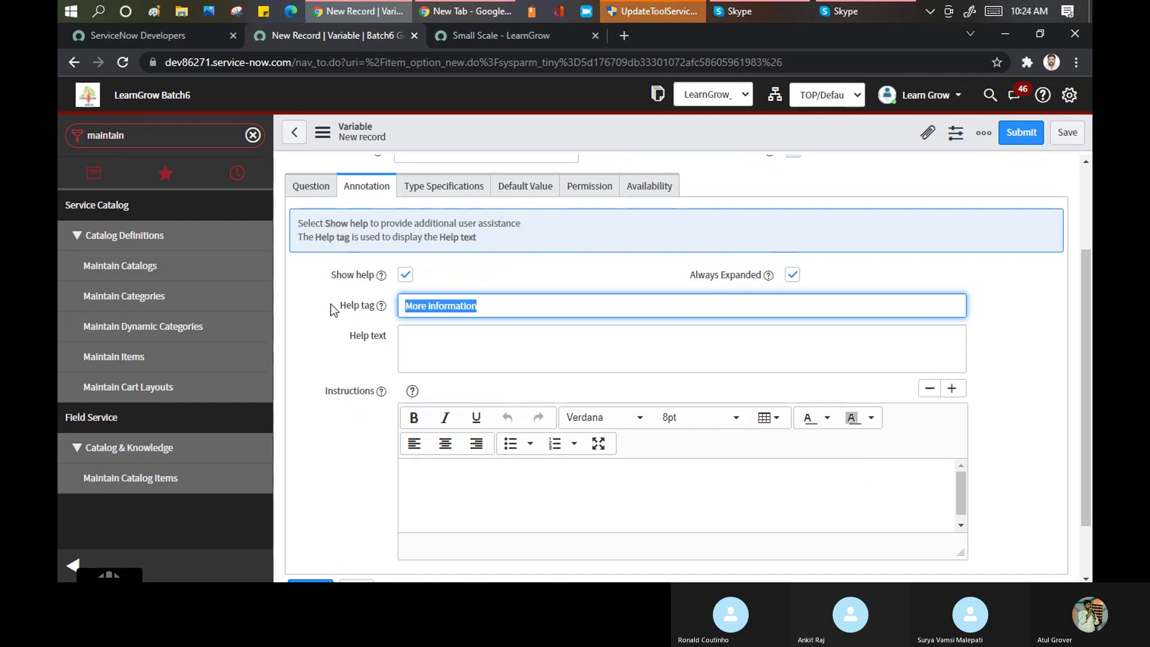
{"action": "type", "text": "Lets have Drink"}
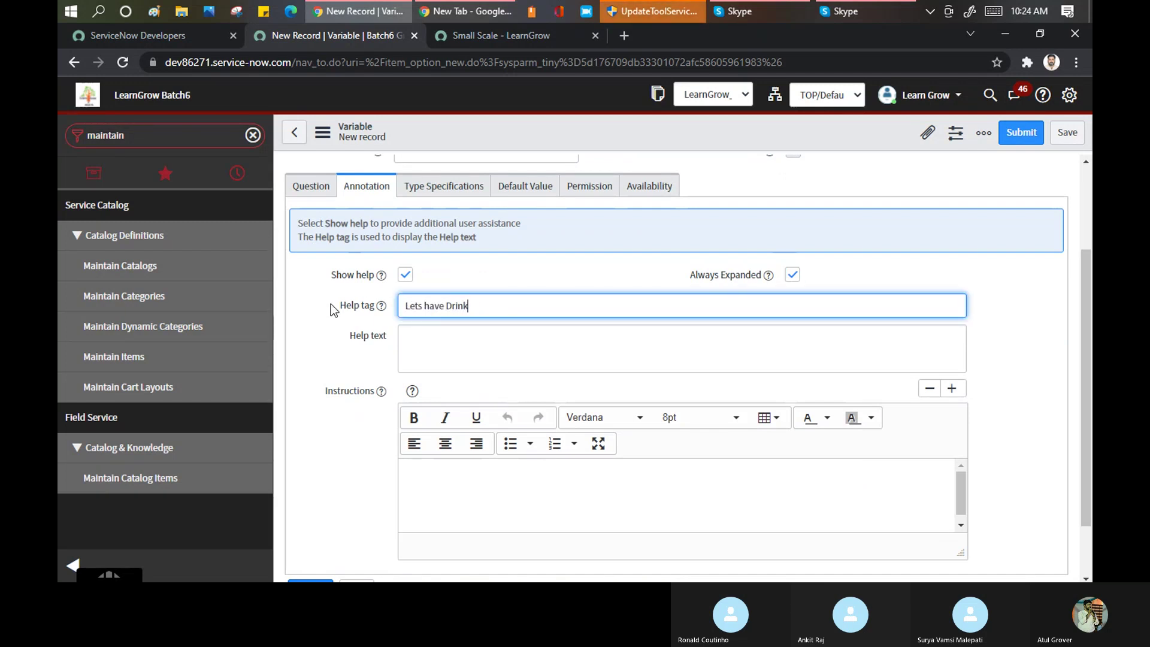
{"action": "left_click", "coordinate": [472, 354]}
{"action": "type", "text": "Sorr"}
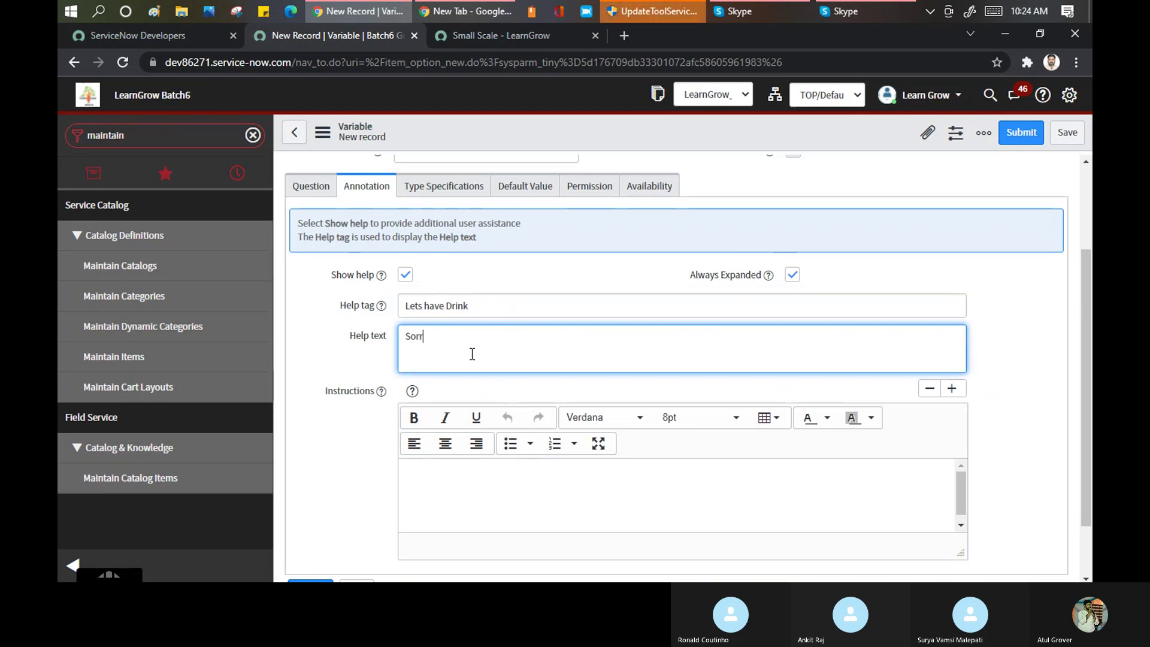
{"action": "type", "text": "y i dont drink"}
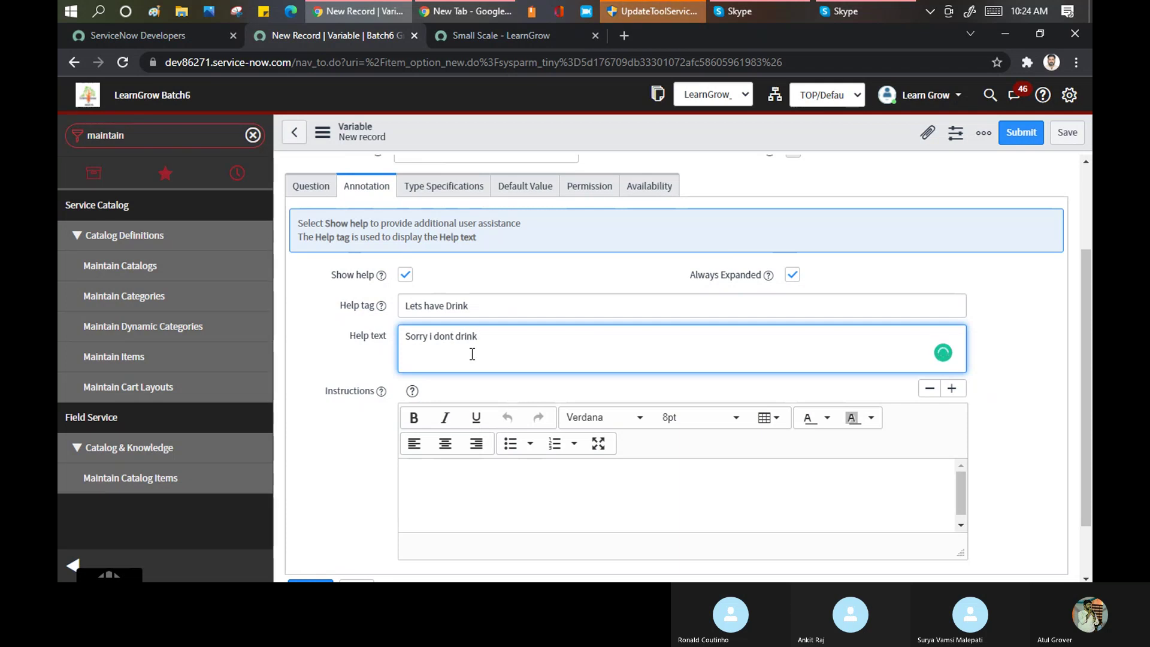
- Keep the variable width at System Default Width (50) % and enable Include none in the type specifications
{"action": "left_click", "coordinate": [438, 188]}
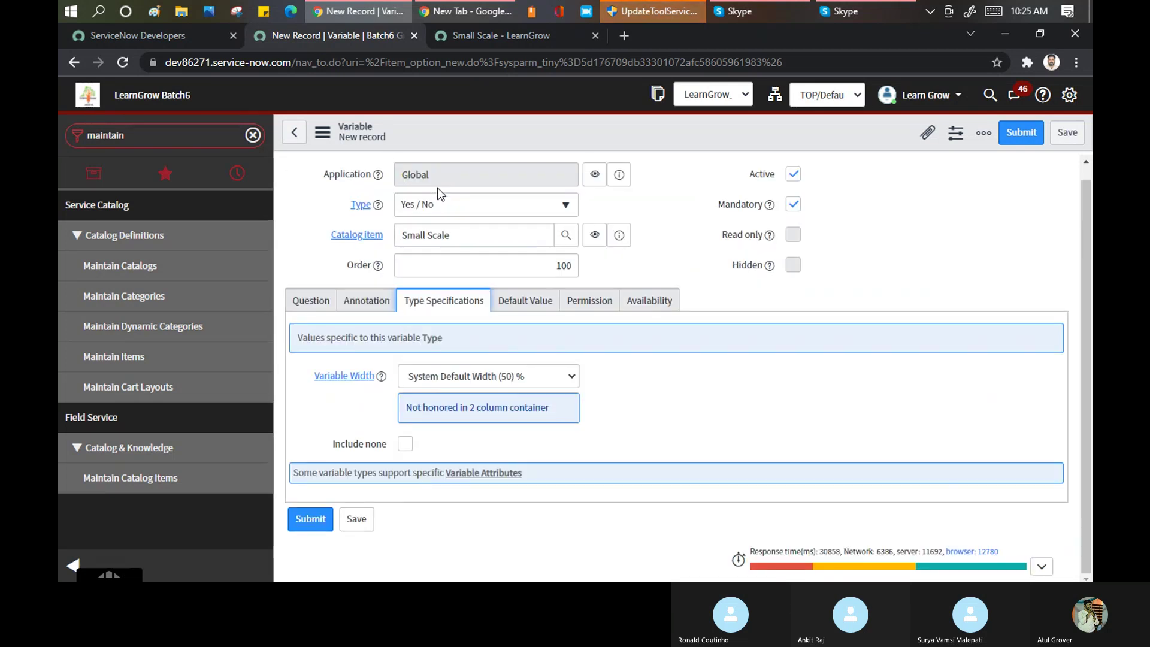
{"action": "left_click", "coordinate": [569, 380]}
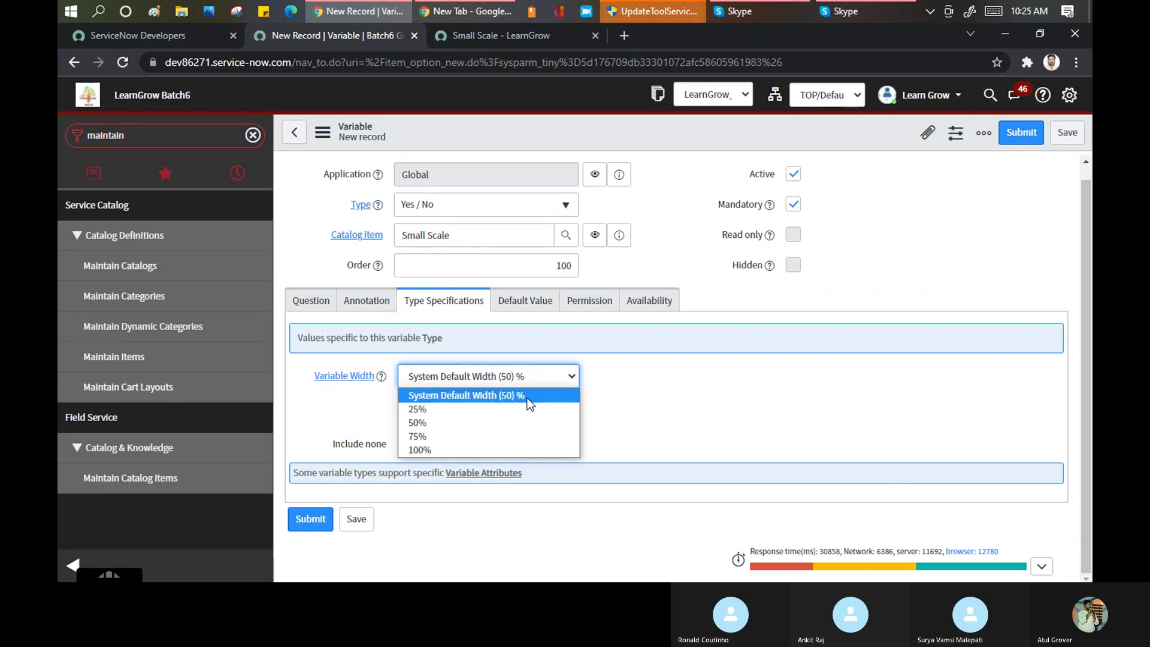
{"action": "left_click", "coordinate": [530, 403]}
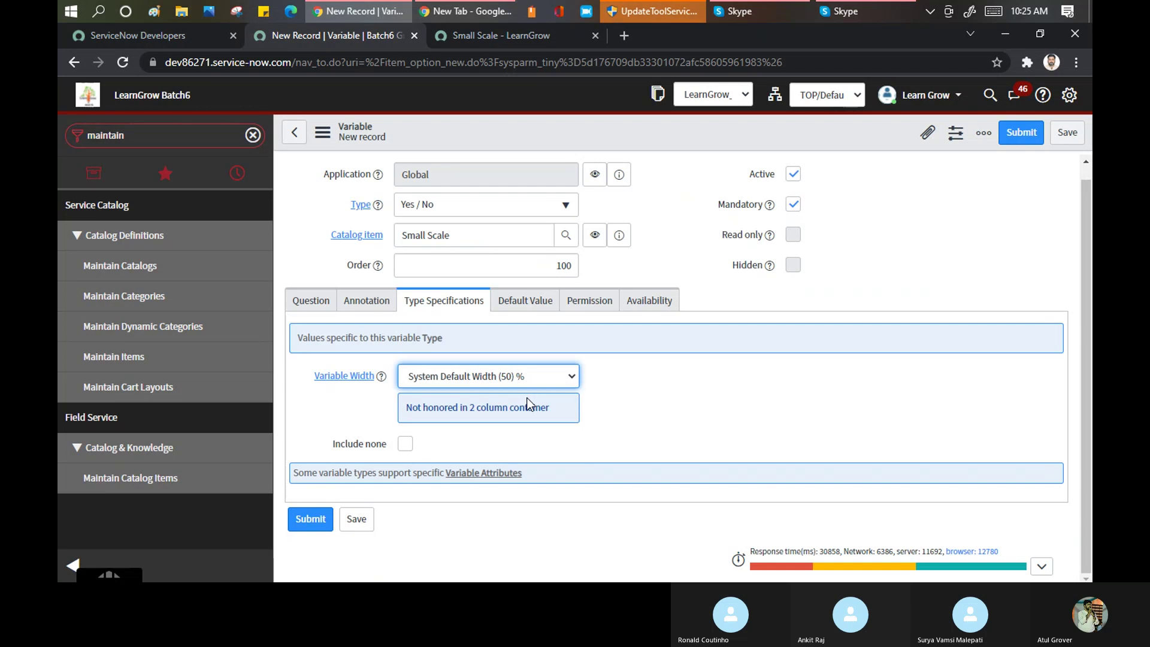
{"action": "left_click", "coordinate": [405, 445]}
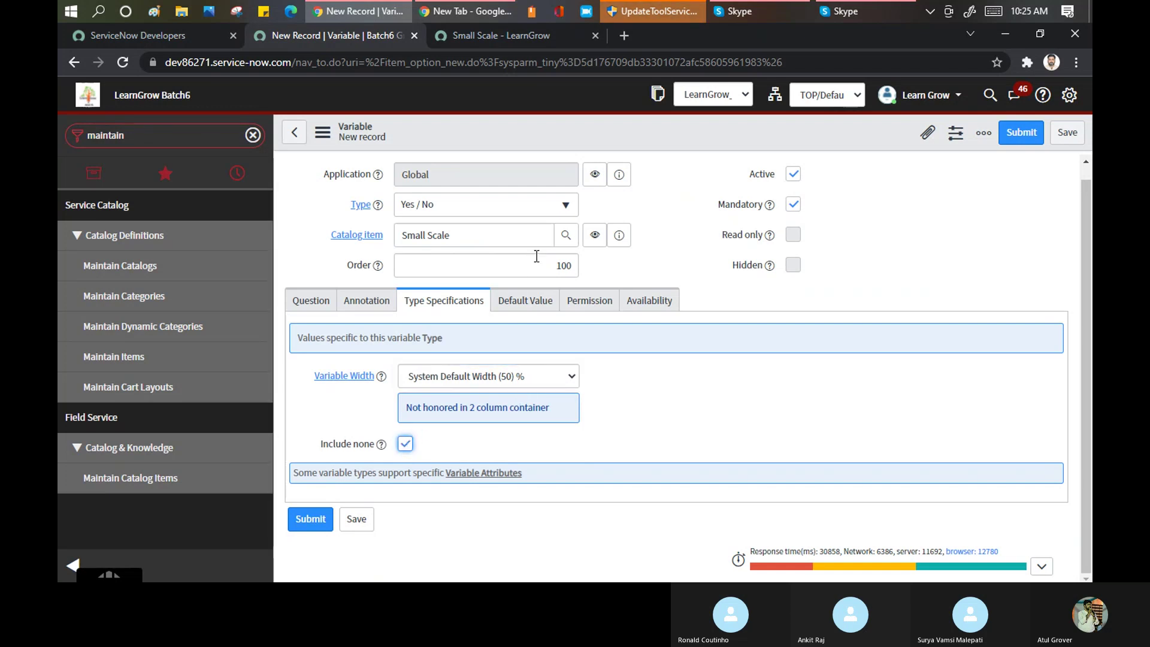
- Review the variable's default value, permission roles and availability settings, and save the new Drinks variable
{"action": "left_click", "coordinate": [516, 302]}
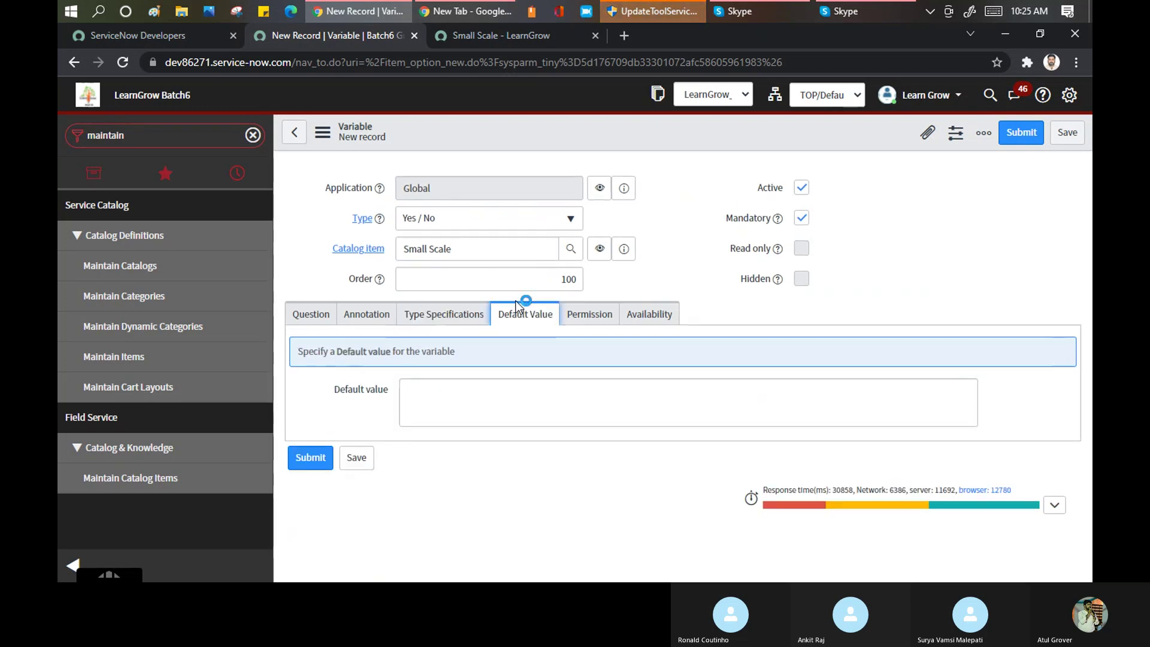
{"action": "left_click", "coordinate": [420, 402]}
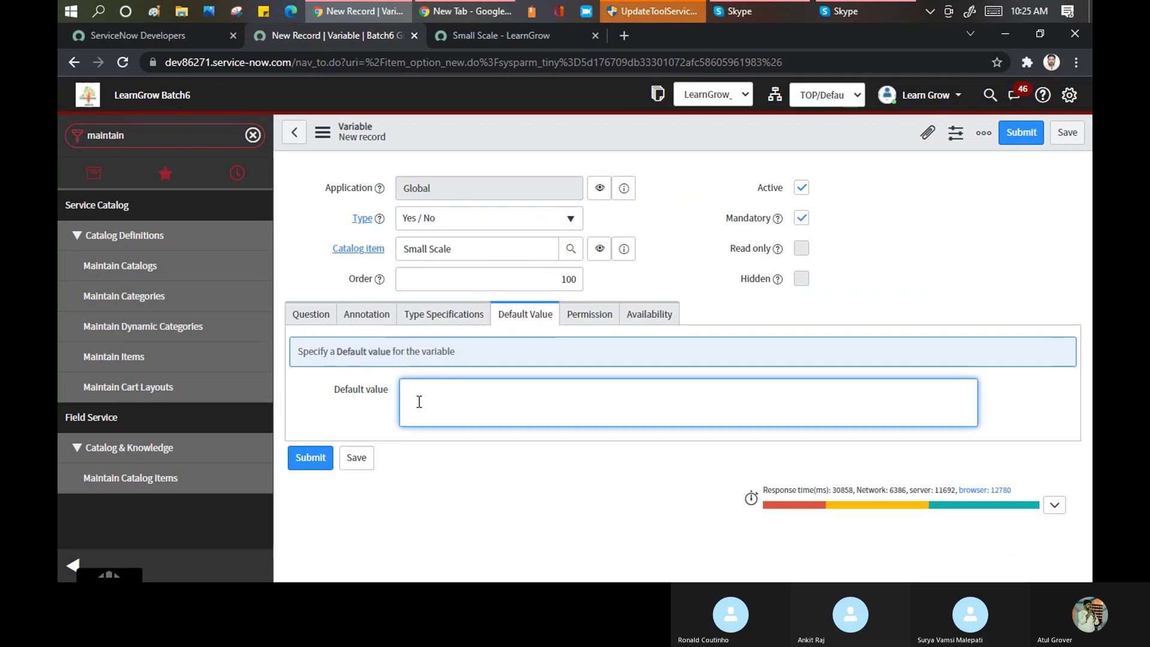
{"action": "left_click", "coordinate": [579, 321]}
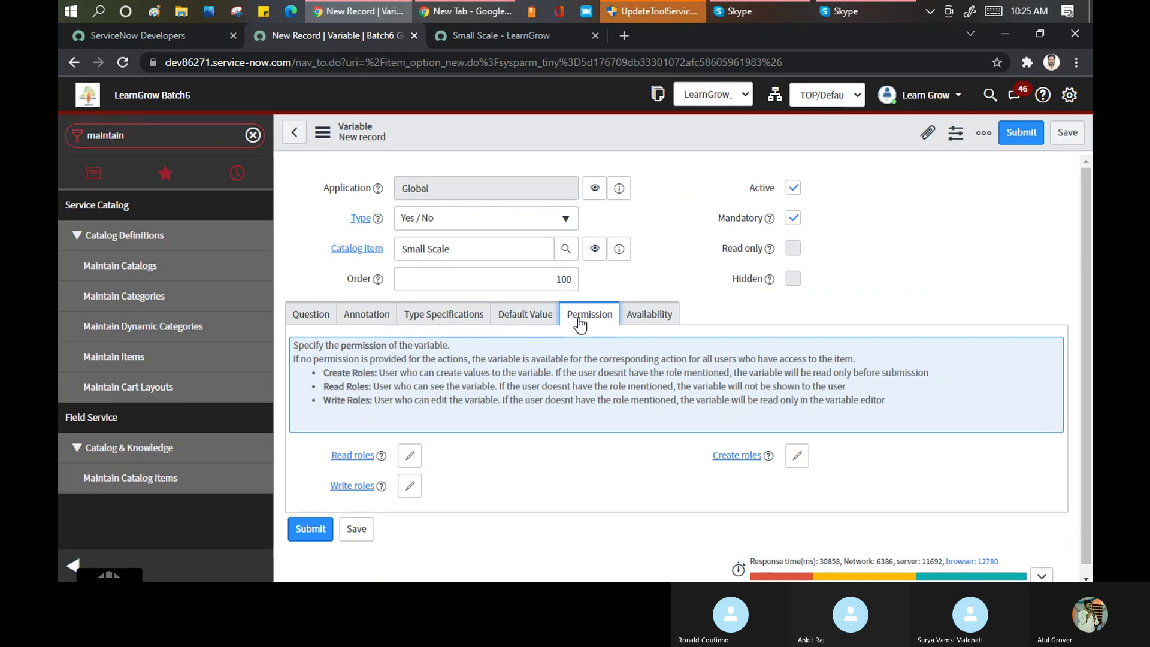
{"action": "left_click_drag", "start_coordinate": [373, 387], "coordinate": [495, 386]}
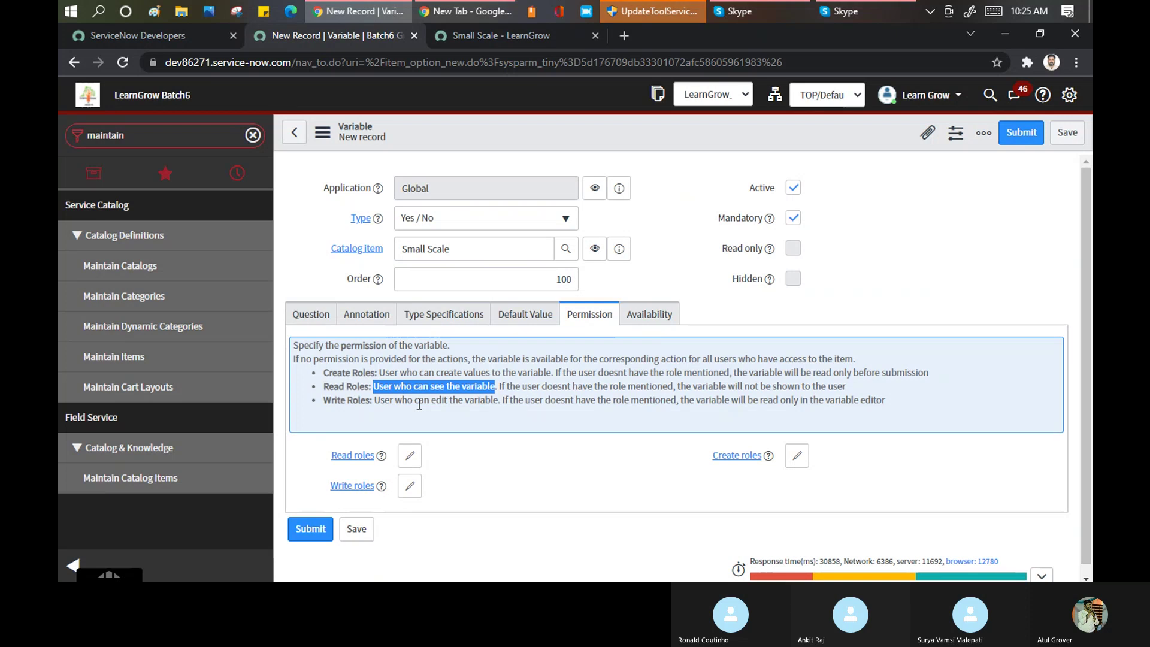
{"action": "left_click", "coordinate": [646, 316]}
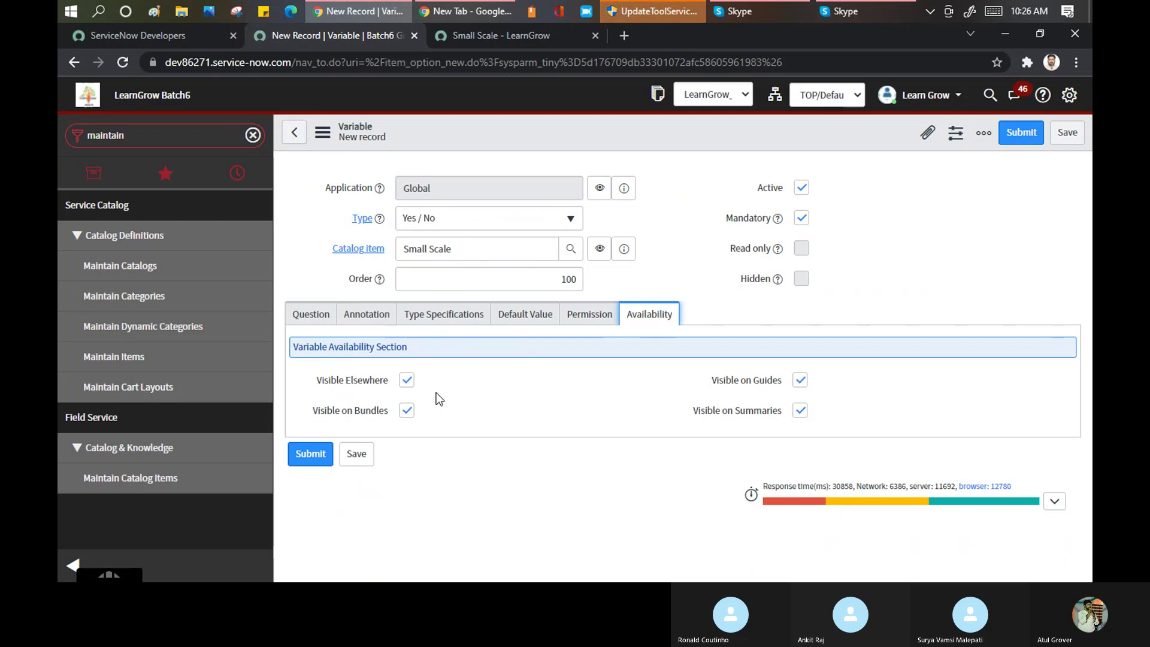
{"action": "left_click", "coordinate": [1059, 135]}
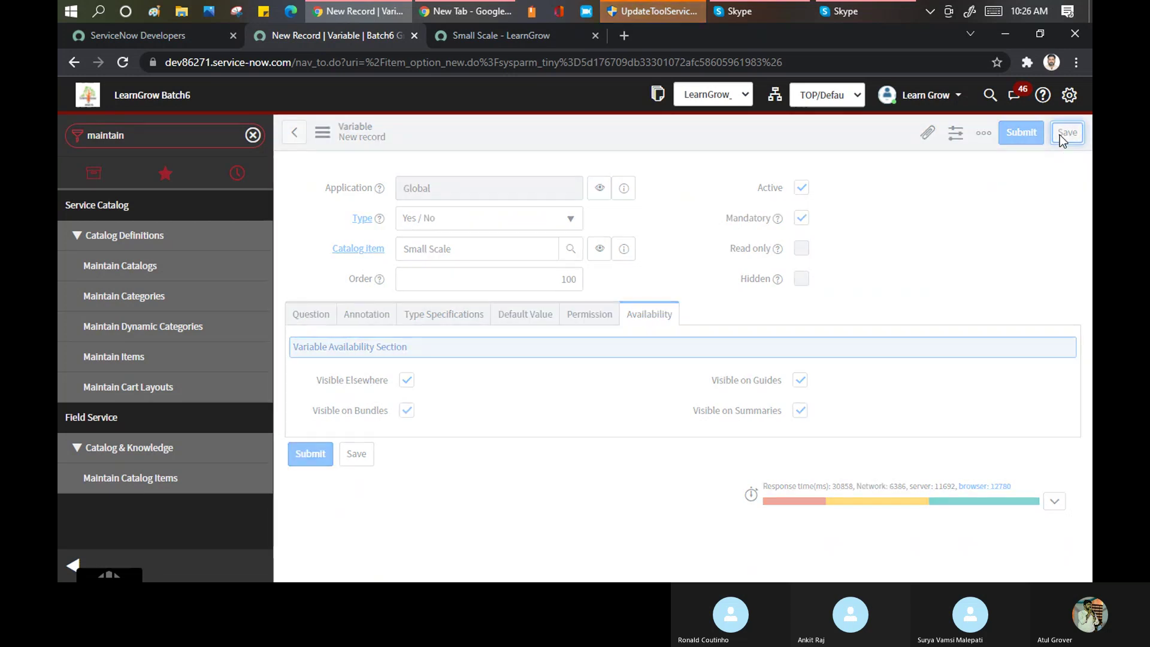
- Reload the Small Scale portal page and inspect the tooltip of the Drinks question
{"action": "left_click", "coordinate": [513, 34]}
{"action": "left_click", "coordinate": [476, 64]}
{"action": "key", "text": "Return"}
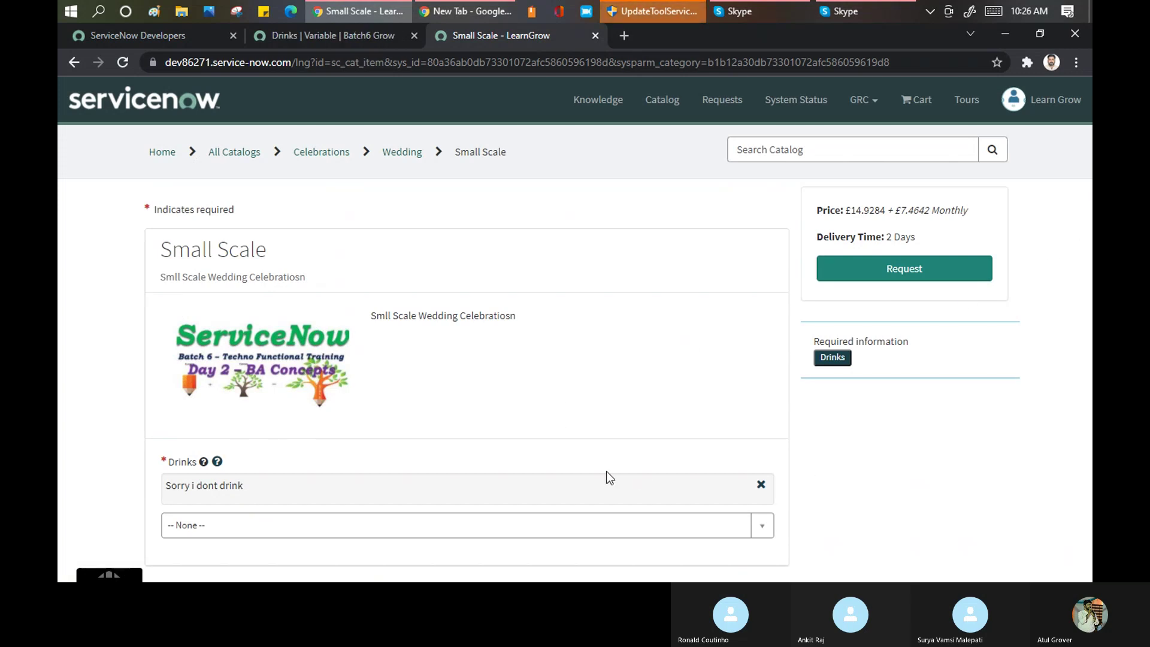
{"action": "mouse_move", "coordinate": [204, 463]}
- Compare the variable's tooltip, help tag and help text with how the Drinks question shows them on the portal page
{"action": "left_click", "coordinate": [328, 39]}
{"action": "left_click", "coordinate": [369, 322]}
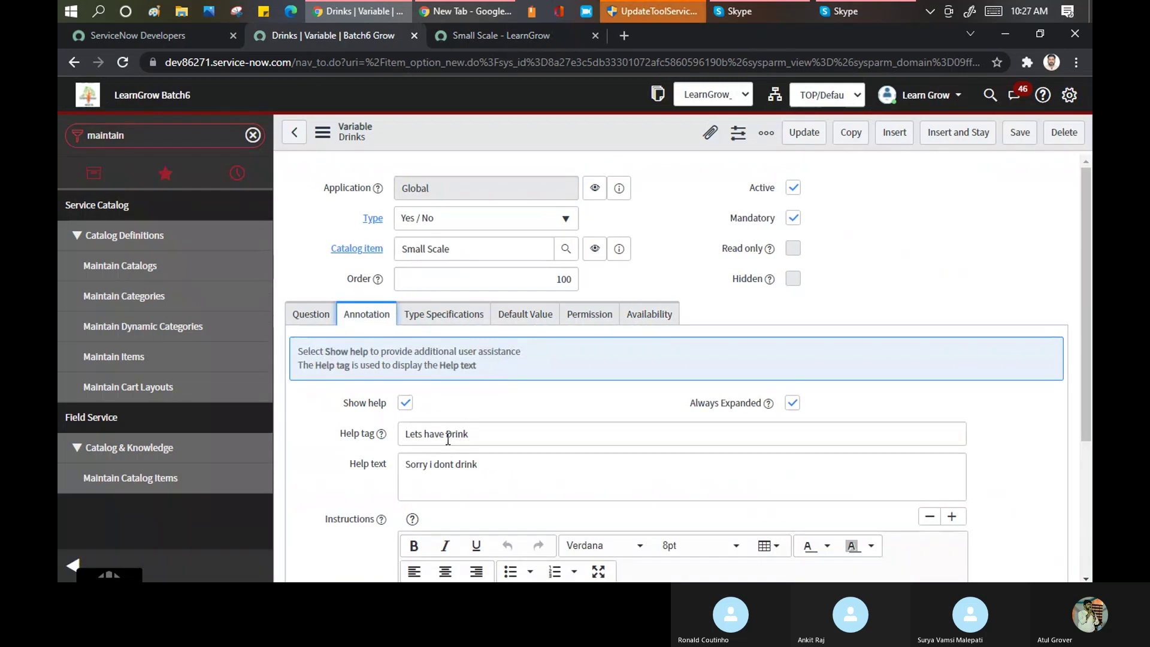
{"action": "left_click", "coordinate": [509, 41]}
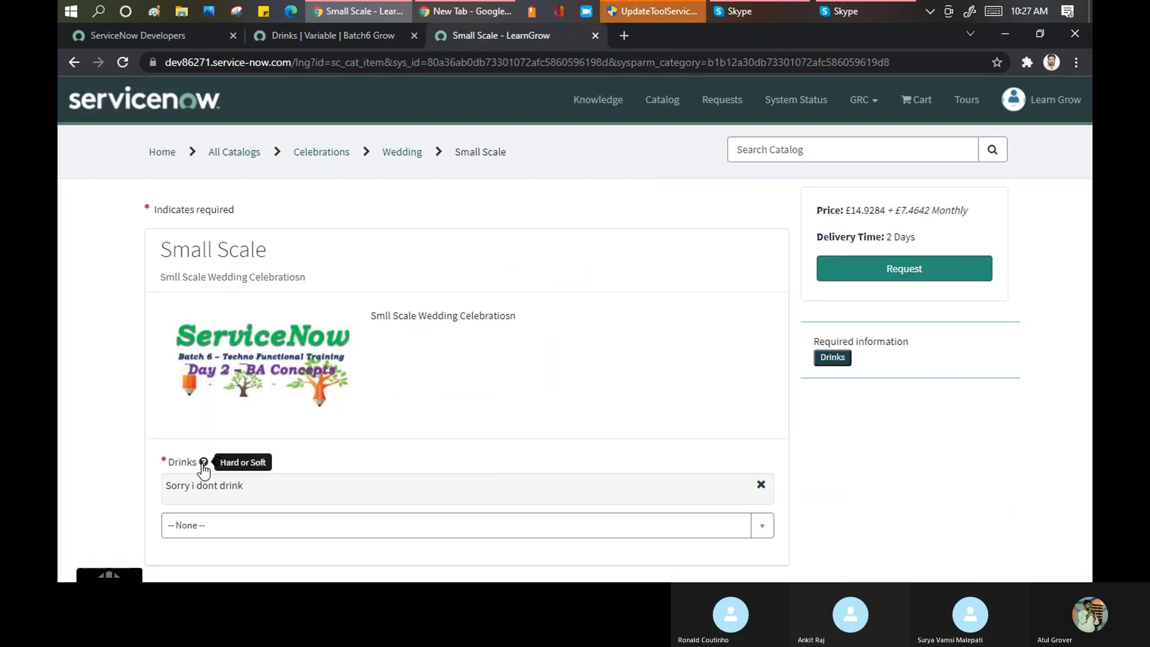
{"action": "left_click", "coordinate": [373, 34]}
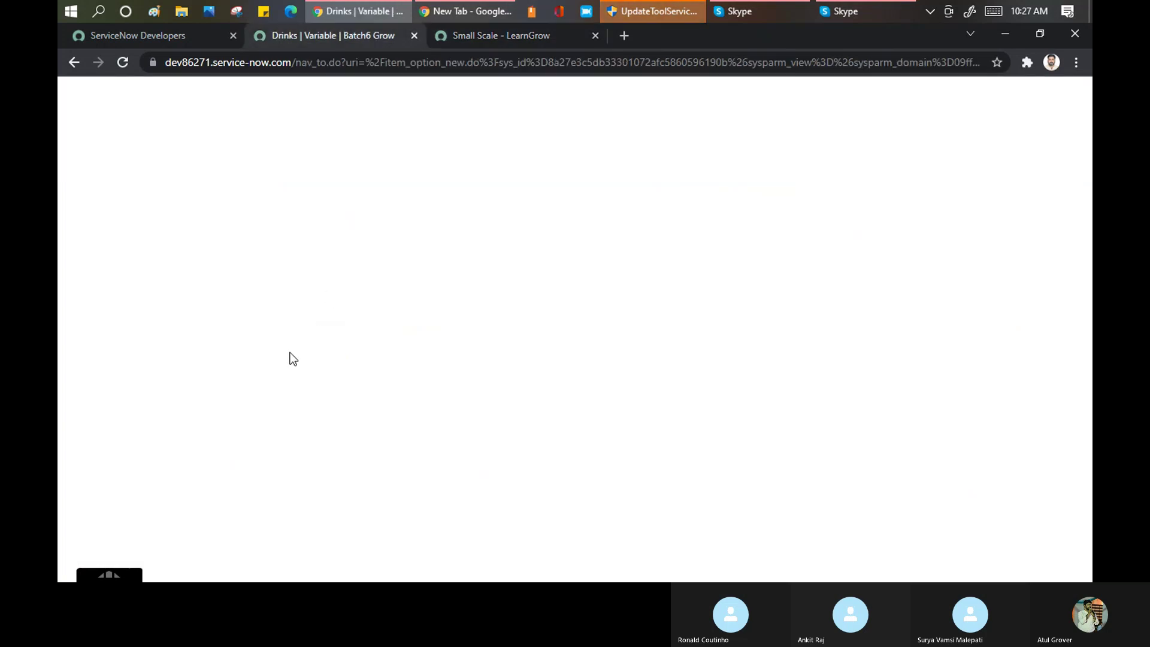
{"action": "left_click", "coordinate": [309, 314]}
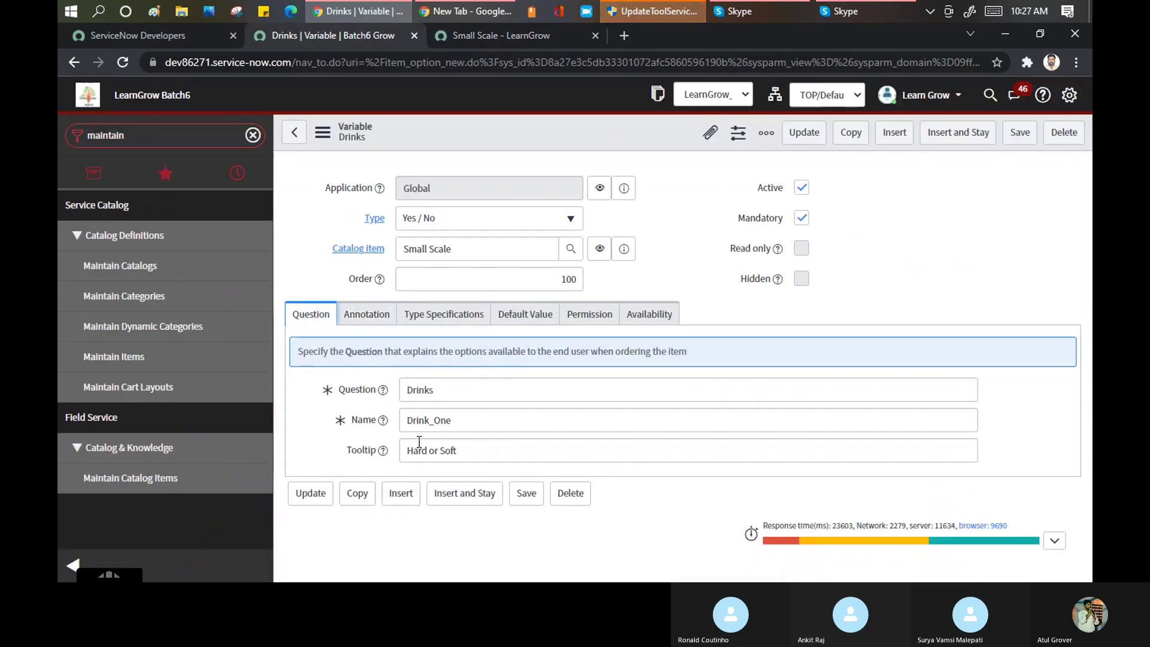
{"action": "left_click", "coordinate": [367, 315]}
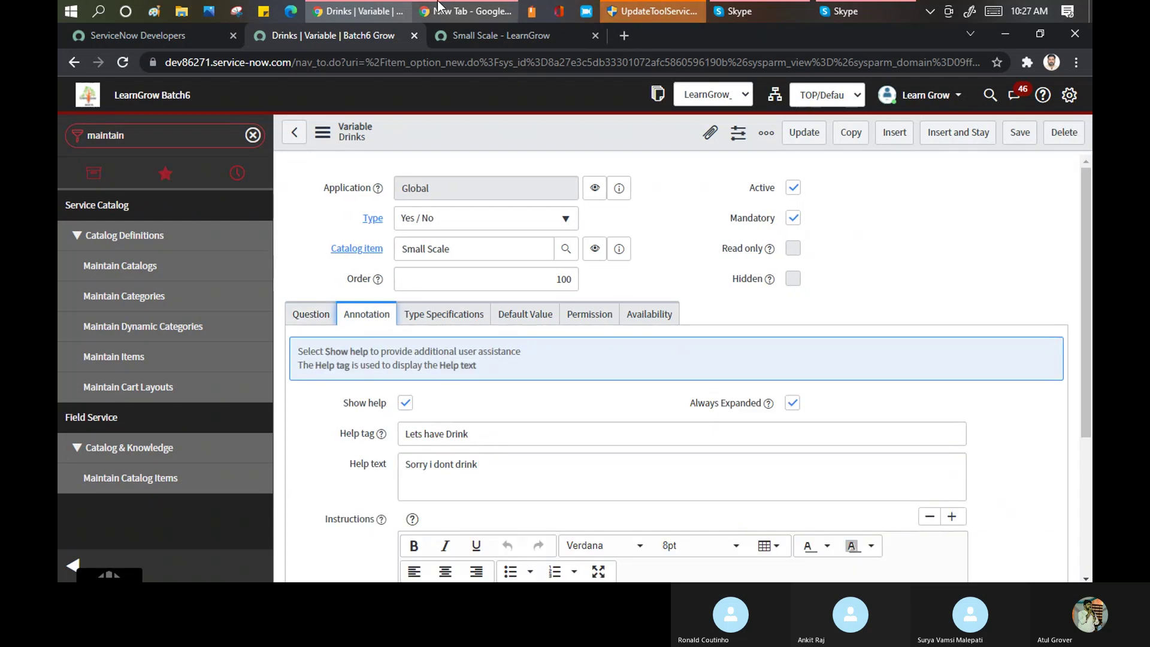
{"action": "left_click", "coordinate": [473, 34]}
{"action": "mouse_move", "coordinate": [219, 462]}
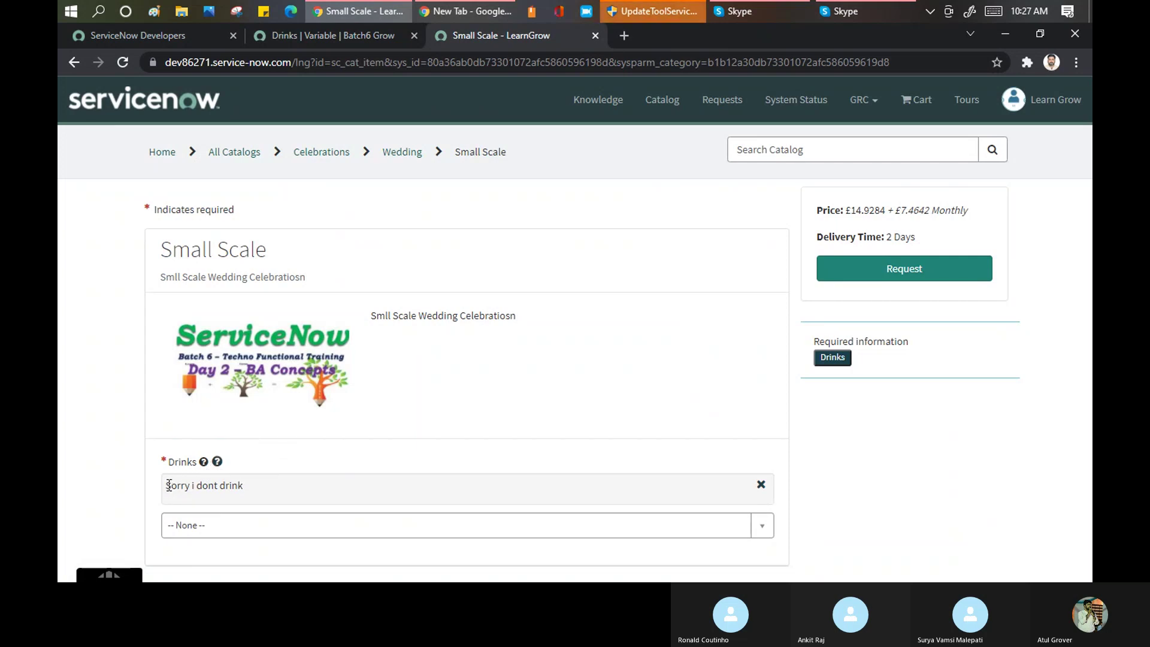
{"action": "left_click_drag", "start_coordinate": [166, 486], "coordinate": [245, 493]}
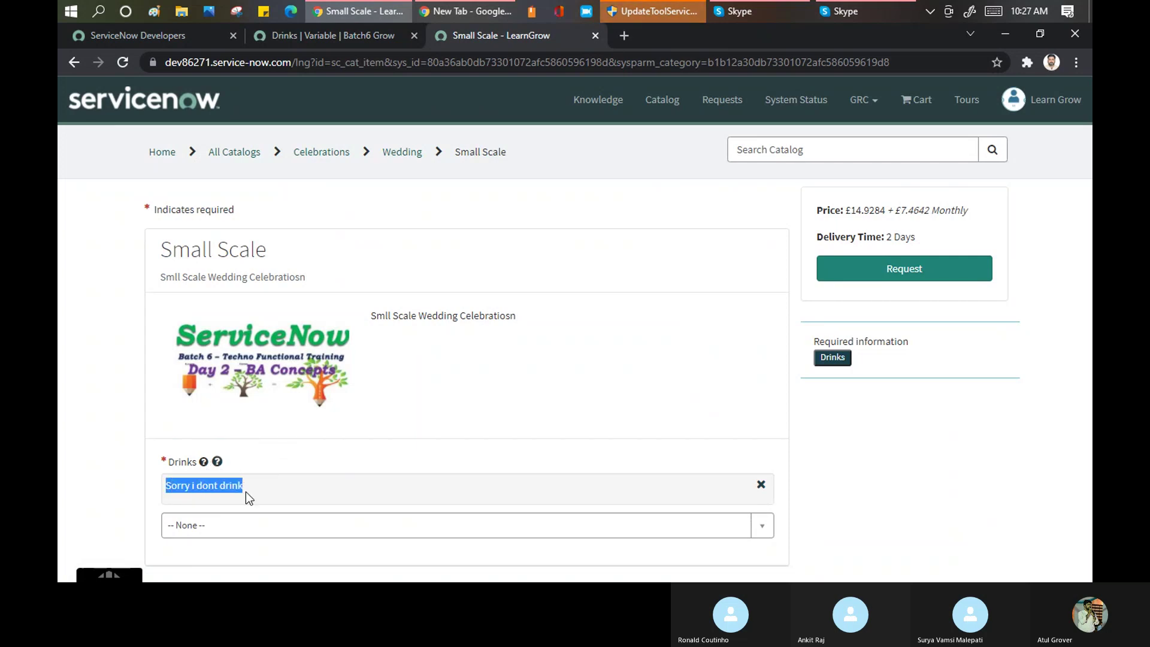
- Turn off Always Expanded in the Drinks variable's annotation settings
{"action": "left_click", "coordinate": [342, 34]}
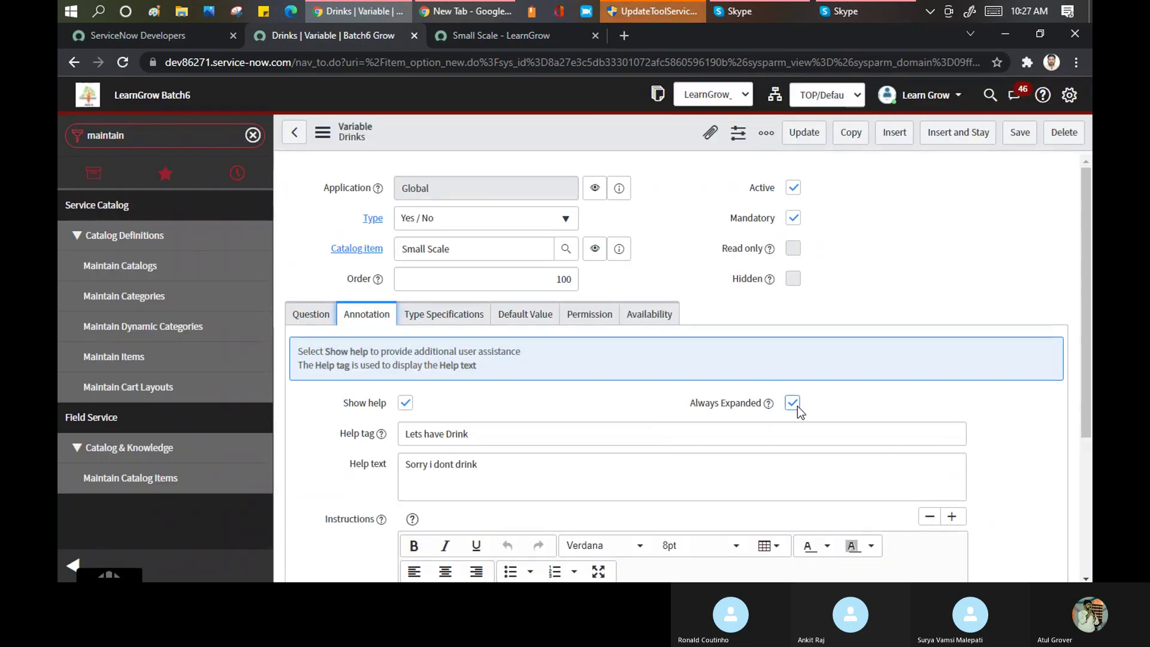
{"action": "left_click", "coordinate": [793, 402]}
- Answer the Drinks question with Yes on the Small Scale portal page and close its help text
{"action": "left_click", "coordinate": [496, 35]}
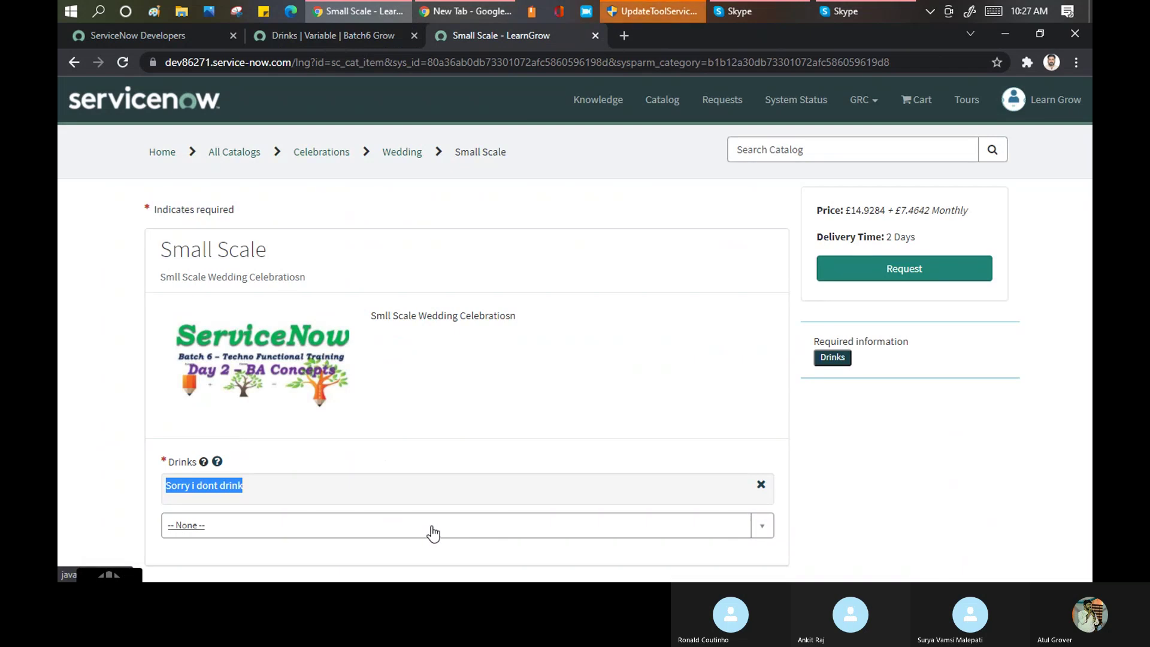
{"action": "left_click", "coordinate": [252, 525]}
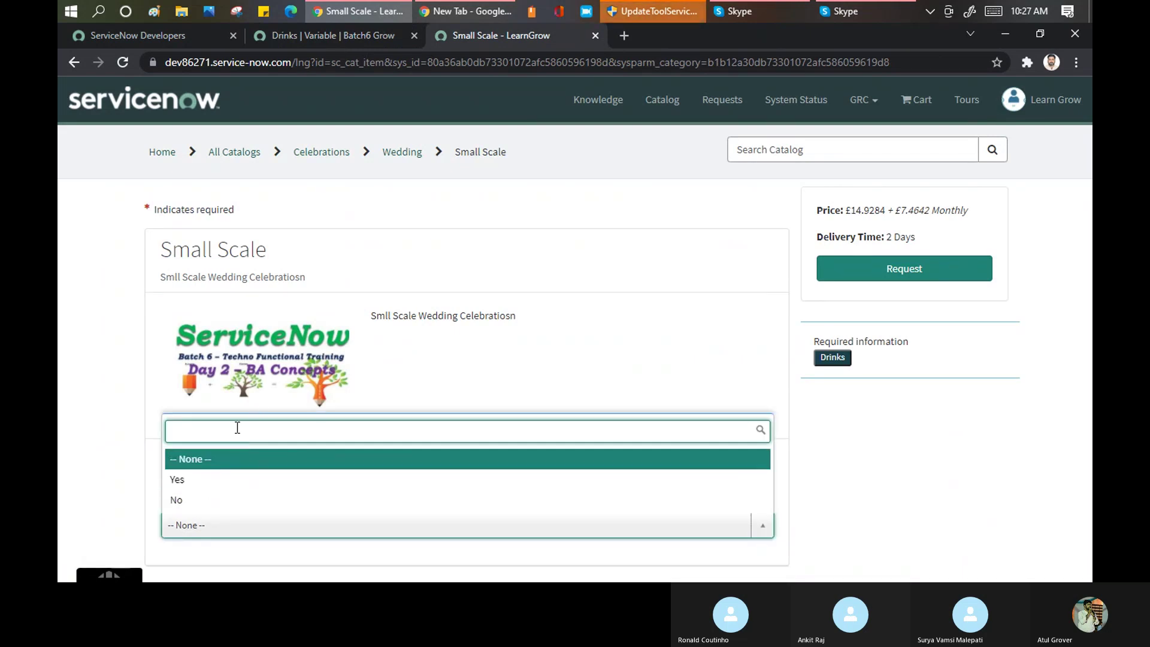
{"action": "left_click", "coordinate": [235, 484]}
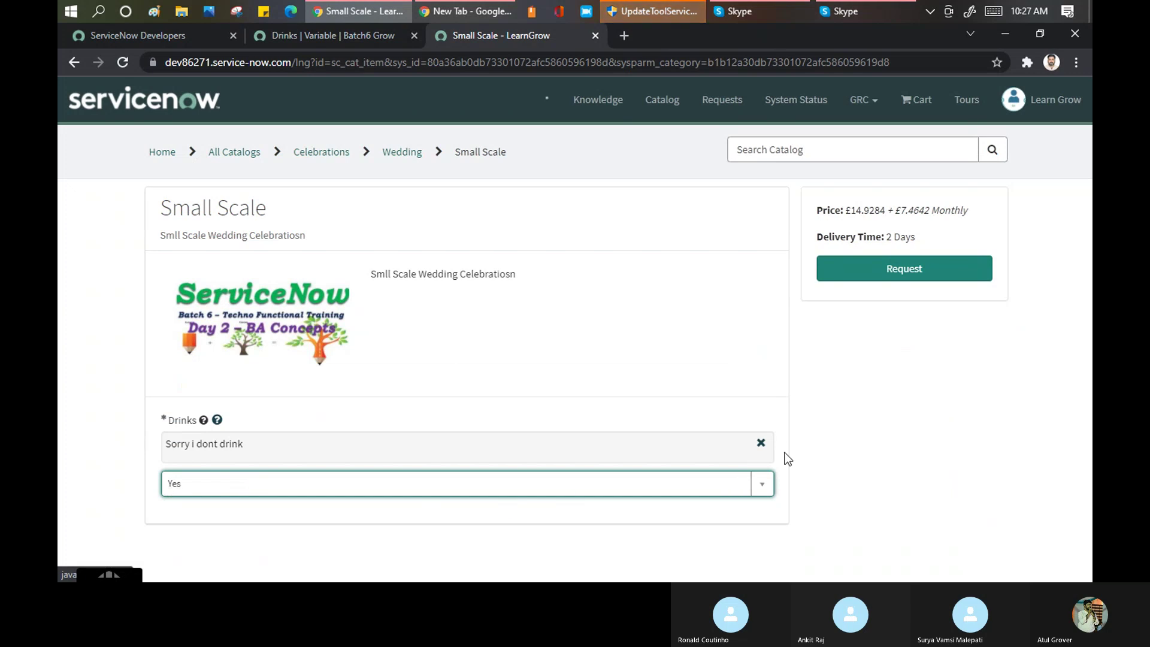
{"action": "left_click", "coordinate": [759, 445]}
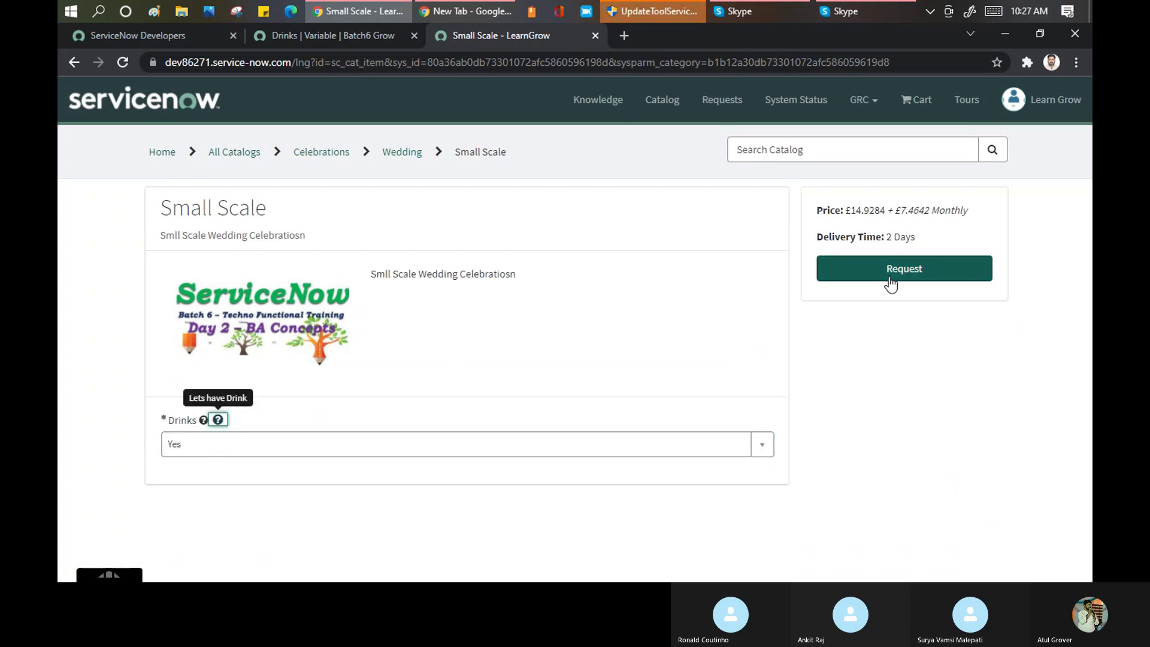
- Return to the Small Scale catalog item from the Drinks variable record, discarding the variable's unsaved changes
{"action": "left_click", "coordinate": [311, 45]}
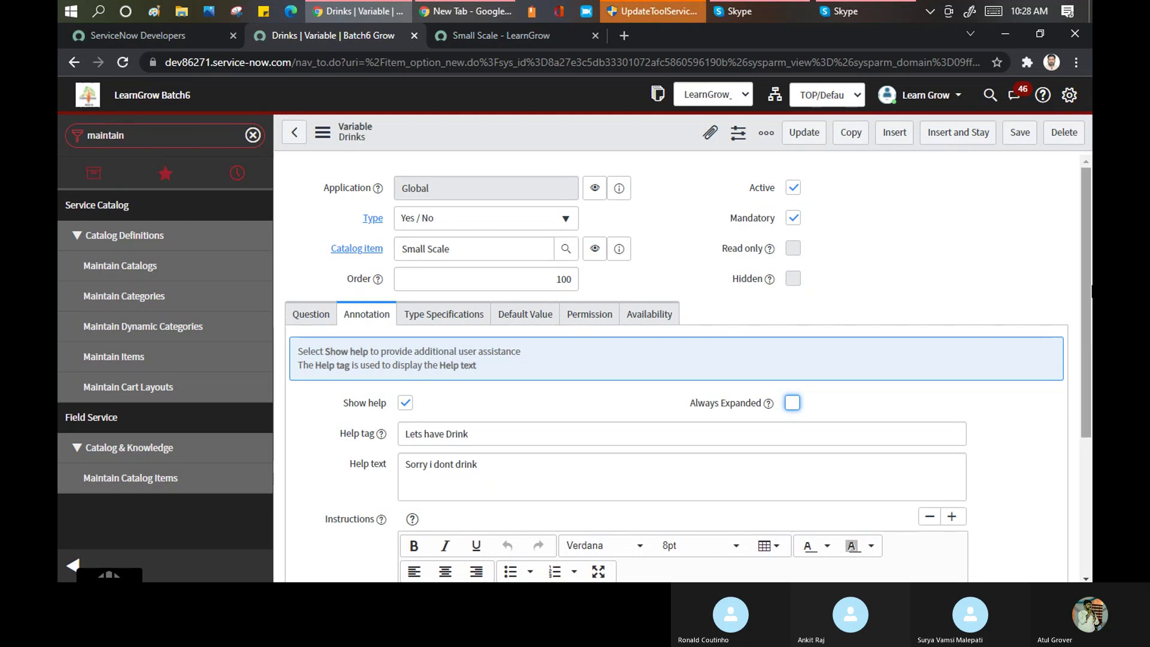
{"action": "left_click_drag", "start_coordinate": [1086, 286], "coordinate": [1085, 421]}
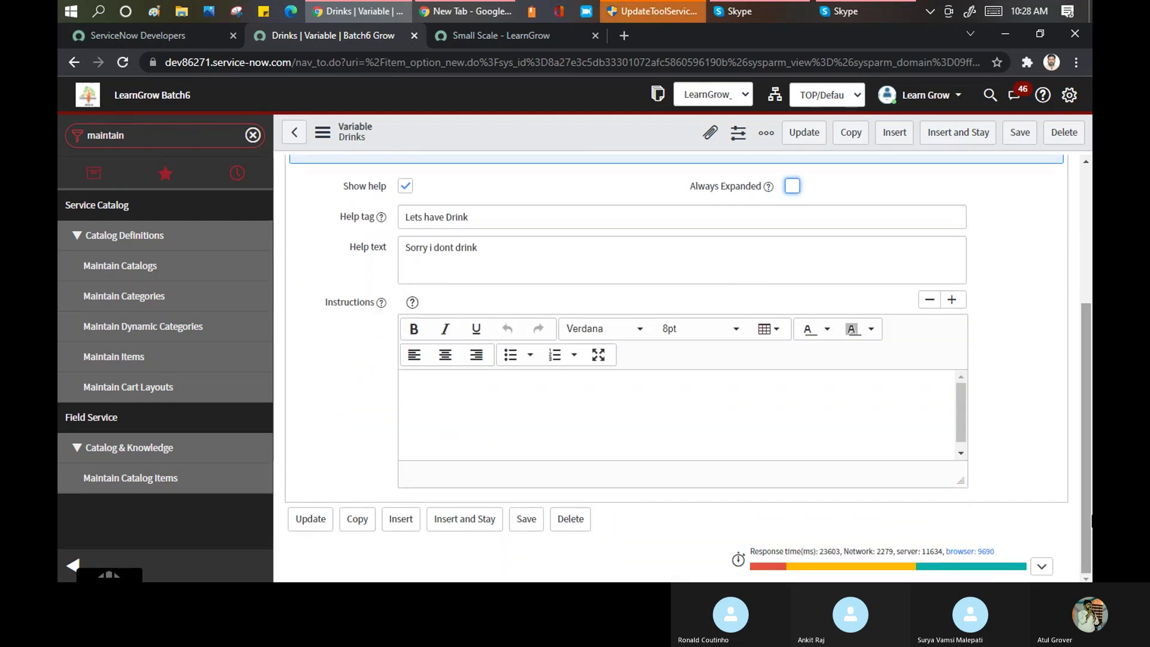
{"action": "left_click", "coordinate": [299, 139]}
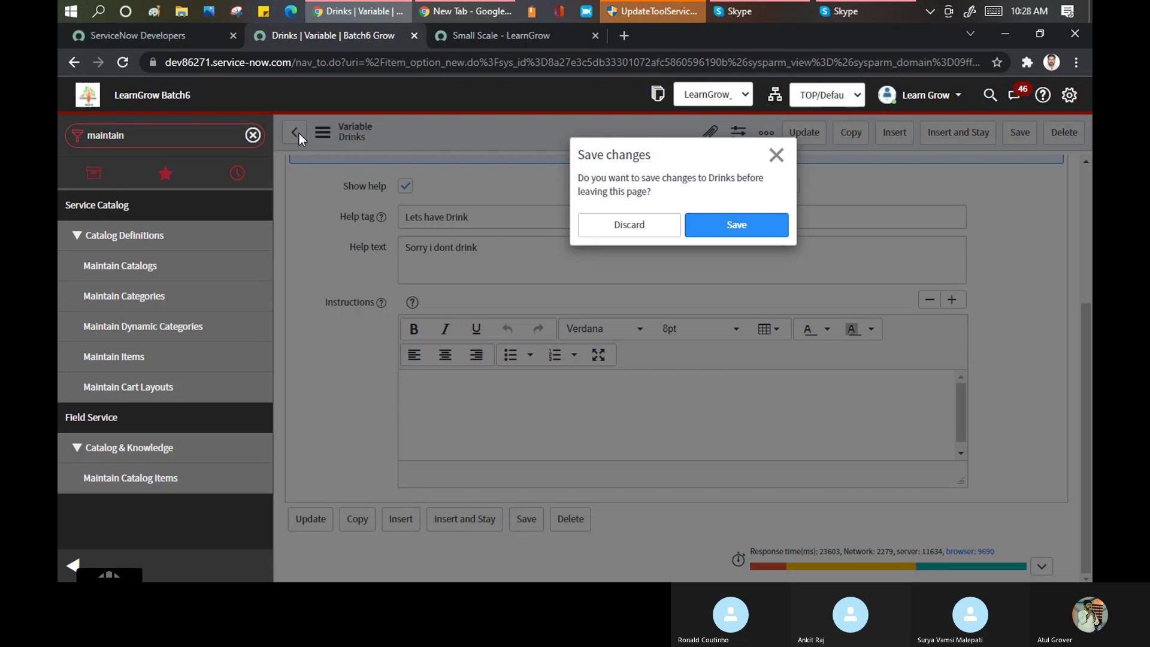
{"action": "left_click", "coordinate": [646, 225]}
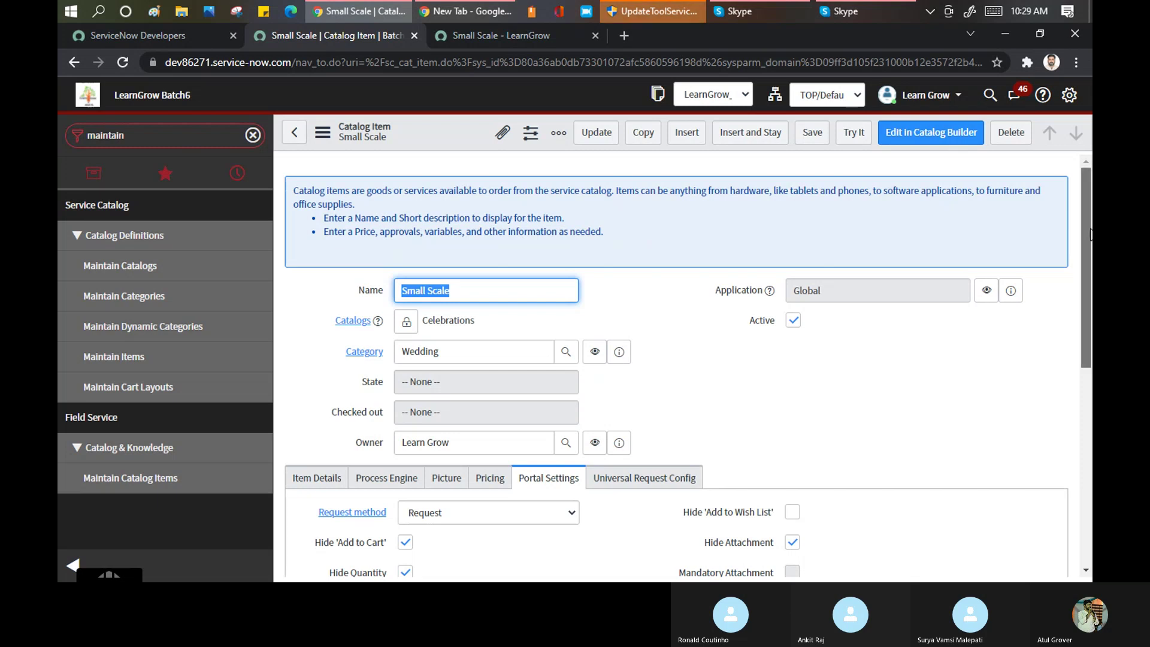
- Open the variable set membership editor of the Small Scale item and look through the available sets
{"action": "left_click_drag", "start_coordinate": [1090, 234], "coordinate": [1090, 293]}
{"action": "scroll", "coordinate": [1091, 294], "scroll_direction": "down", "scroll_amount": 5}
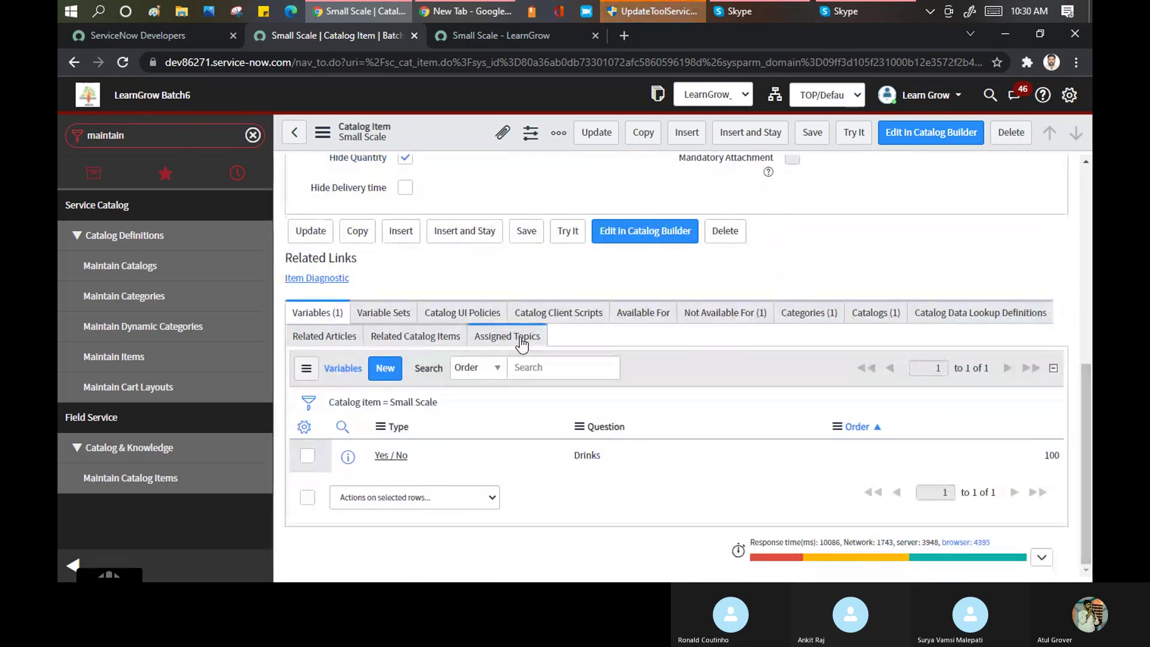
{"action": "left_click", "coordinate": [377, 310]}
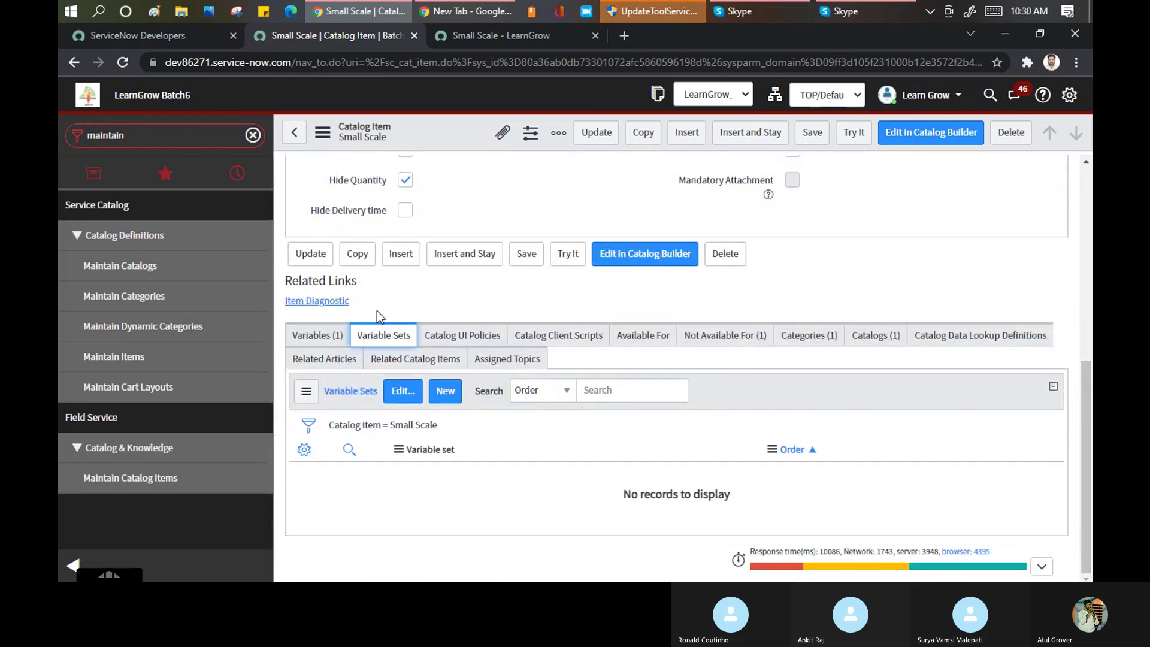
{"action": "left_click", "coordinate": [399, 396]}
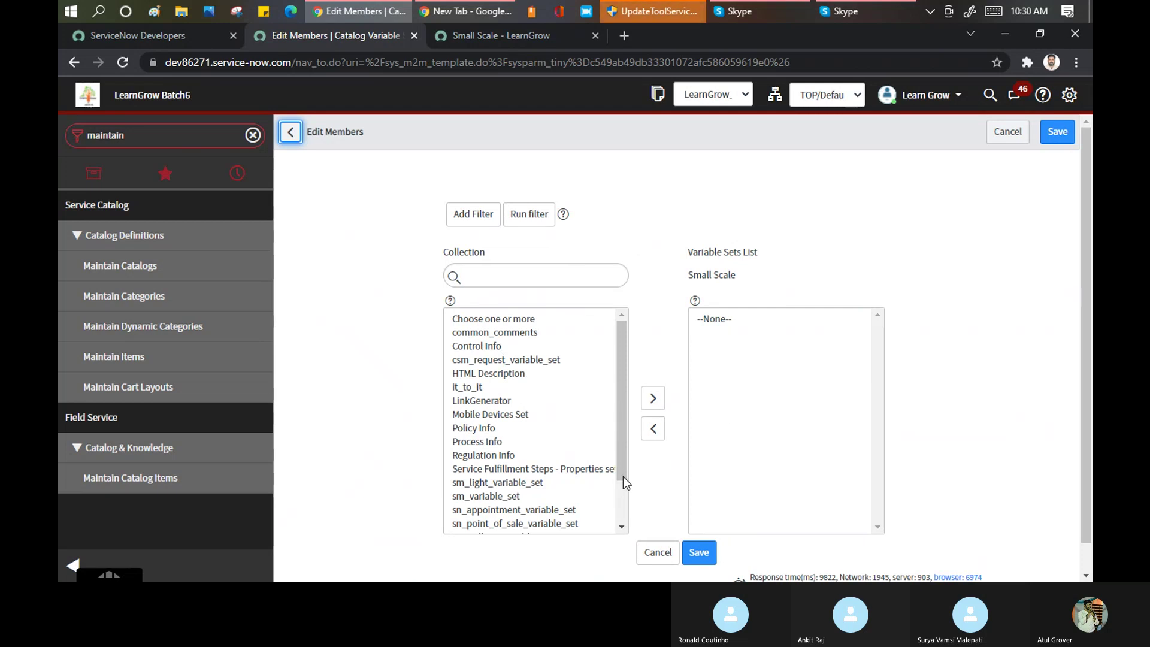
{"action": "left_click", "coordinate": [623, 503]}
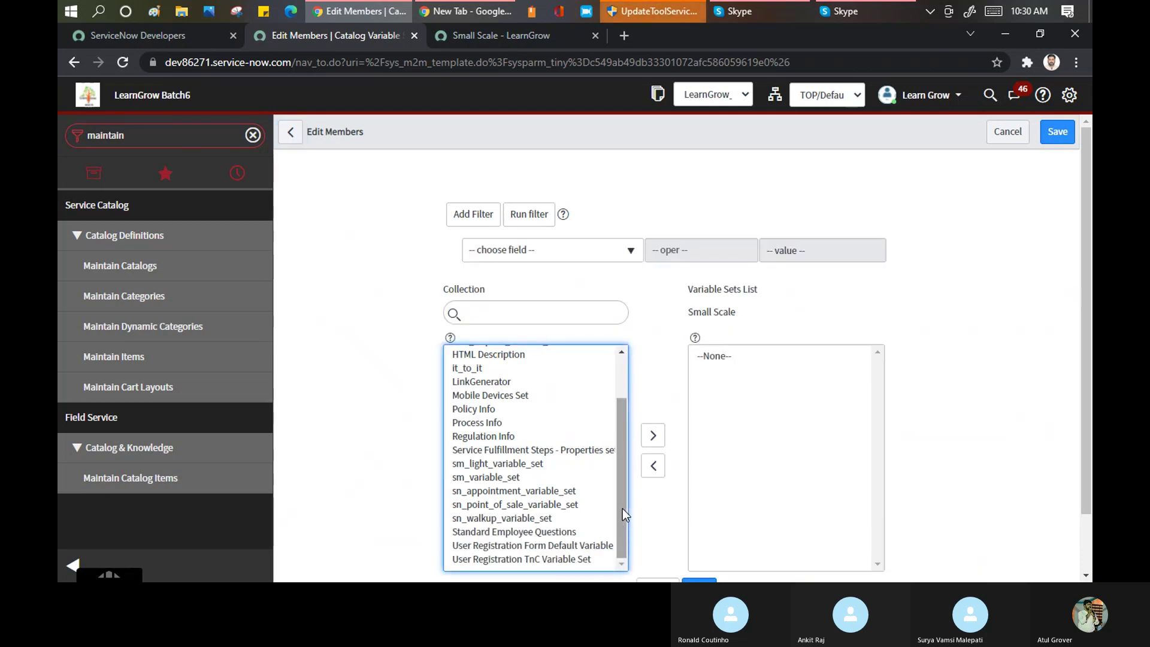
{"action": "left_click_drag", "start_coordinate": [623, 520], "coordinate": [617, 440]}
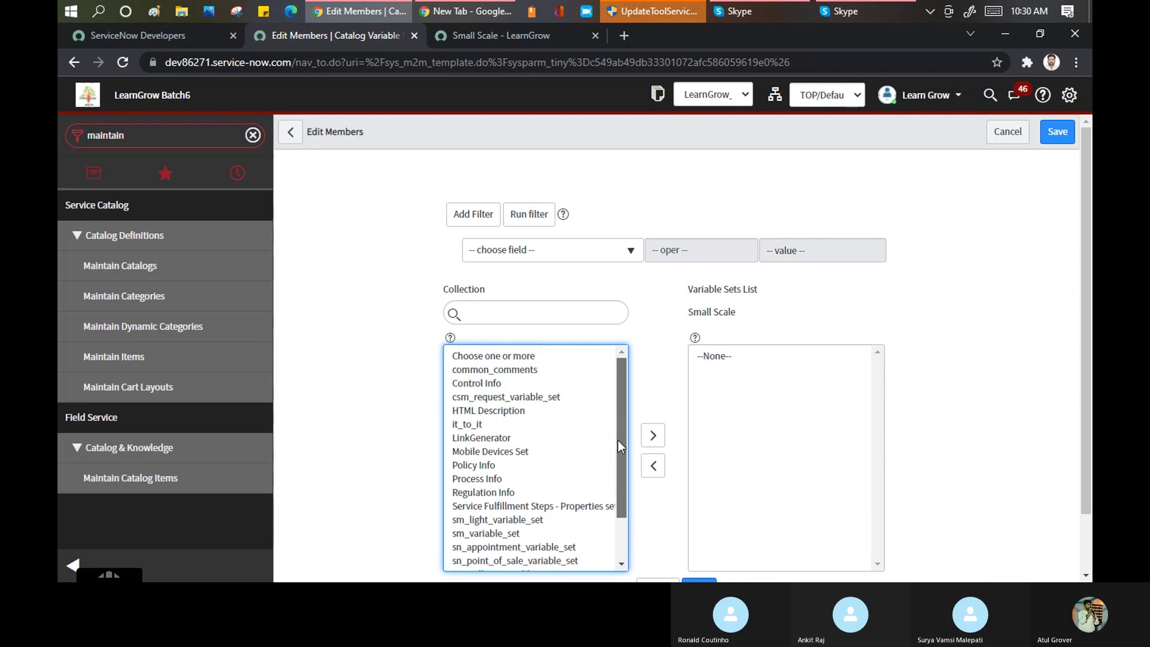
- Assign the variable sets Choose one or more, it_to_it, Process Info and Regulation Info to Small Scale and save the membership
{"action": "left_click", "coordinate": [479, 354]}
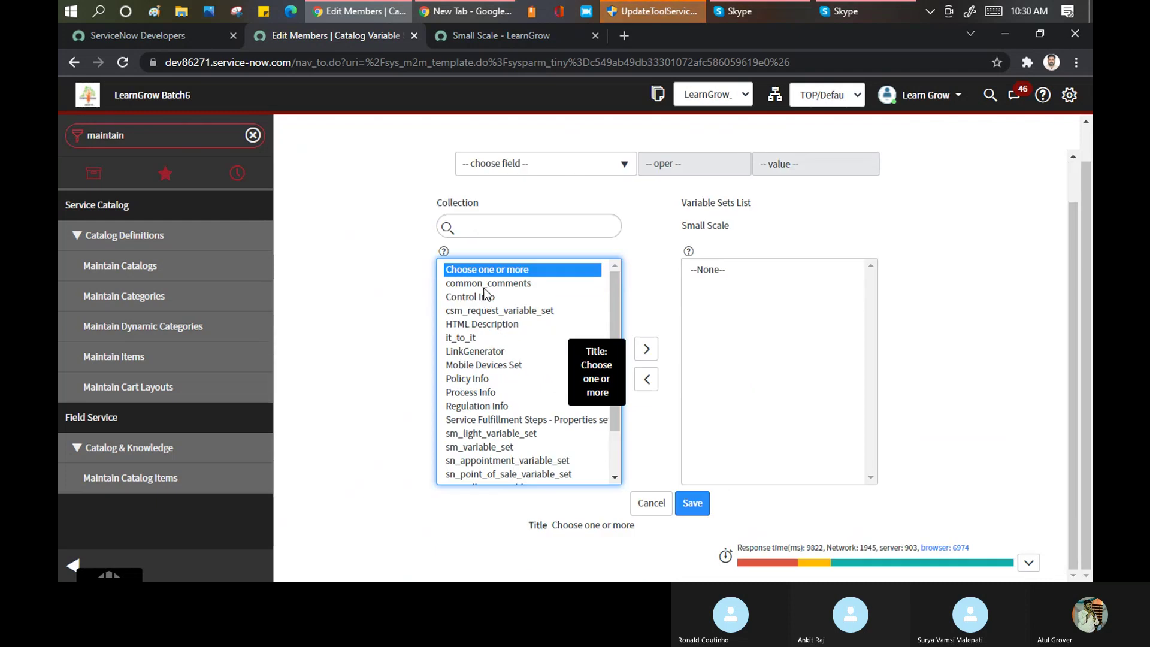
{"action": "left_click", "coordinate": [653, 349]}
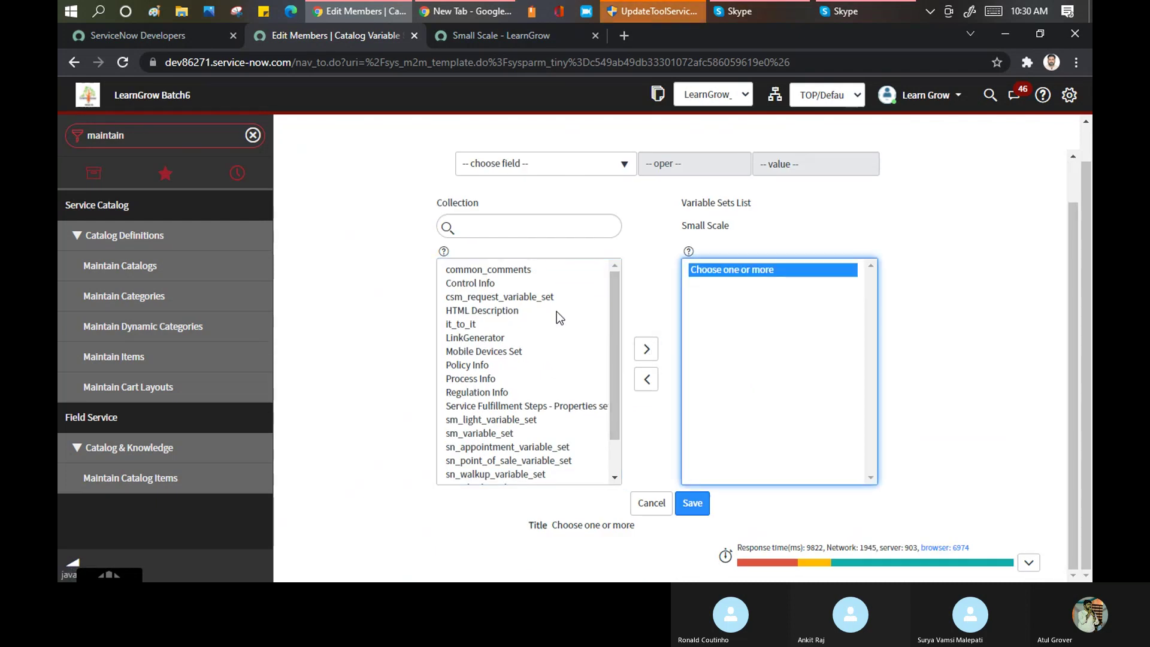
{"action": "left_click", "coordinate": [463, 324]}
{"action": "left_click", "coordinate": [647, 349]}
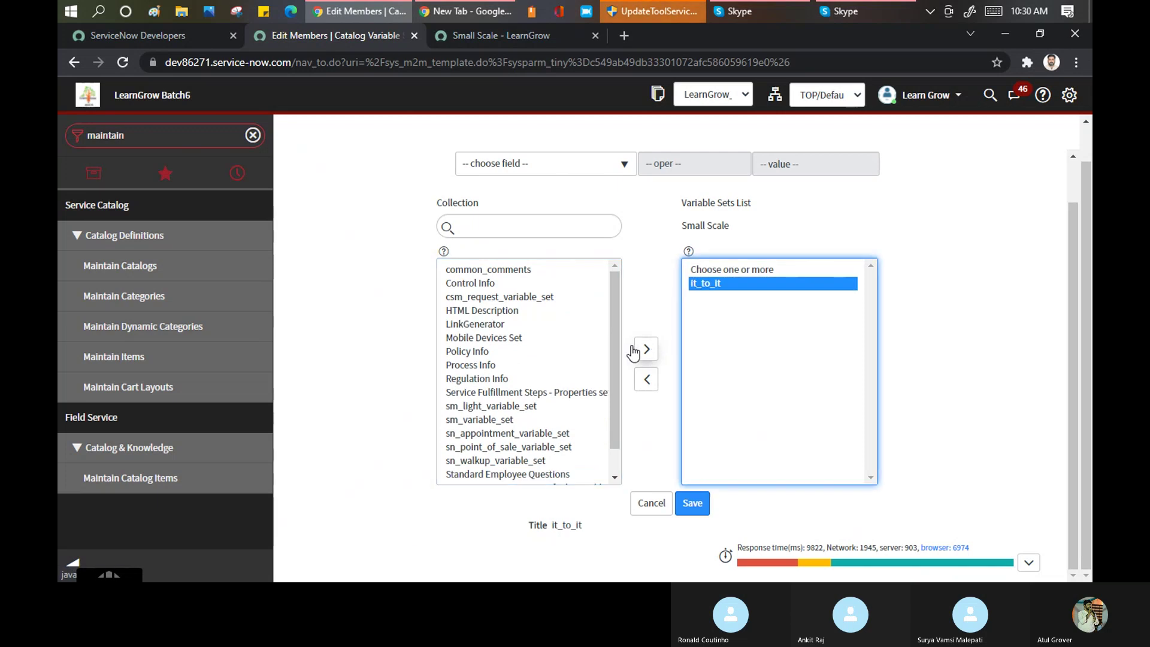
{"action": "left_click", "coordinate": [448, 380]}
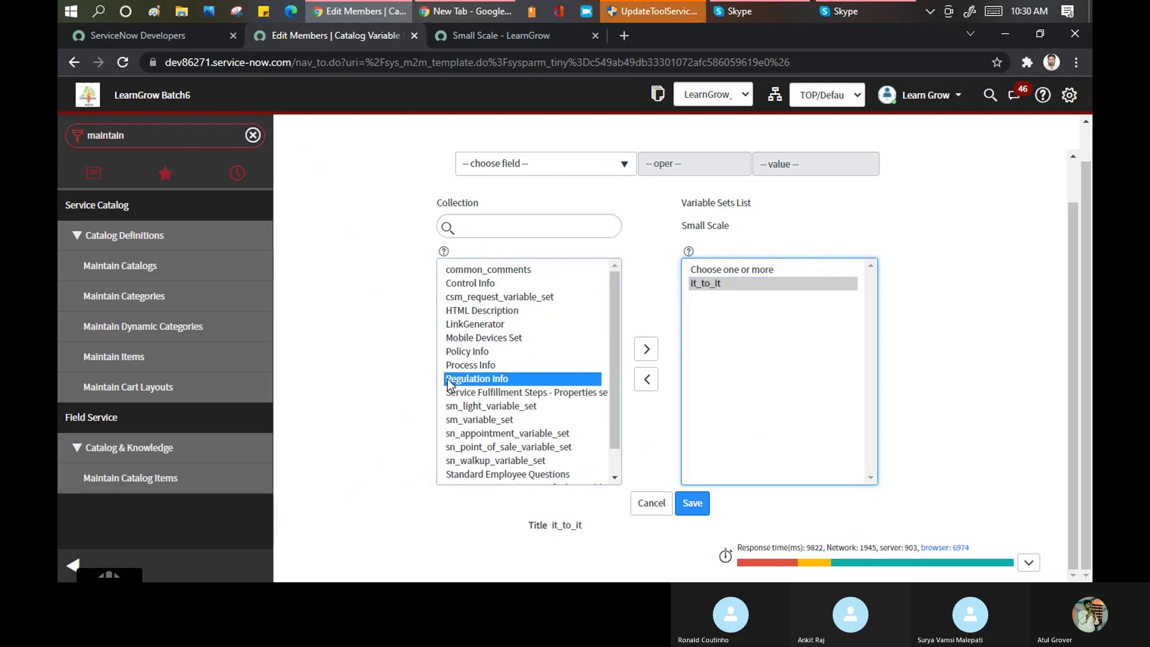
{"action": "left_click", "coordinate": [479, 366], "text": "ctrl"}
{"action": "left_click", "coordinate": [646, 350]}
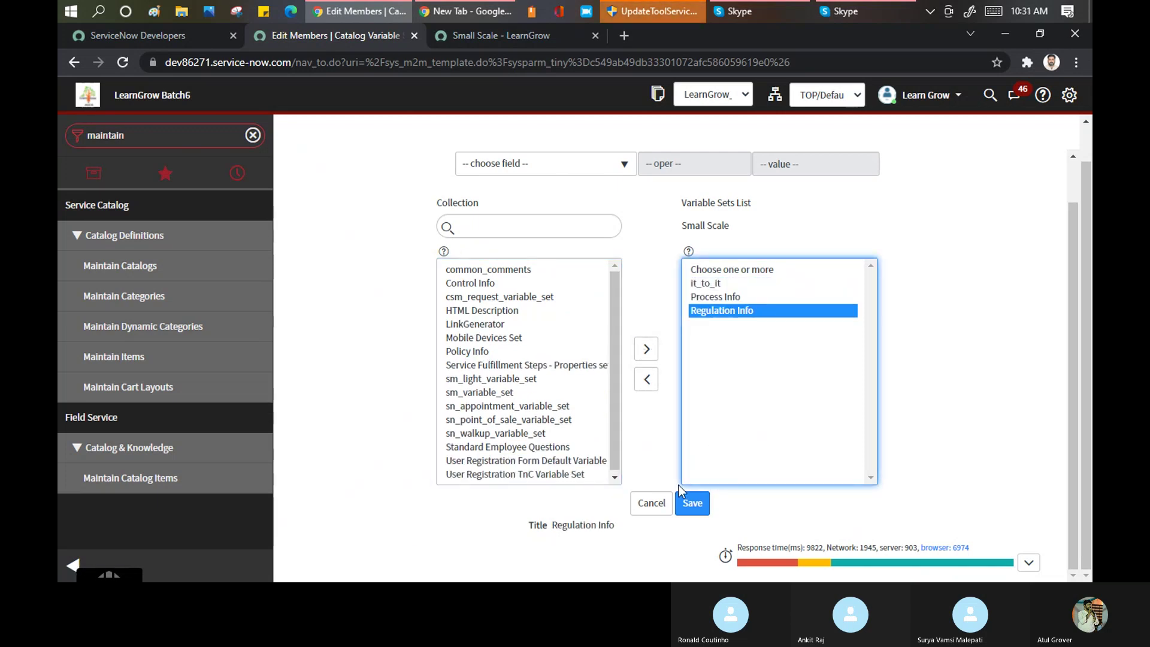
{"action": "left_click", "coordinate": [693, 505]}
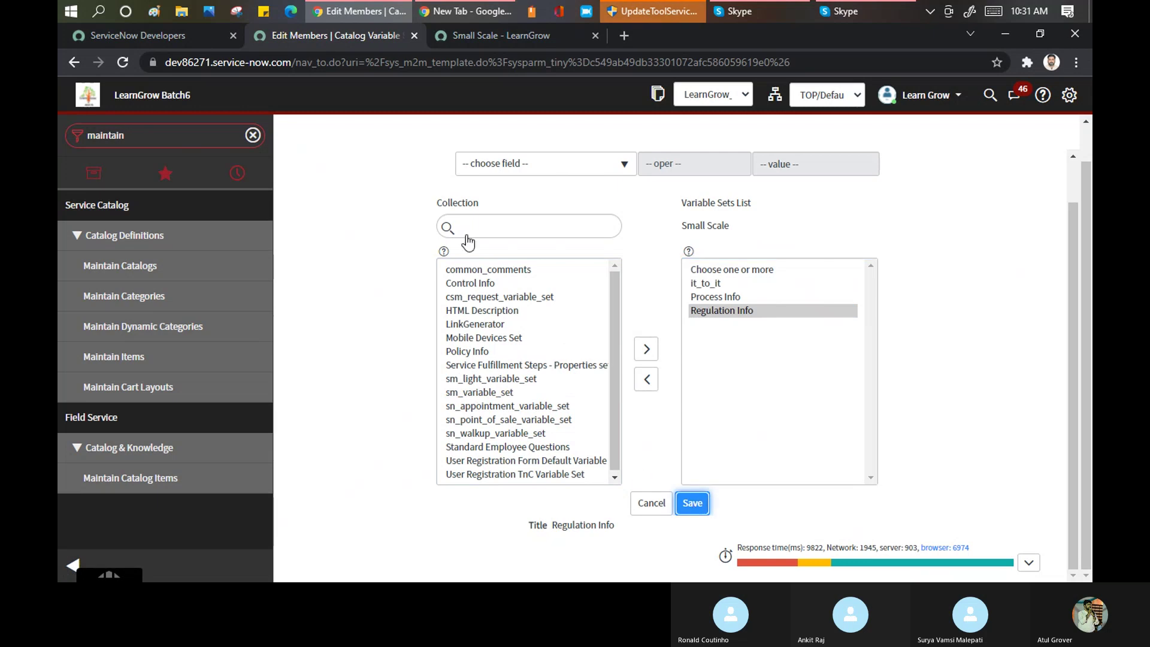
- Reload the Small Scale portal page, accepting the loss of the unsaved answer
{"action": "left_click", "coordinate": [522, 34]}
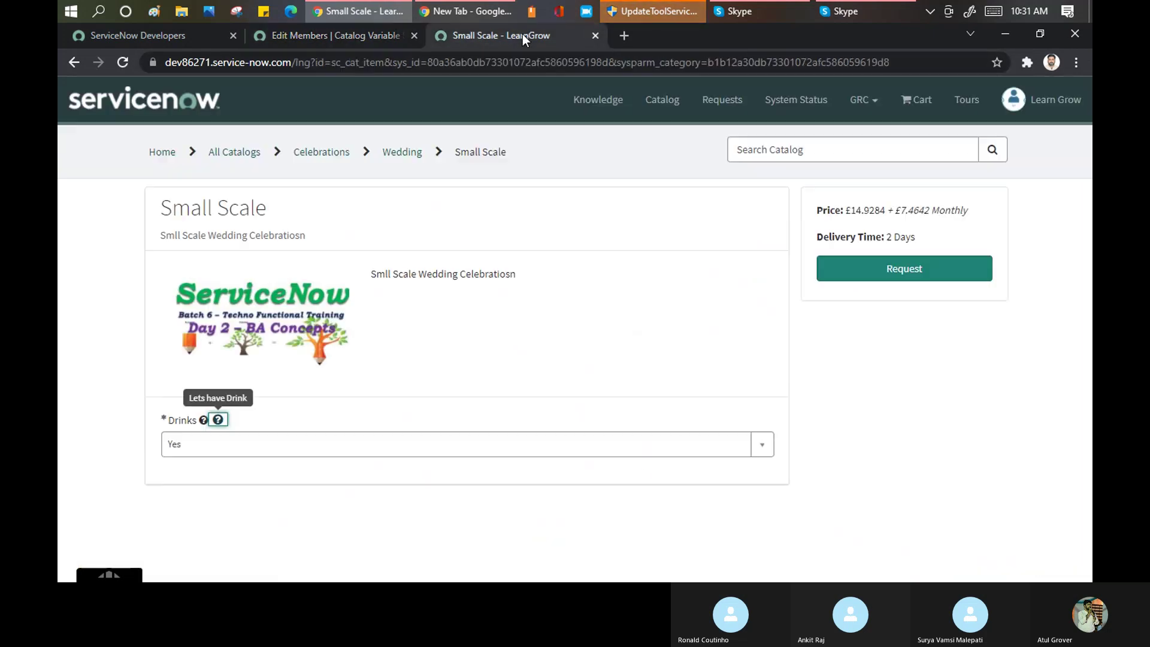
{"action": "left_click", "coordinate": [532, 53]}
{"action": "left_click", "coordinate": [532, 53]}
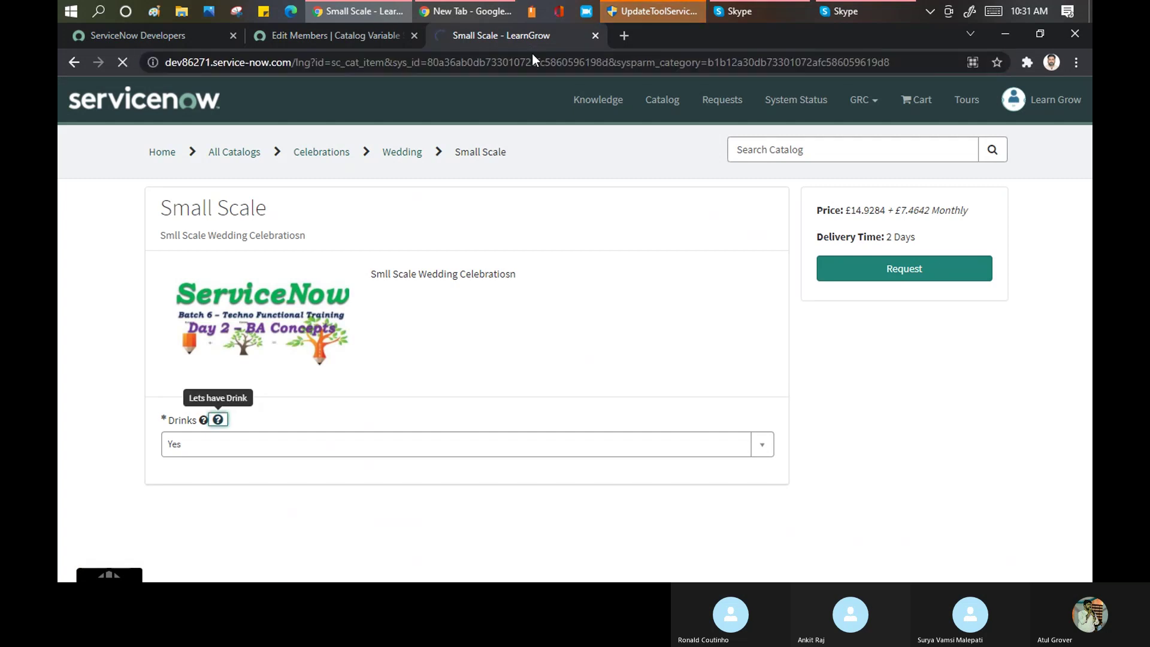
{"action": "key", "text": "Return"}
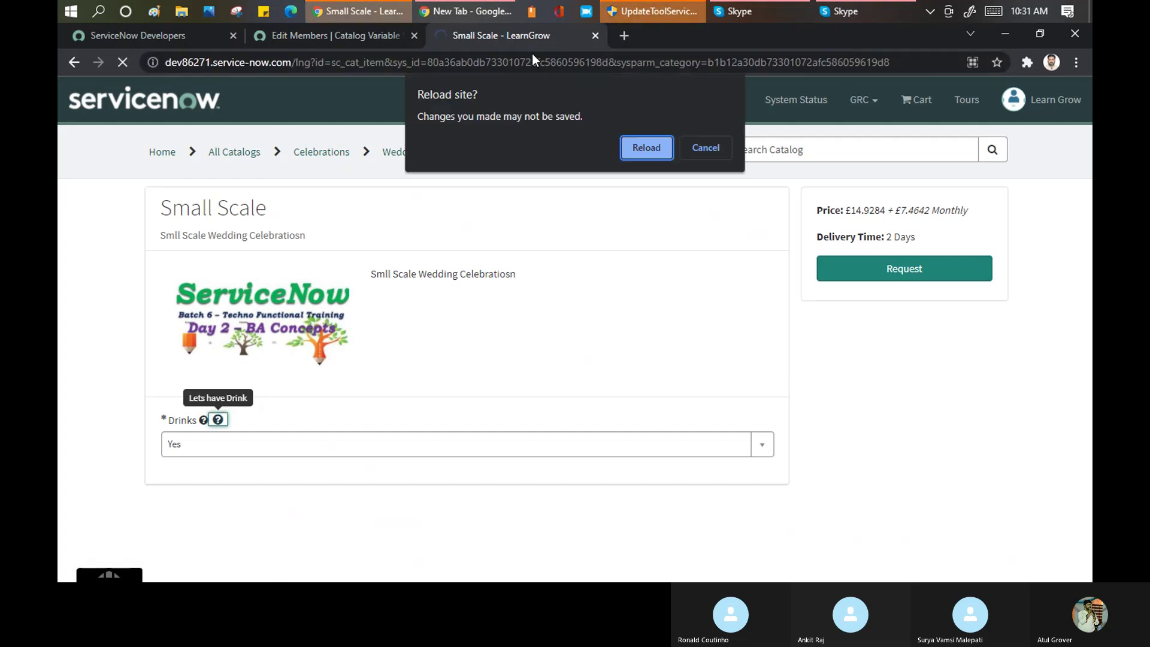
{"action": "left_click", "coordinate": [648, 147]}
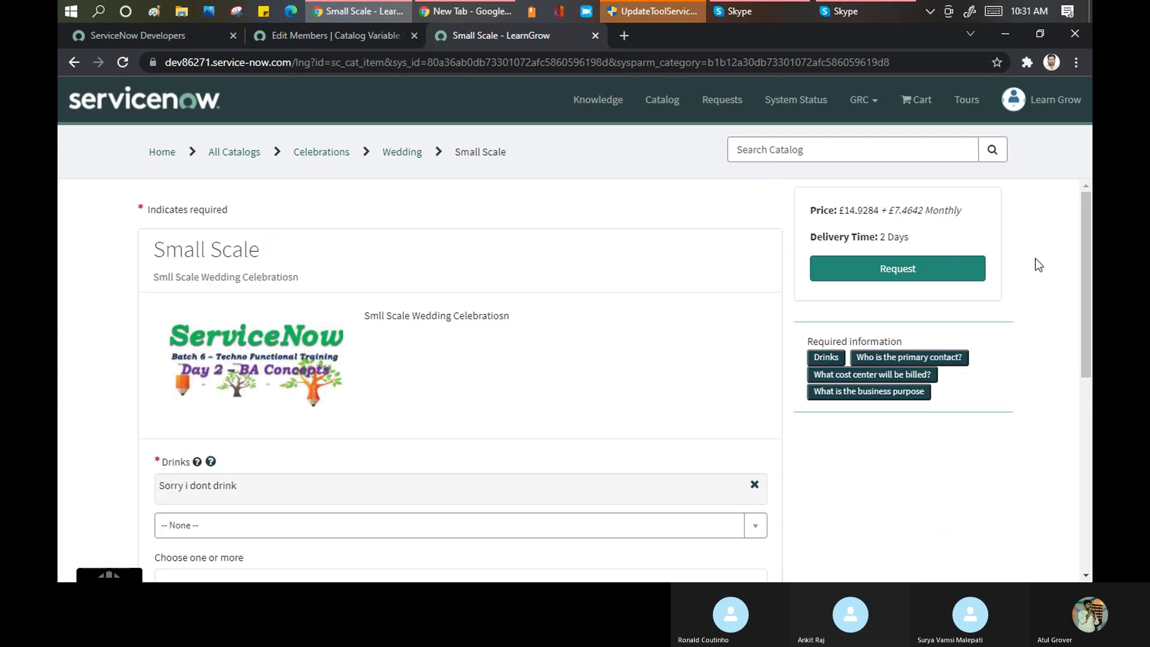
- Examine the questions from the assigned variable sets on the Small Scale portal page, including the resource table
{"action": "left_click_drag", "start_coordinate": [1088, 256], "coordinate": [1090, 413]}
{"action": "scroll", "coordinate": [320, 268], "scroll_direction": "up", "scroll_amount": 2}
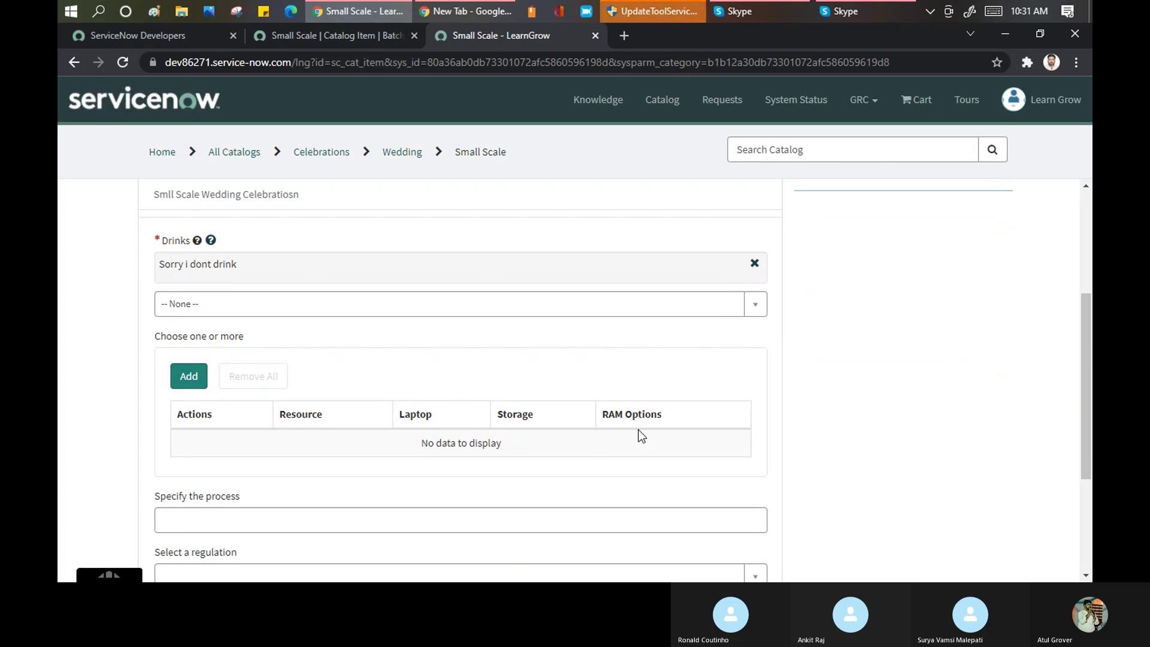
{"action": "left_click_drag", "start_coordinate": [1086, 367], "coordinate": [1088, 438]}
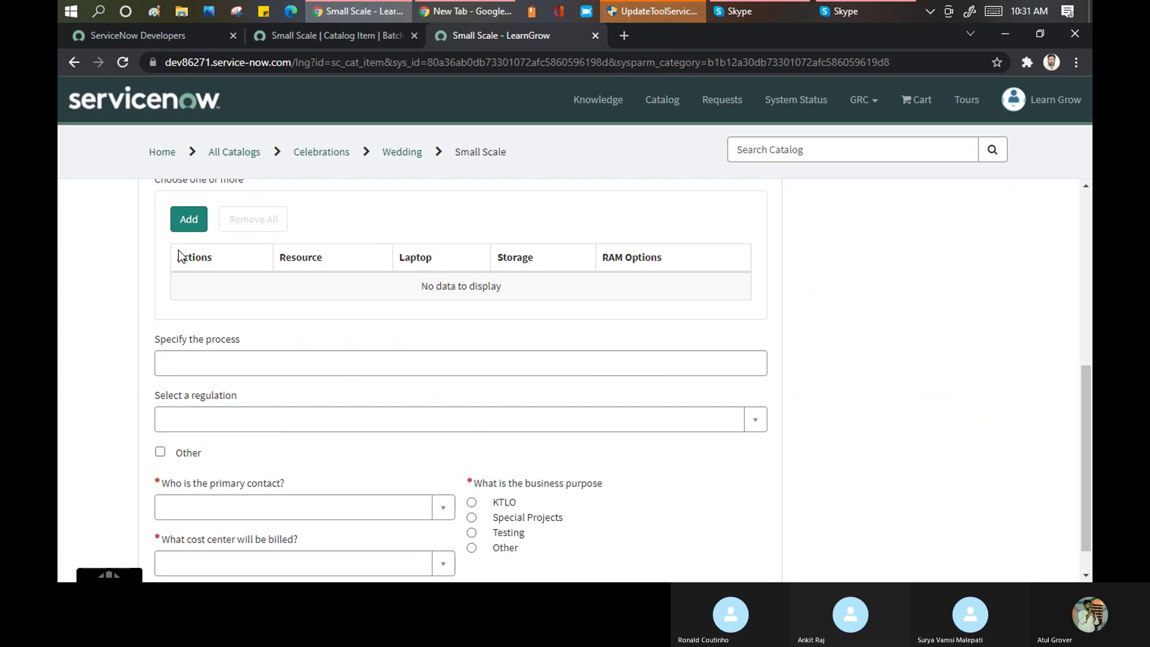
{"action": "left_click_drag", "start_coordinate": [160, 252], "coordinate": [426, 286]}
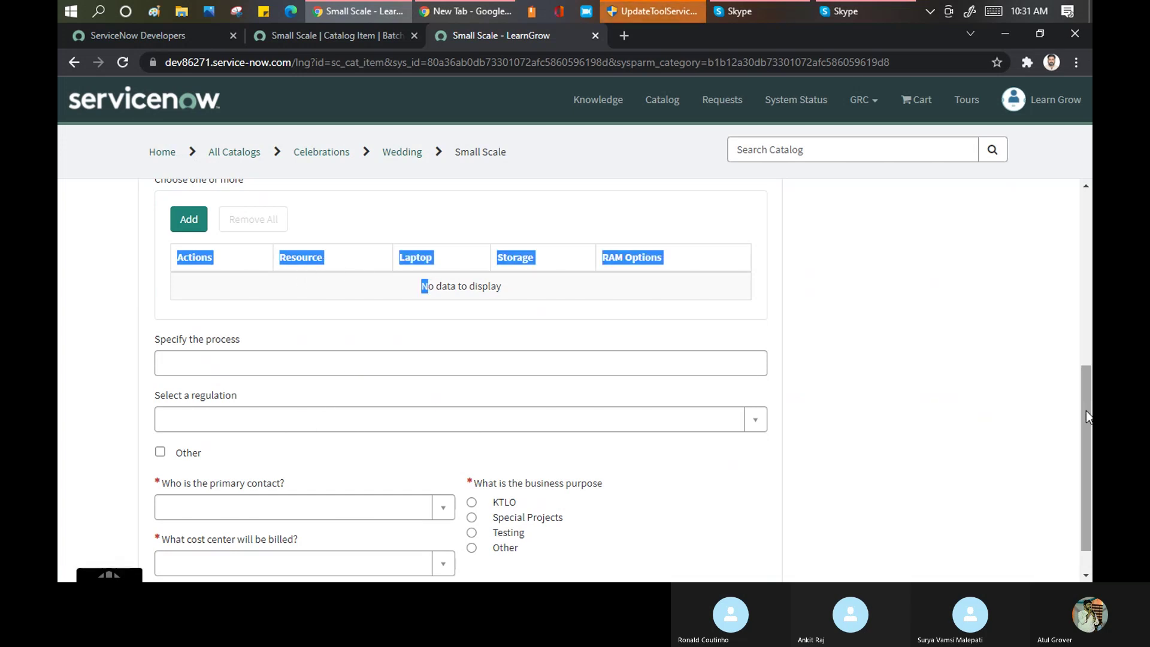
{"action": "left_click_drag", "start_coordinate": [1085, 411], "coordinate": [1090, 291]}
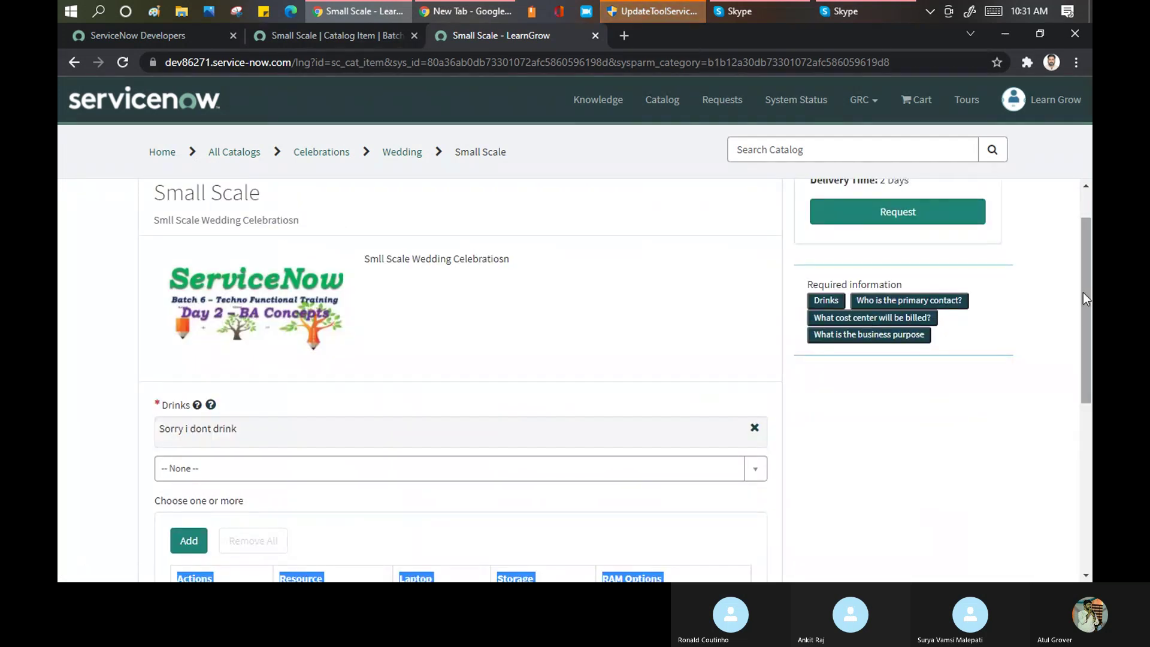
{"action": "left_click_drag", "start_coordinate": [1084, 292], "coordinate": [1086, 459]}
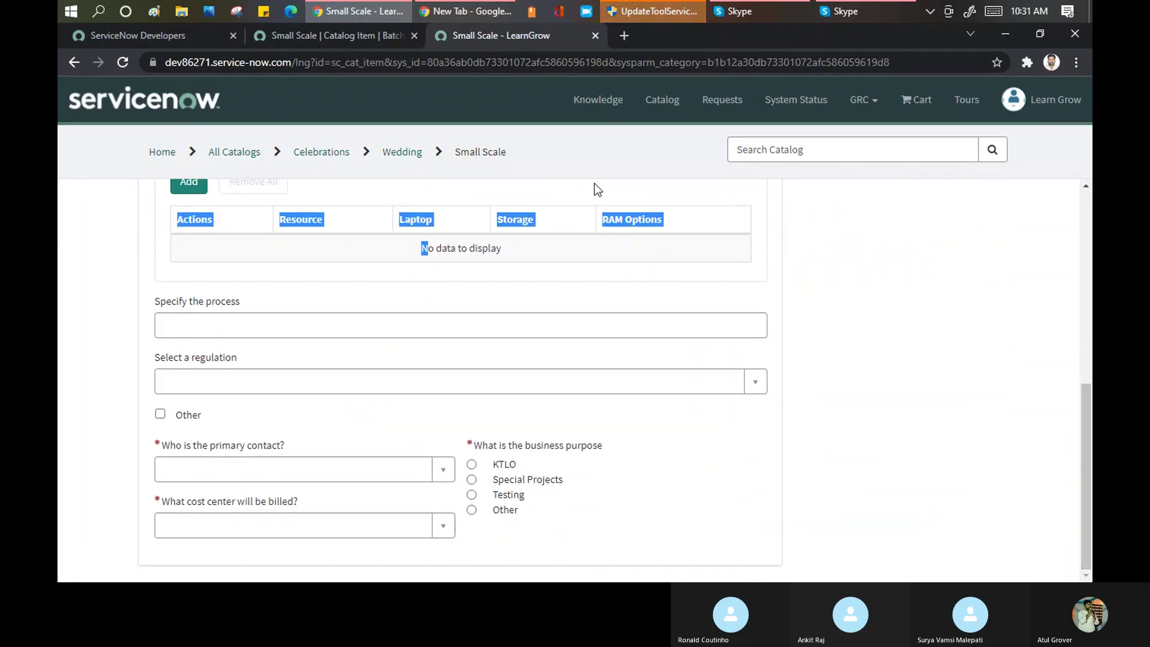
- Filter the navigator by "variable se", open the Variable Sets list in a separate tab and review the sets assigned to Small Scale
{"action": "left_click", "coordinate": [304, 29]}
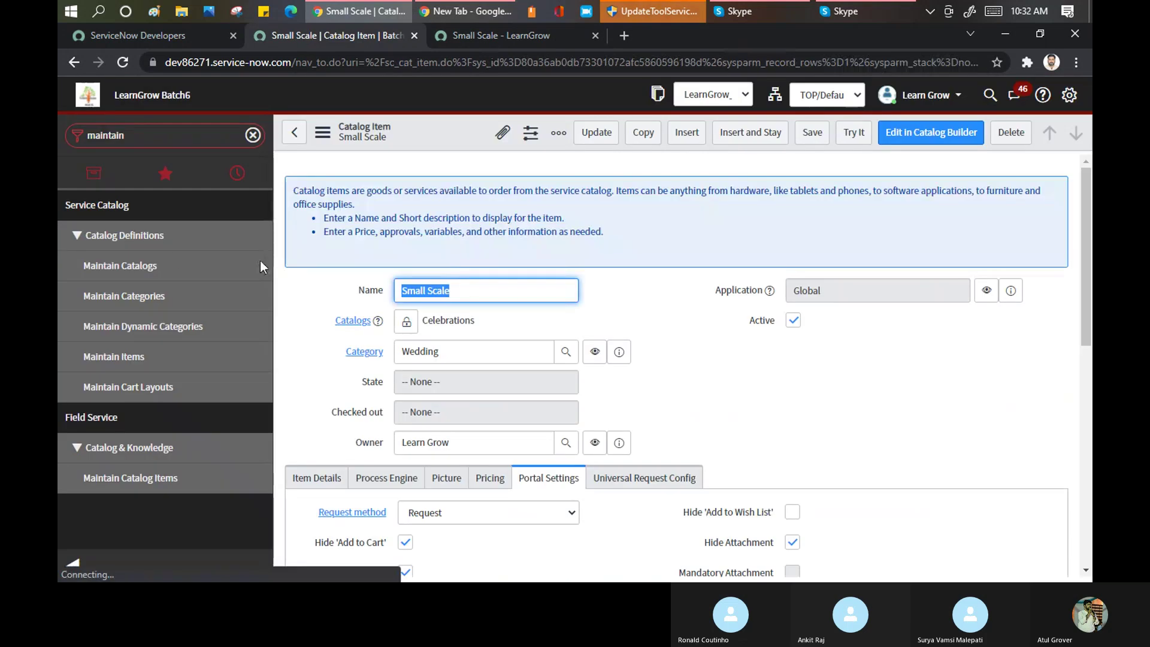
{"action": "left_click", "coordinate": [150, 131]}
{"action": "type", "text": "variable se"}
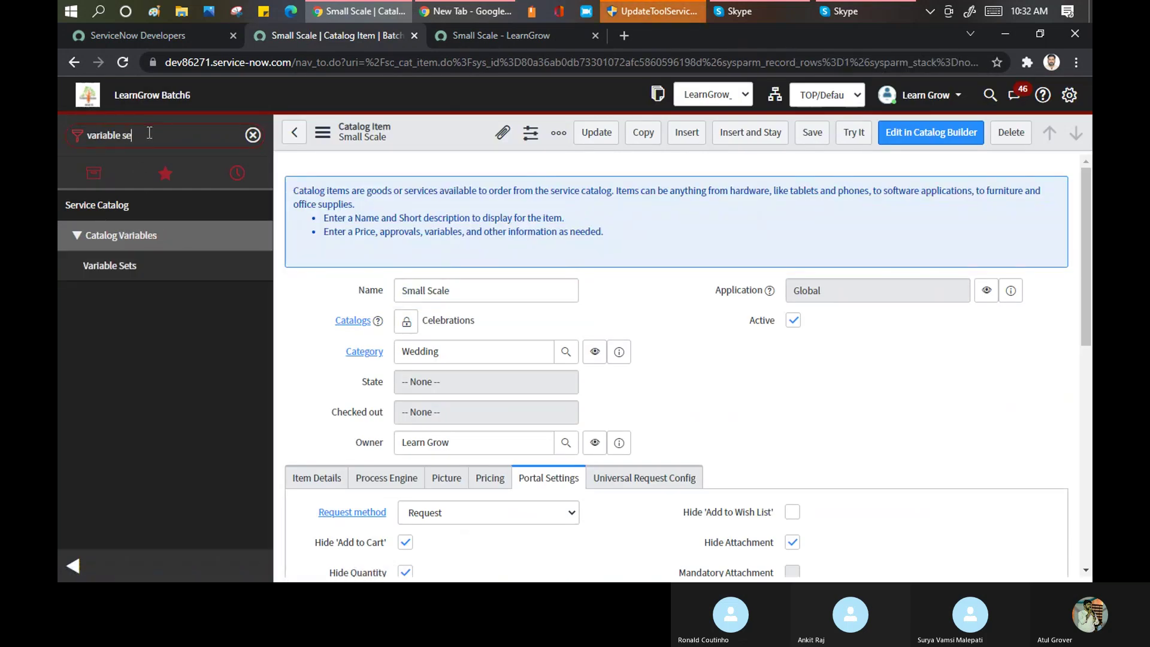
{"action": "middle_click", "coordinate": [128, 268]}
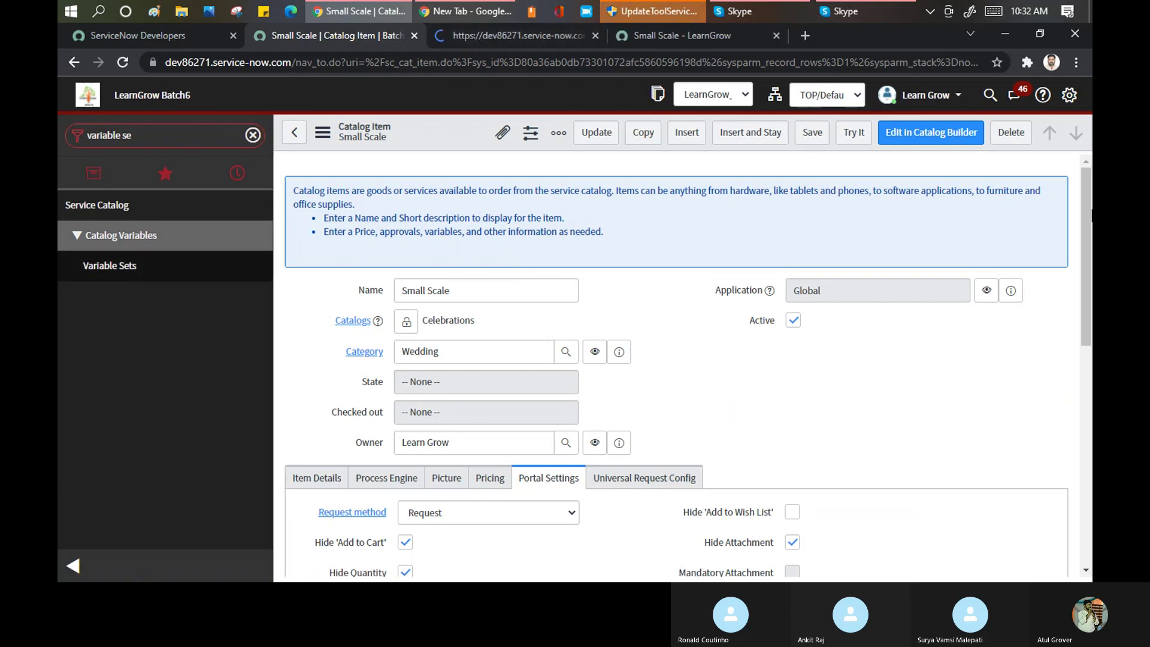
{"action": "left_click_drag", "start_coordinate": [1088, 214], "coordinate": [1087, 414]}
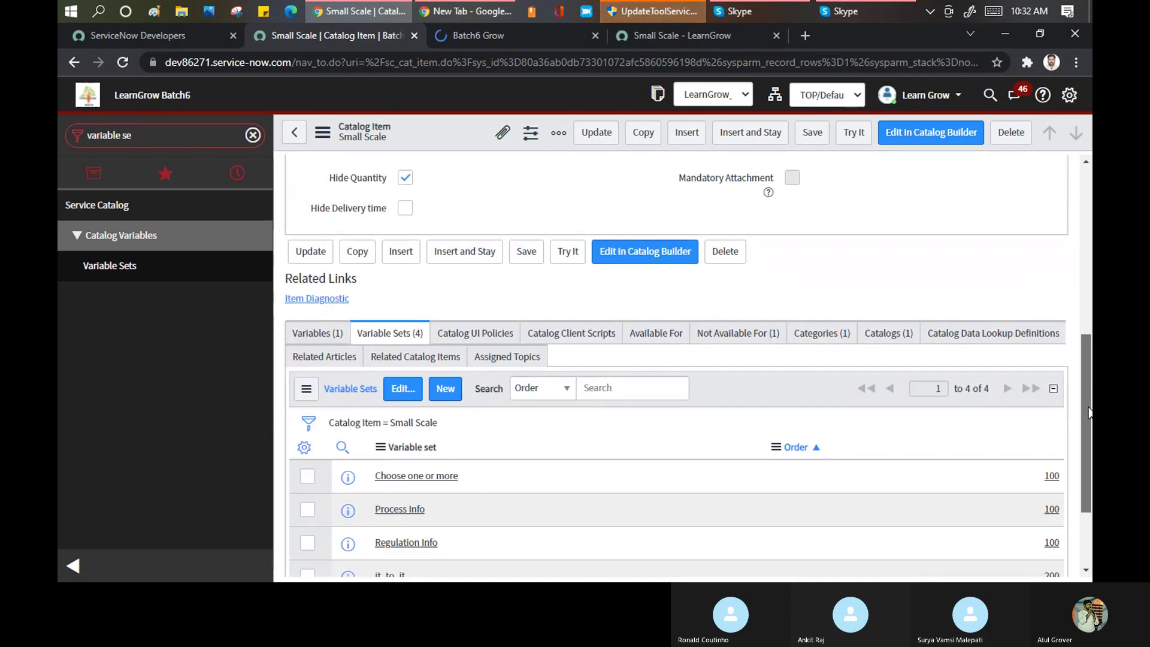
{"action": "scroll", "coordinate": [413, 499], "scroll_direction": "down", "scroll_amount": 2}
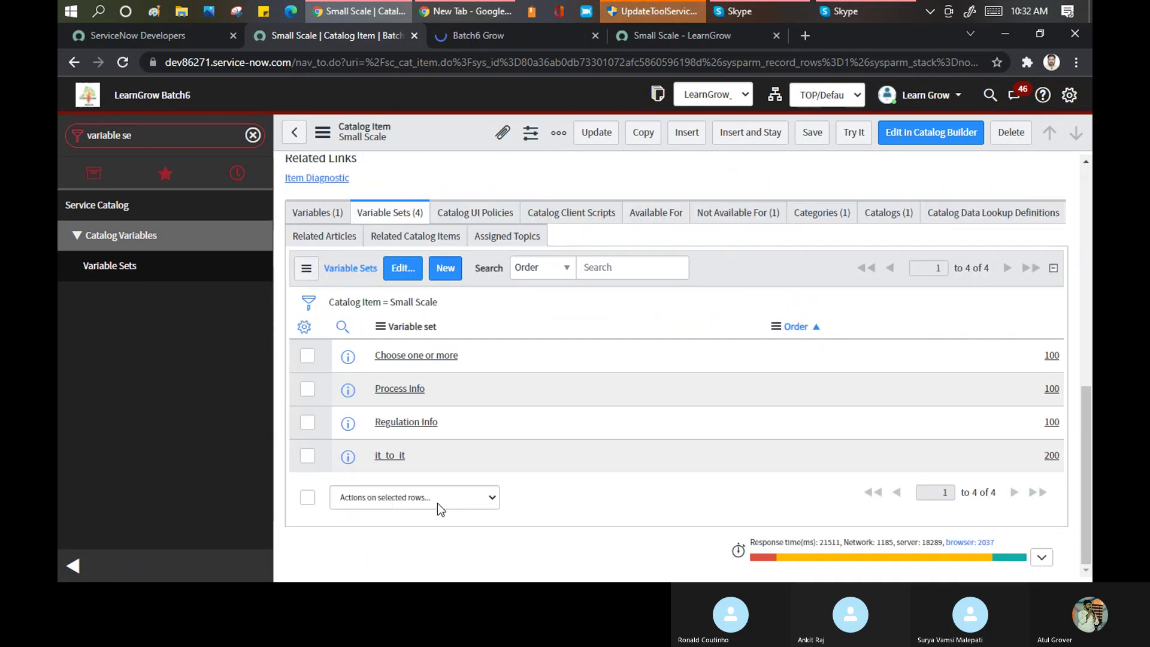
{"action": "left_click", "coordinate": [496, 35]}
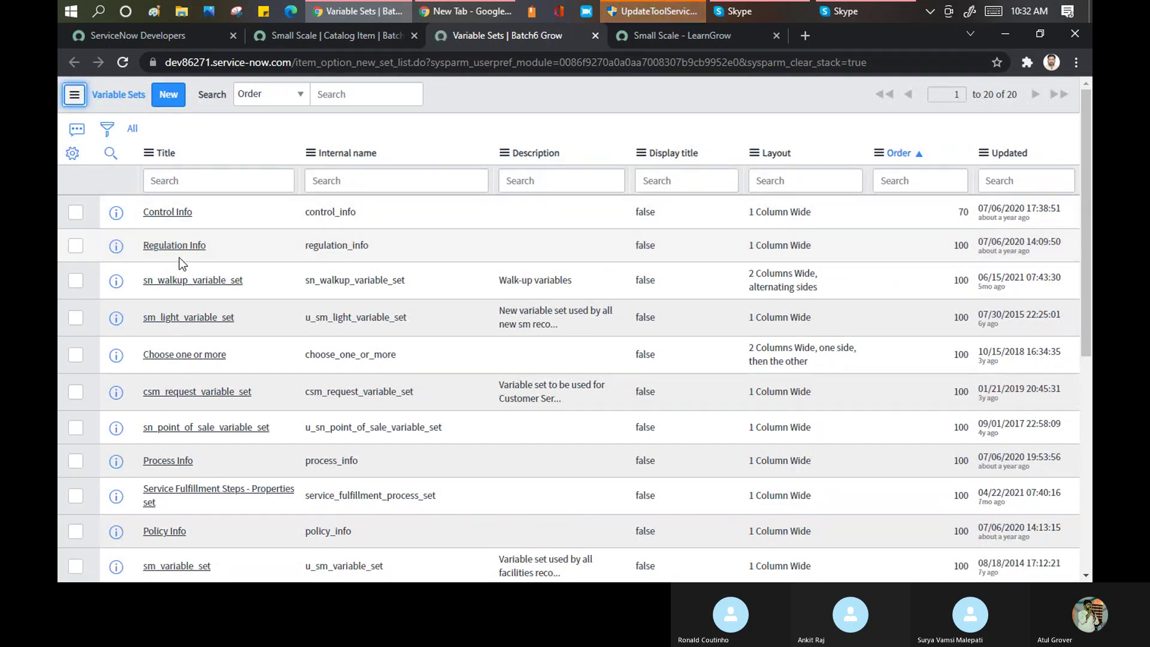
- Start a new single-row variable set record, view its layout options and return to the Small Scale catalog item
{"action": "left_click", "coordinate": [169, 101]}
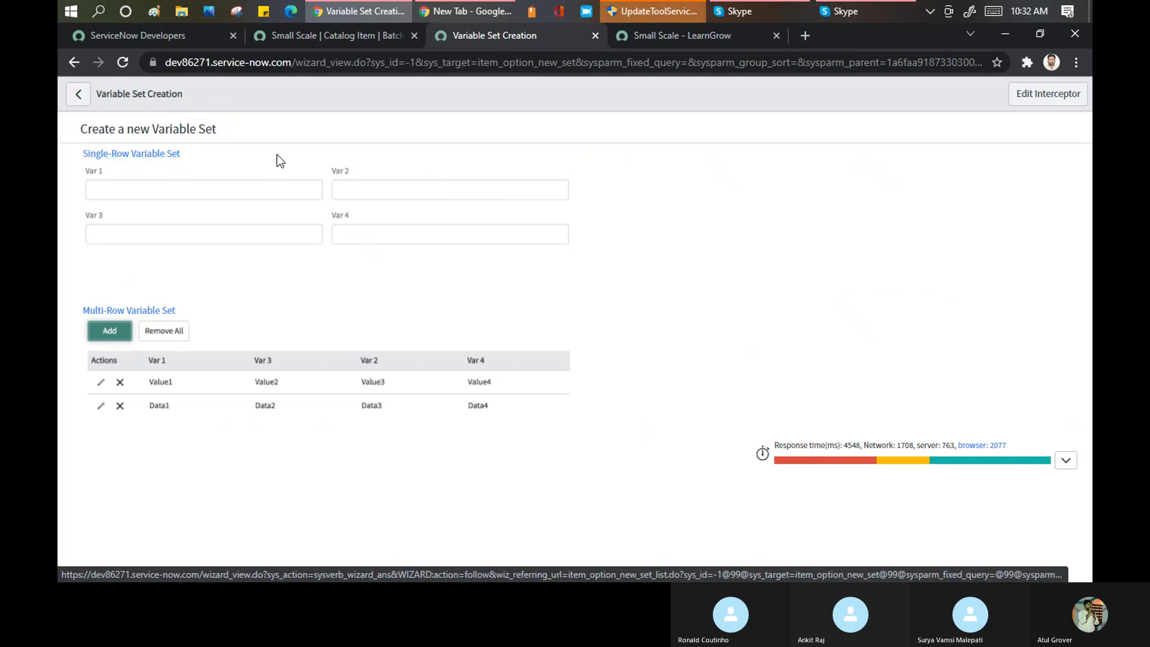
{"action": "left_click", "coordinate": [119, 156]}
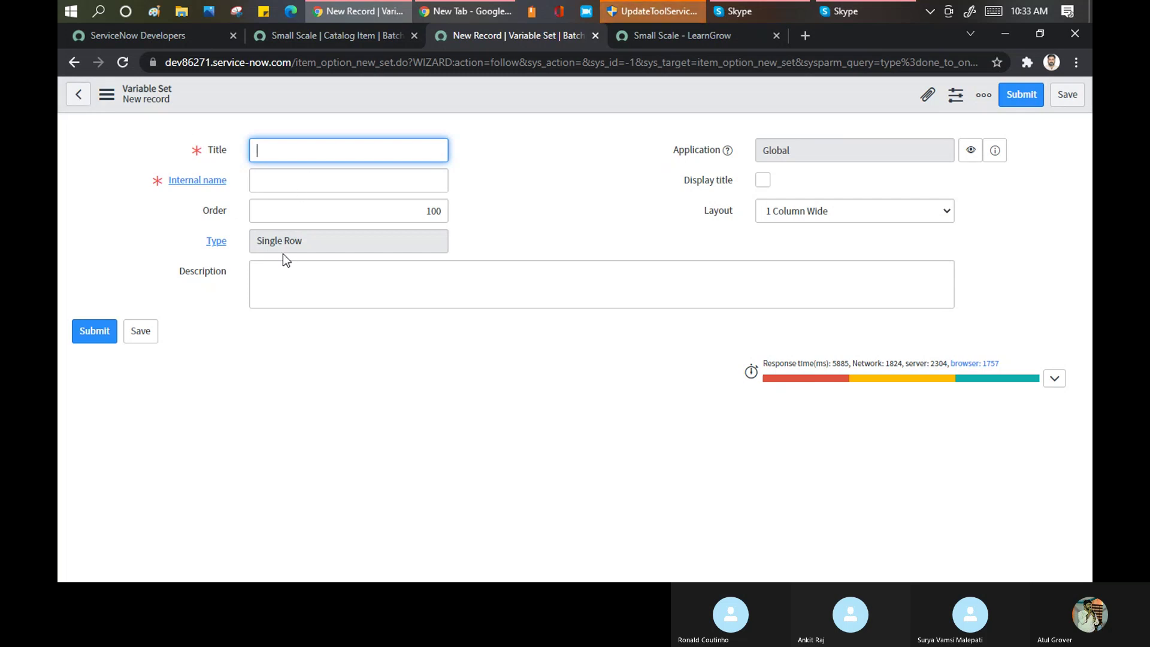
{"action": "left_click", "coordinate": [821, 220]}
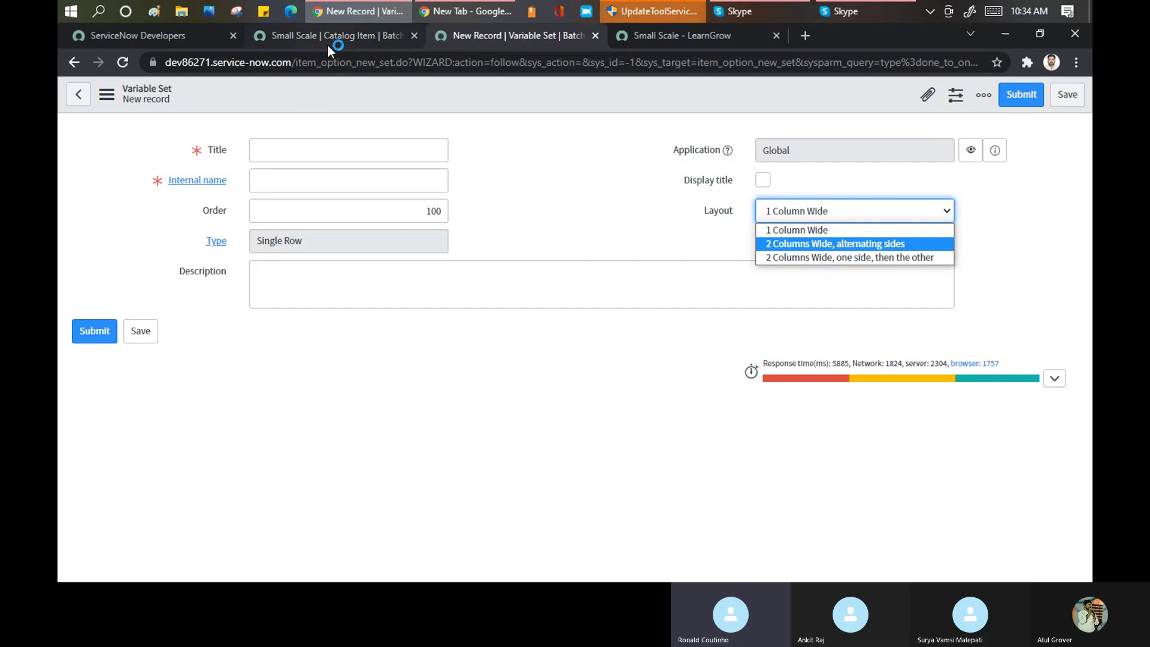
{"action": "left_click", "coordinate": [349, 36]}
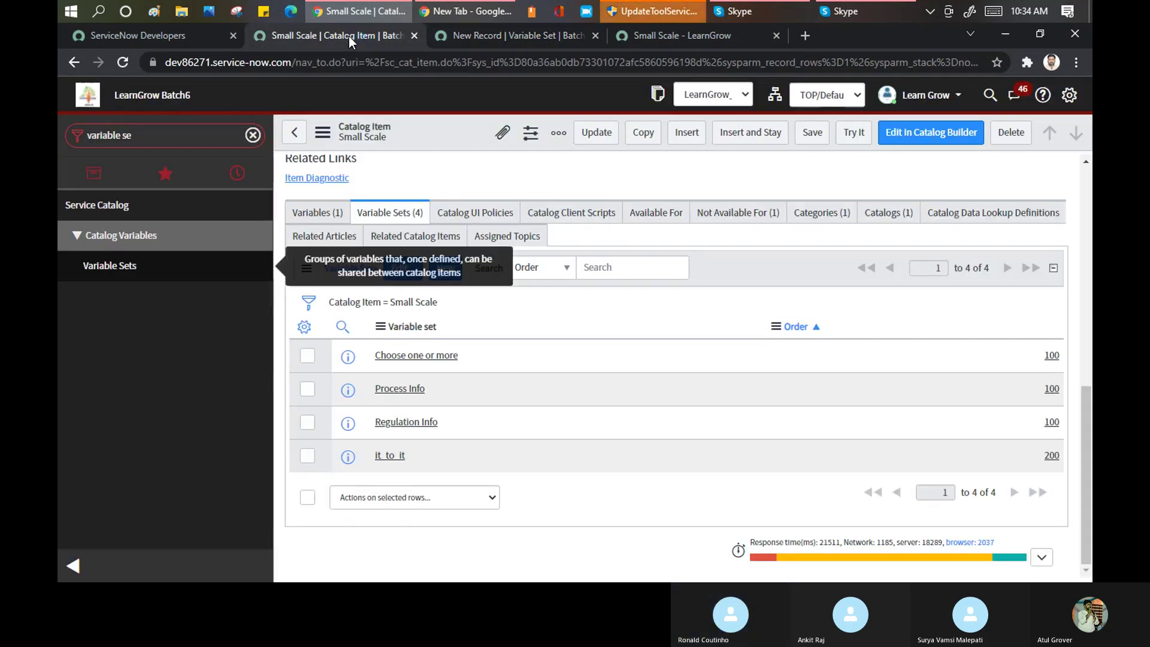
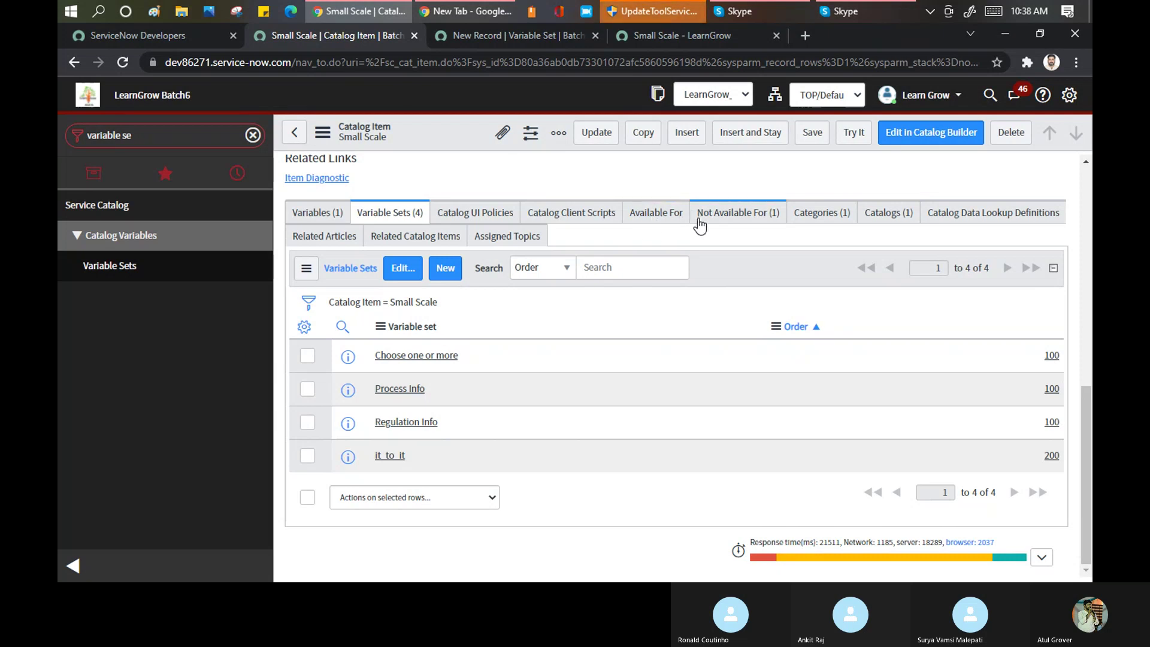
- Review the Small Scale portal page, browse the catalog by categories and view the Apple iPad 3 item's page
{"action": "left_click", "coordinate": [657, 35]}
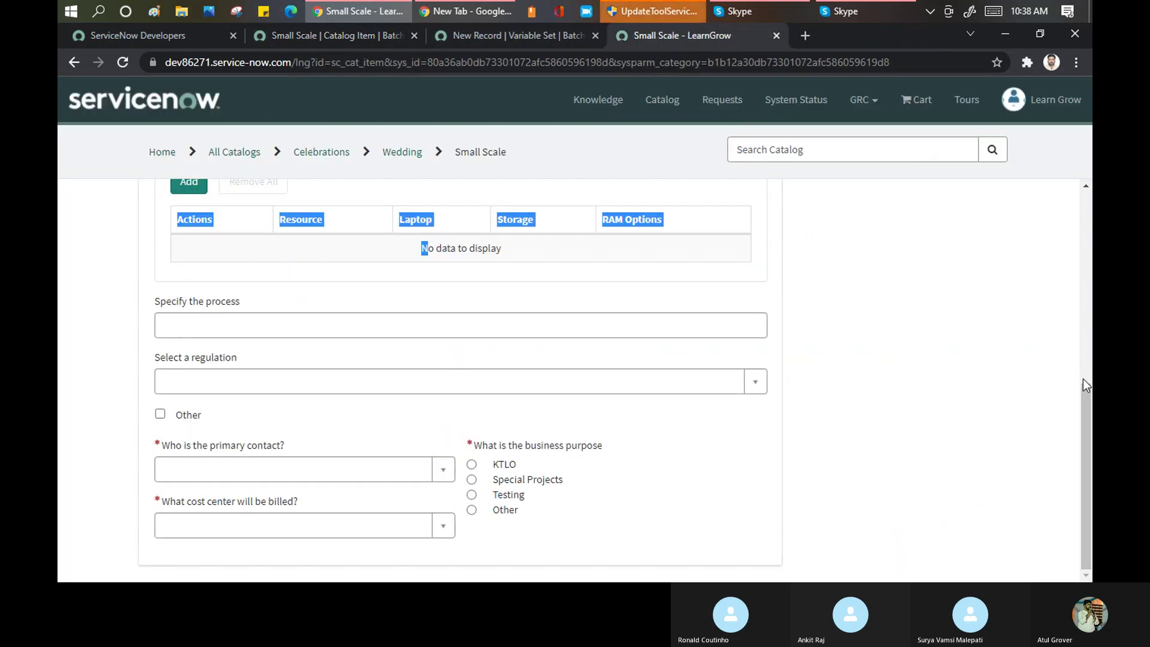
{"action": "left_click_drag", "start_coordinate": [1086, 395], "coordinate": [1087, 233]}
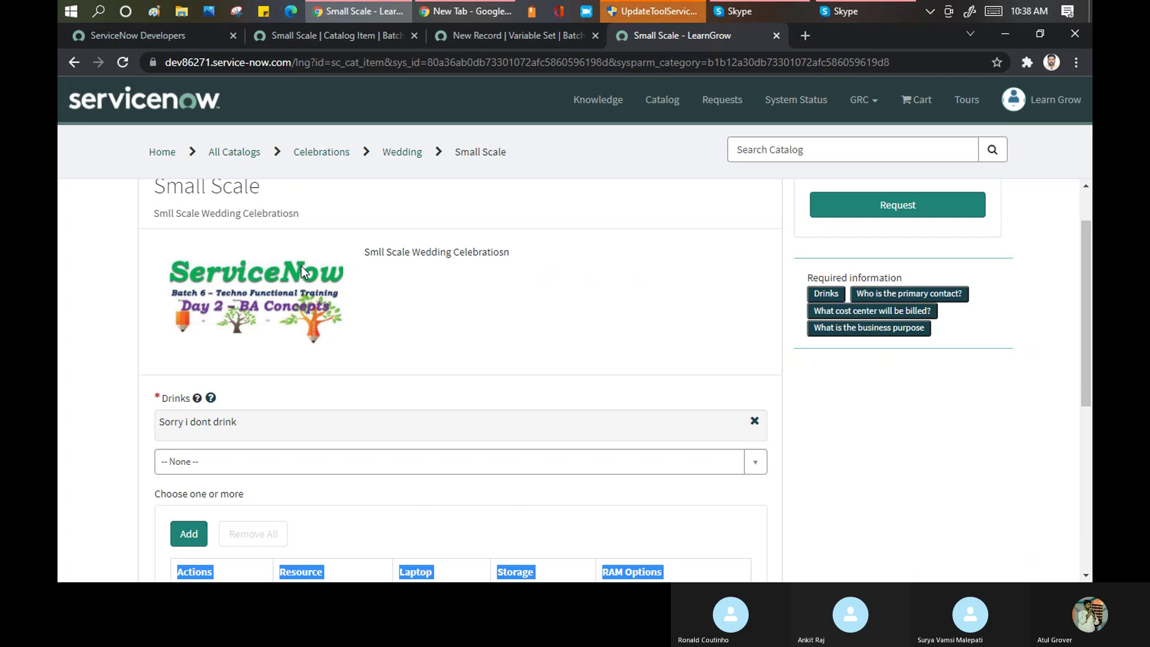
{"action": "left_click", "coordinate": [666, 109]}
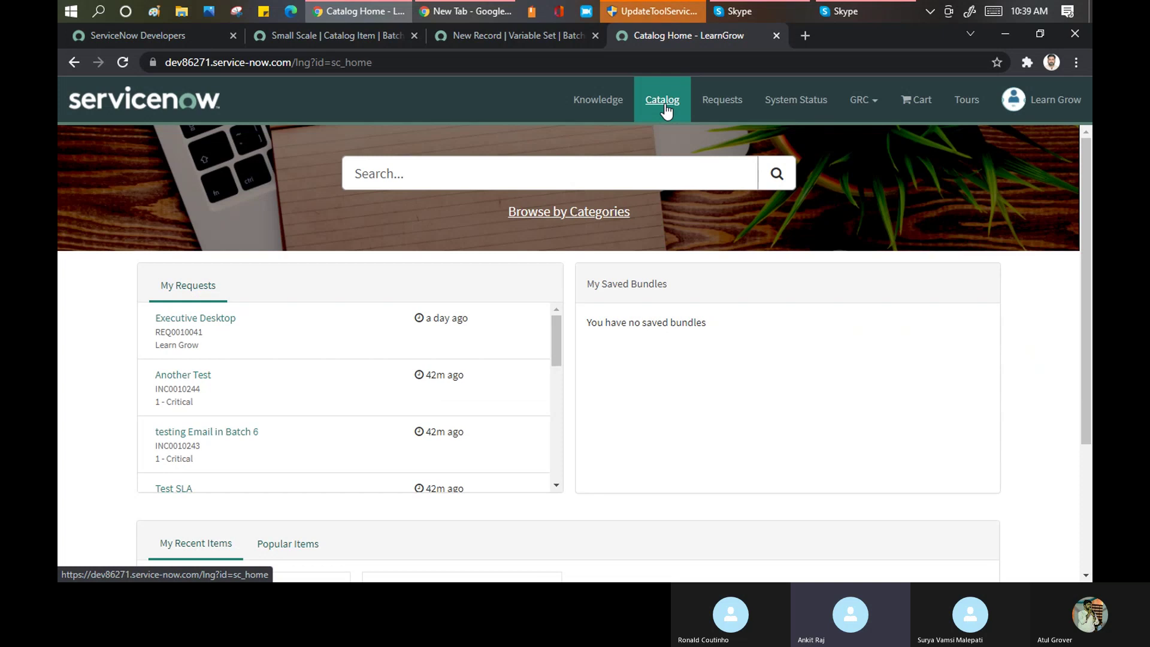
{"action": "left_click", "coordinate": [577, 213]}
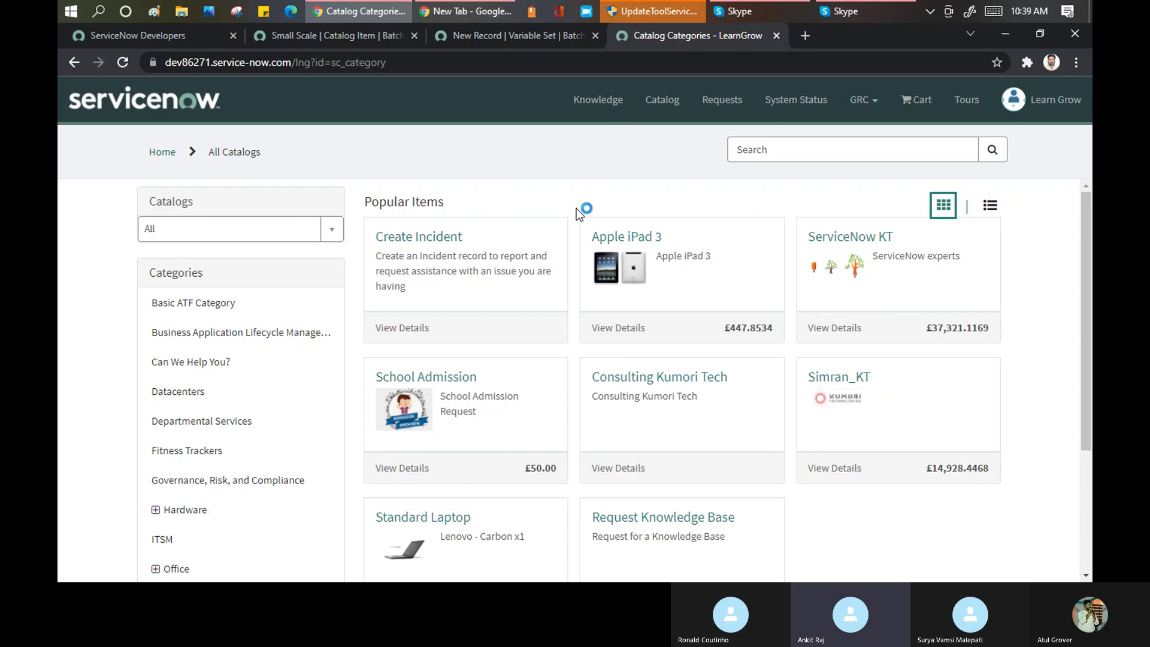
{"action": "left_click", "coordinate": [645, 242]}
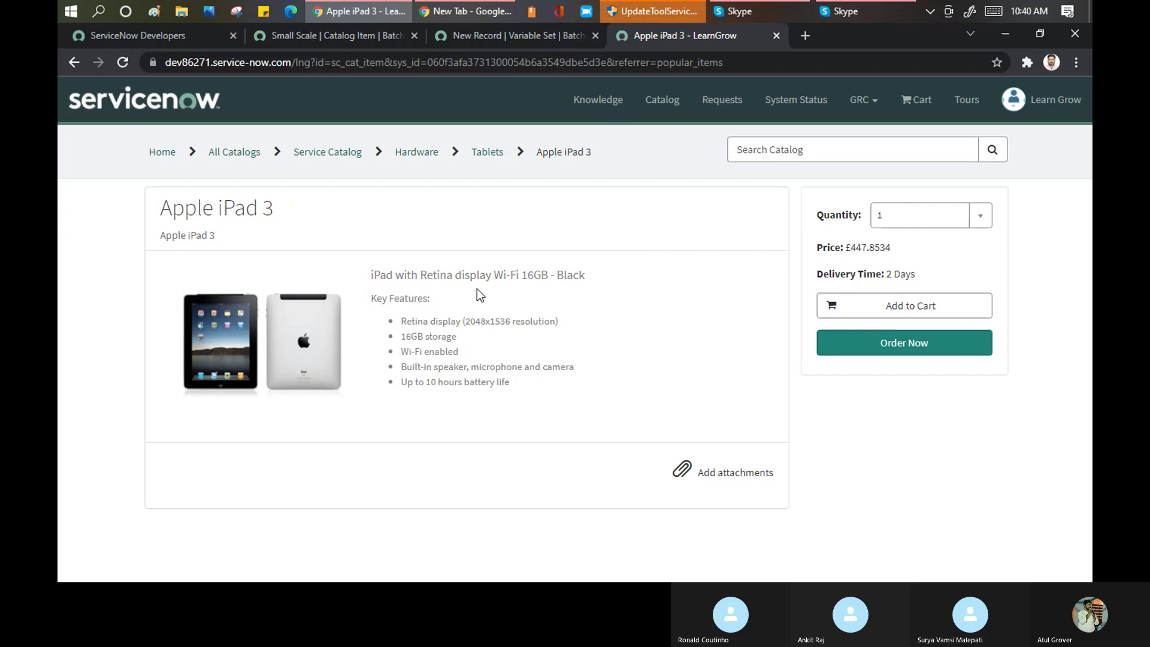
- Return to the Small Scale catalog item and compare its Available For and Not Available For lists
{"action": "left_click", "coordinate": [360, 39]}
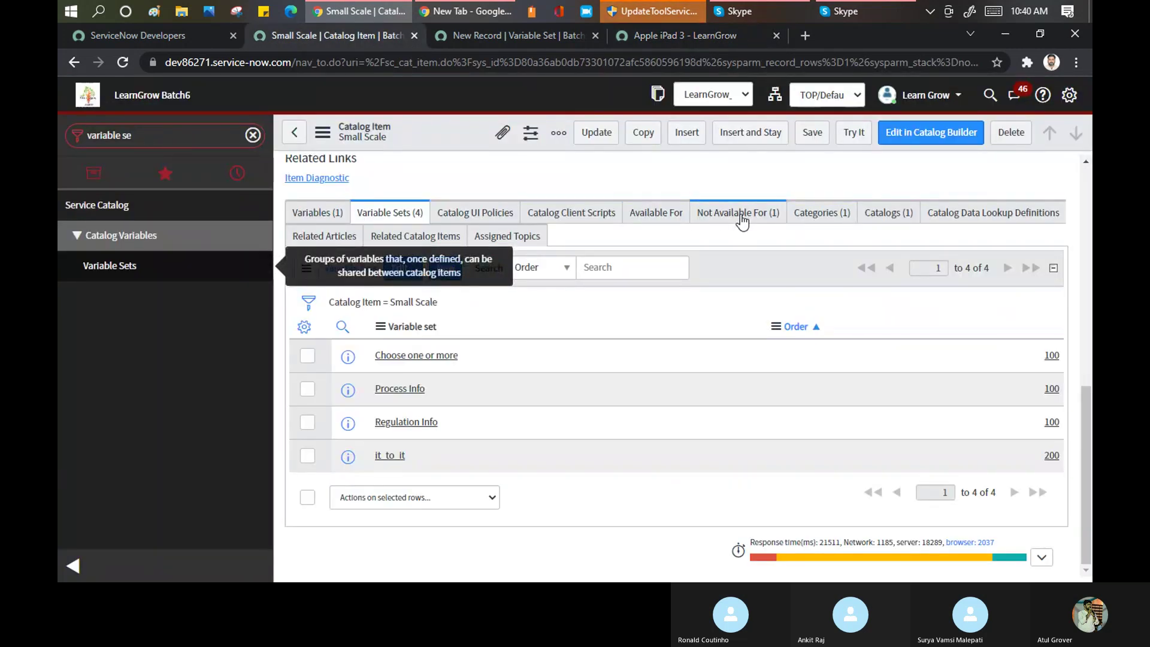
{"action": "left_click", "coordinate": [661, 219]}
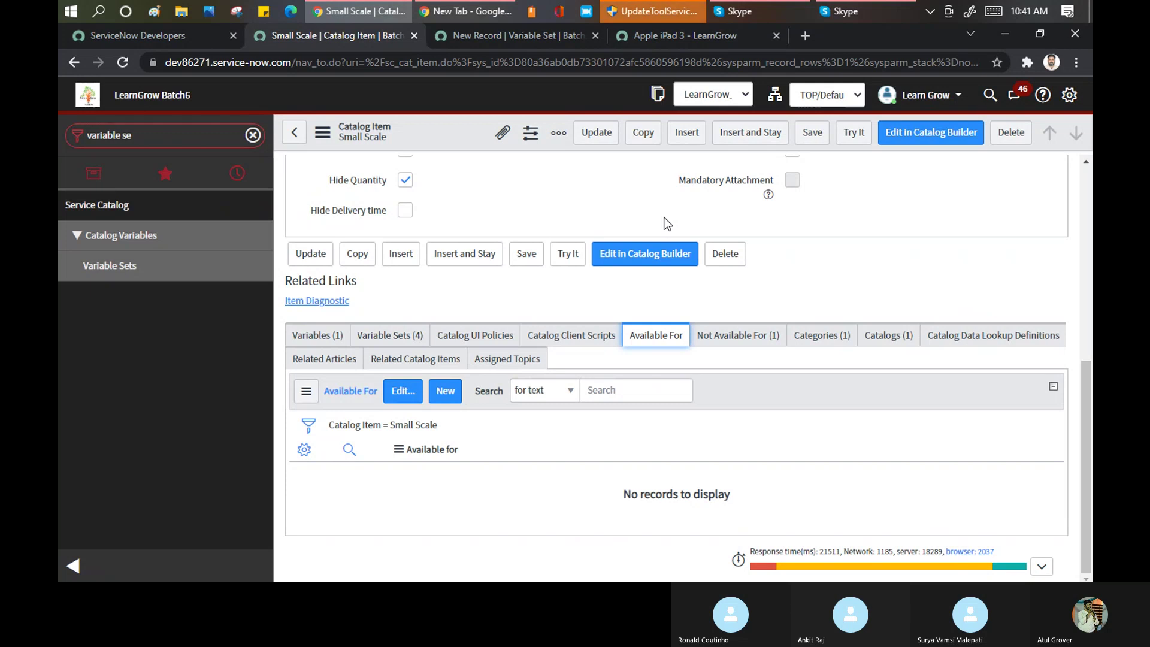
{"action": "left_click", "coordinate": [718, 342]}
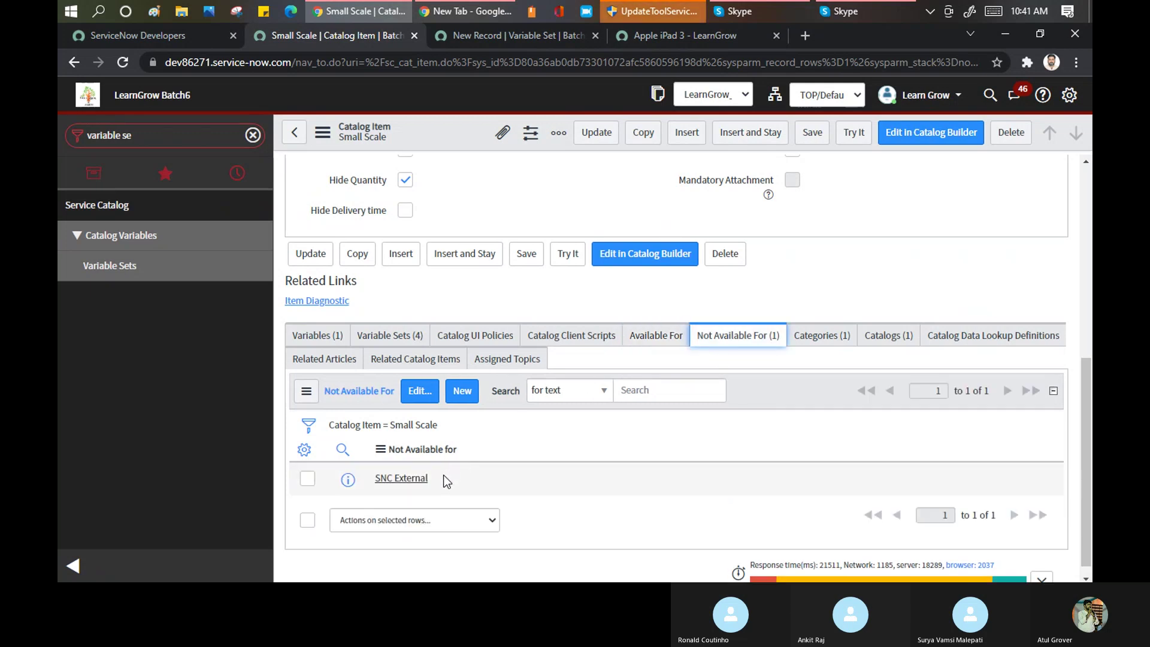
{"action": "left_click_drag", "start_coordinate": [441, 476], "coordinate": [373, 482]}
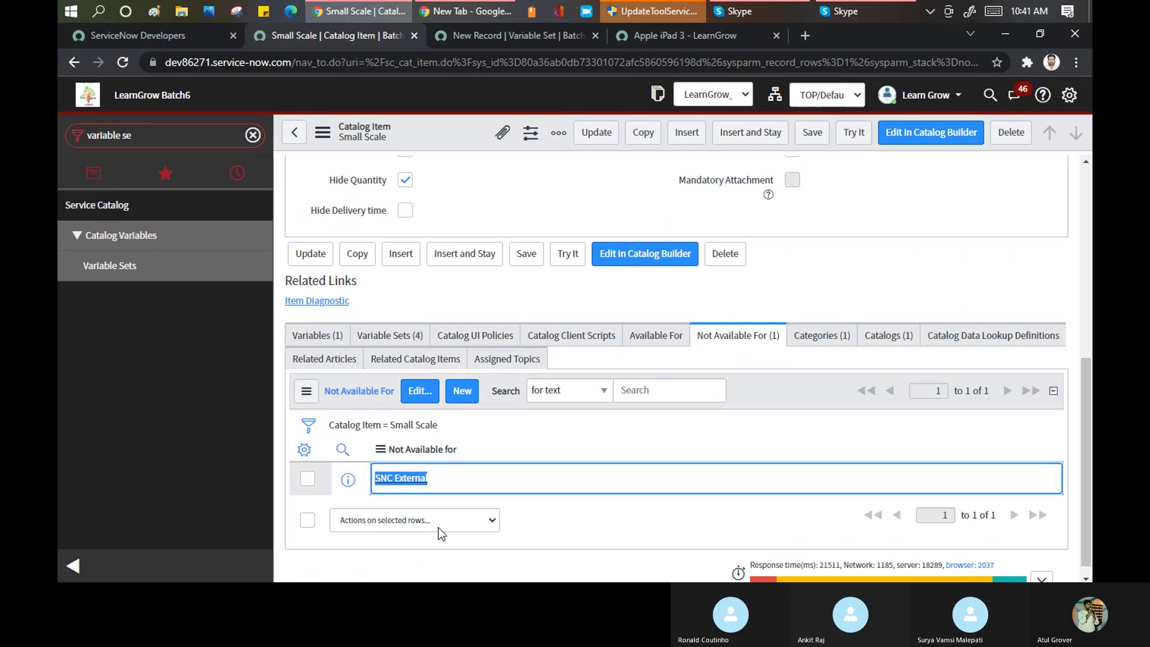
{"action": "left_click", "coordinate": [650, 339]}
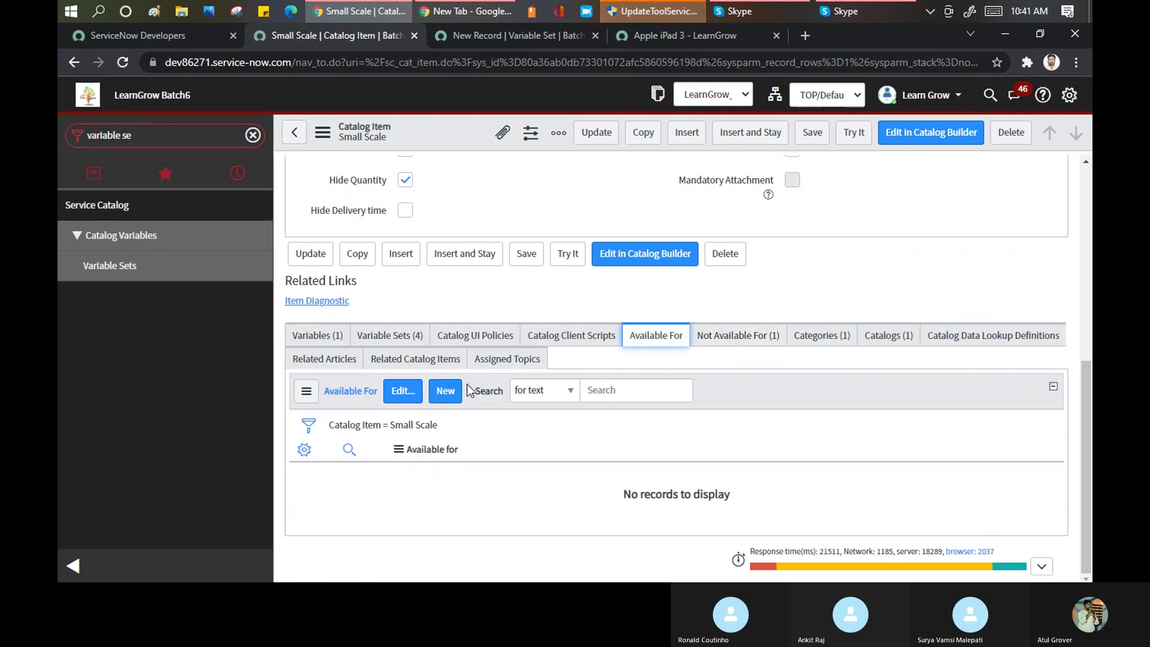
- Open the member editor for Small Scale's Available For list and select the Users with 'itil' role and Users with 'Admin' Role criteria
{"action": "left_click", "coordinate": [406, 400]}
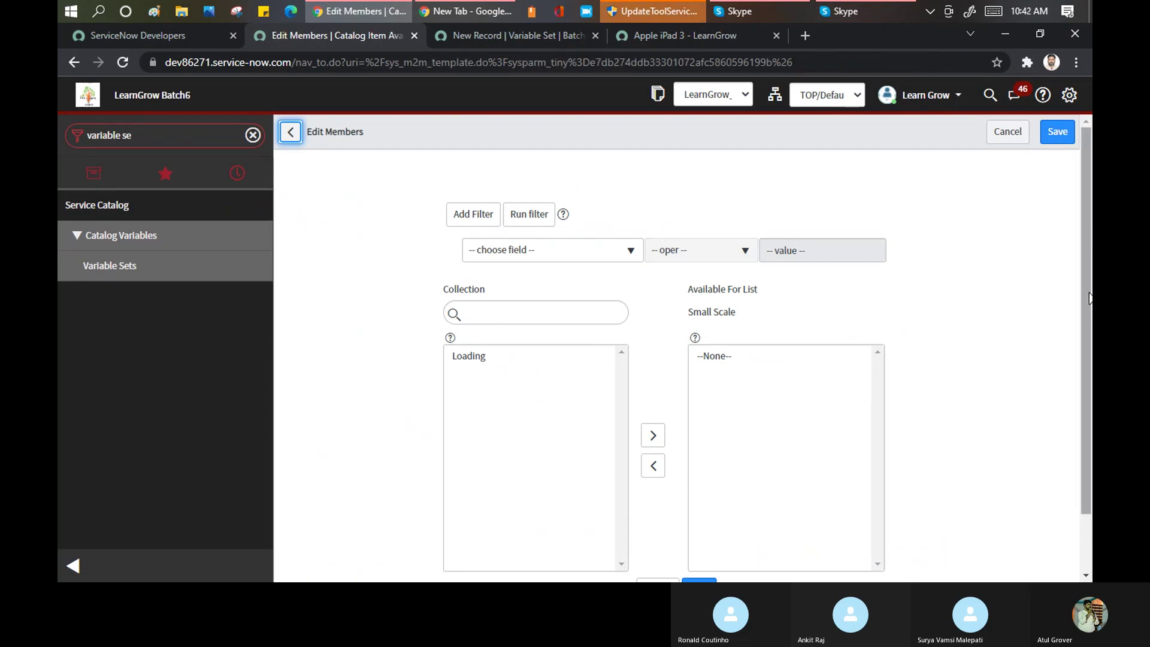
{"action": "left_click_drag", "start_coordinate": [1089, 361], "coordinate": [1089, 428]}
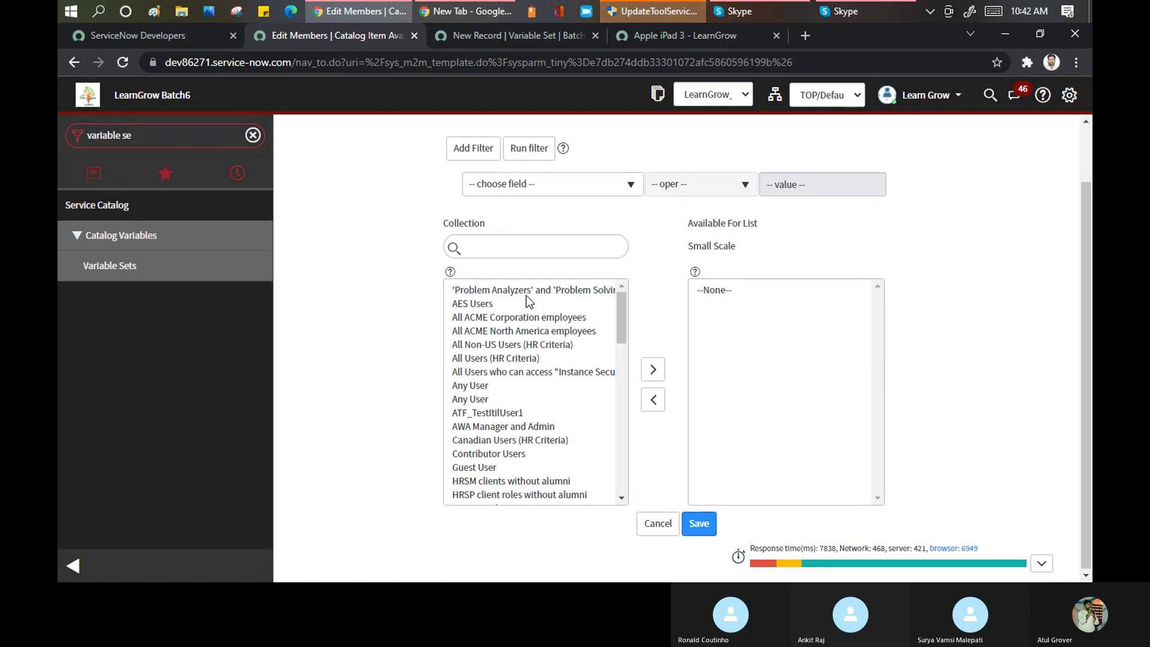
{"action": "left_click", "coordinate": [483, 304]}
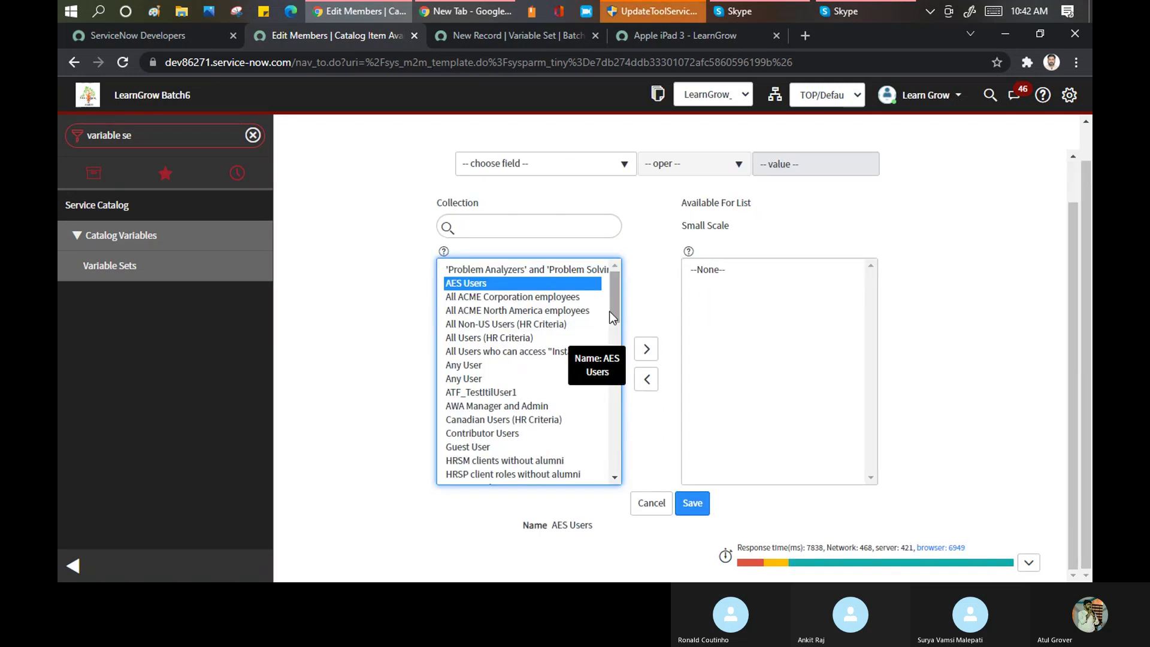
{"action": "left_click_drag", "start_coordinate": [615, 303], "coordinate": [616, 420]}
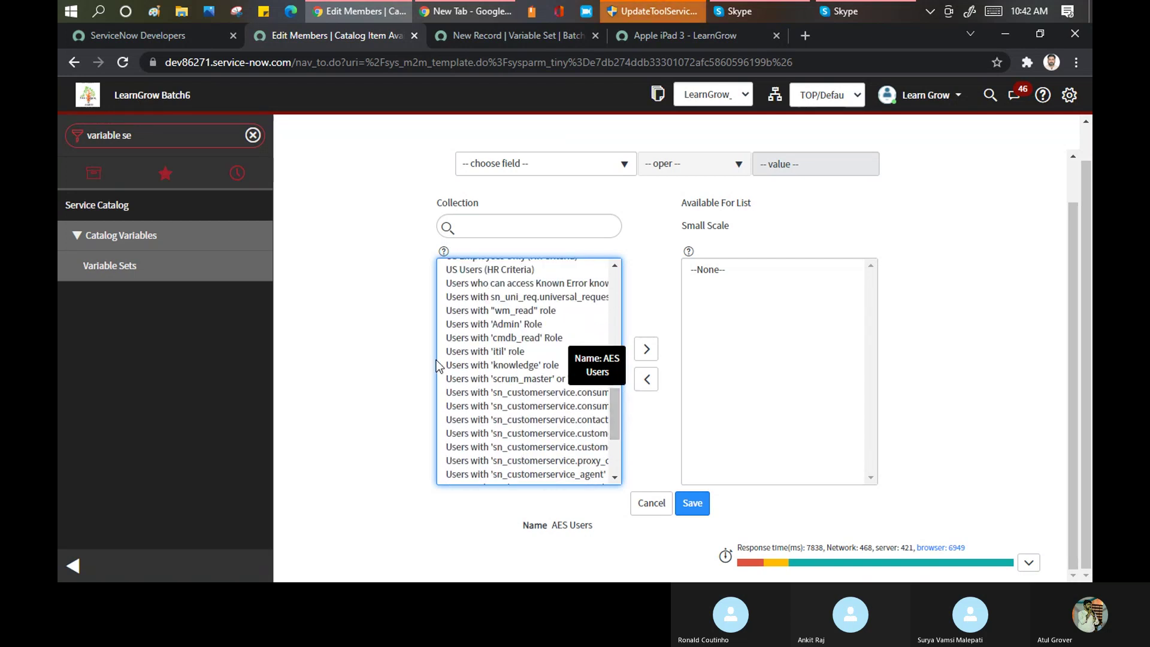
{"action": "left_click", "coordinate": [475, 353]}
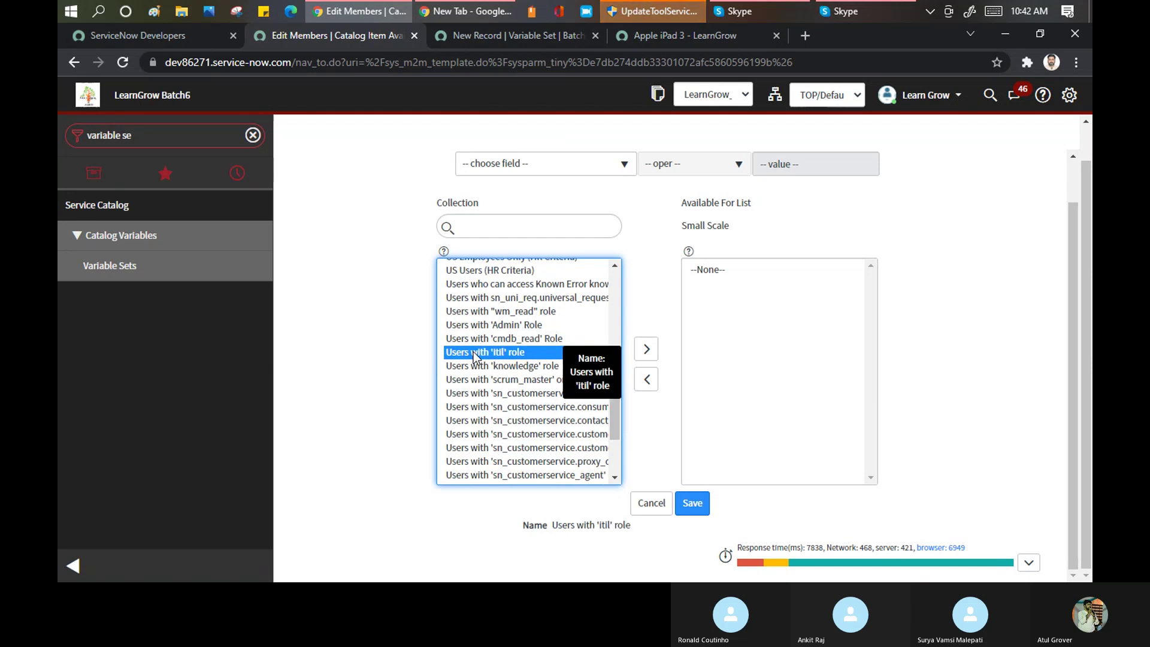
{"action": "left_click", "coordinate": [499, 325], "text": "ctrl"}
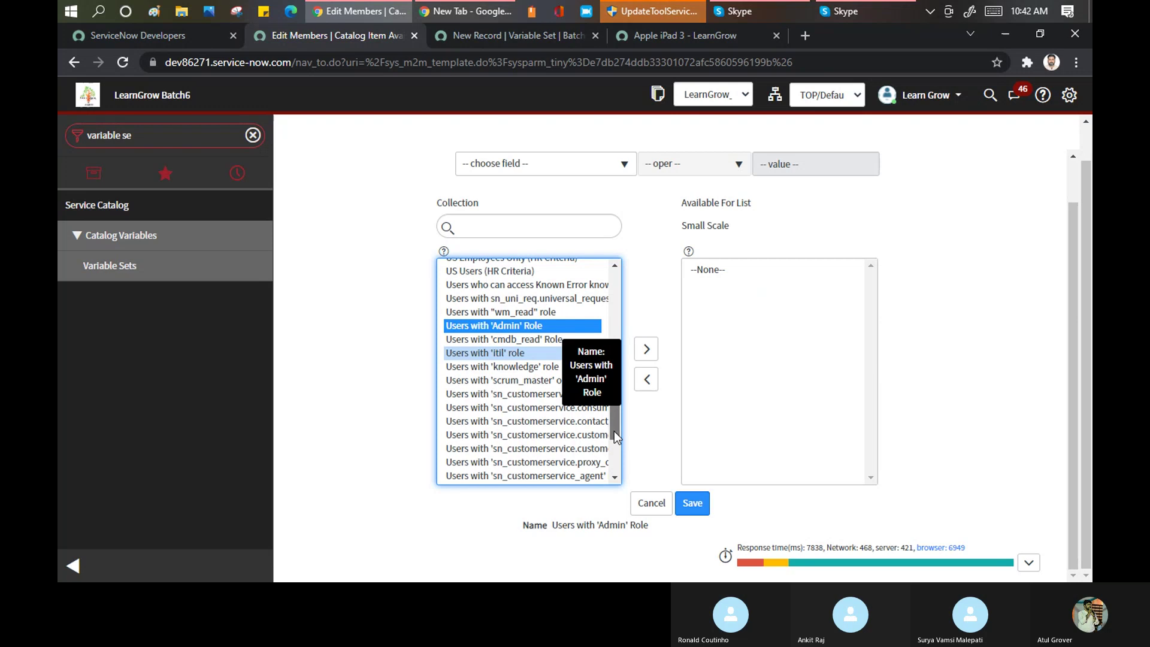
- Select US Employees and Ownership Group Item Access instead in the collection of user criteria
{"action": "scroll", "coordinate": [614, 431], "scroll_direction": "up", "scroll_amount": 5}
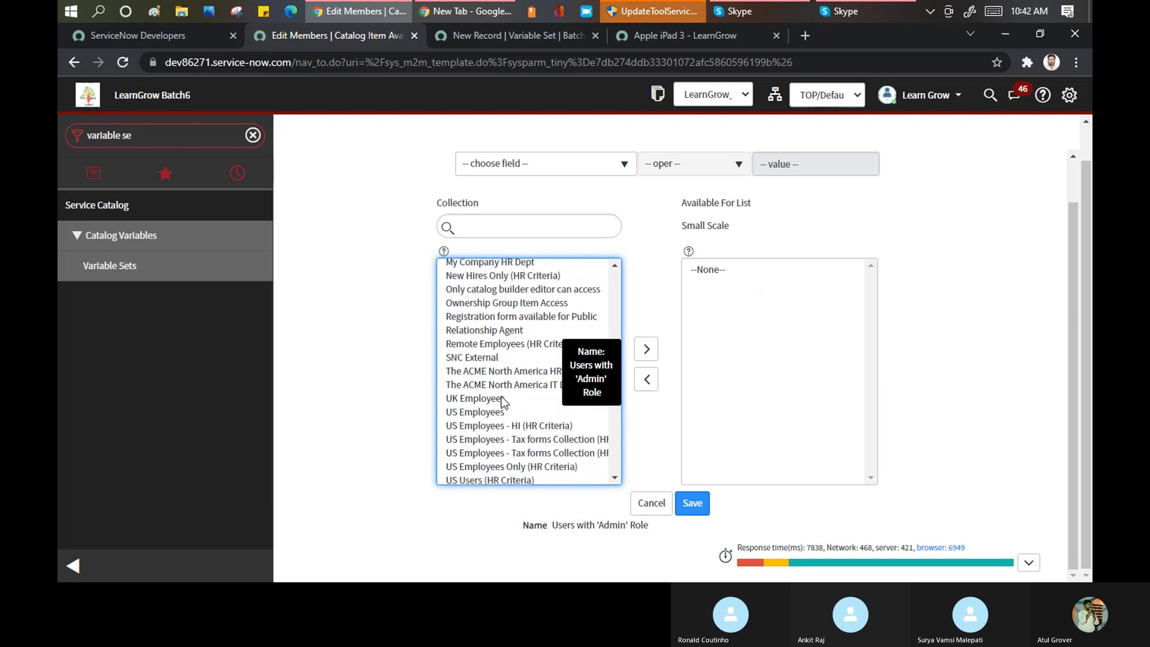
{"action": "left_click", "coordinate": [464, 415]}
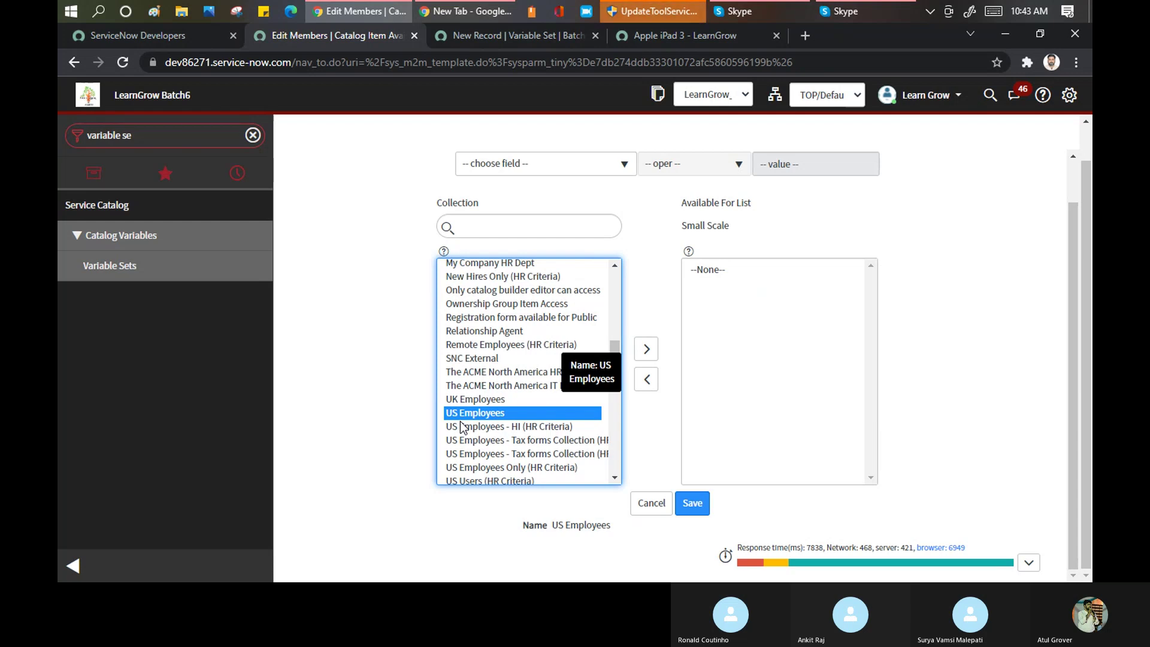
{"action": "left_click", "coordinate": [498, 304], "text": "ctrl"}
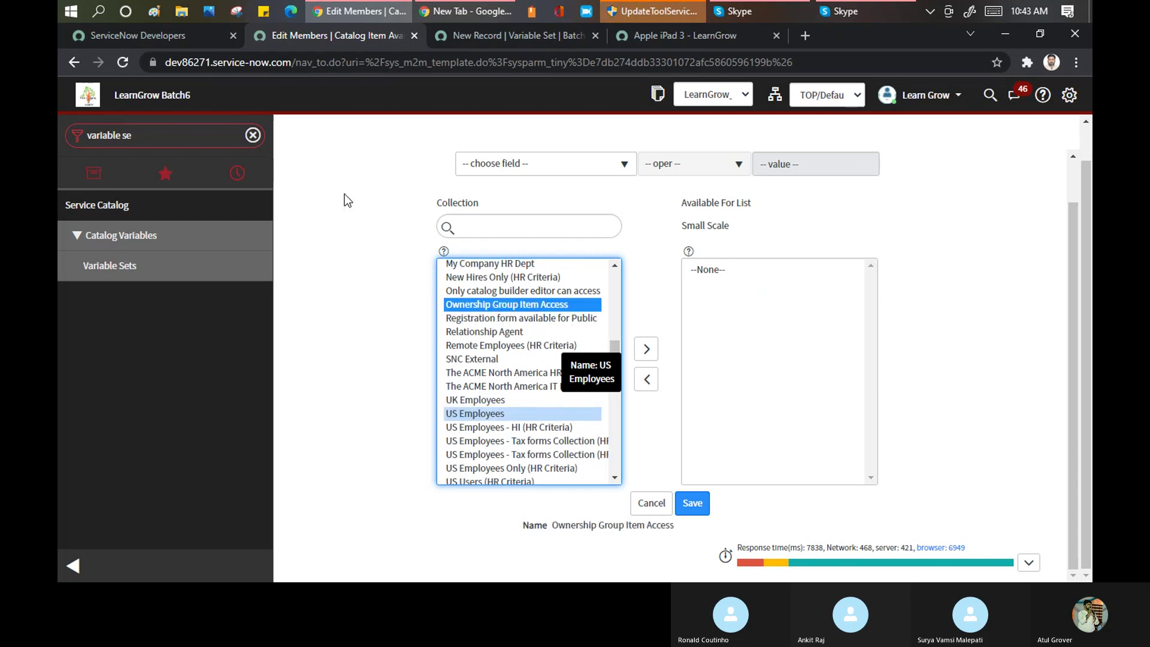
- Filter the navigator by "user cr" and open the Service Catalog User Criteria list in a separate tab
{"action": "left_click", "coordinate": [166, 138]}
{"action": "type", "text": "user cr"}
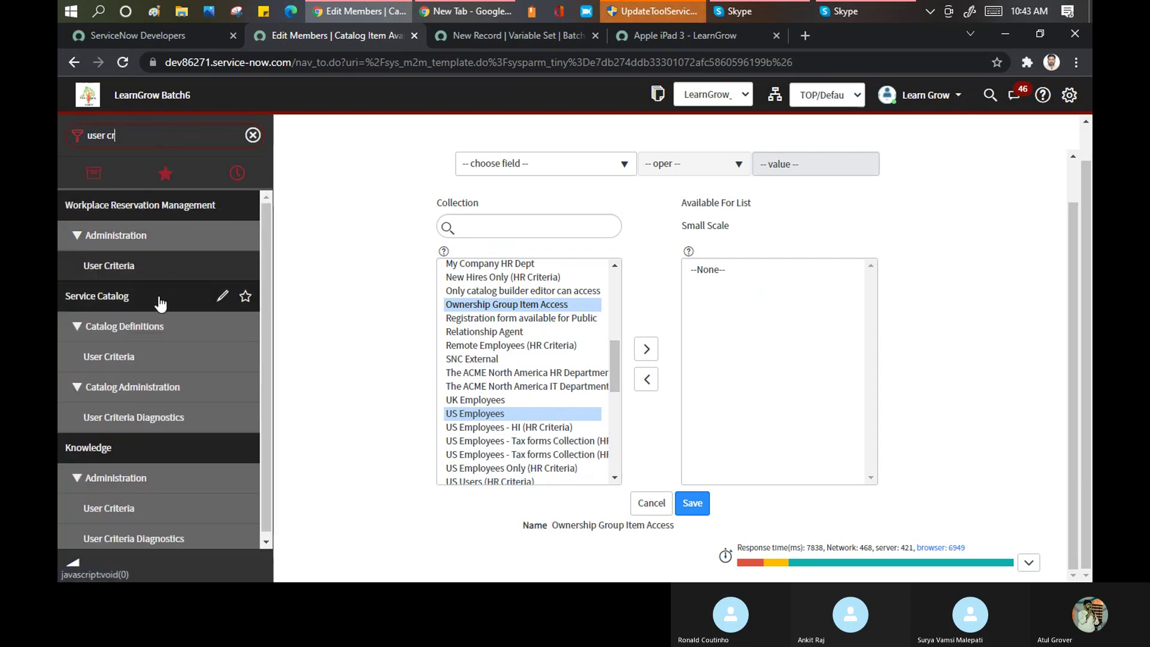
{"action": "middle_click", "coordinate": [110, 363]}
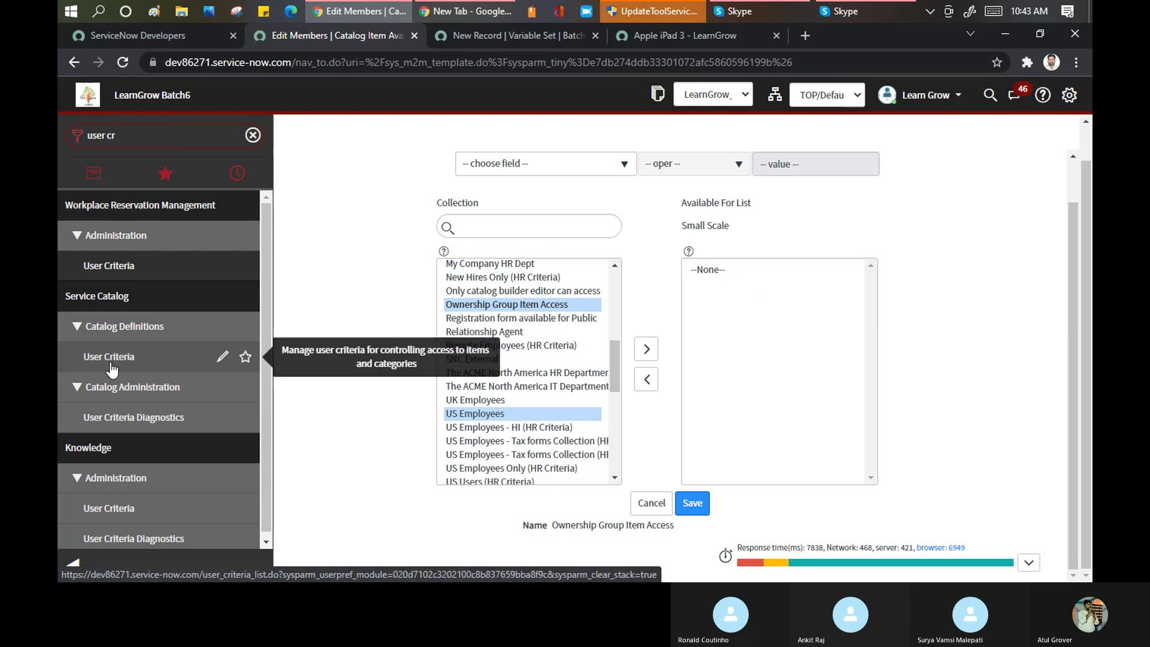
{"action": "left_click", "coordinate": [632, 32]}
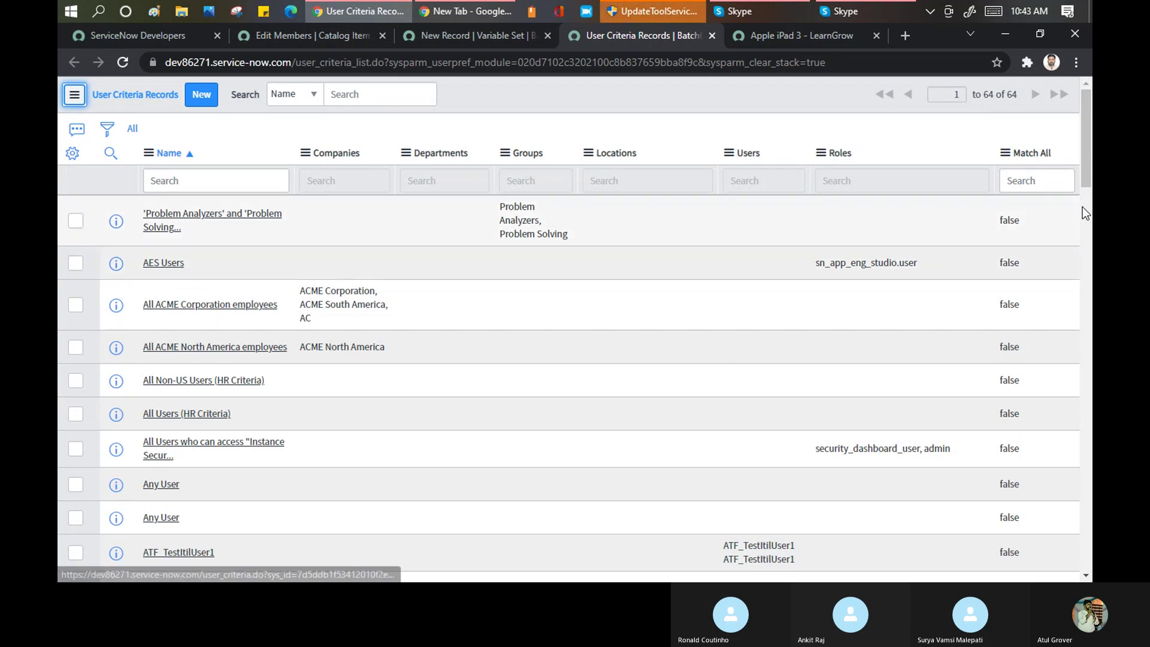
- Open the Managers and US Employees user criteria in separate tabs and examine both records, including the US Employees locations
{"action": "left_click_drag", "start_coordinate": [1087, 138], "coordinate": [1090, 282]}
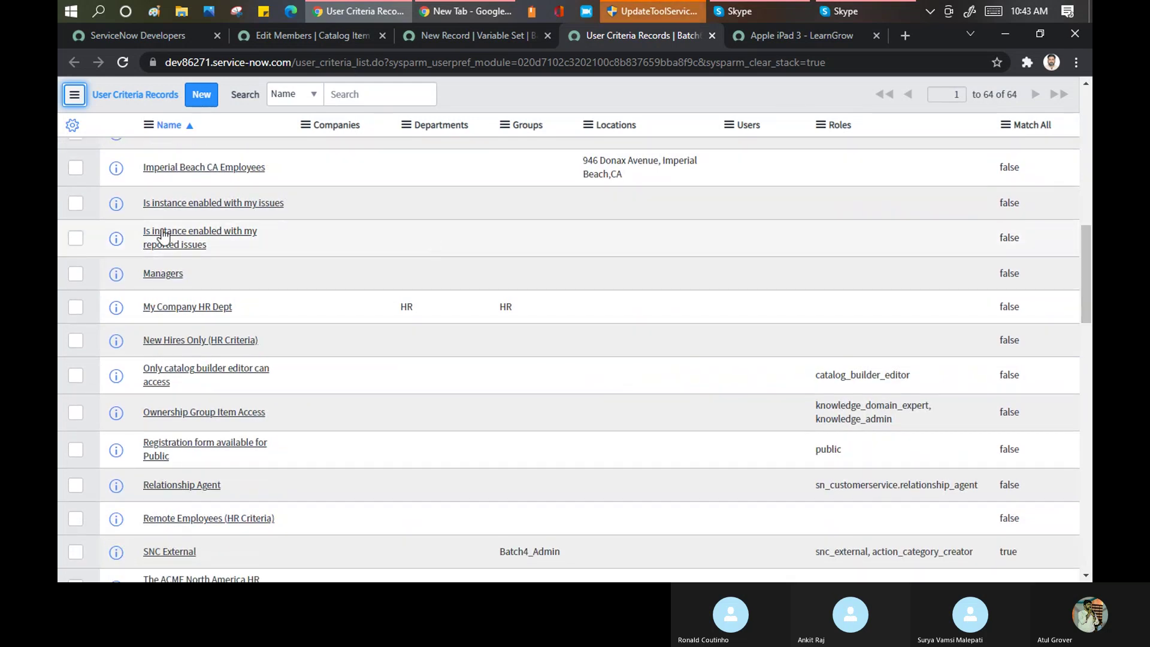
{"action": "middle_click", "coordinate": [162, 274]}
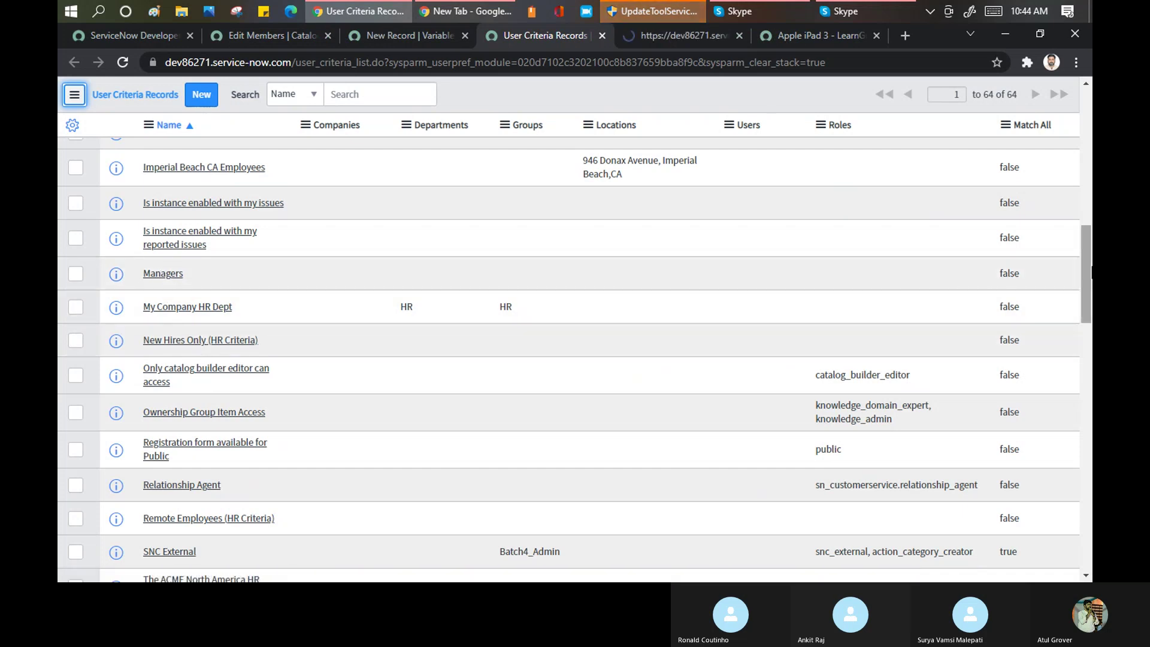
{"action": "left_click_drag", "start_coordinate": [1083, 227], "coordinate": [1083, 290]}
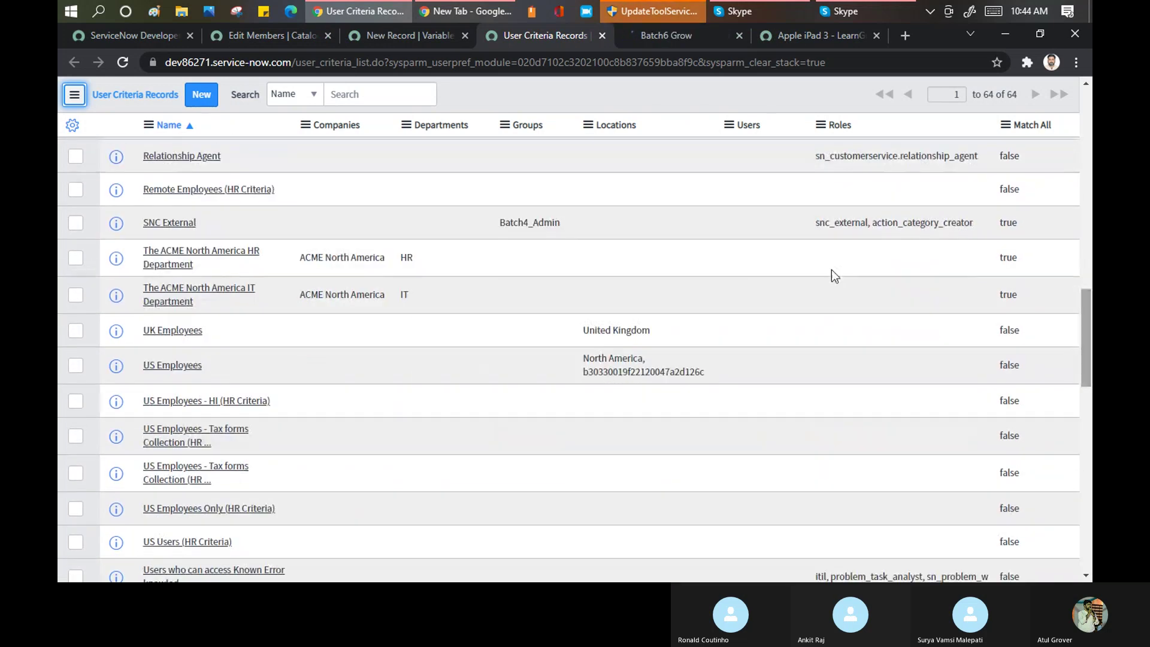
{"action": "middle_click", "coordinate": [184, 367]}
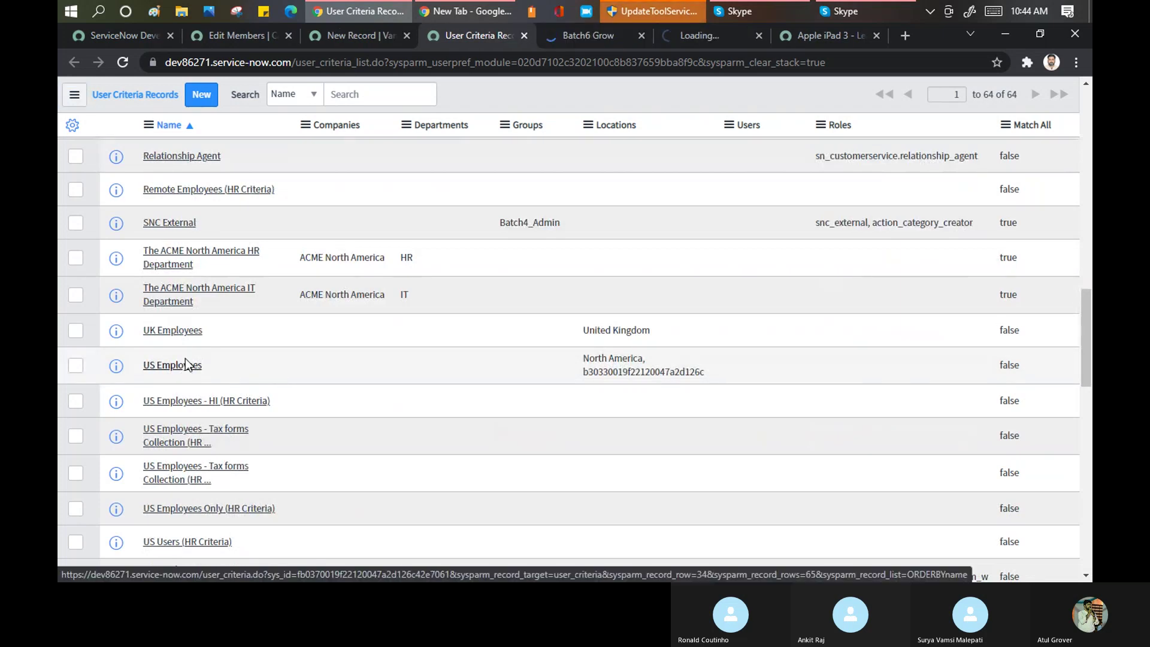
{"action": "left_click", "coordinate": [569, 39]}
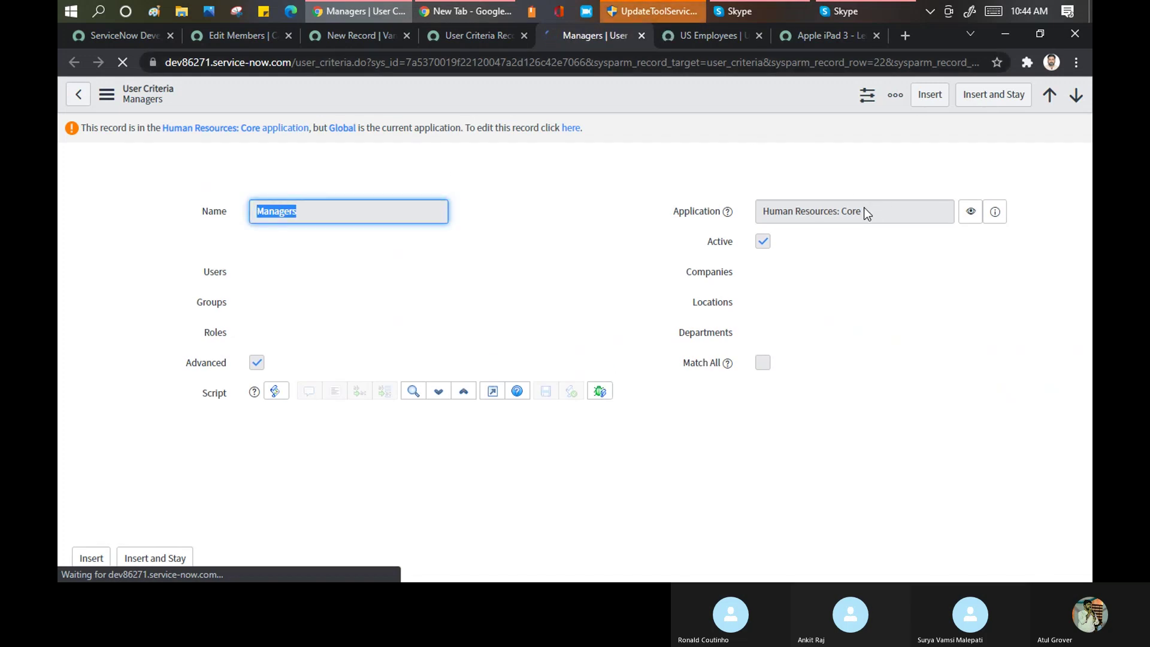
{"action": "left_click", "coordinate": [705, 40]}
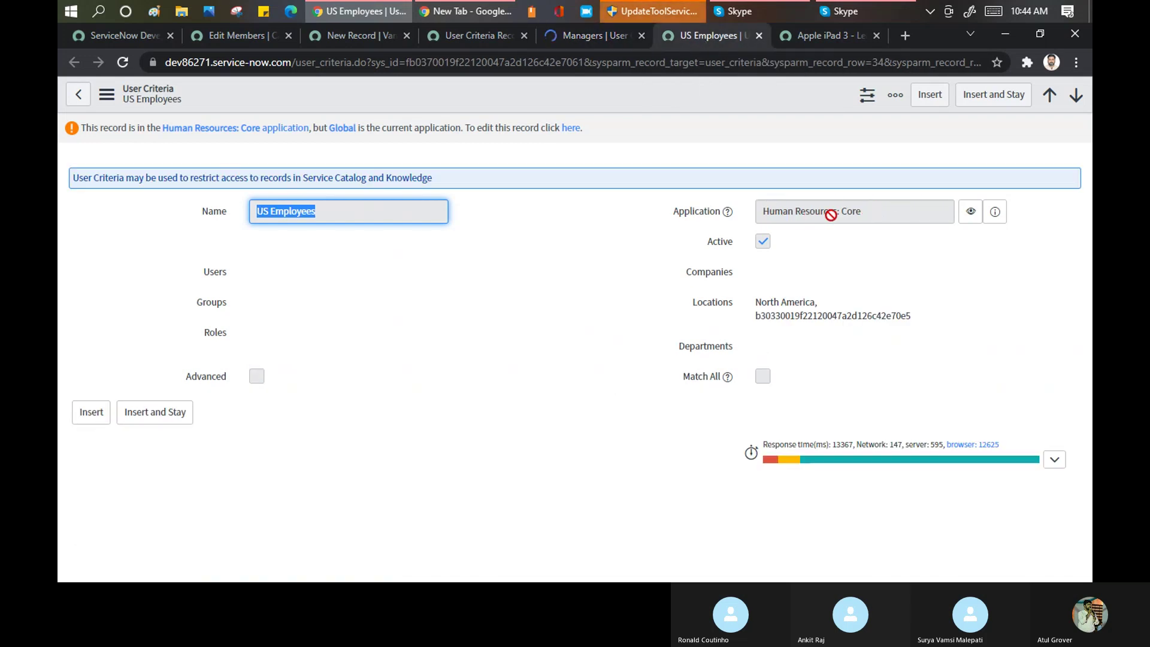
{"action": "triple_click", "coordinate": [755, 306]}
{"action": "left_click_drag", "start_coordinate": [756, 316], "coordinate": [911, 314]}
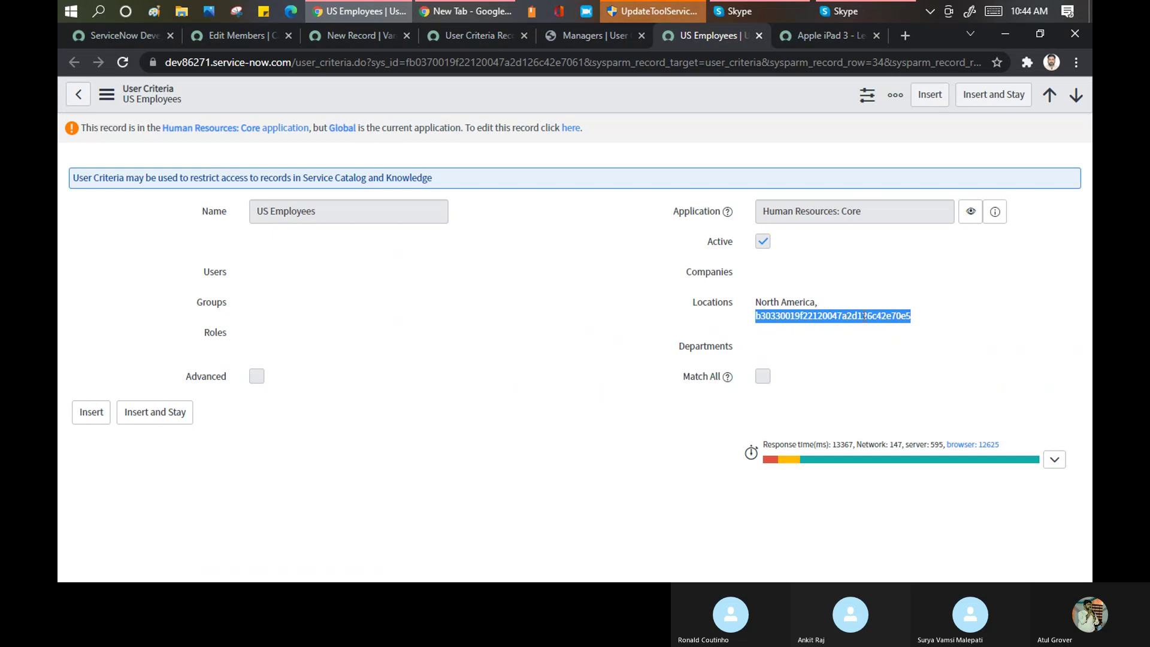
{"action": "mouse_move", "coordinate": [850, 321]}
{"action": "left_mouse_down"}
{"action": "mouse_move", "coordinate": [210, 218]}
{"action": "mouse_move", "coordinate": [345, 202]}
{"action": "mouse_move", "coordinate": [796, 323]}
{"action": "mouse_move", "coordinate": [787, 335]}
{"action": "mouse_move", "coordinate": [836, 300]}
{"action": "mouse_move", "coordinate": [853, 316]}
{"action": "left_mouse_up"}
- Open the Users with 'itil' role criteria record from the list in a separate tab, review it and return to the Available For editor
{"action": "left_click", "coordinate": [468, 39]}
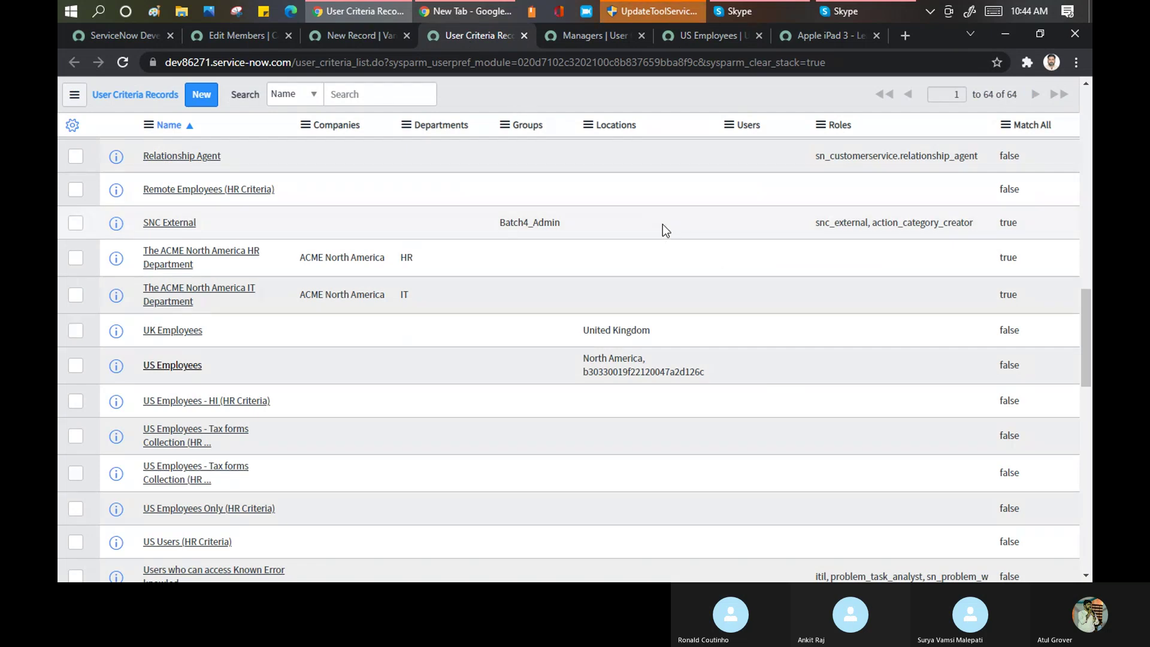
{"action": "left_click_drag", "start_coordinate": [1085, 320], "coordinate": [1088, 389]}
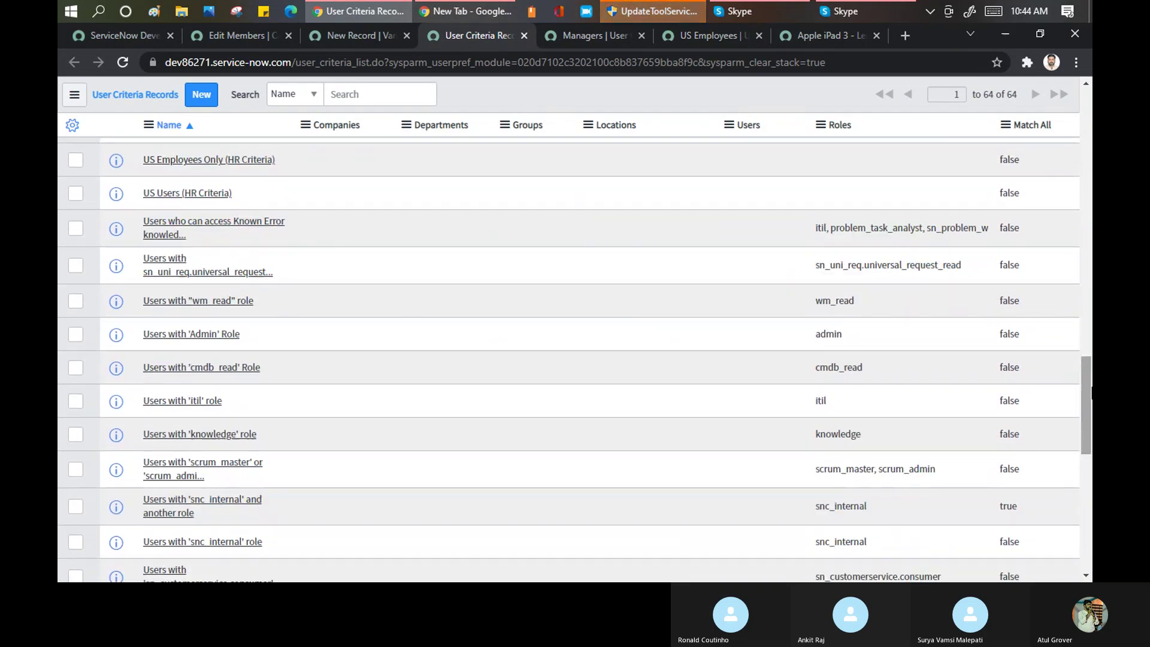
{"action": "middle_click", "coordinate": [200, 404]}
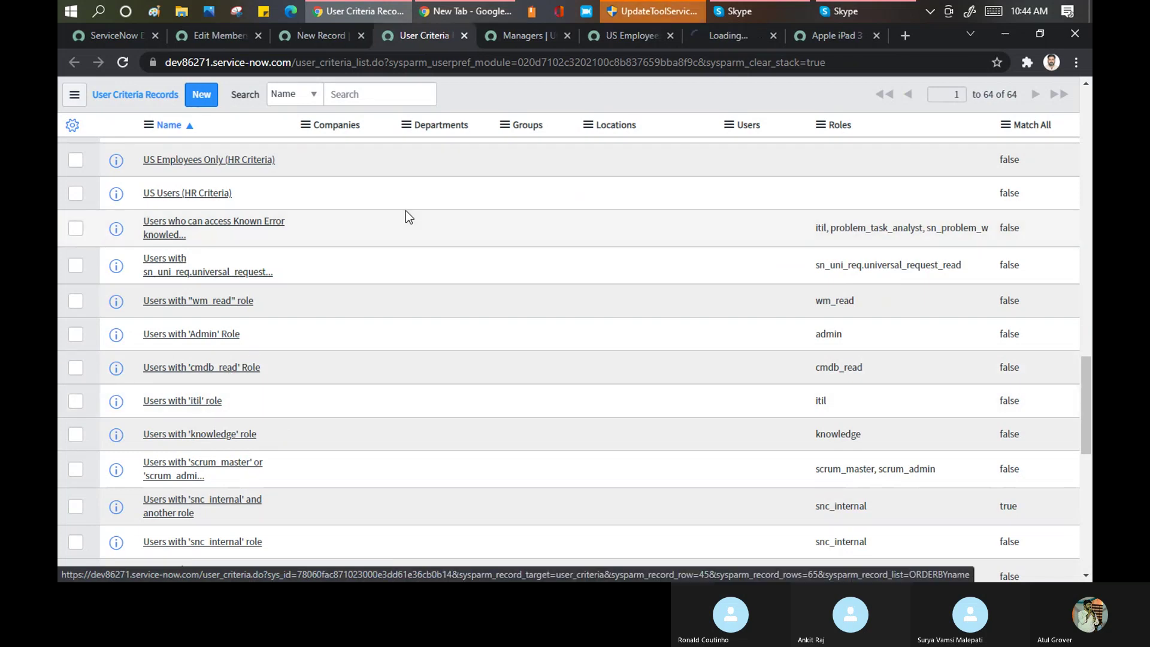
{"action": "left_click", "coordinate": [714, 35]}
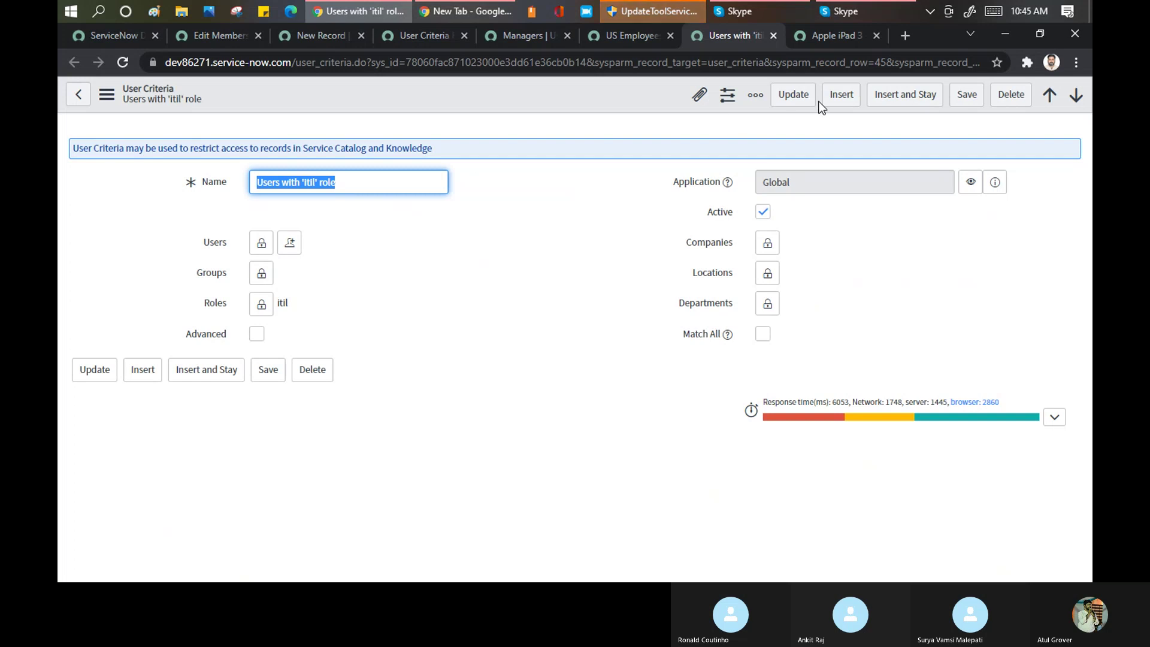
{"action": "left_click", "coordinate": [620, 33]}
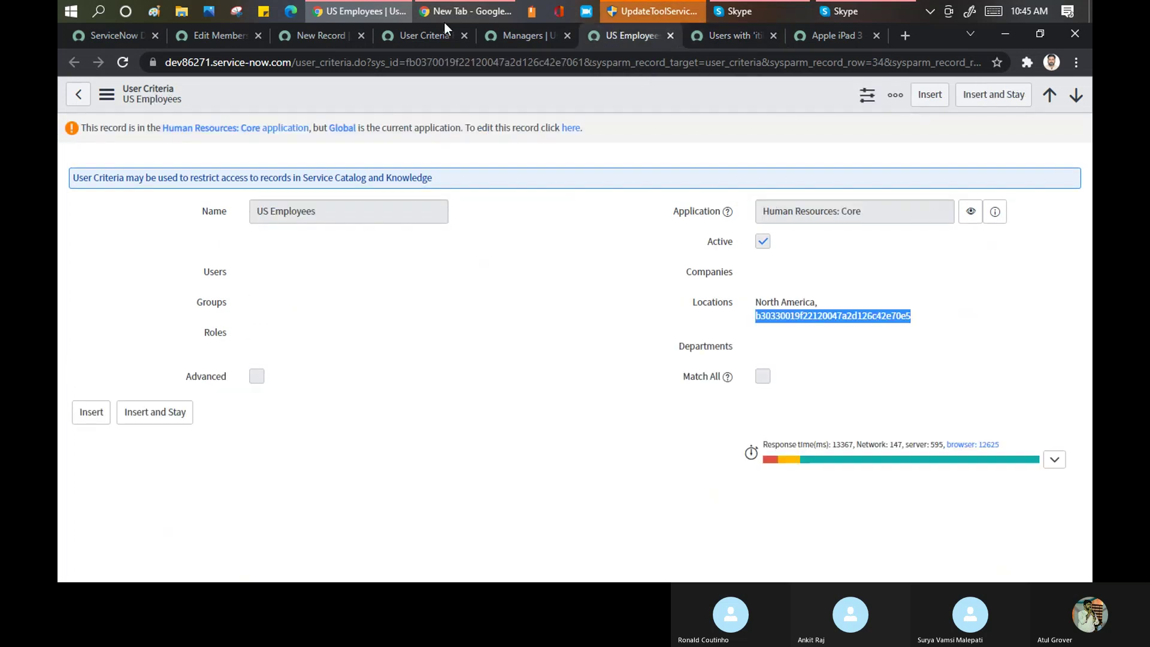
{"action": "left_click", "coordinate": [227, 34]}
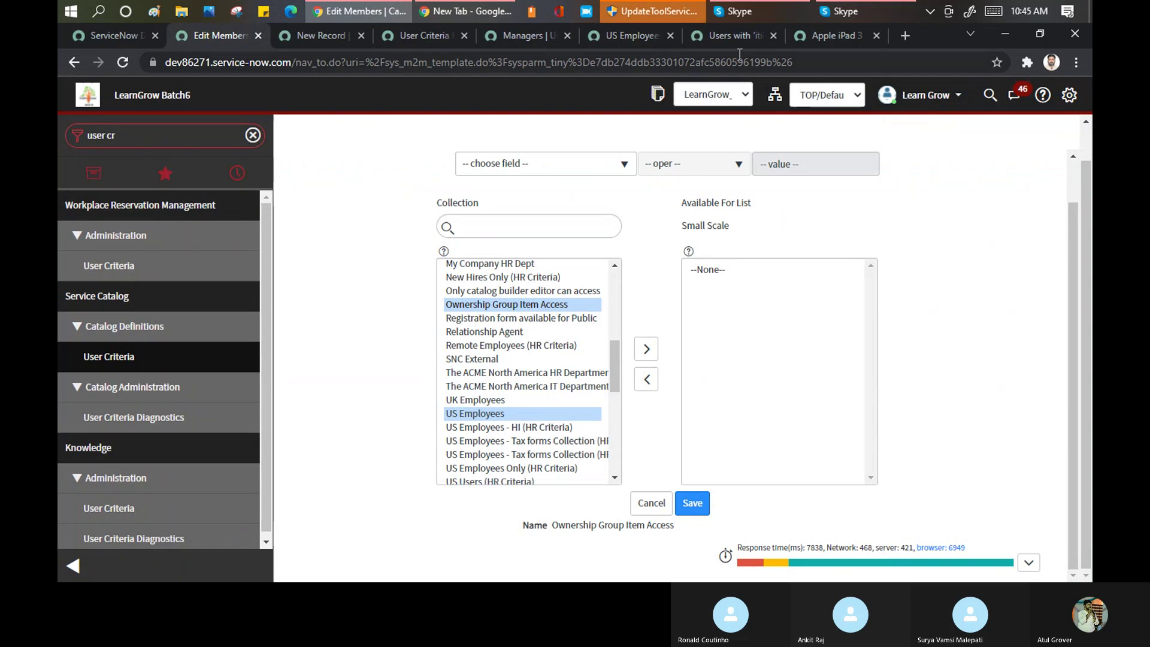
- Review the Users with 'itil' role criteria record, including its Advanced script field and Match All option
{"action": "left_click", "coordinate": [738, 35]}
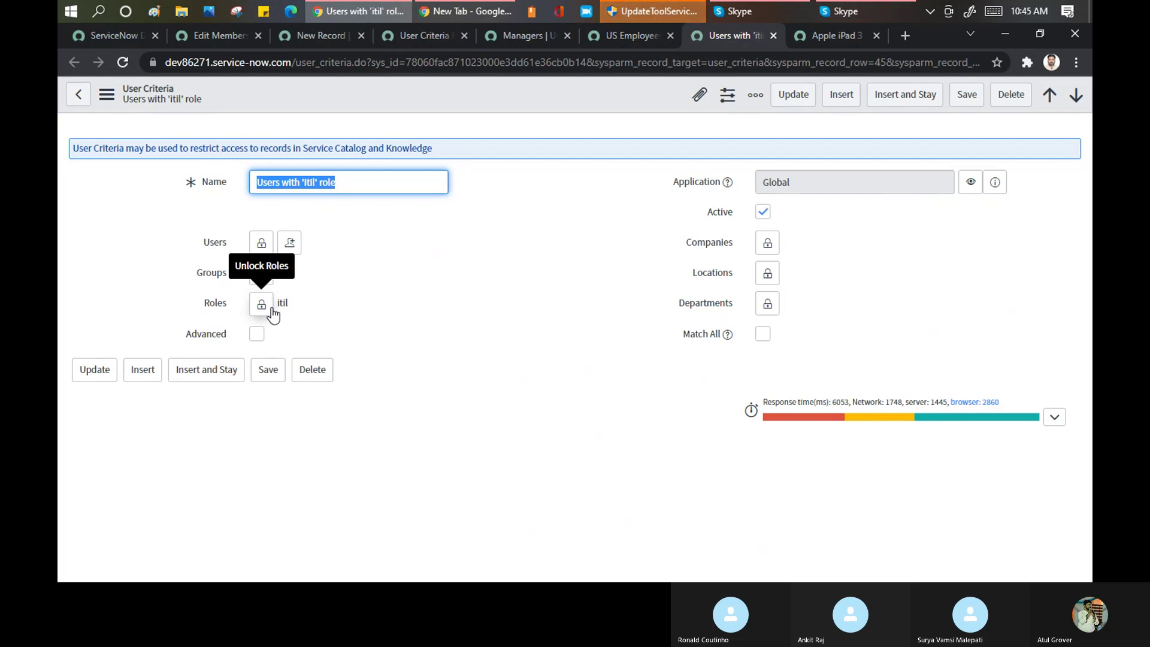
{"action": "left_click", "coordinate": [107, 94]}
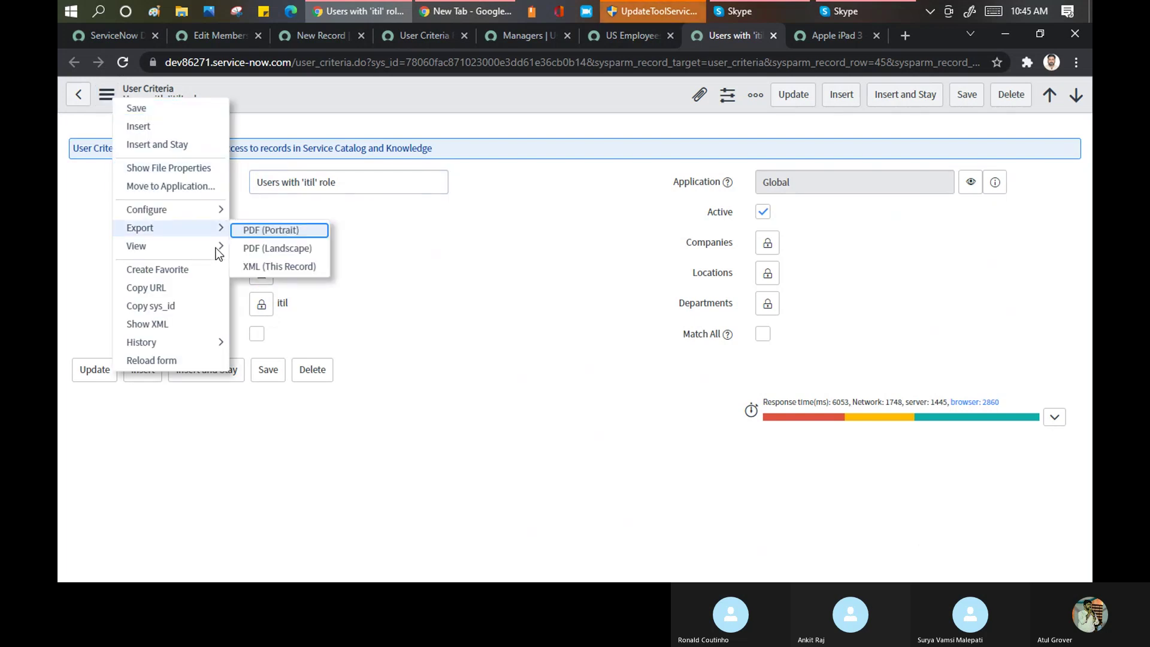
{"action": "left_click", "coordinate": [529, 253]}
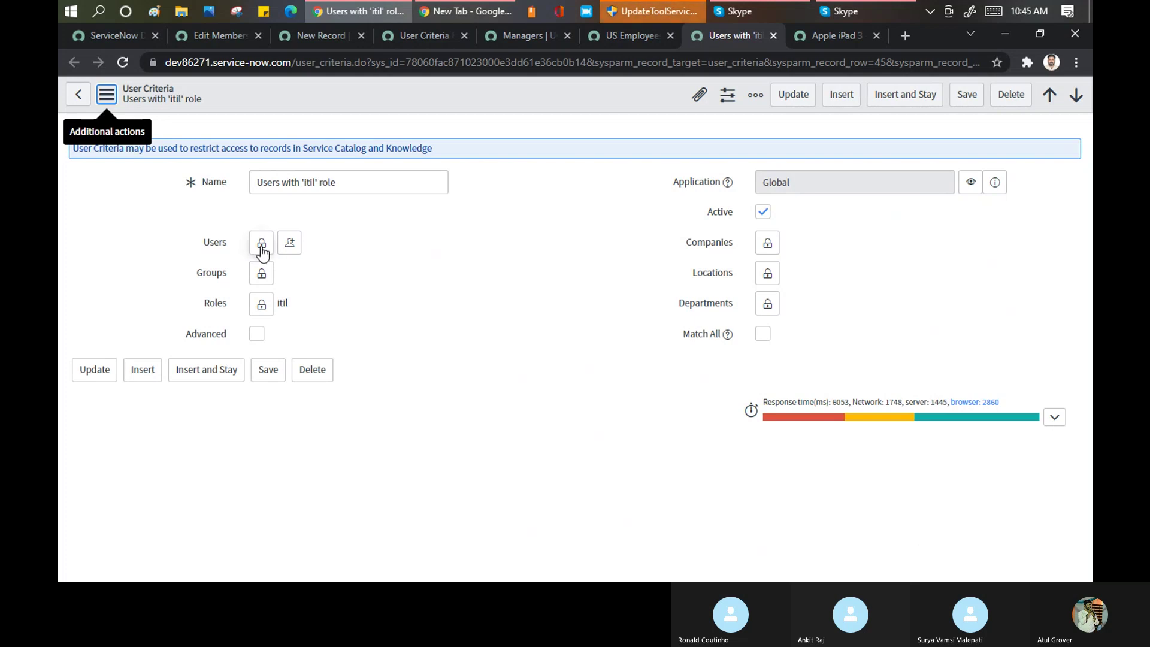
{"action": "left_click", "coordinate": [257, 335]}
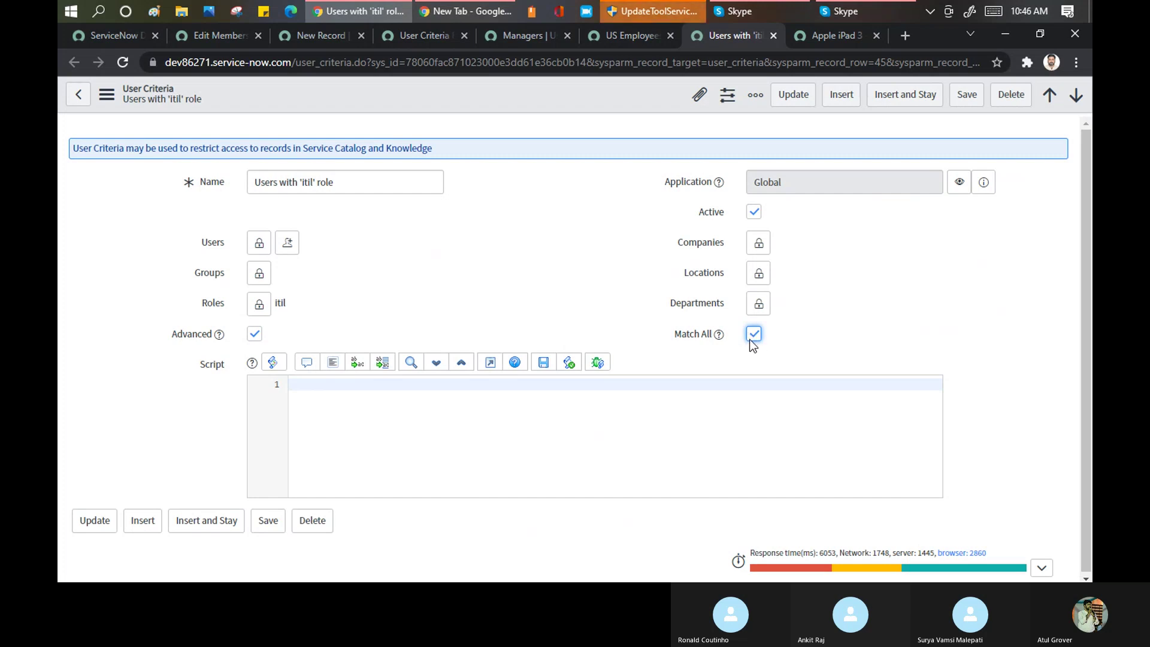
{"action": "left_click", "coordinate": [756, 334]}
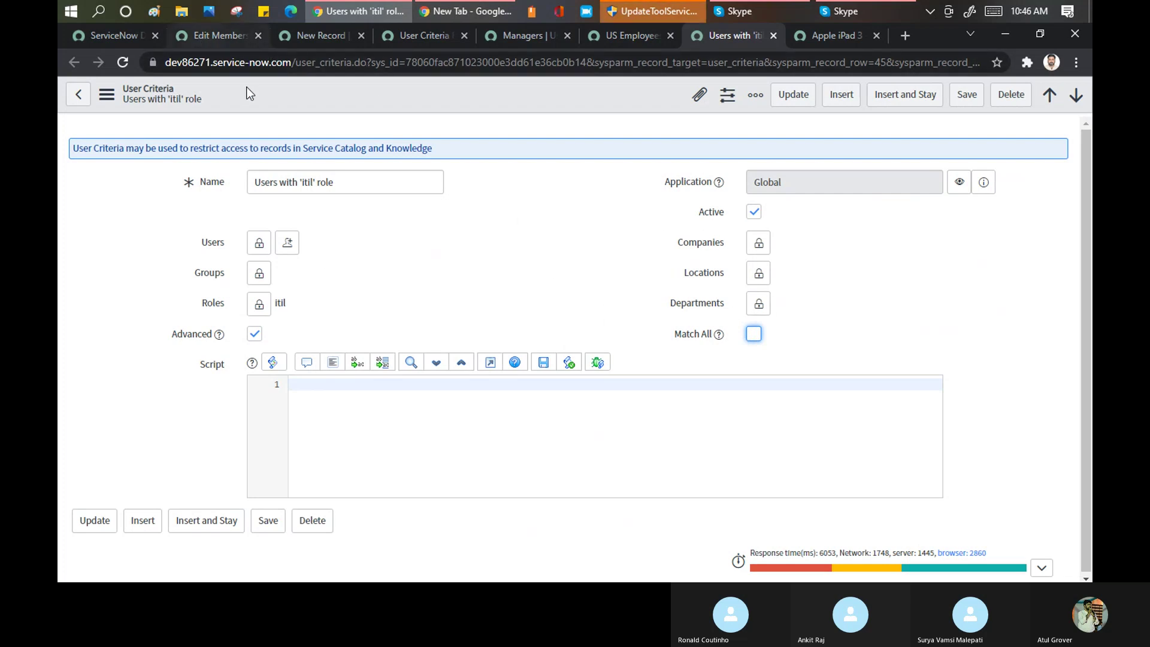
- Return to the Available For editor, add UK Employees to the selected user criteria and cancel the edit
{"action": "left_click", "coordinate": [200, 33]}
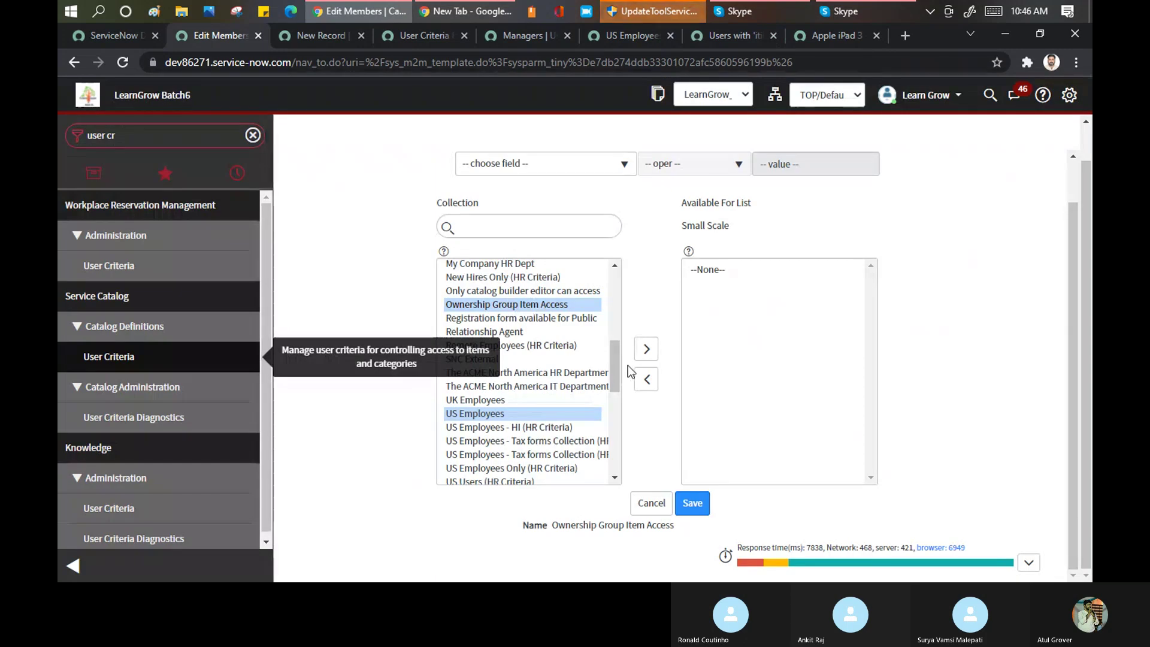
{"action": "scroll", "coordinate": [616, 382], "scroll_direction": "down", "scroll_amount": 1}
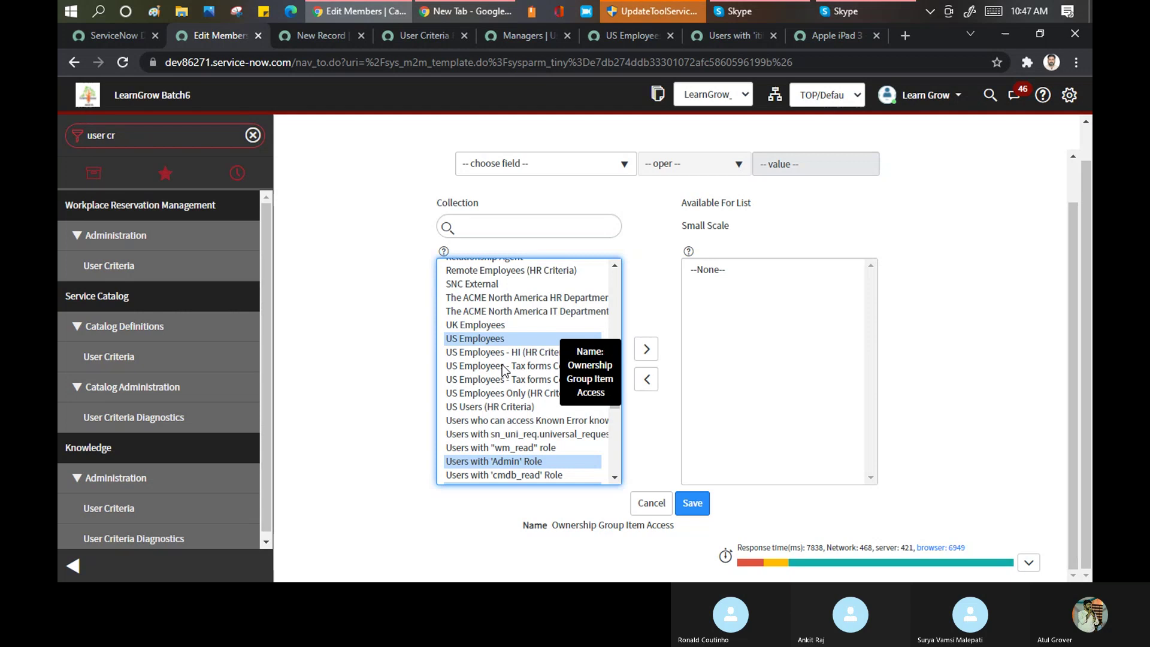
{"action": "left_click", "coordinate": [489, 323], "text": "ctrl"}
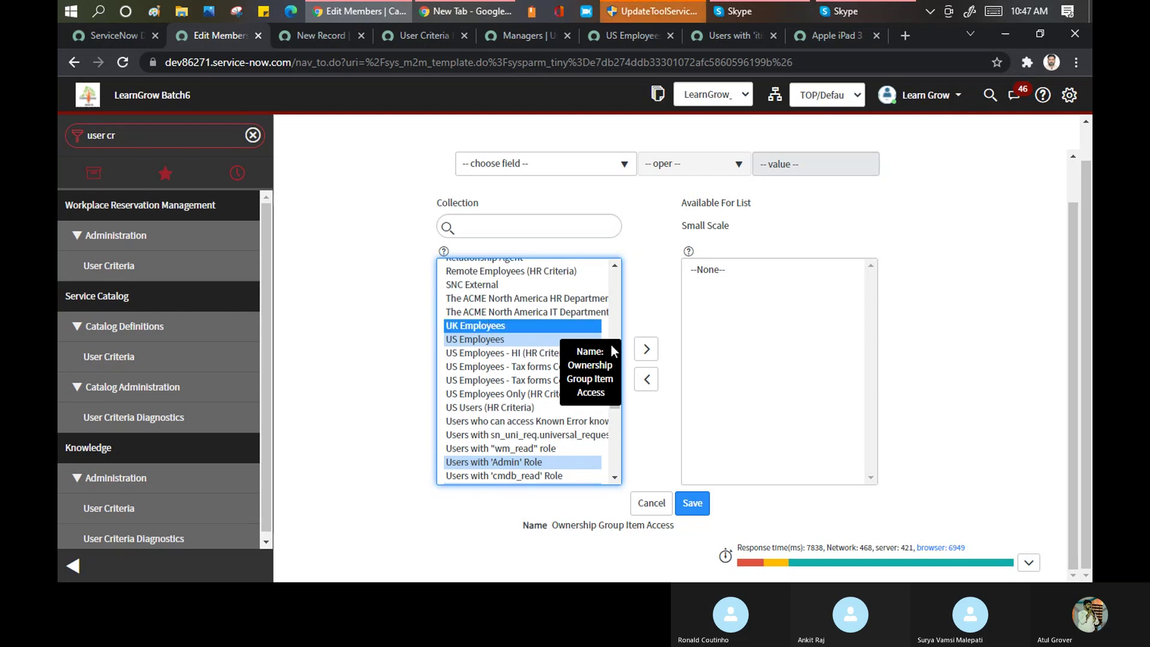
{"action": "scroll", "coordinate": [616, 287], "scroll_direction": "up", "scroll_amount": 6}
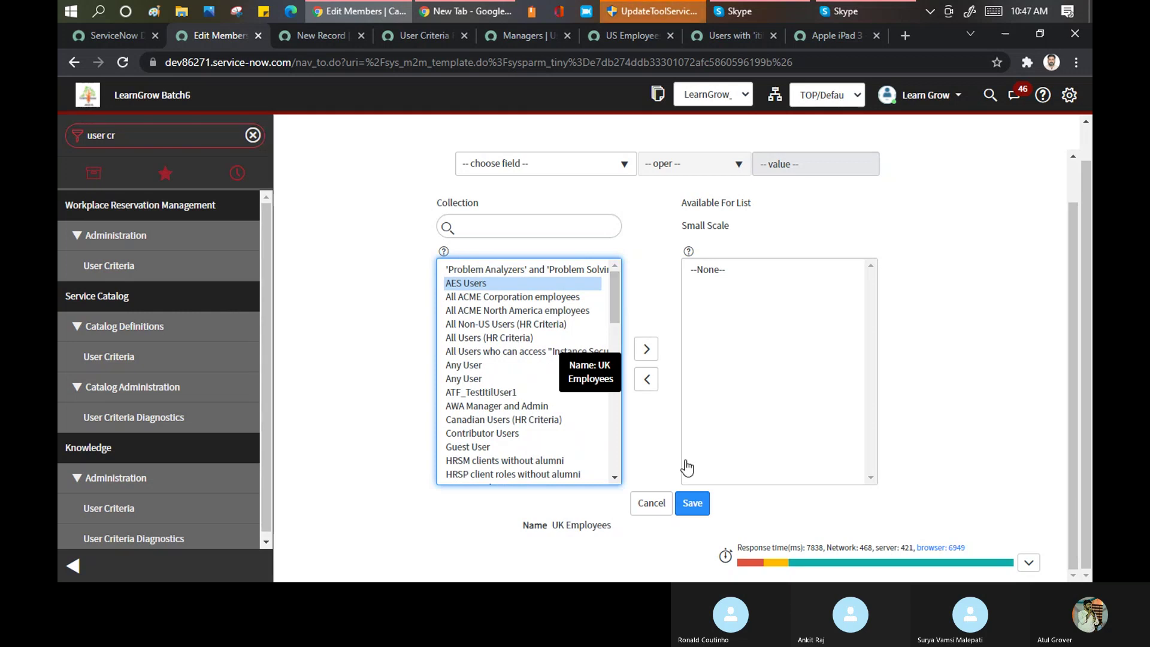
{"action": "left_click", "coordinate": [651, 504]}
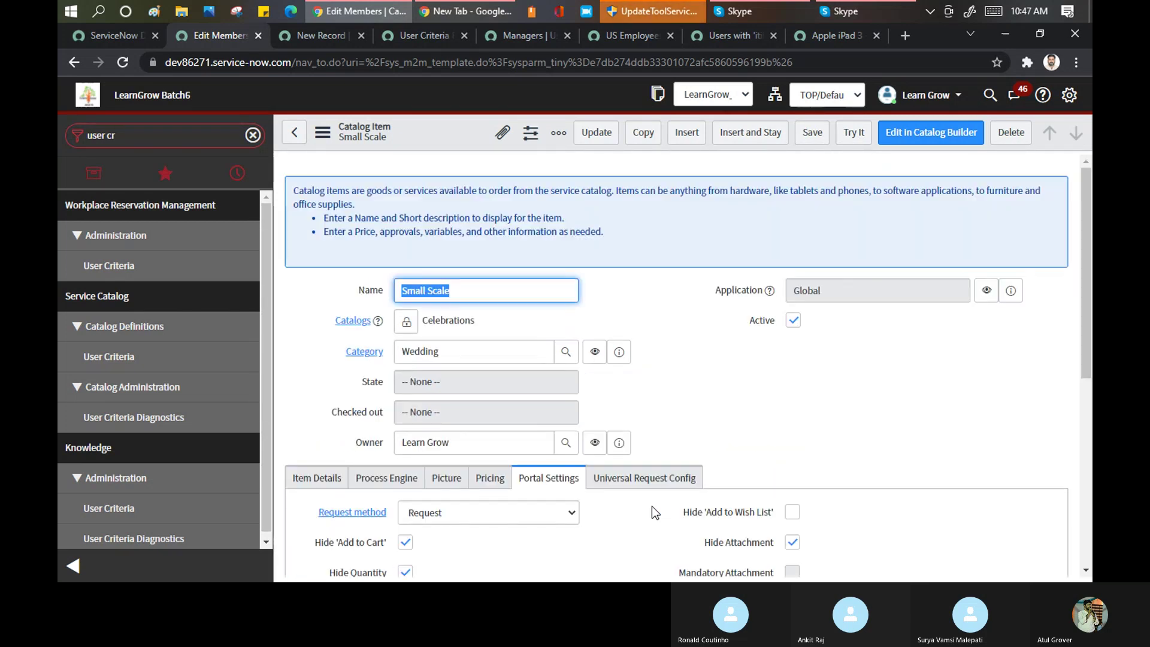
{"action": "left_click_drag", "start_coordinate": [1085, 211], "coordinate": [1084, 307]}
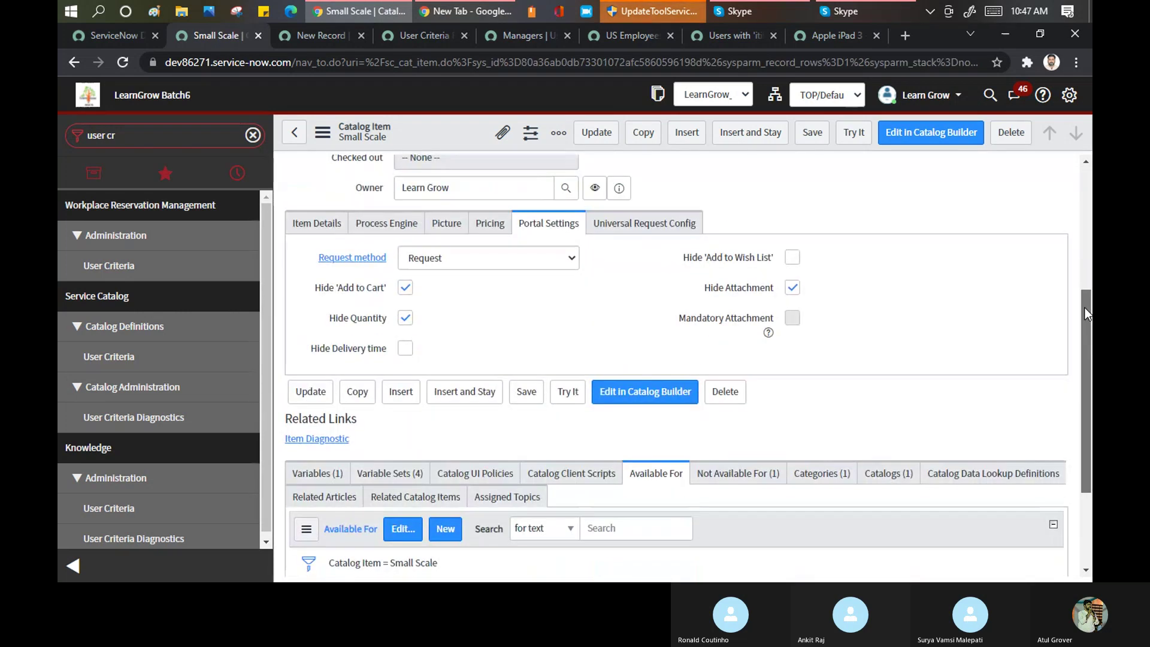
{"action": "left_click", "coordinate": [742, 12]}
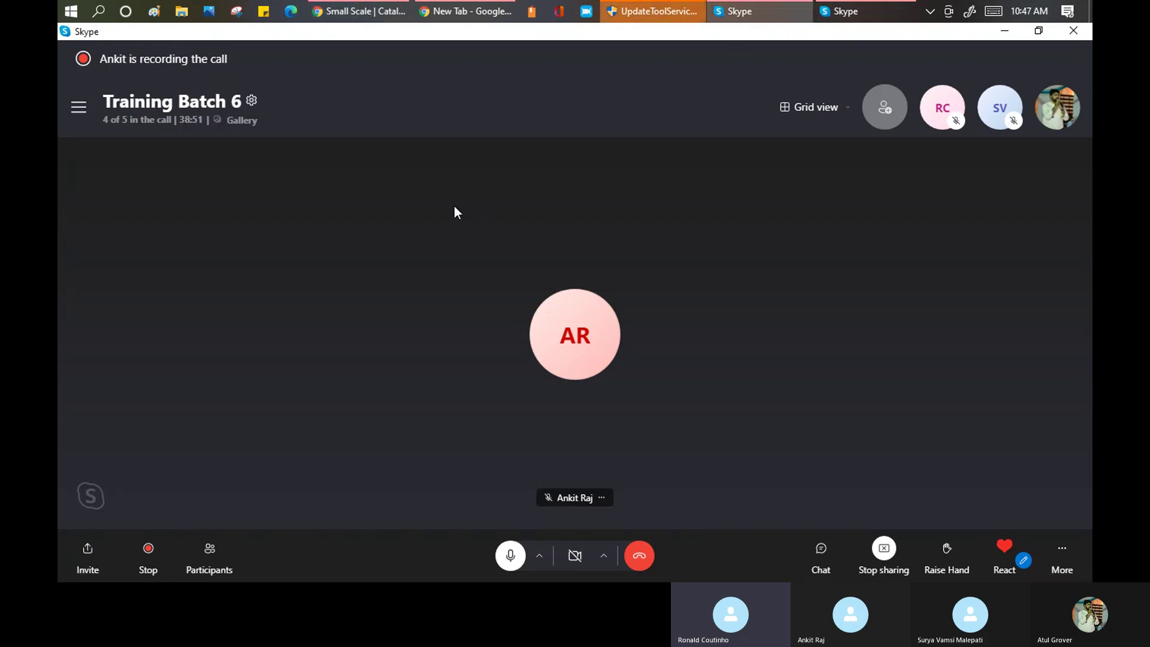
{"action": "left_click", "coordinate": [351, 13]}
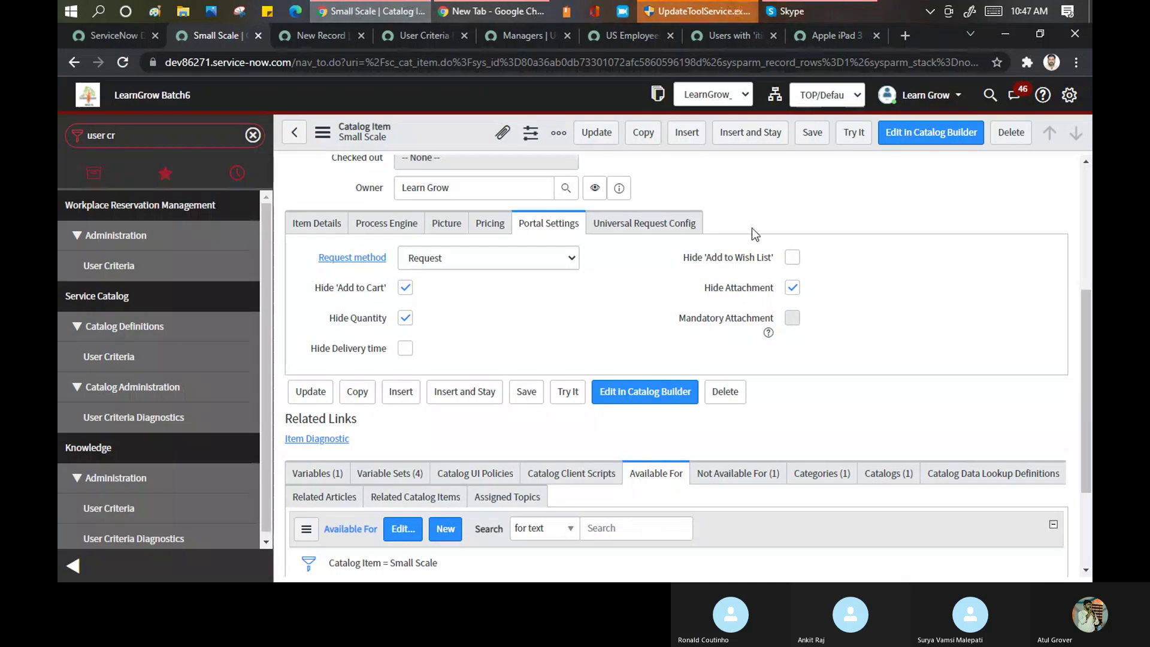
- Open the Small Scale item's related catalog items for editing
{"action": "left_click_drag", "start_coordinate": [1088, 343], "coordinate": [1089, 415]}
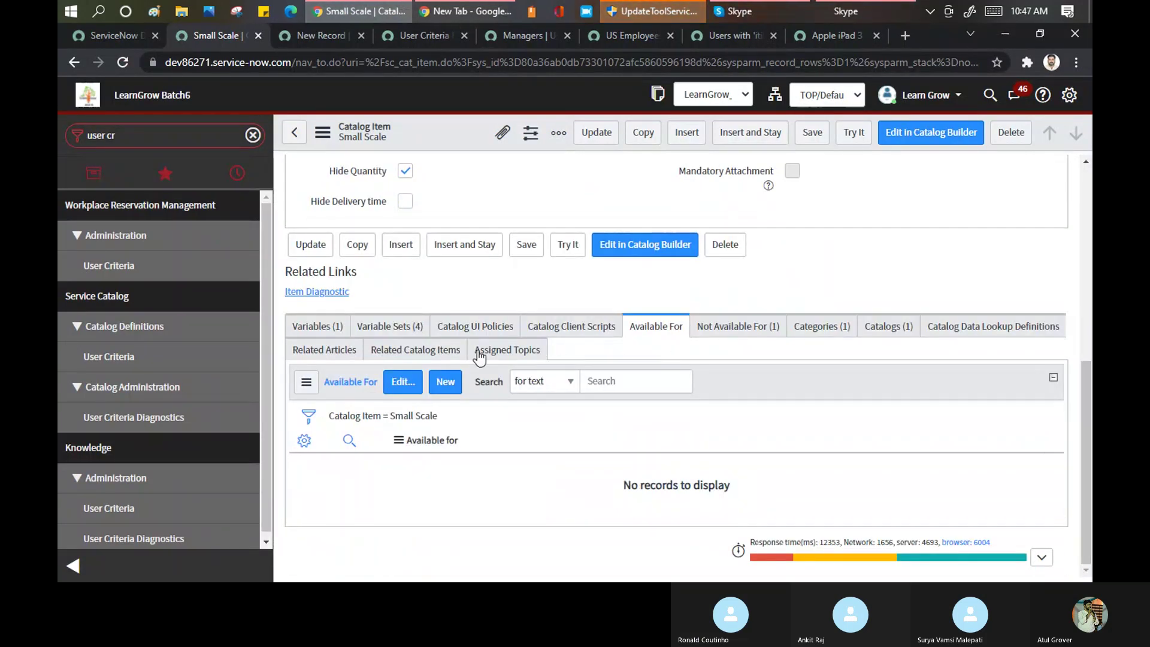
{"action": "left_click", "coordinate": [311, 360]}
{"action": "left_click", "coordinate": [392, 361]}
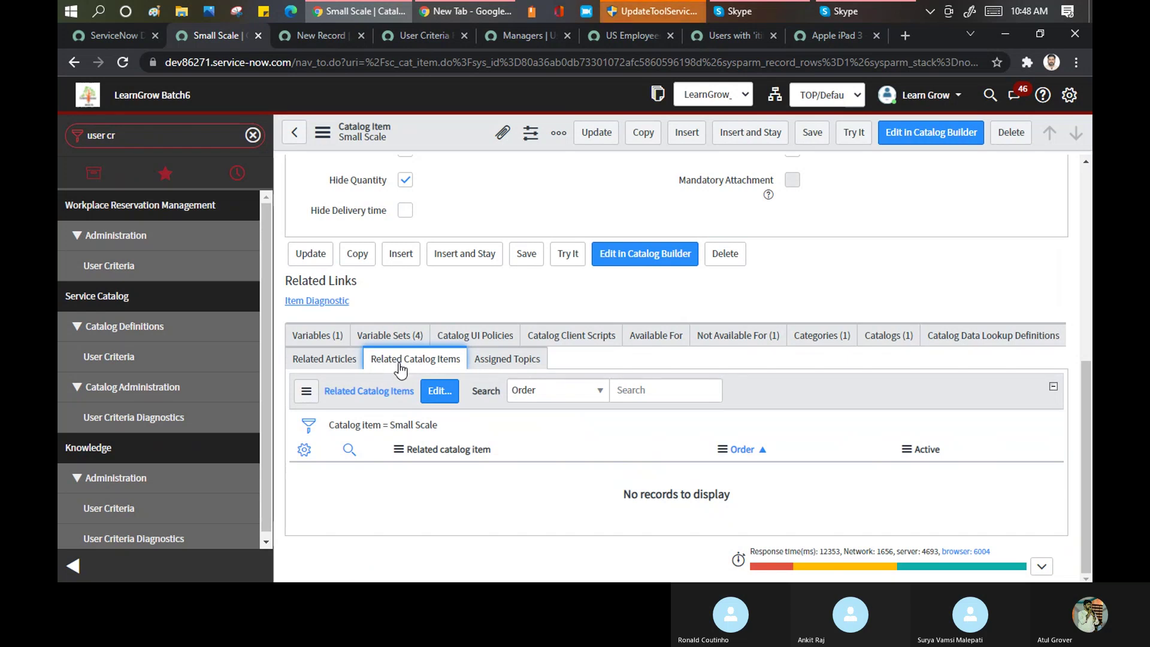
{"action": "left_click", "coordinate": [434, 393]}
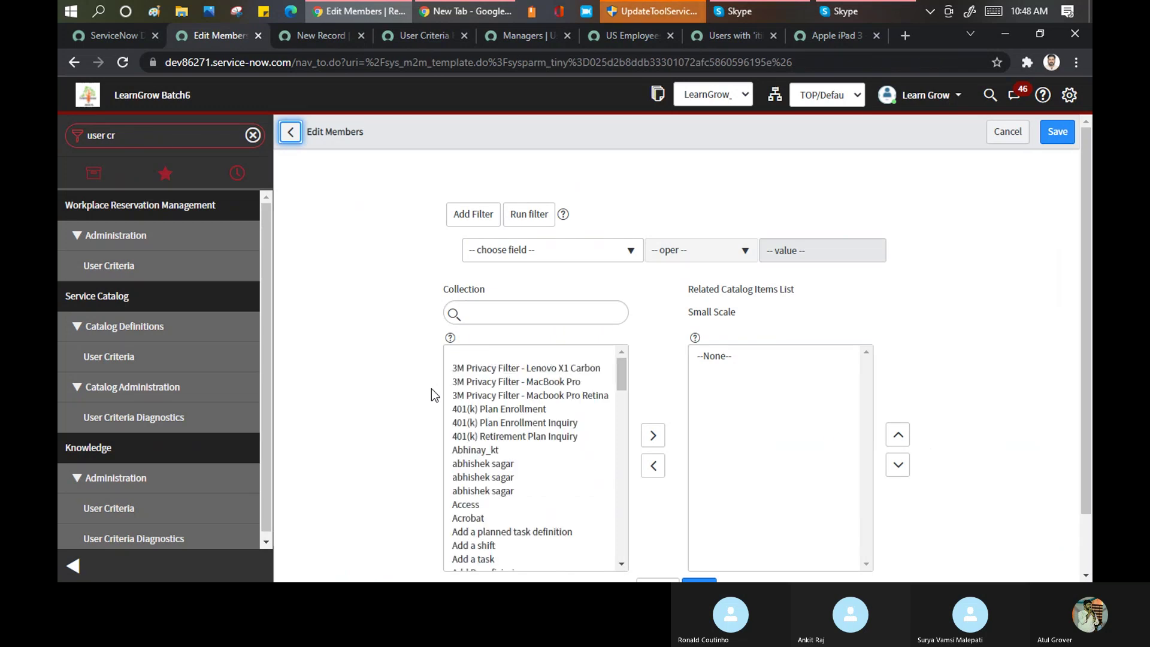
- Add 3M Privacy Filter - Macbook Pro Retina and Acrobat to the Related Catalog Items List of Small Scale
{"action": "left_click", "coordinate": [569, 395]}
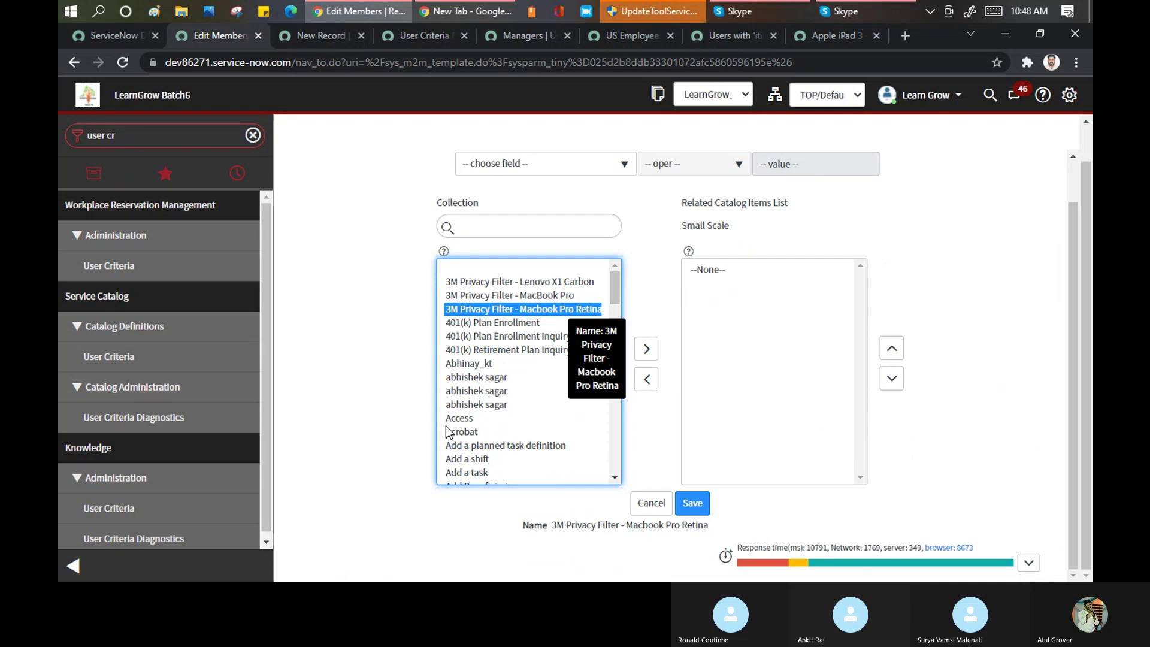
{"action": "left_click", "coordinate": [457, 418], "text": "ctrl"}
{"action": "key", "text": "ctrl+Down"}
{"action": "key", "text": "ctrl+Down"}
{"action": "key", "text": "ctrl+Down"}
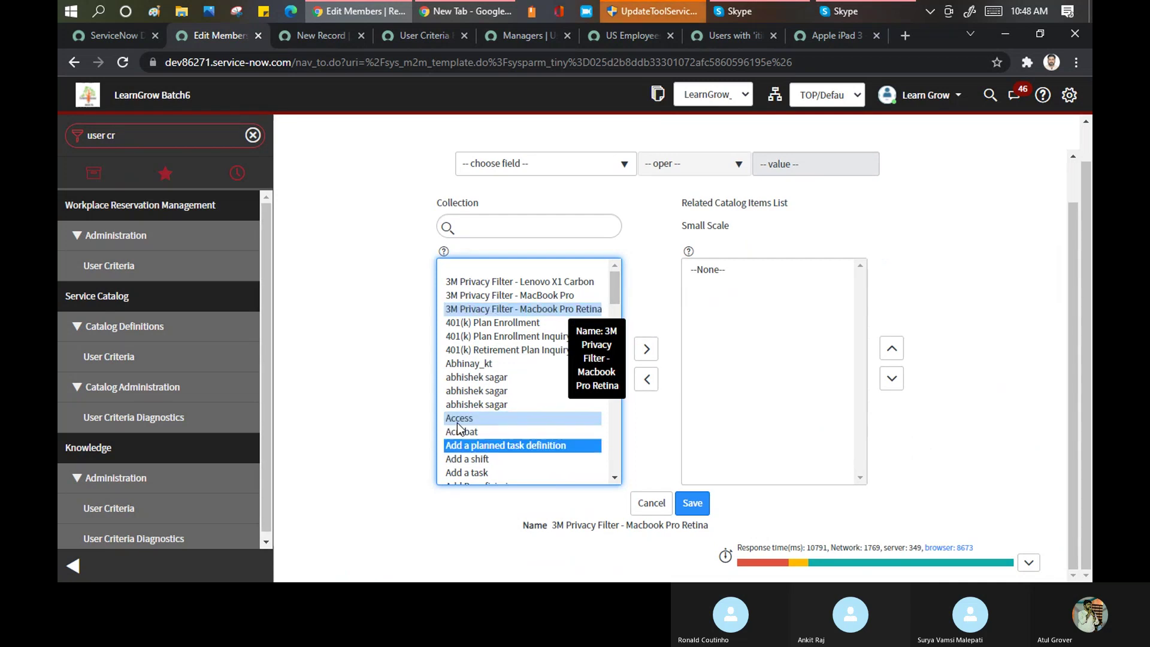
{"action": "key", "text": "ctrl+Up"}
{"action": "key", "text": "ctrl+Up"}
{"action": "key", "text": "ctrl+Up"}
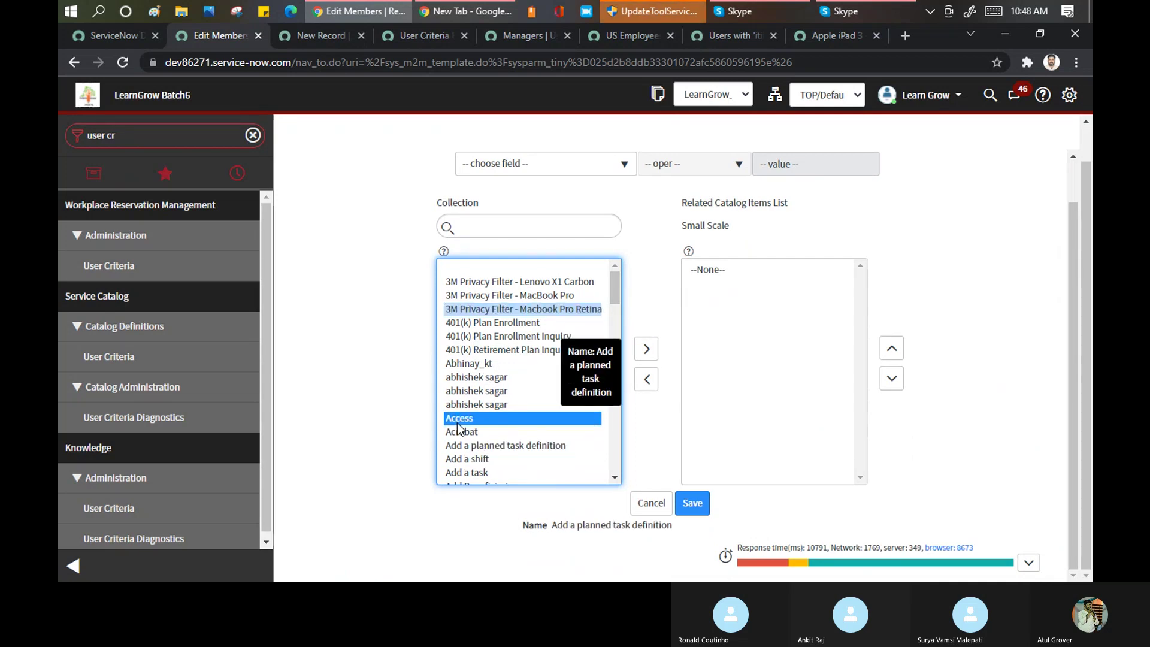
{"action": "double_click", "coordinate": [457, 423]}
{"action": "double_click", "coordinate": [457, 422]}
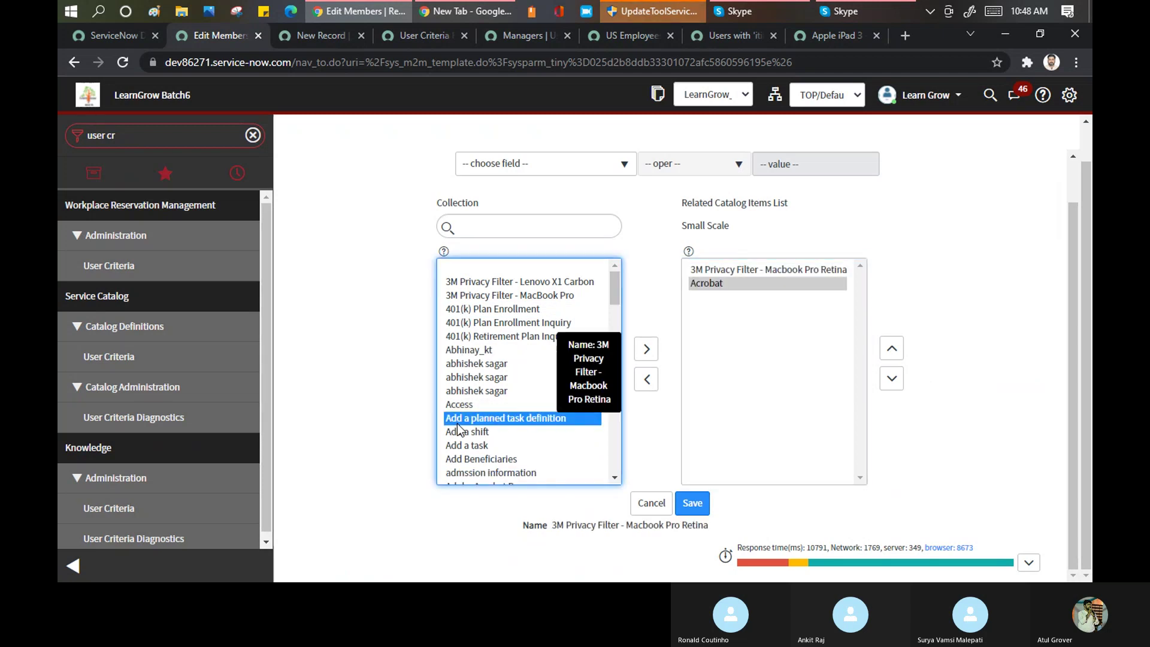
- Add the items Add a shift, Add a planned task definition and Add Beneficiaries to the related items and save the list
{"action": "double_click", "coordinate": [457, 426], "text": "ctrl"}
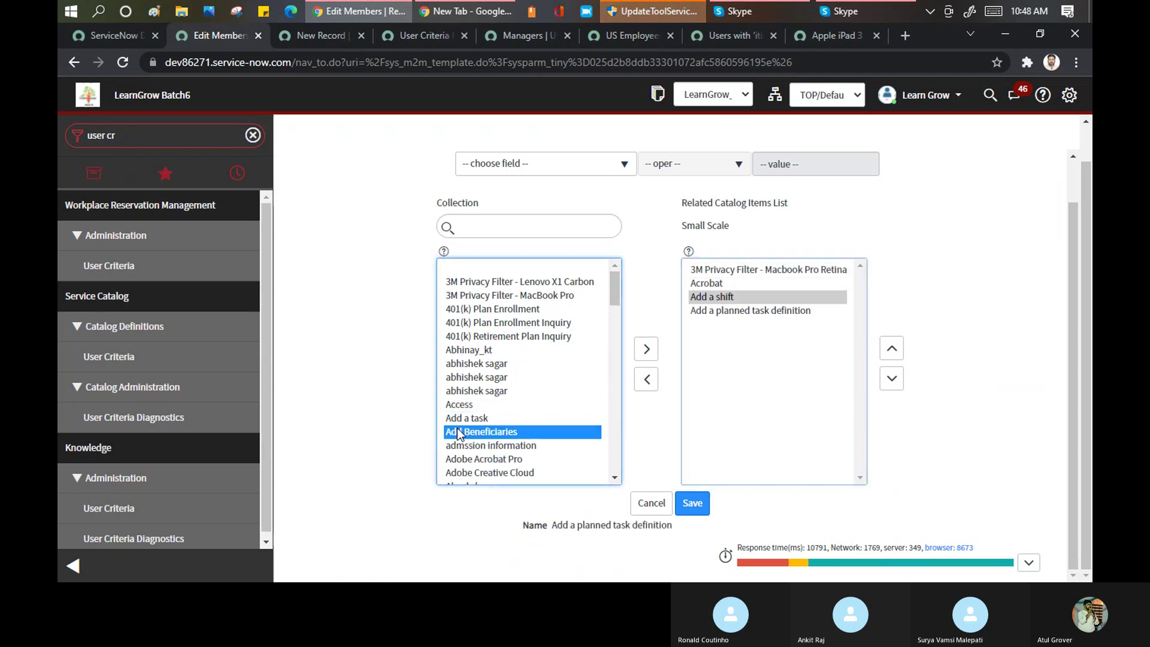
{"action": "double_click", "coordinate": [456, 432]}
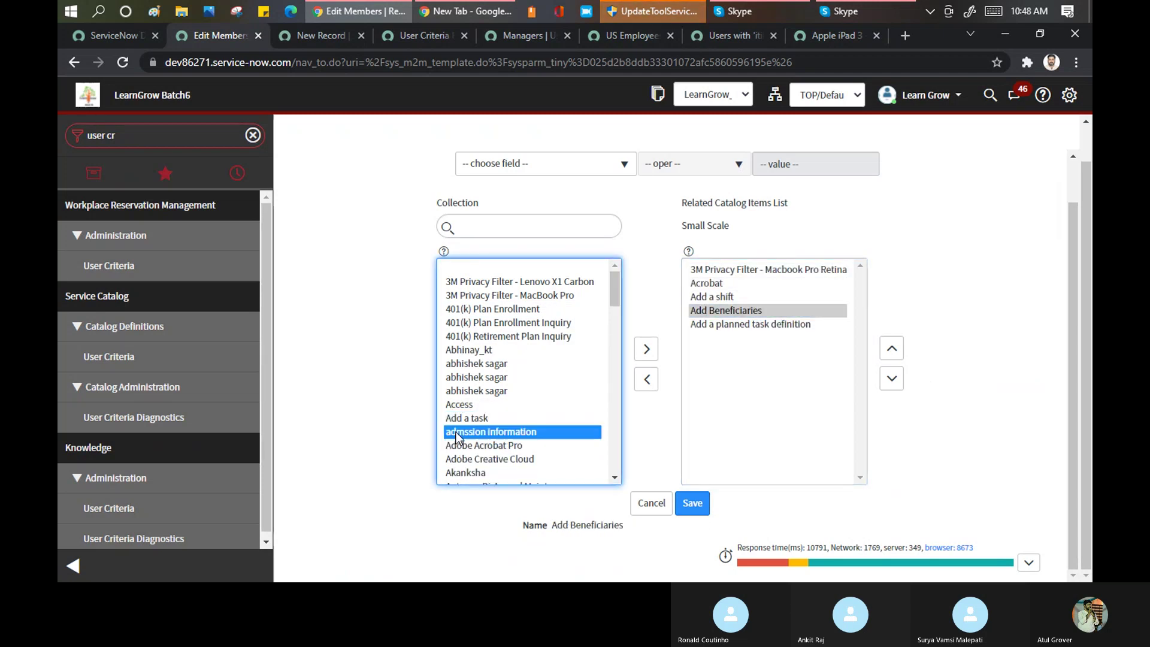
{"action": "left_click", "coordinate": [691, 504]}
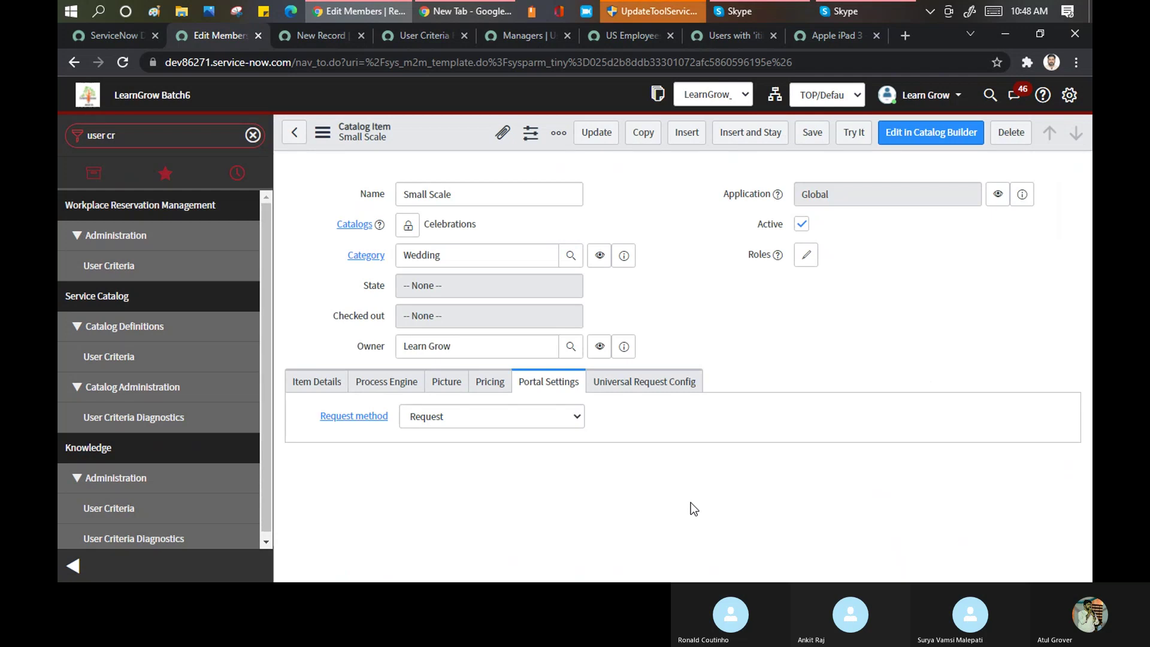
- Open the Small Scale item in the service portal from the Wedding category of the Celebrations catalog and examine its related items
{"action": "left_click", "coordinate": [828, 32]}
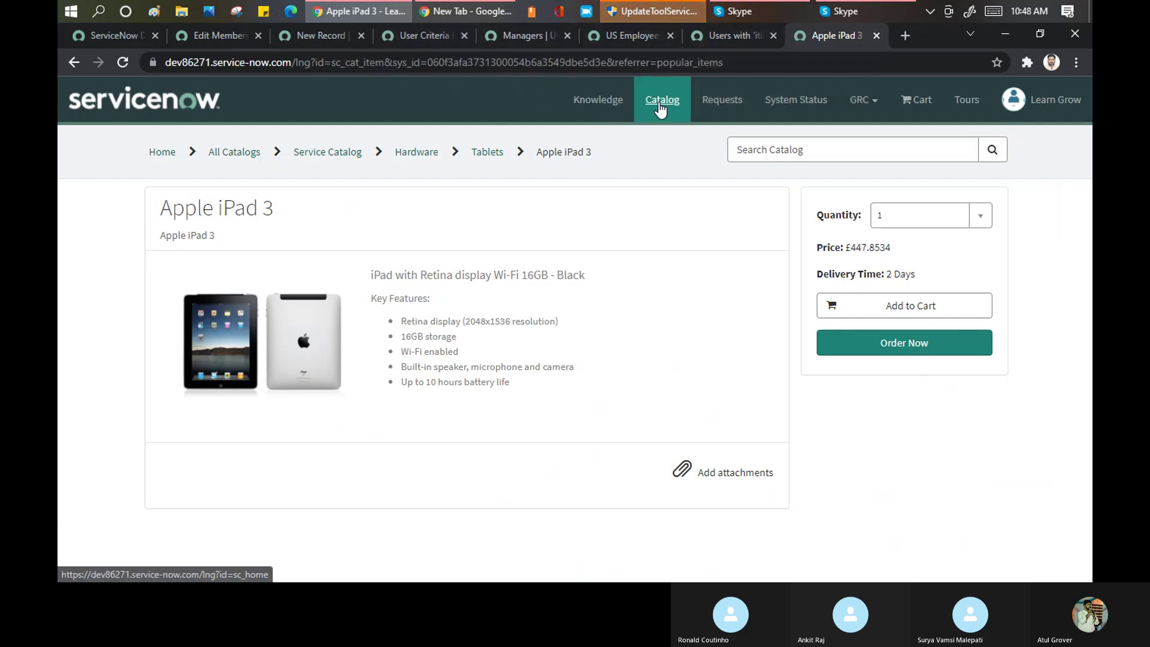
{"action": "left_click", "coordinate": [661, 109]}
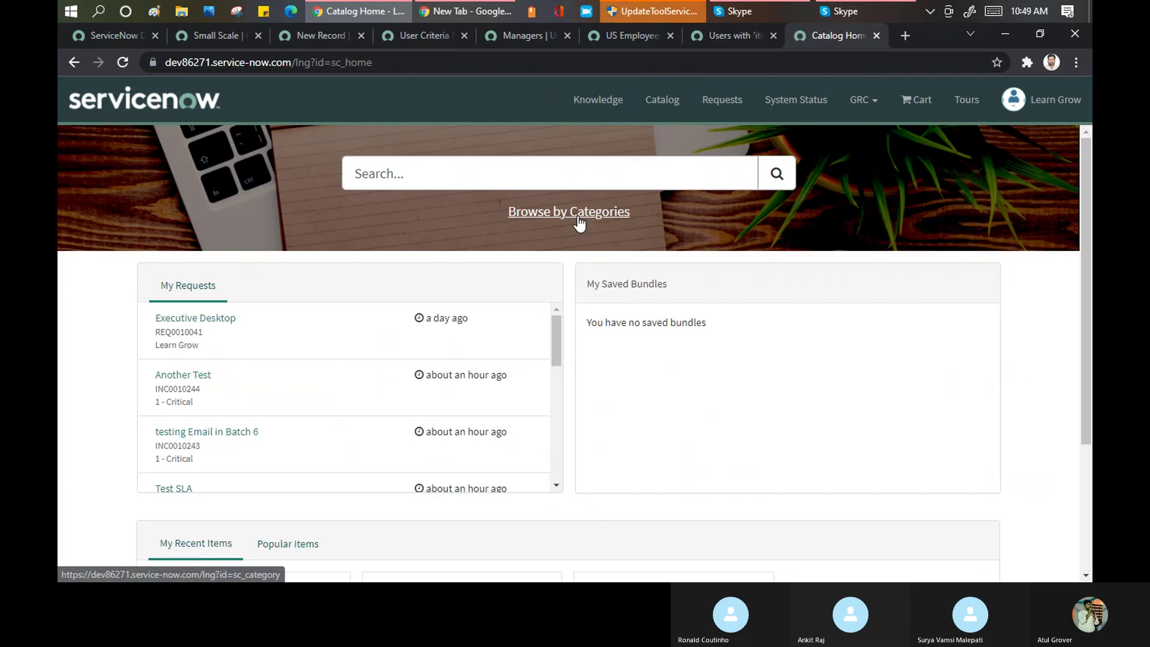
{"action": "left_click", "coordinate": [578, 213]}
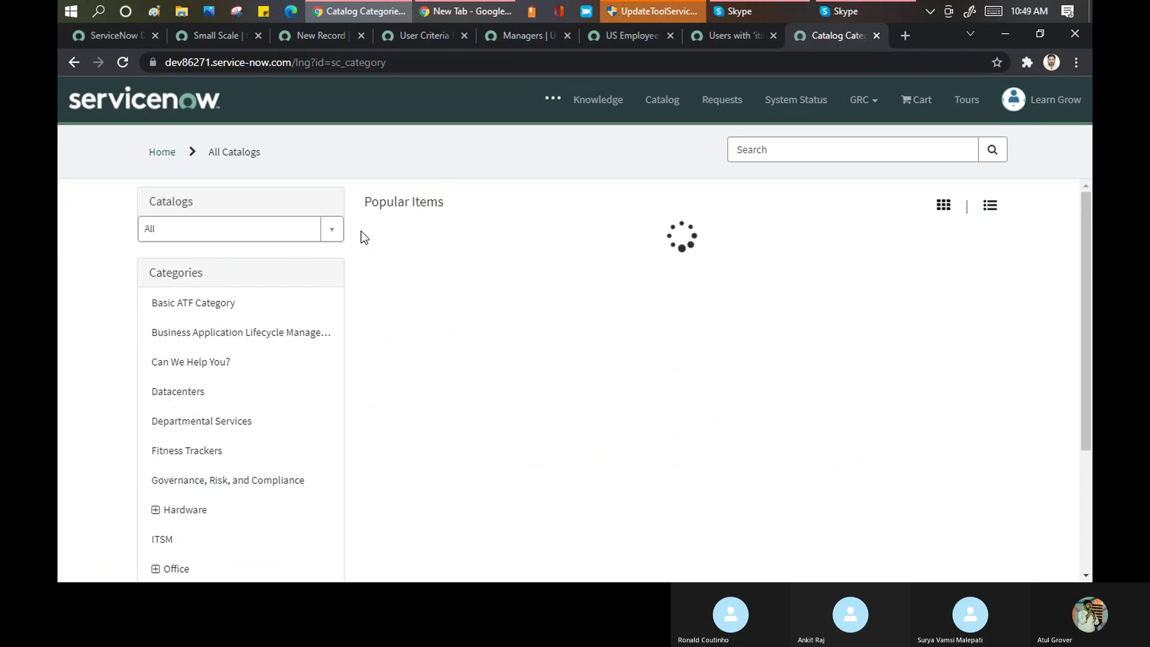
{"action": "left_click", "coordinate": [334, 230]}
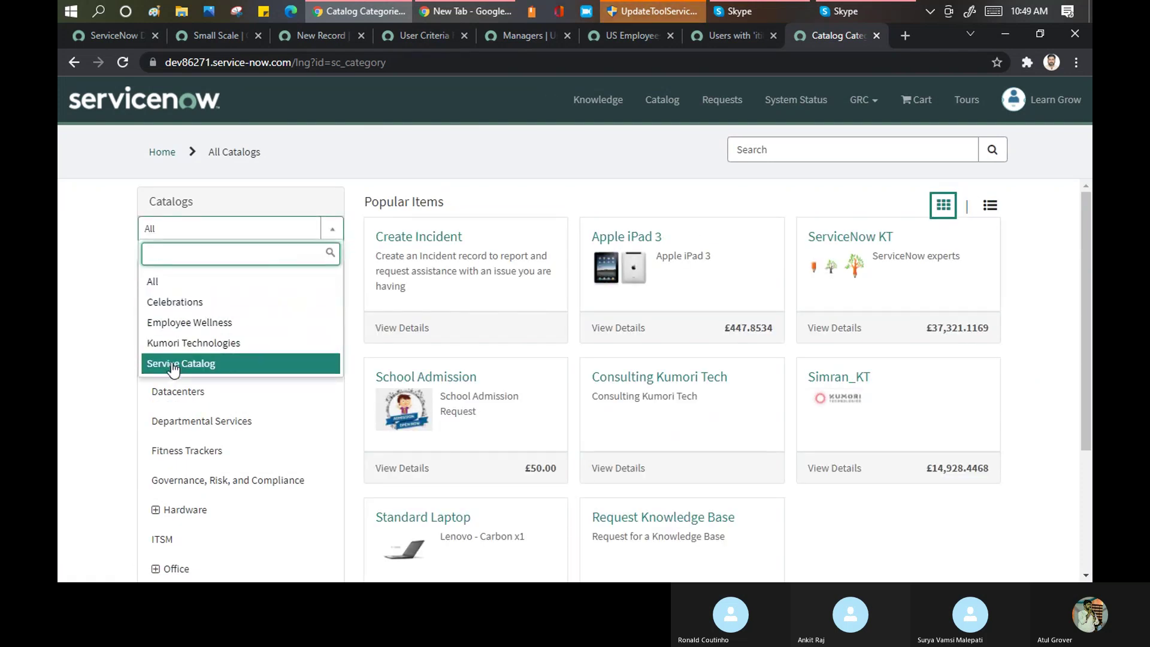
{"action": "left_click", "coordinate": [206, 302]}
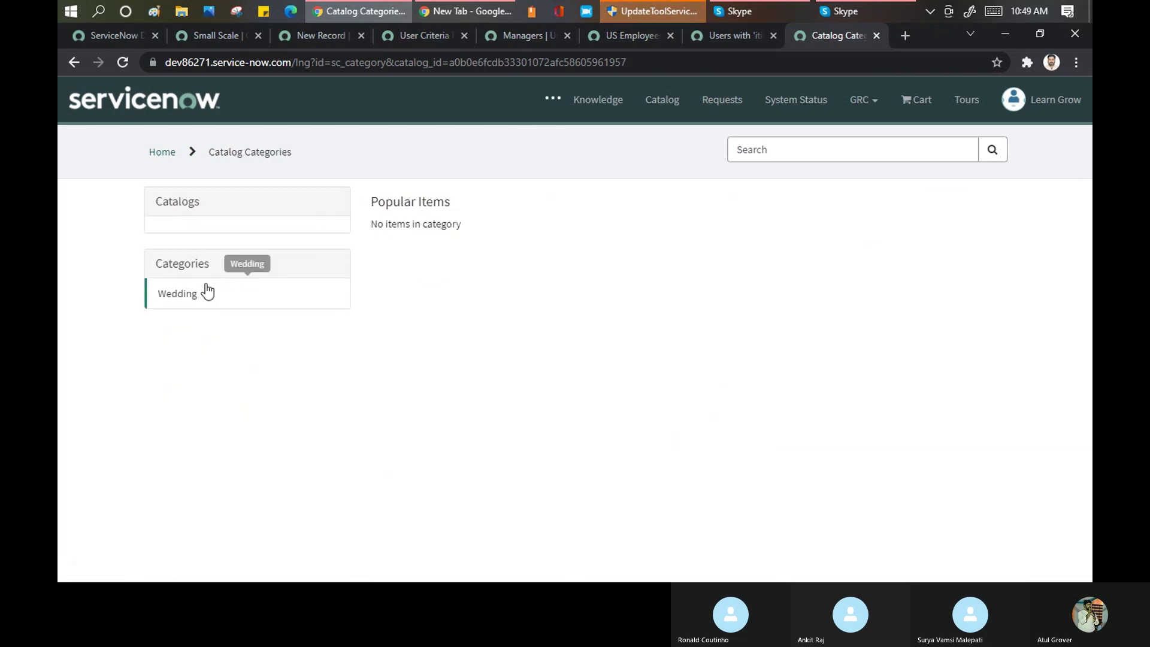
{"action": "left_click", "coordinate": [179, 305]}
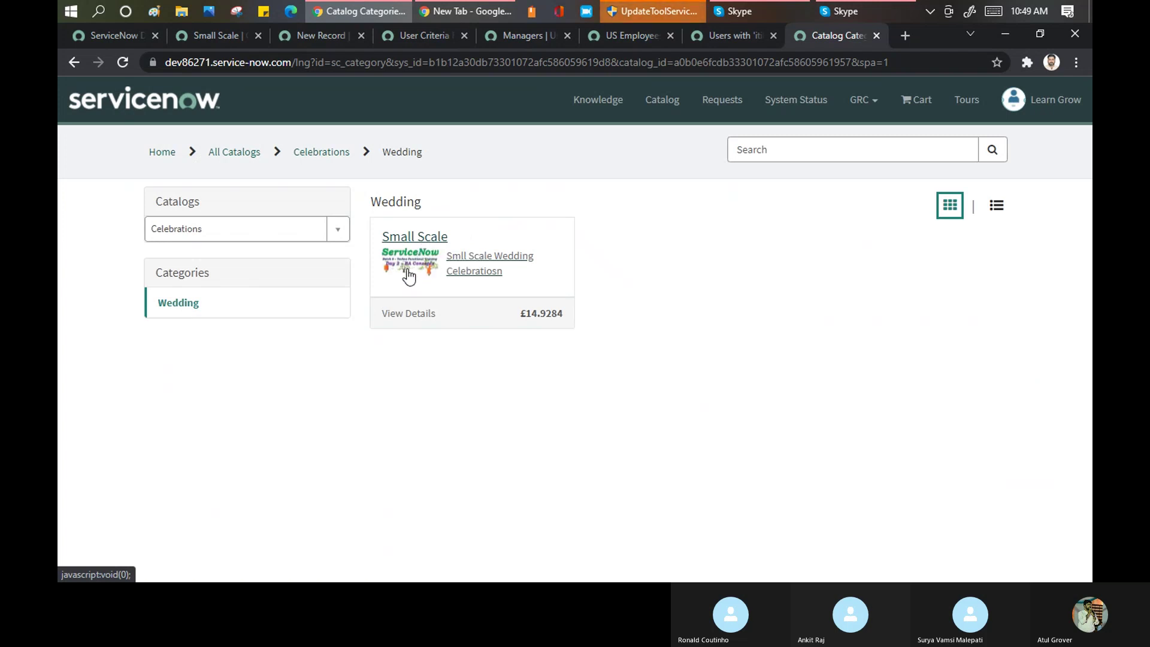
{"action": "left_click", "coordinate": [424, 241]}
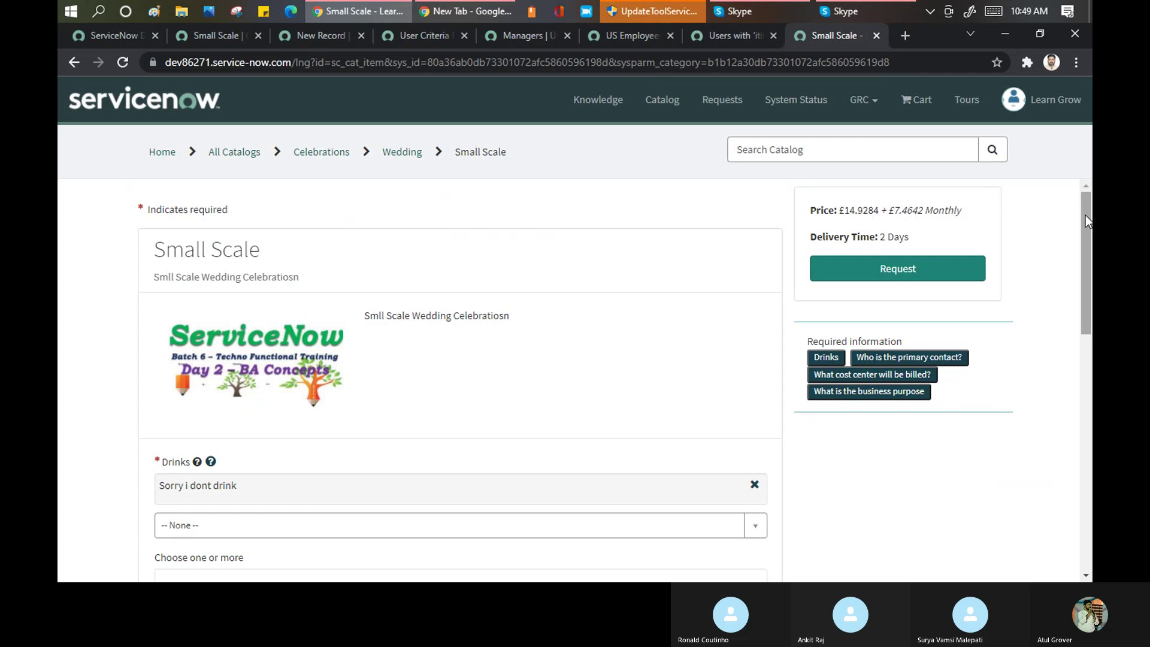
{"action": "left_click_drag", "start_coordinate": [1087, 218], "coordinate": [1086, 452]}
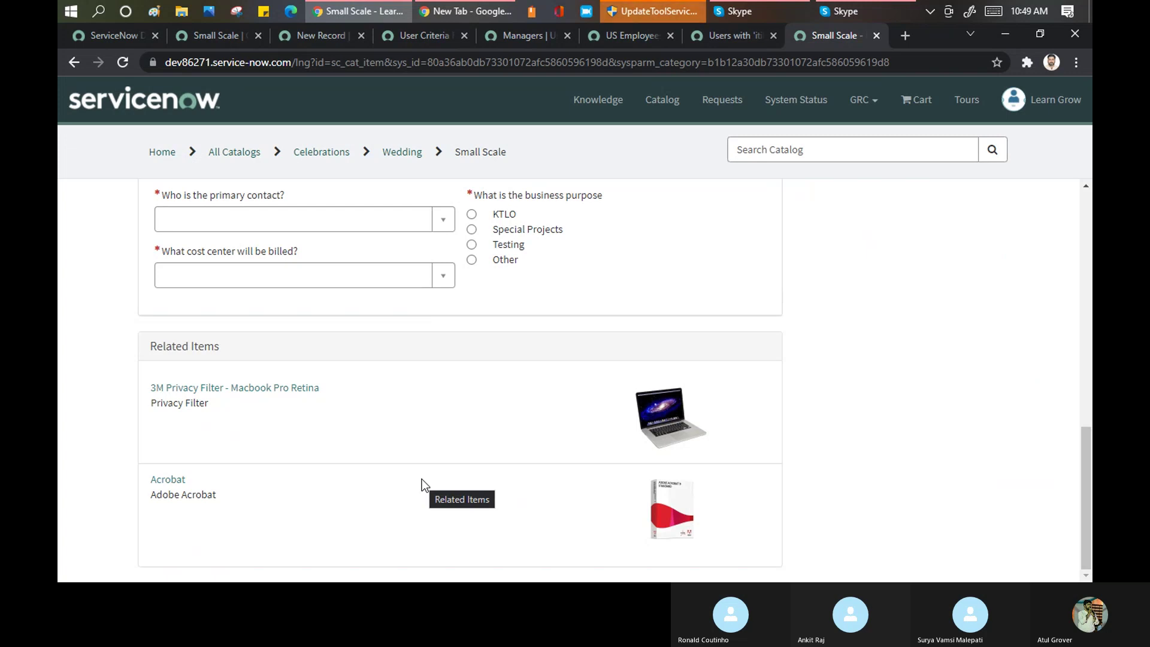
- Return to the Small Scale catalog item record, check its related catalog items list and show its Process Engine settings
{"action": "left_click", "coordinate": [231, 41]}
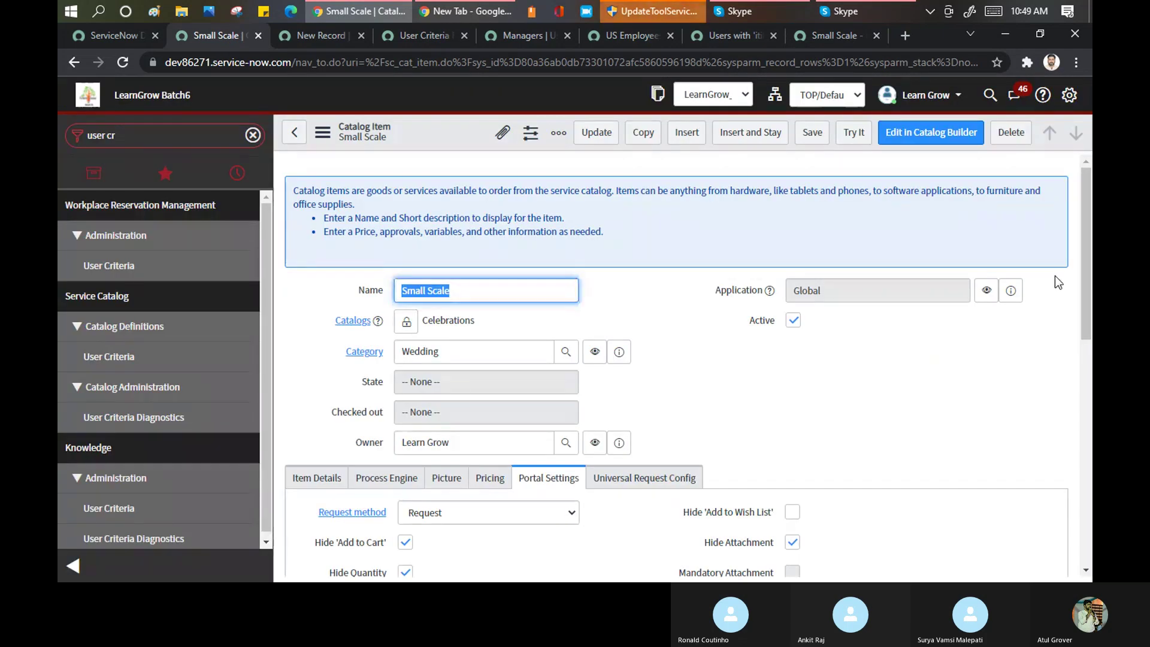
{"action": "left_click_drag", "start_coordinate": [1086, 281], "coordinate": [1086, 506]}
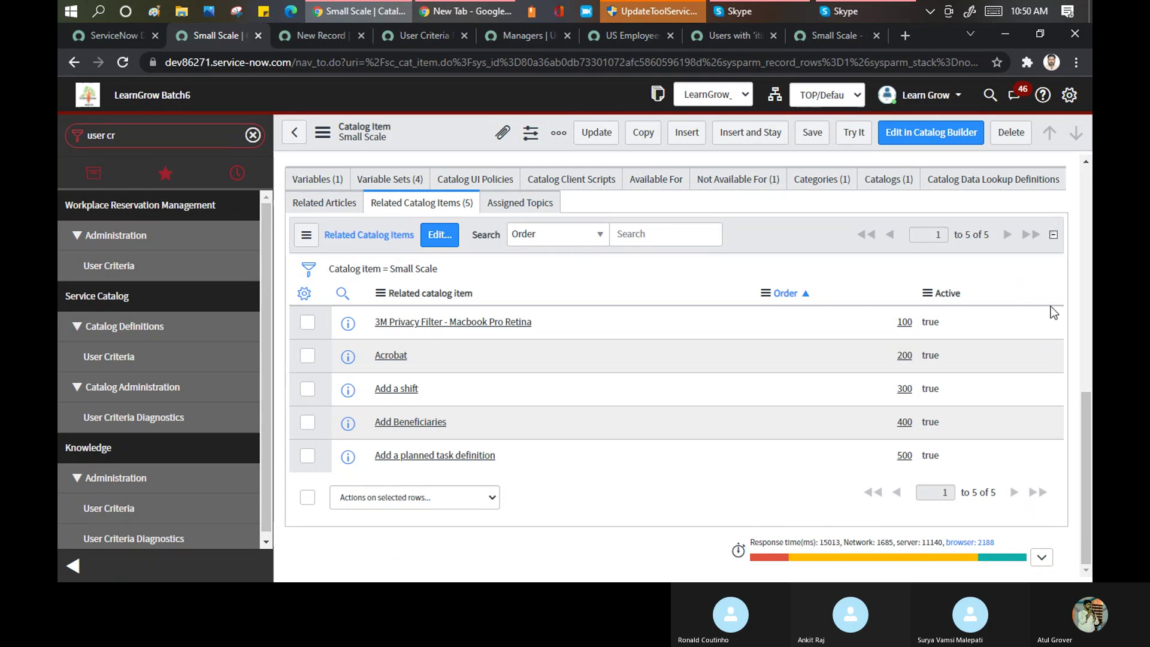
{"action": "left_click_drag", "start_coordinate": [1089, 442], "coordinate": [1090, 279]}
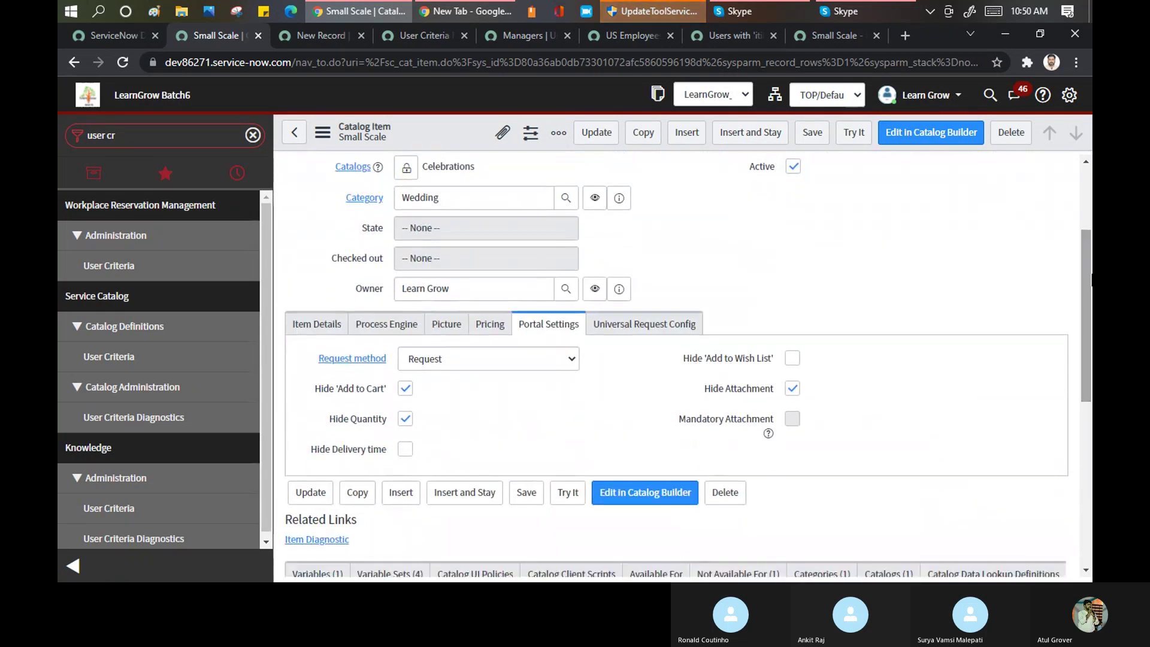
{"action": "left_click", "coordinate": [370, 328]}
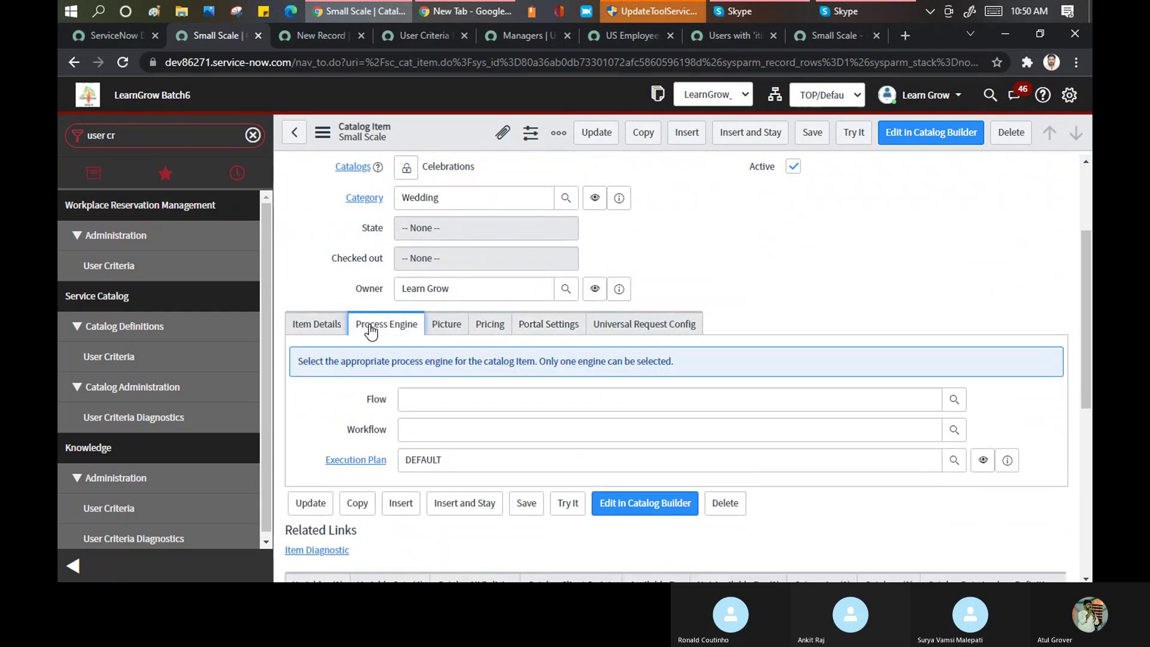
- Examine the Flow, Workflow and Execution Plan fields in the Process Engine settings of the Small Scale item
{"action": "left_click_drag", "start_coordinate": [1084, 261], "coordinate": [1087, 330]}
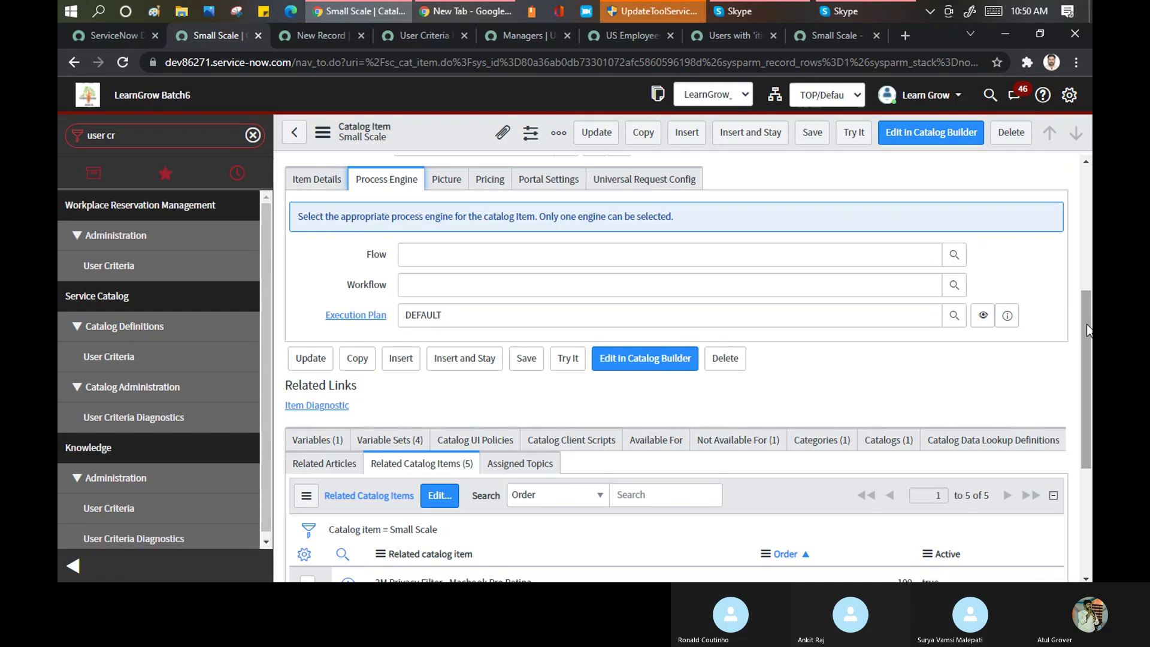
{"action": "left_click", "coordinate": [377, 257]}
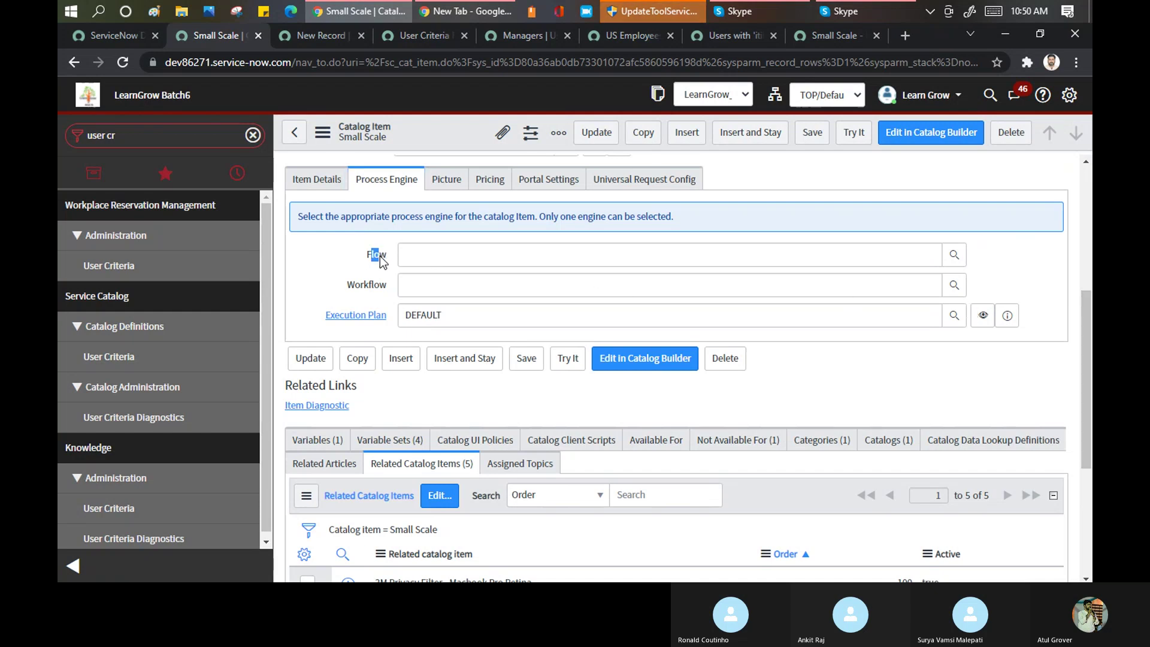
{"action": "double_click", "coordinate": [366, 284]}
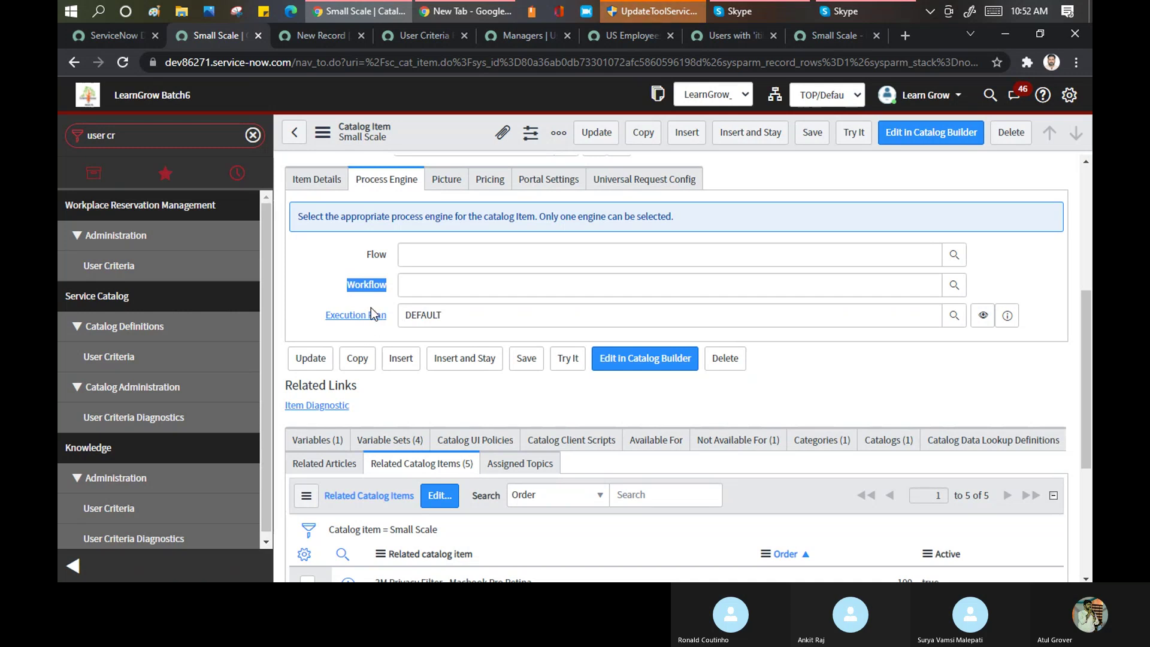
{"action": "left_click", "coordinate": [464, 315]}
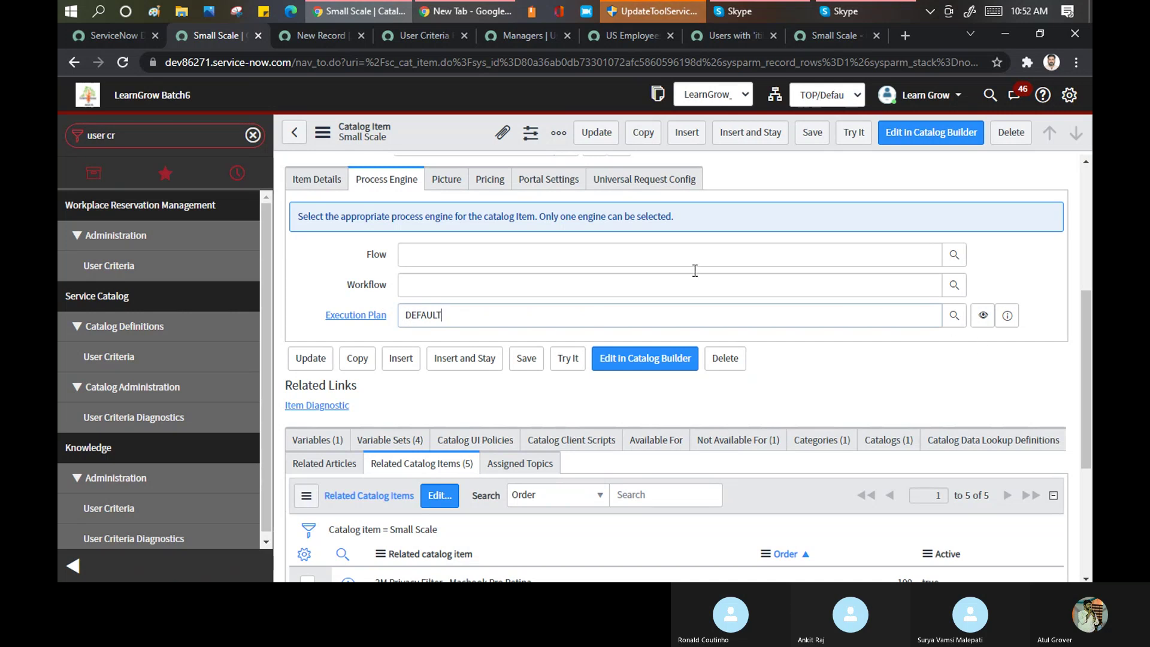
{"action": "key", "text": "ctrl+a"}
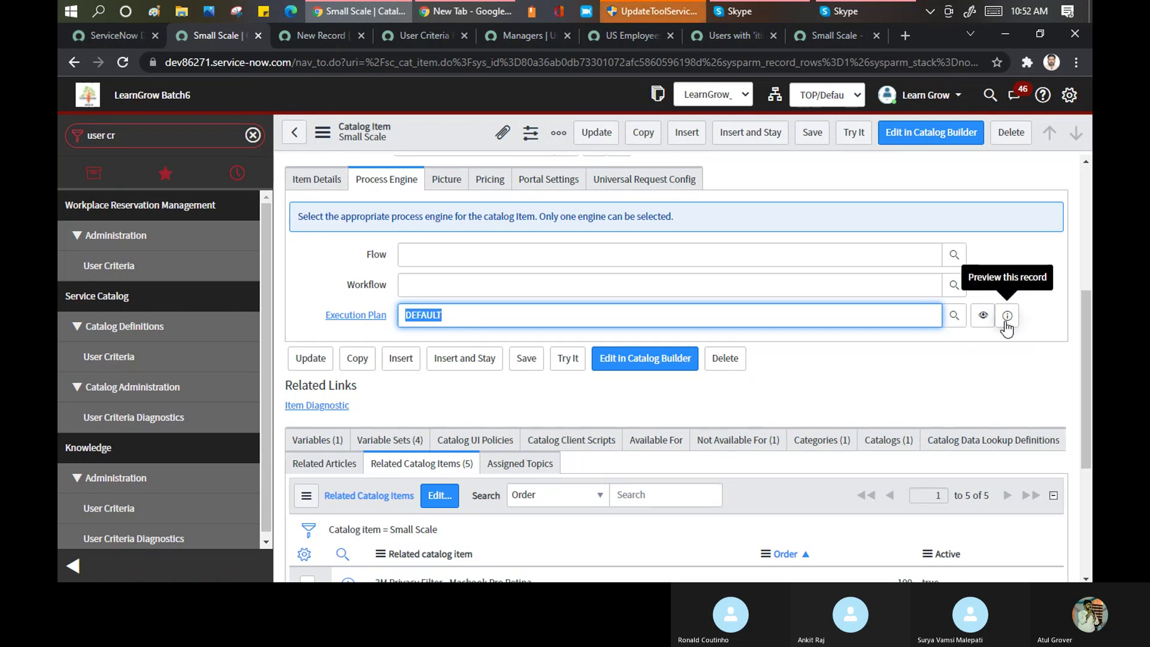
- Check the recent selections offered for the Workflow and Flow fields without choosing any
{"action": "double_click", "coordinate": [374, 284]}
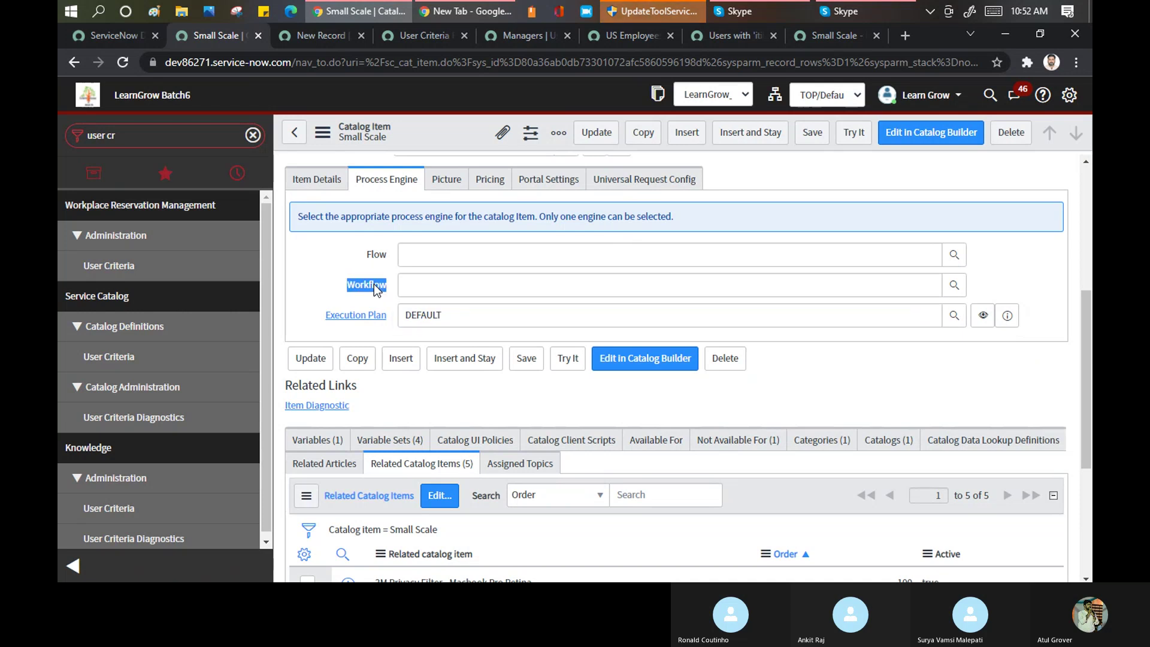
{"action": "left_click", "coordinate": [374, 284]}
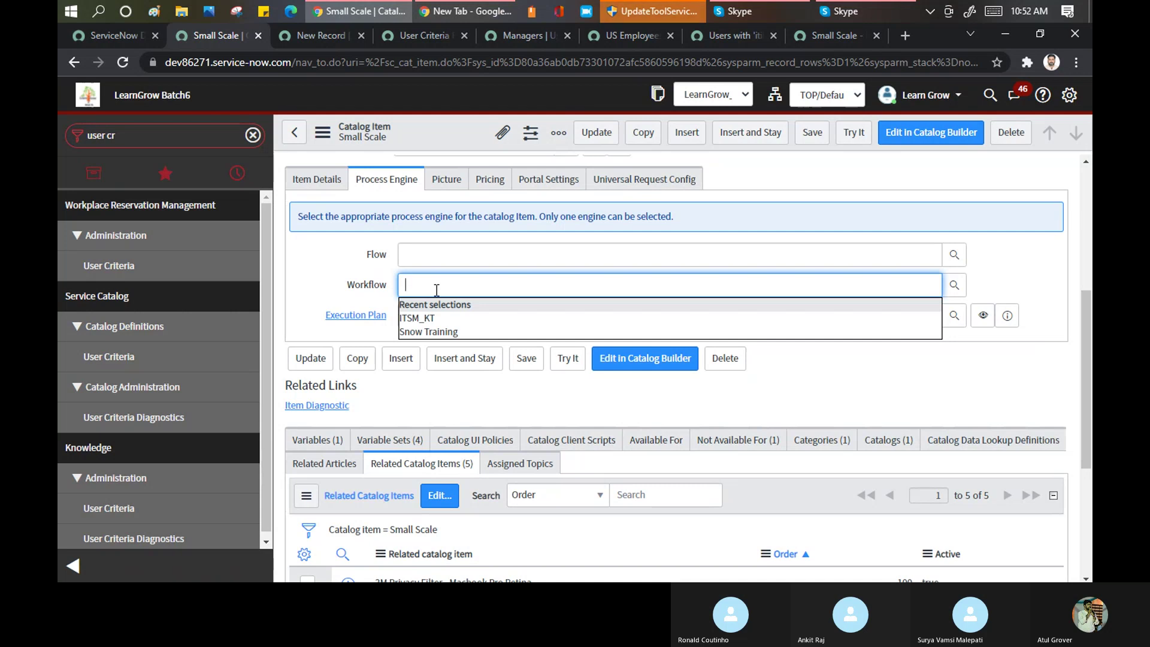
{"action": "left_click", "coordinate": [357, 328]}
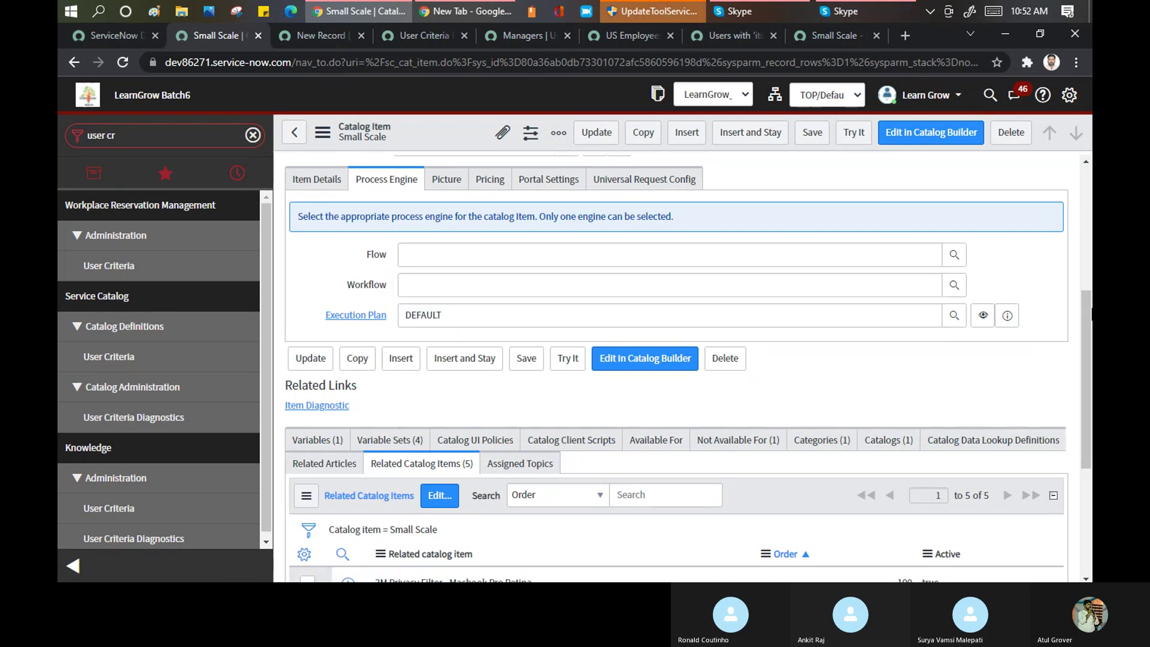
{"action": "left_click_drag", "start_coordinate": [384, 287], "coordinate": [365, 285]}
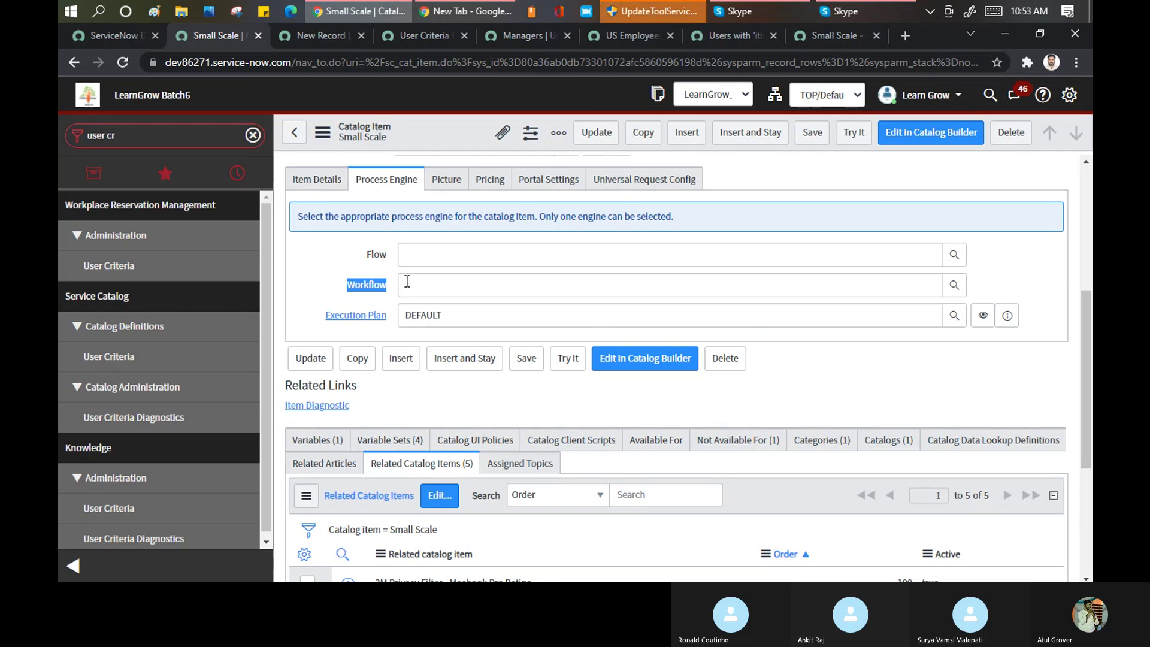
{"action": "left_click", "coordinate": [376, 260]}
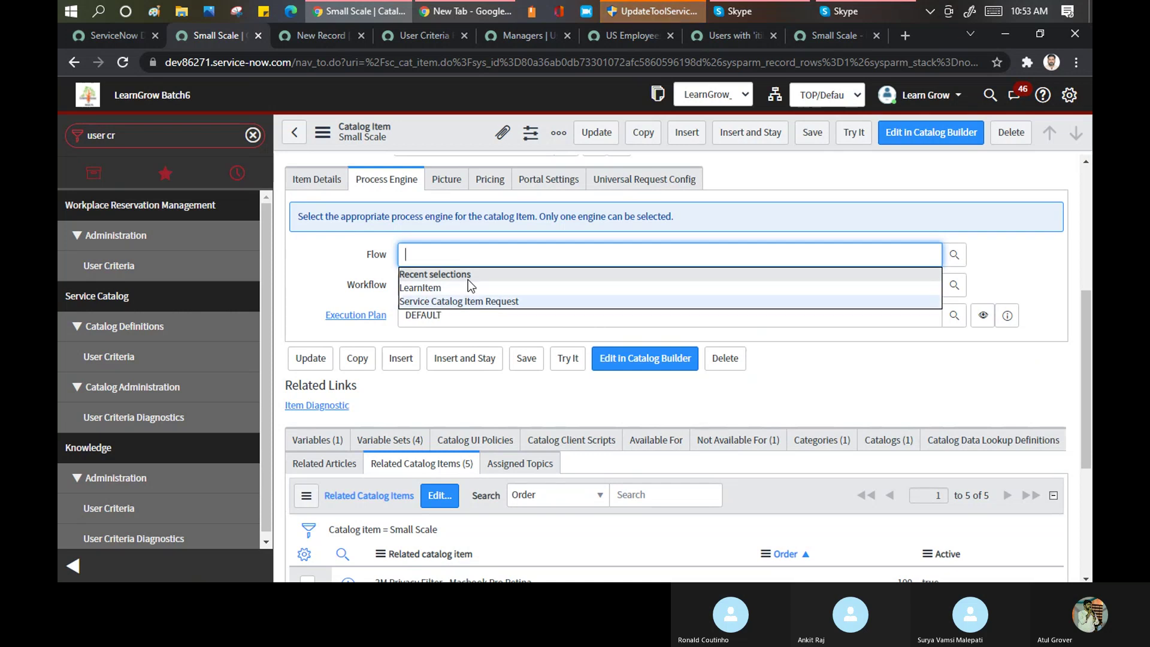
{"action": "left_click", "coordinate": [322, 268]}
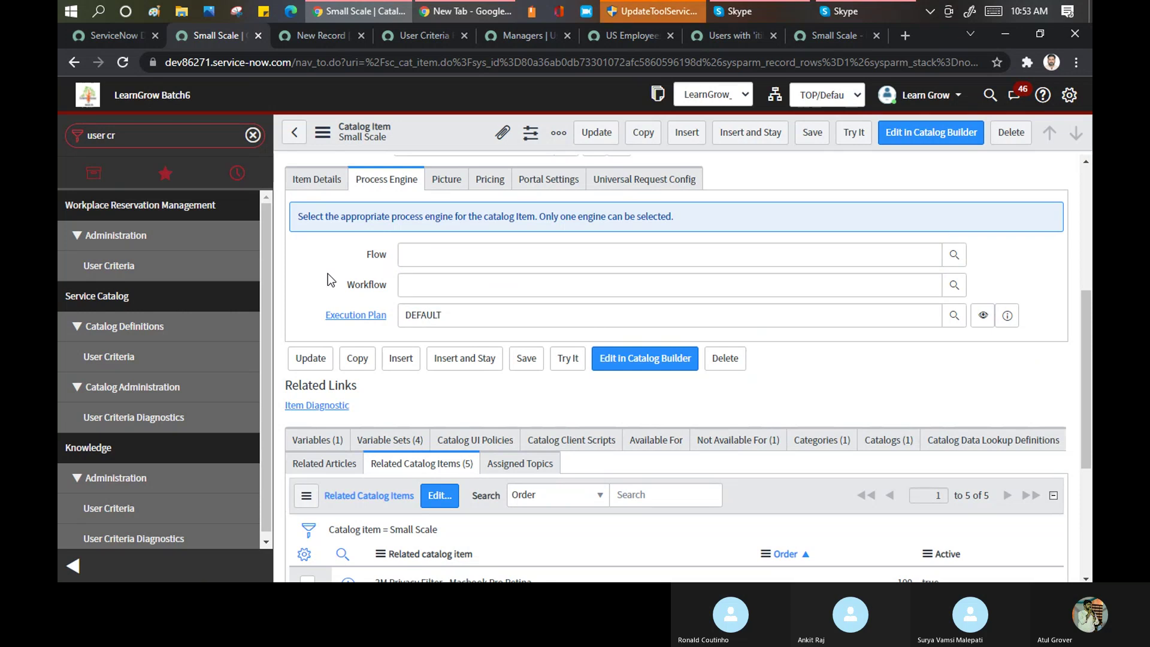
{"action": "left_click_drag", "start_coordinate": [386, 285], "coordinate": [362, 270]}
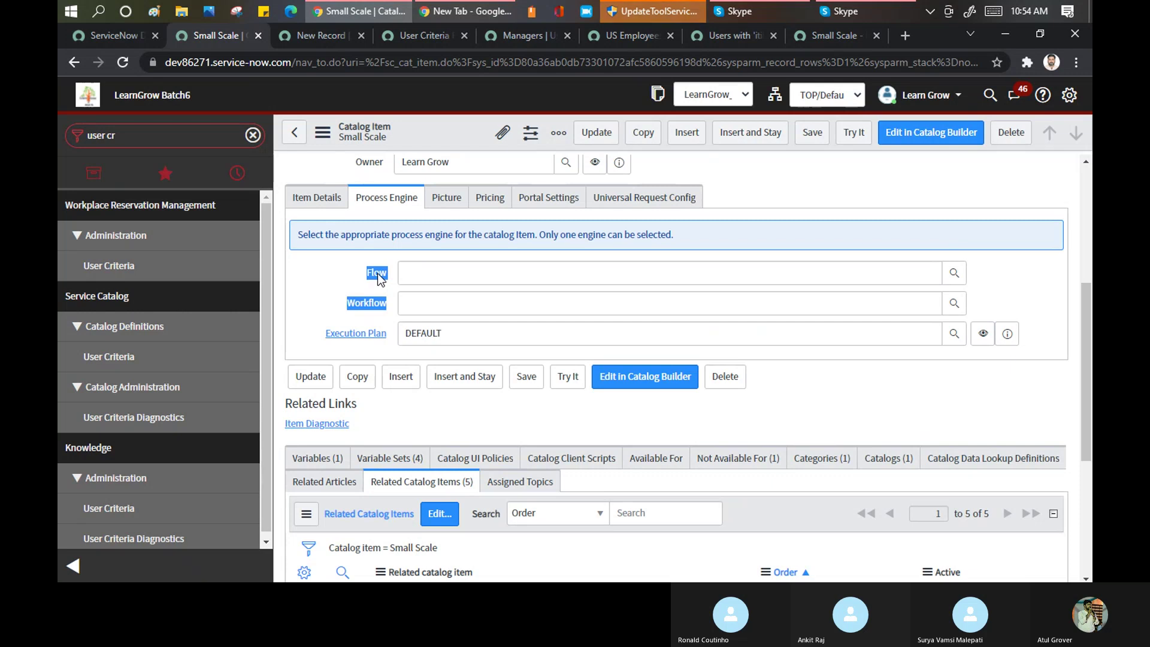
{"action": "left_click", "coordinate": [367, 308]}
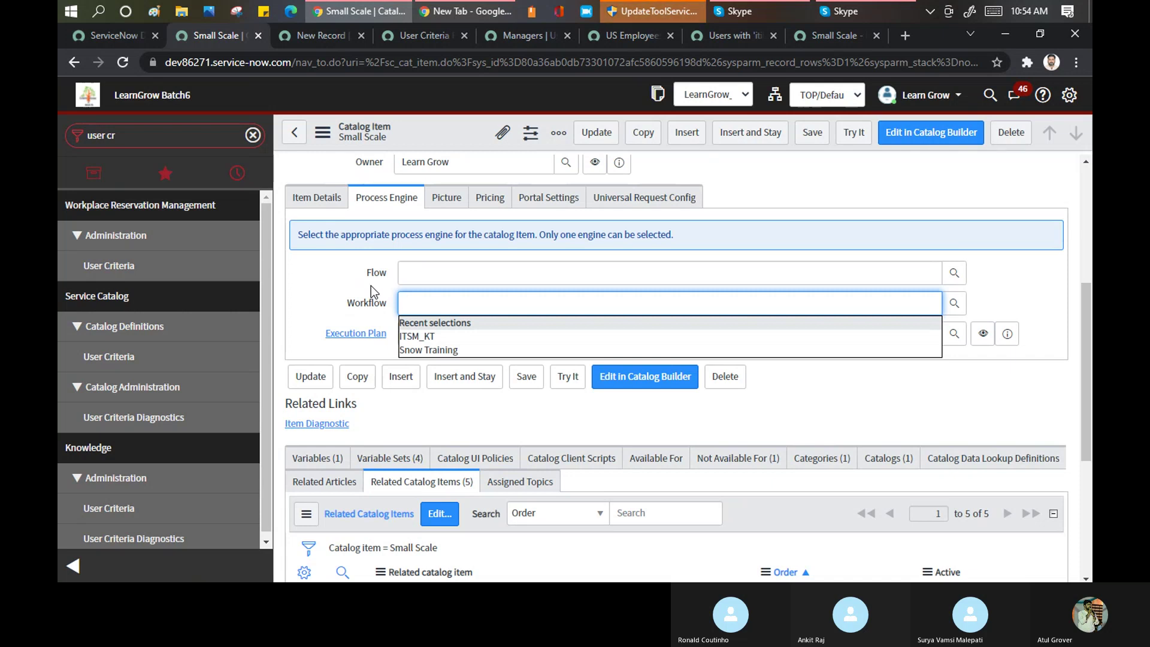
{"action": "left_click", "coordinate": [351, 290]}
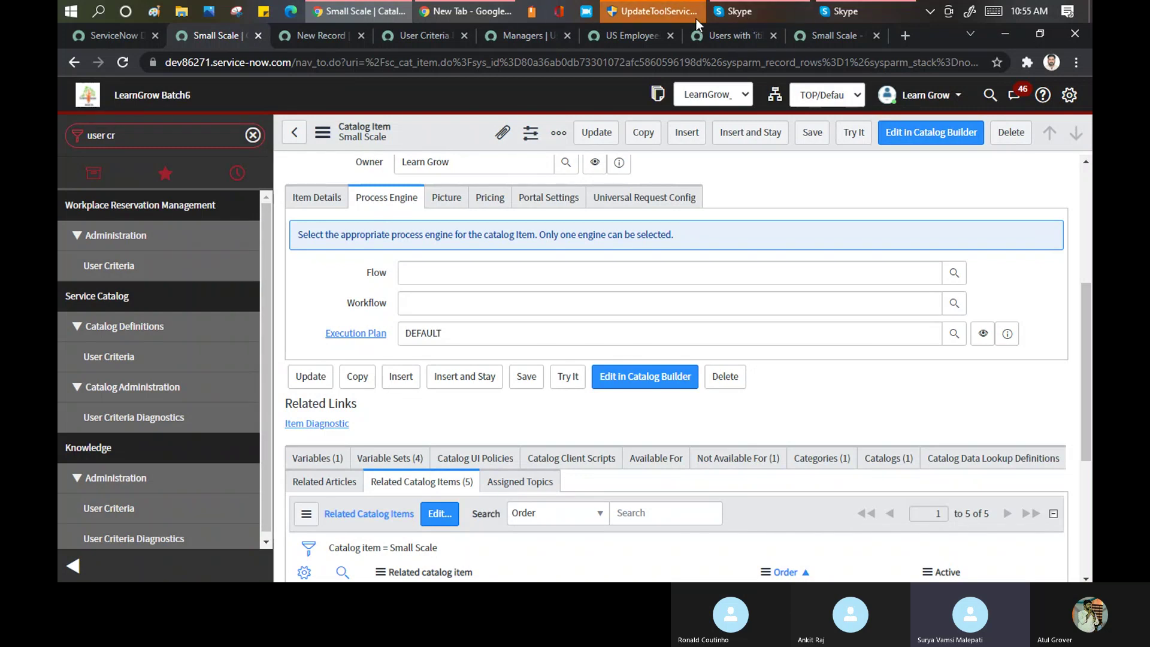
- Browse all catalog categories in the service portal, expanding Hardware and showing more categories
{"action": "left_click", "coordinate": [834, 35]}
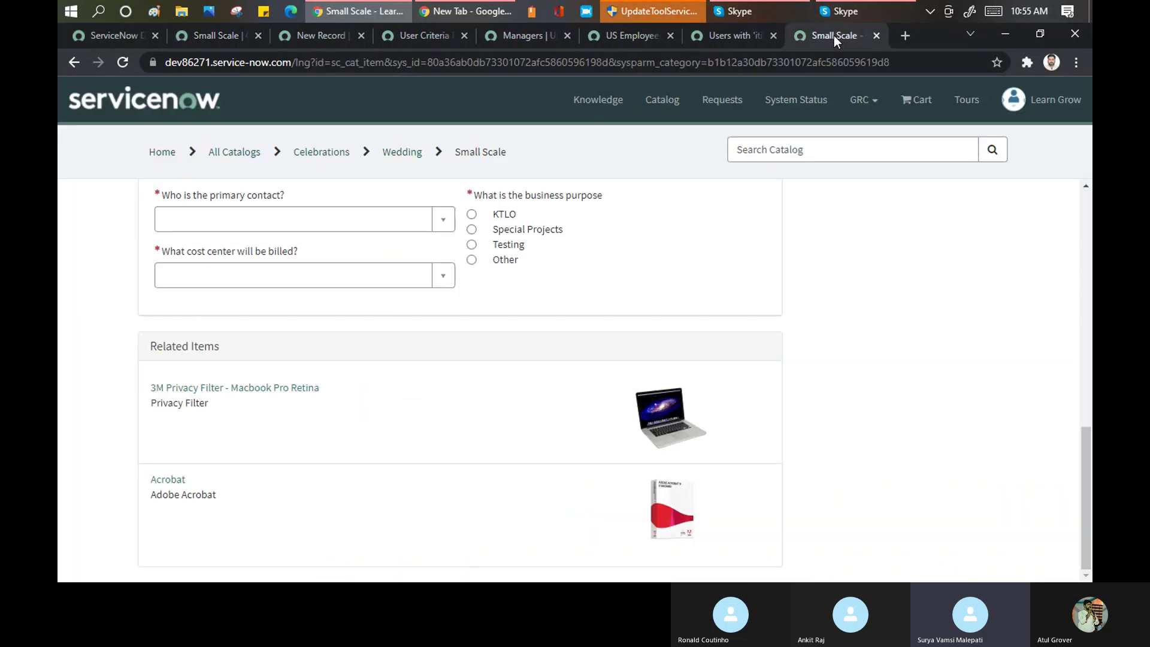
{"action": "left_click", "coordinate": [665, 102]}
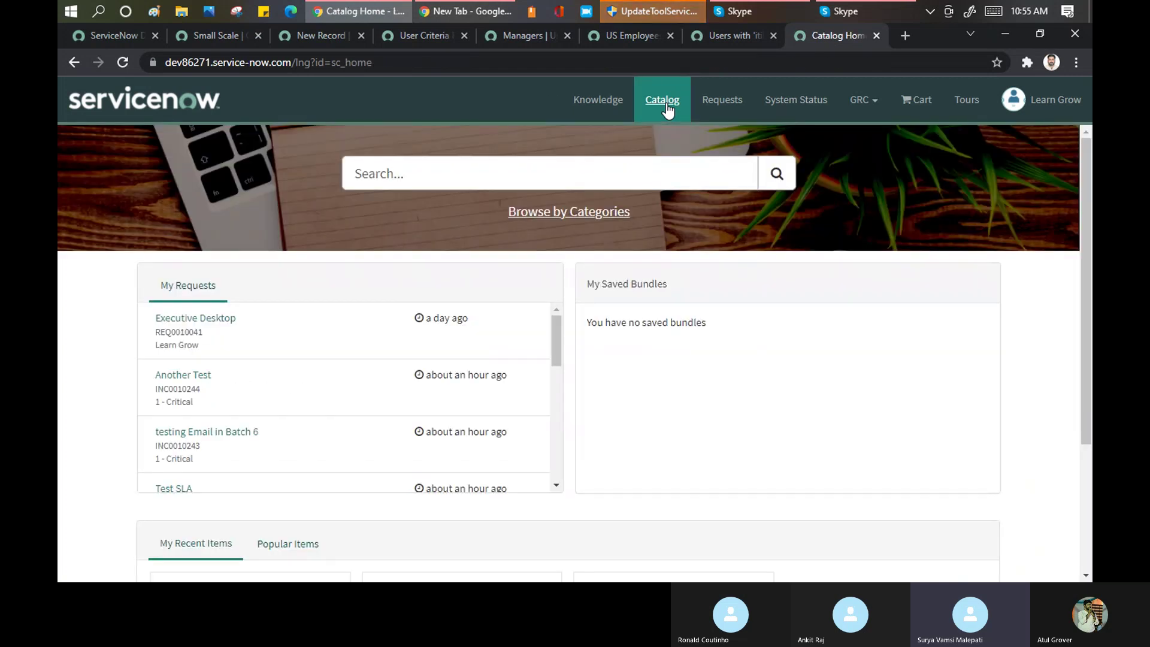
{"action": "left_click", "coordinate": [591, 220]}
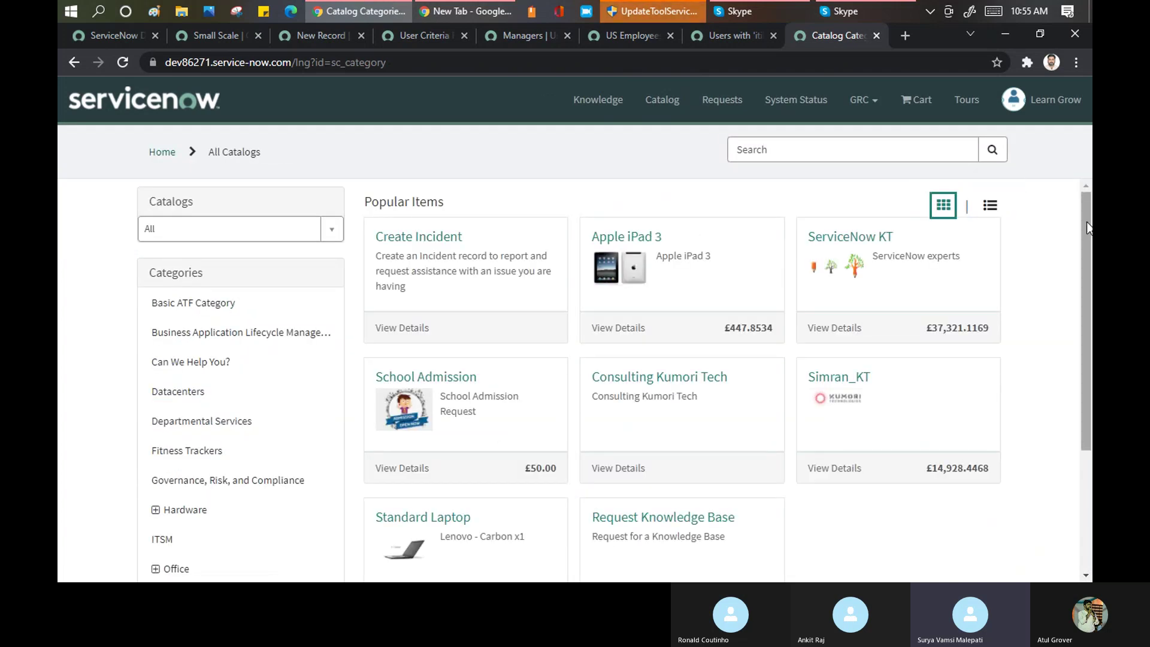
{"action": "left_click_drag", "start_coordinate": [1090, 228], "coordinate": [1091, 264]}
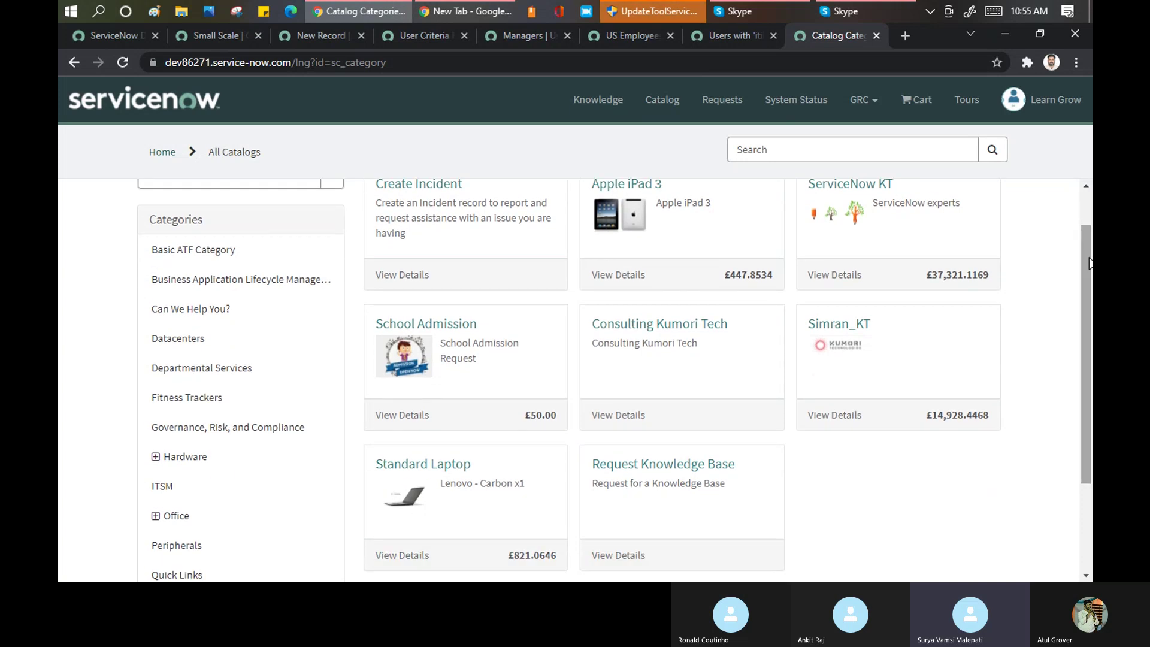
{"action": "left_click", "coordinate": [156, 458]}
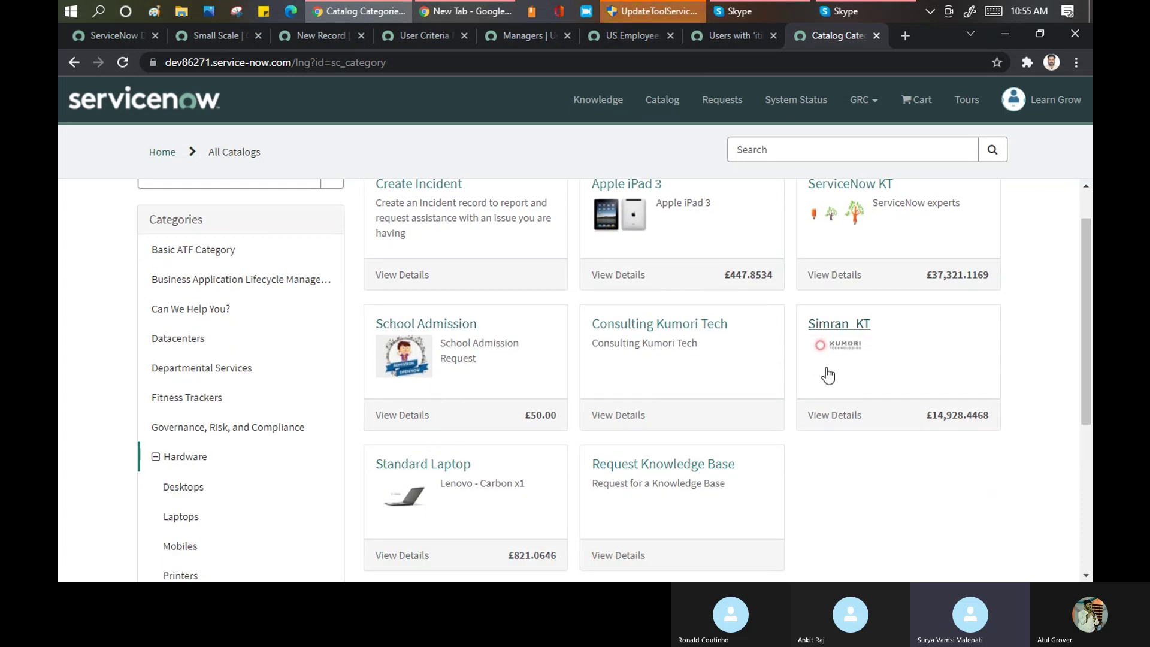
{"action": "left_click_drag", "start_coordinate": [1089, 281], "coordinate": [1091, 466]}
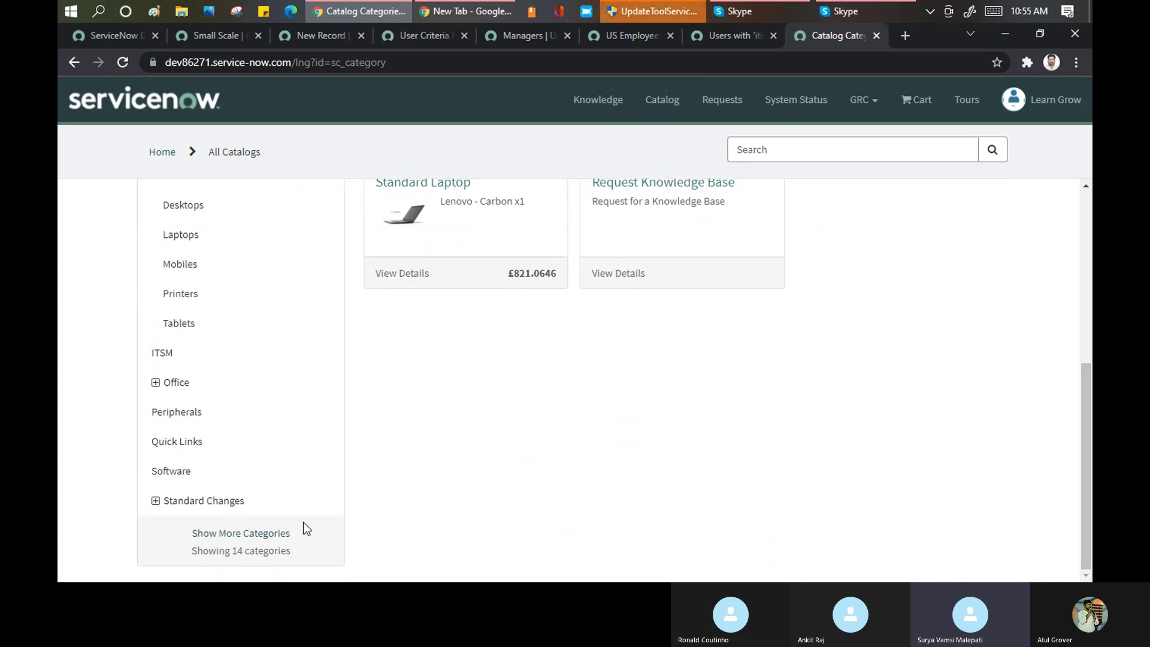
{"action": "left_click", "coordinate": [255, 541]}
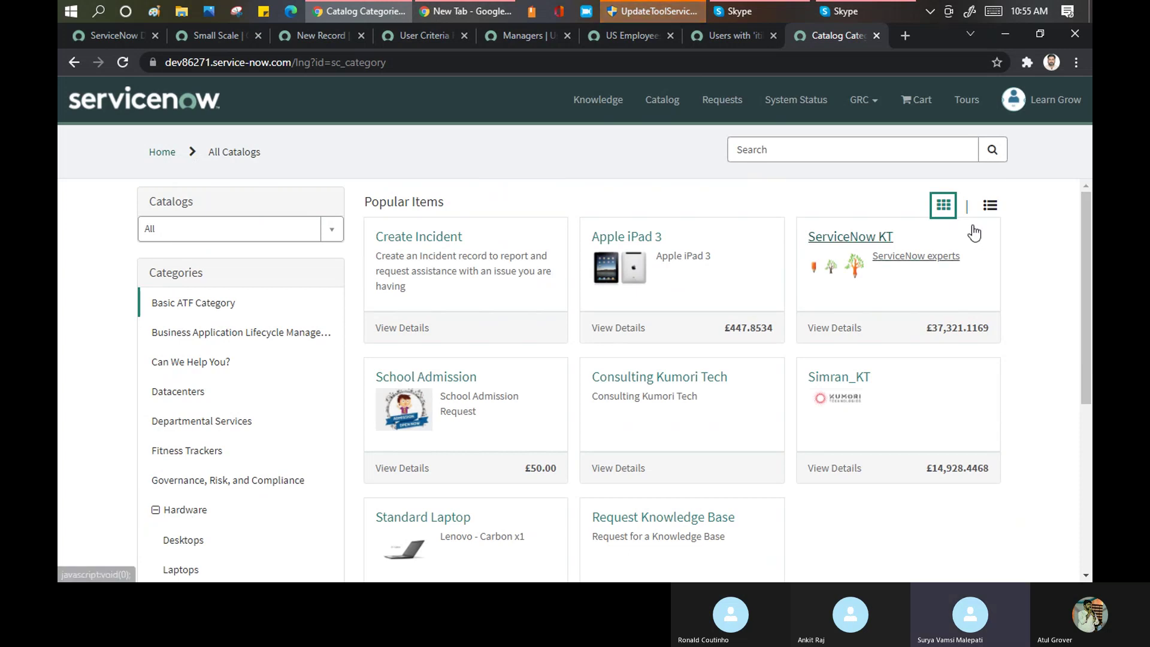
- Open the Wedding category from the full category list and view its items
{"action": "left_click_drag", "start_coordinate": [1088, 221], "coordinate": [1091, 440]}
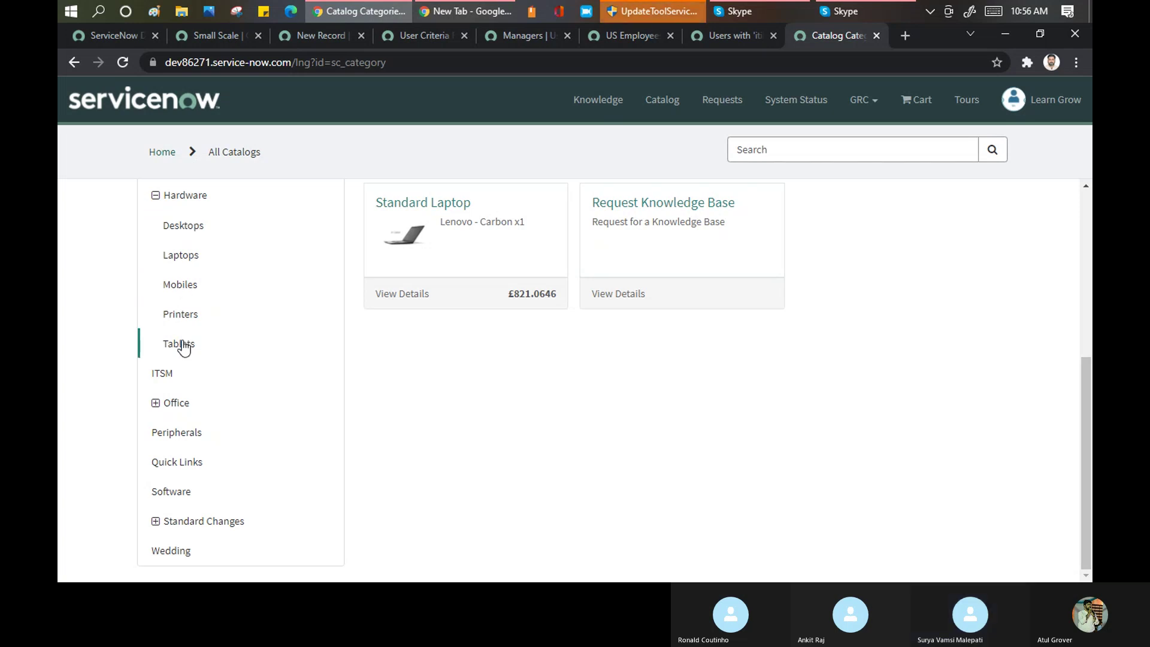
{"action": "left_click", "coordinate": [174, 551]}
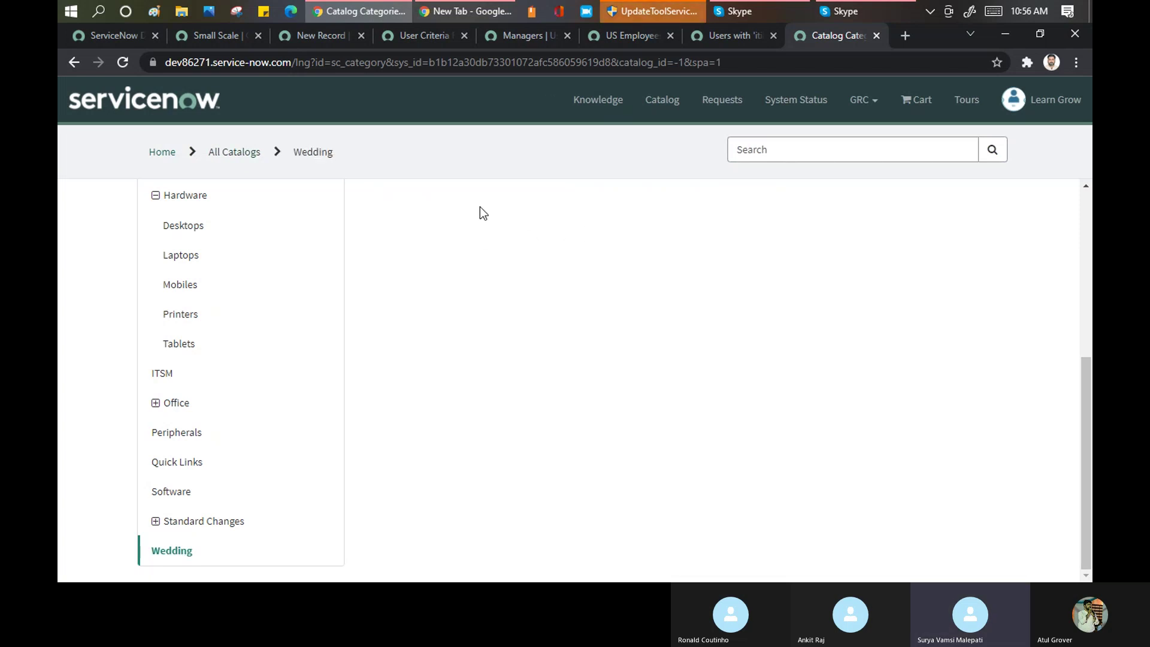
{"action": "left_click", "coordinate": [1086, 223]}
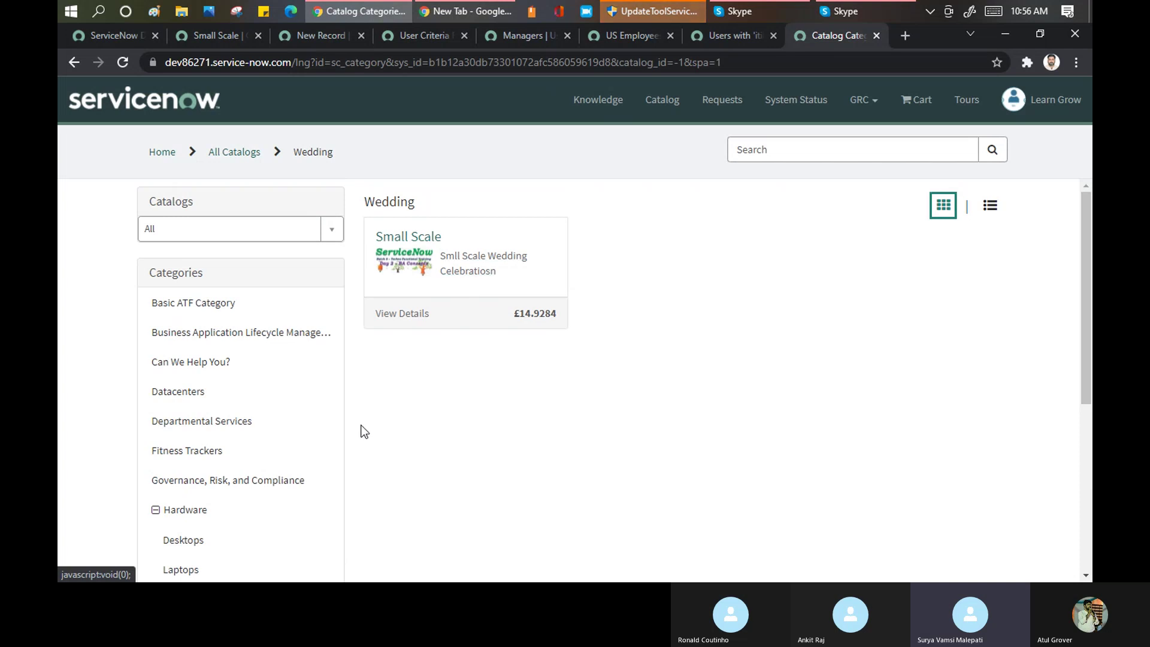
- View the Desktops and Laptops subcategories of Hardware in the service portal
{"action": "left_click_drag", "start_coordinate": [1087, 294], "coordinate": [1091, 384]}
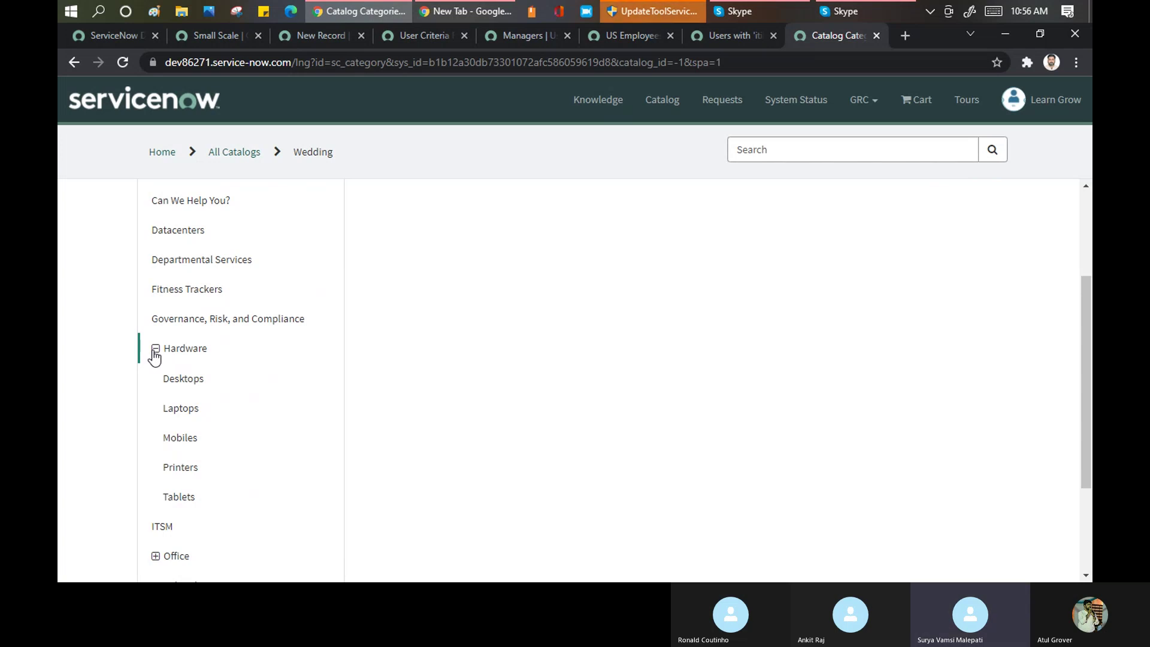
{"action": "left_click", "coordinate": [187, 387]}
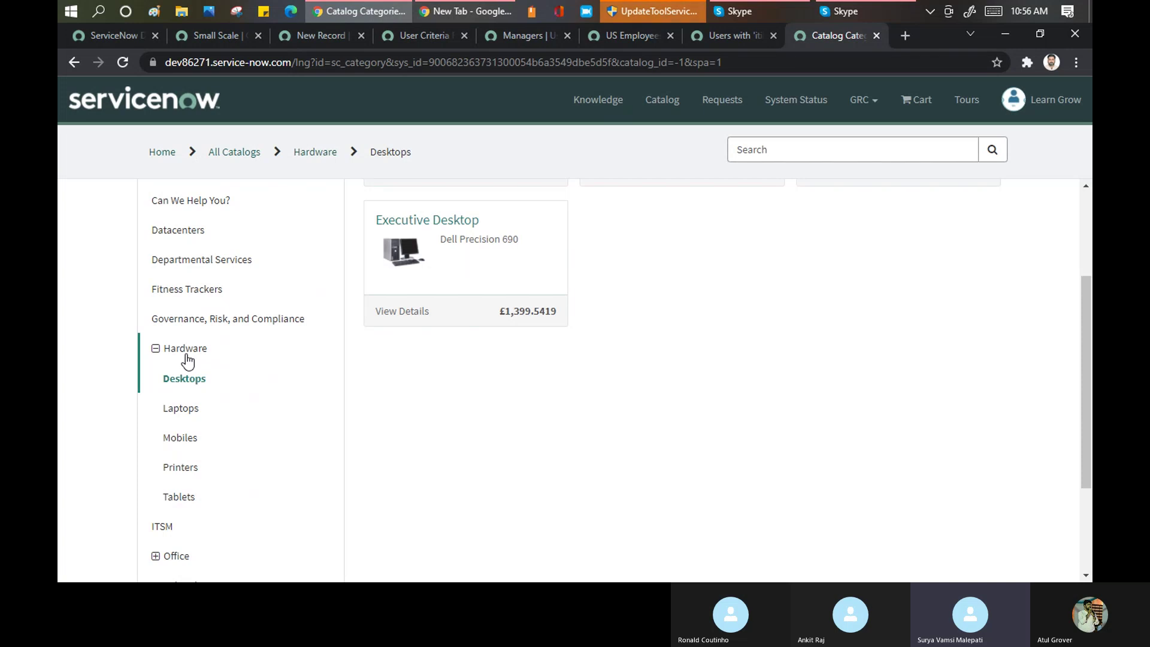
{"action": "left_click", "coordinate": [178, 412]}
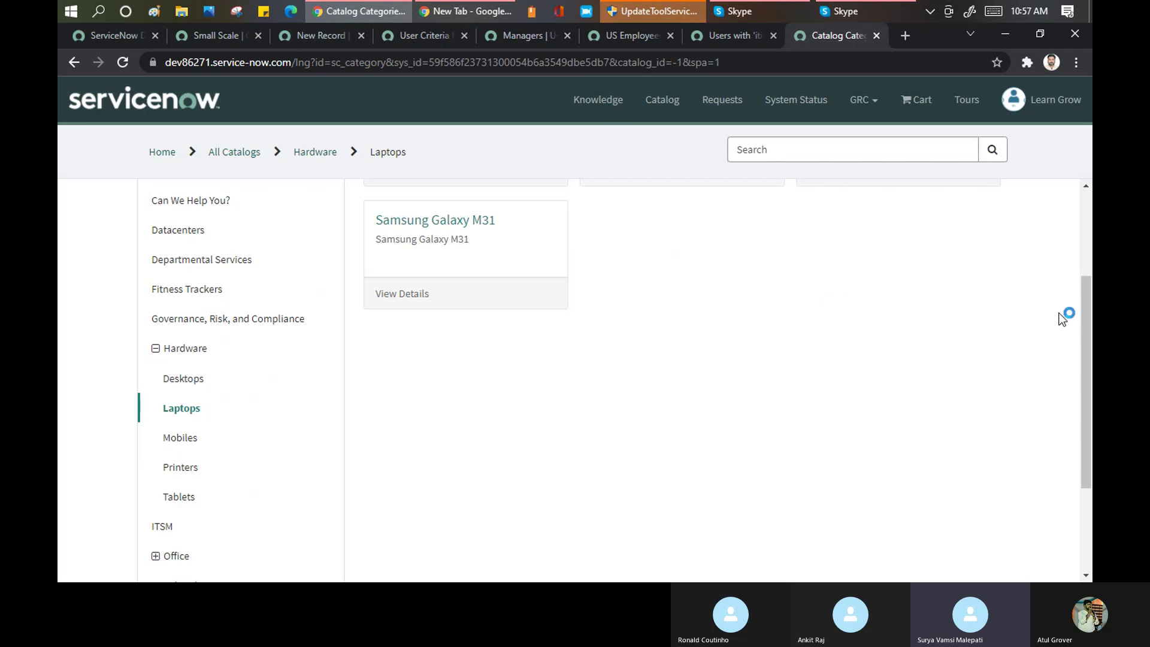
{"action": "left_click_drag", "start_coordinate": [1089, 317], "coordinate": [1087, 398]}
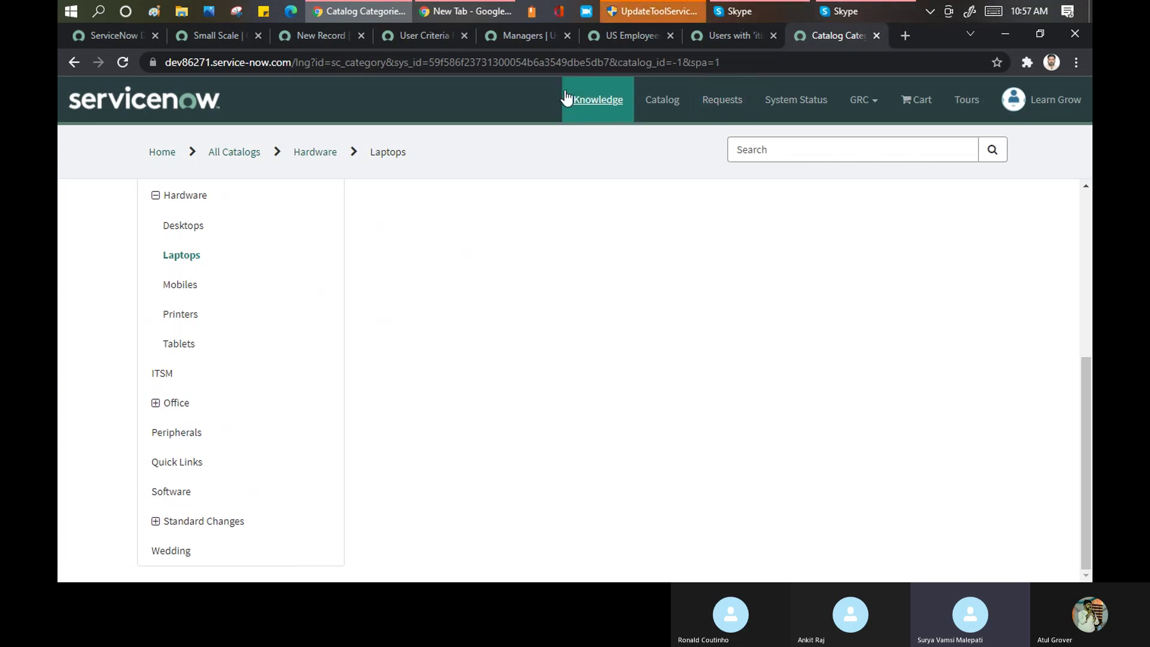
{"action": "left_click", "coordinate": [729, 10]}
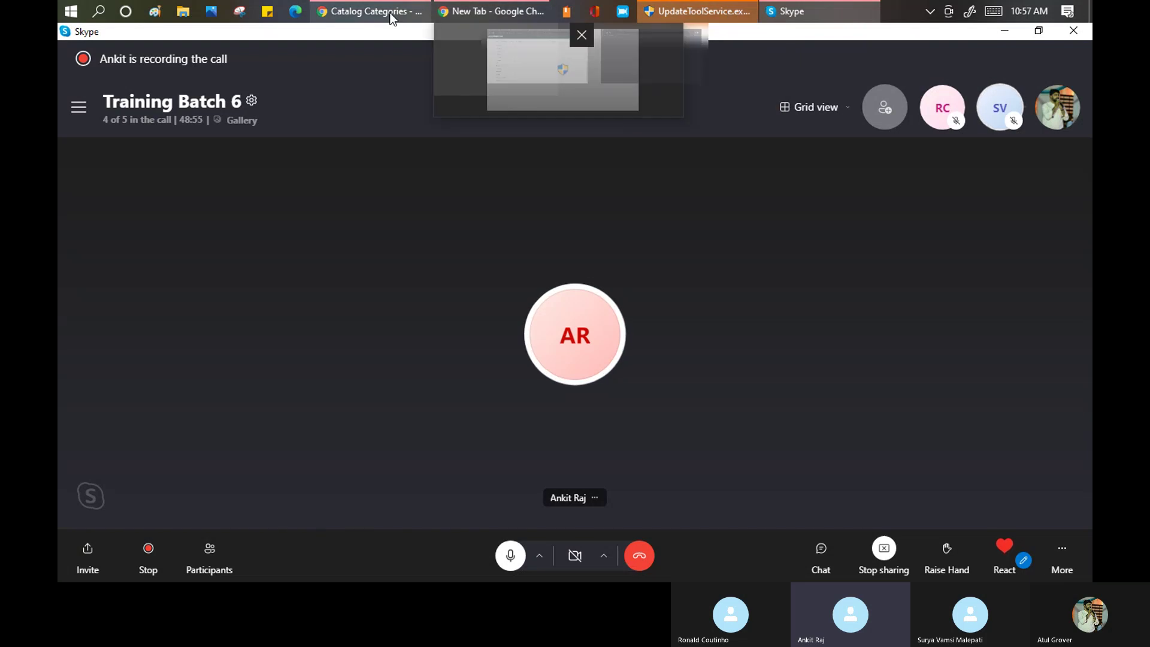
{"action": "mouse_move", "coordinate": [376, 15]}
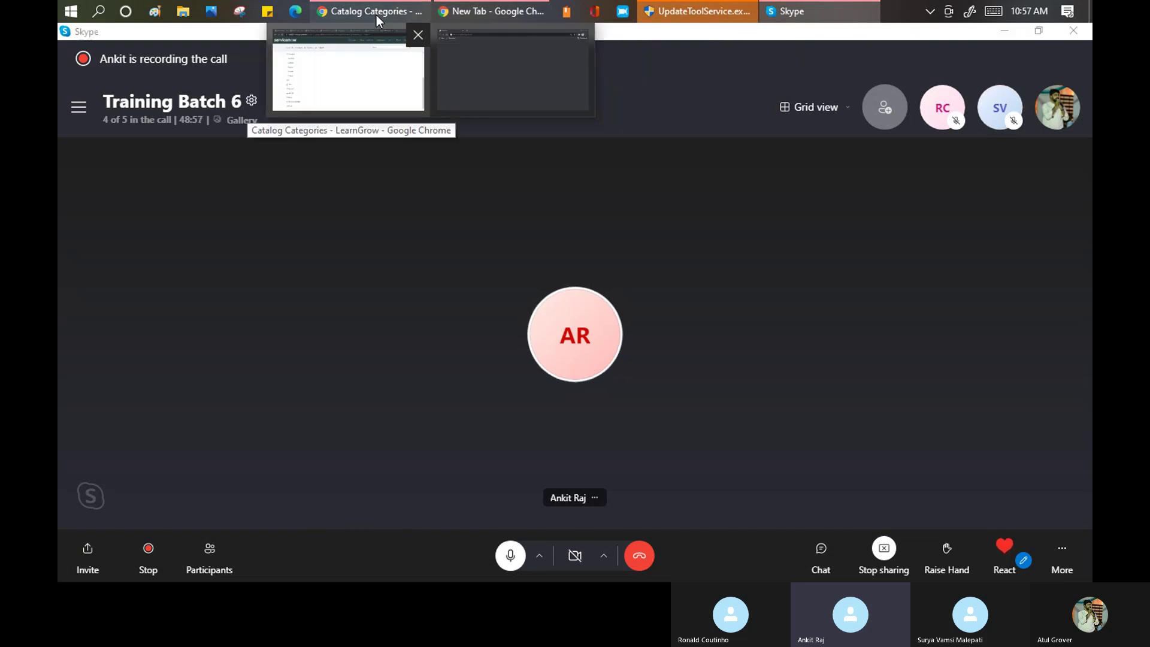
{"action": "left_click", "coordinate": [377, 16]}
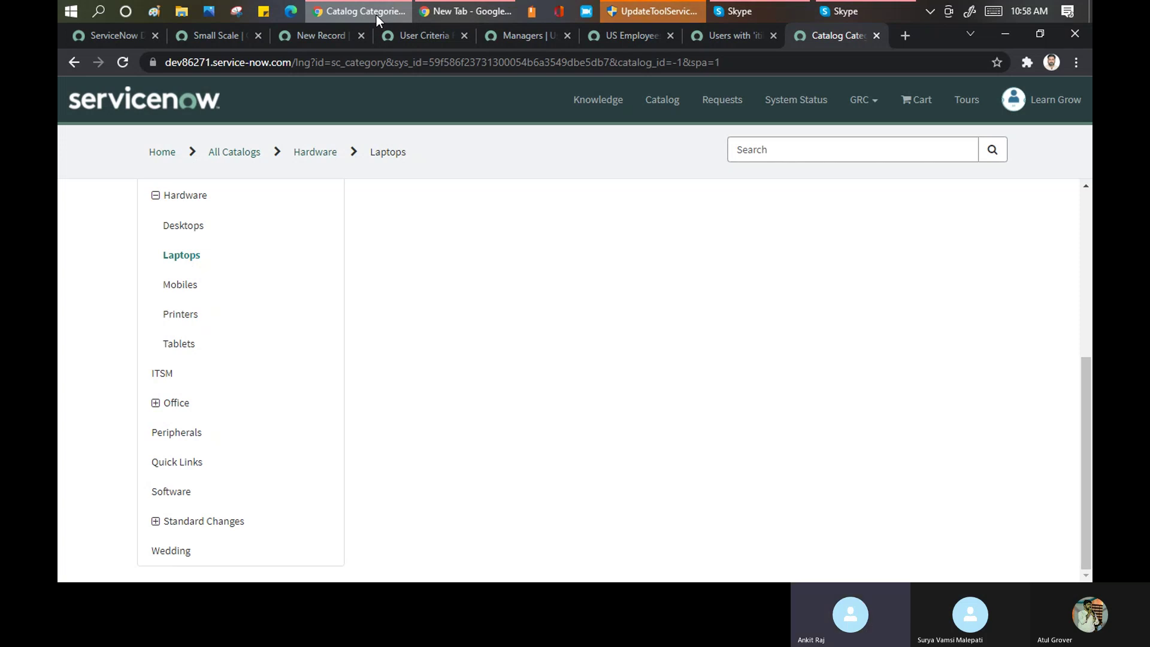
{"action": "left_click", "coordinate": [733, 6]}
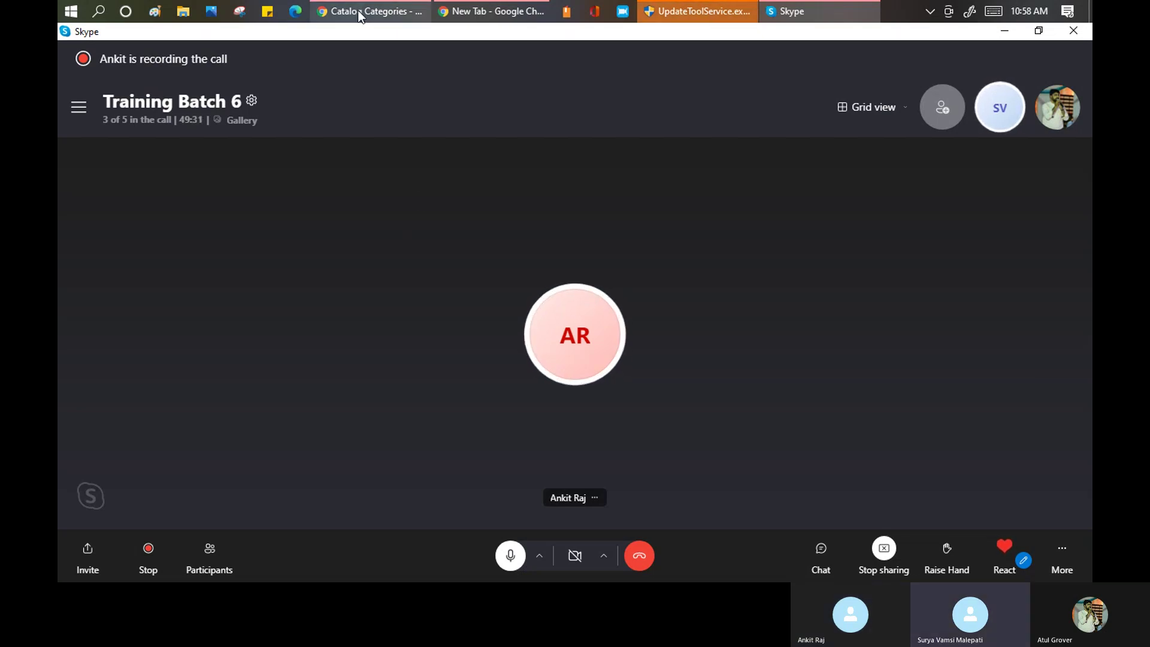
{"action": "left_click", "coordinate": [318, 8]}
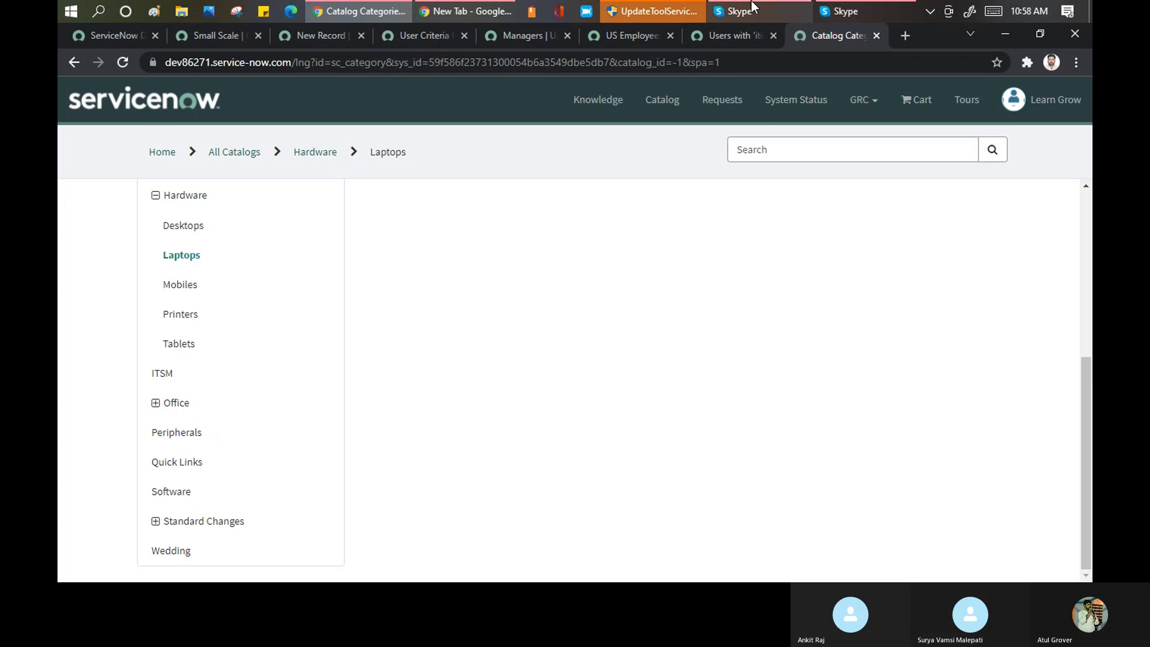
{"action": "left_click", "coordinate": [736, 13]}
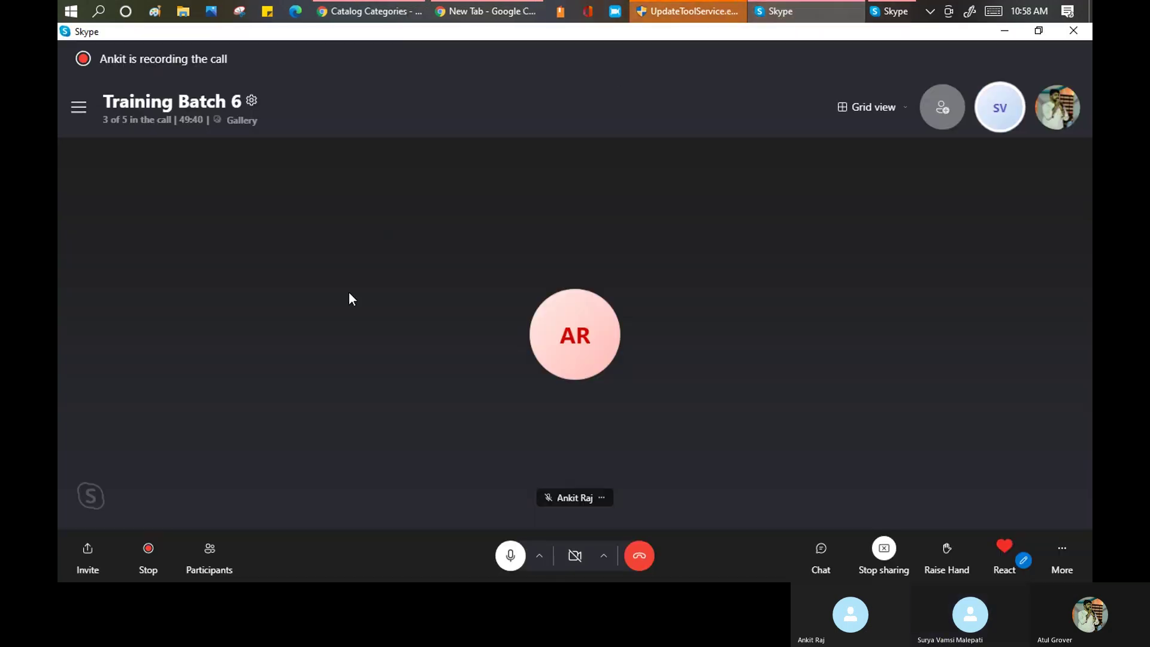